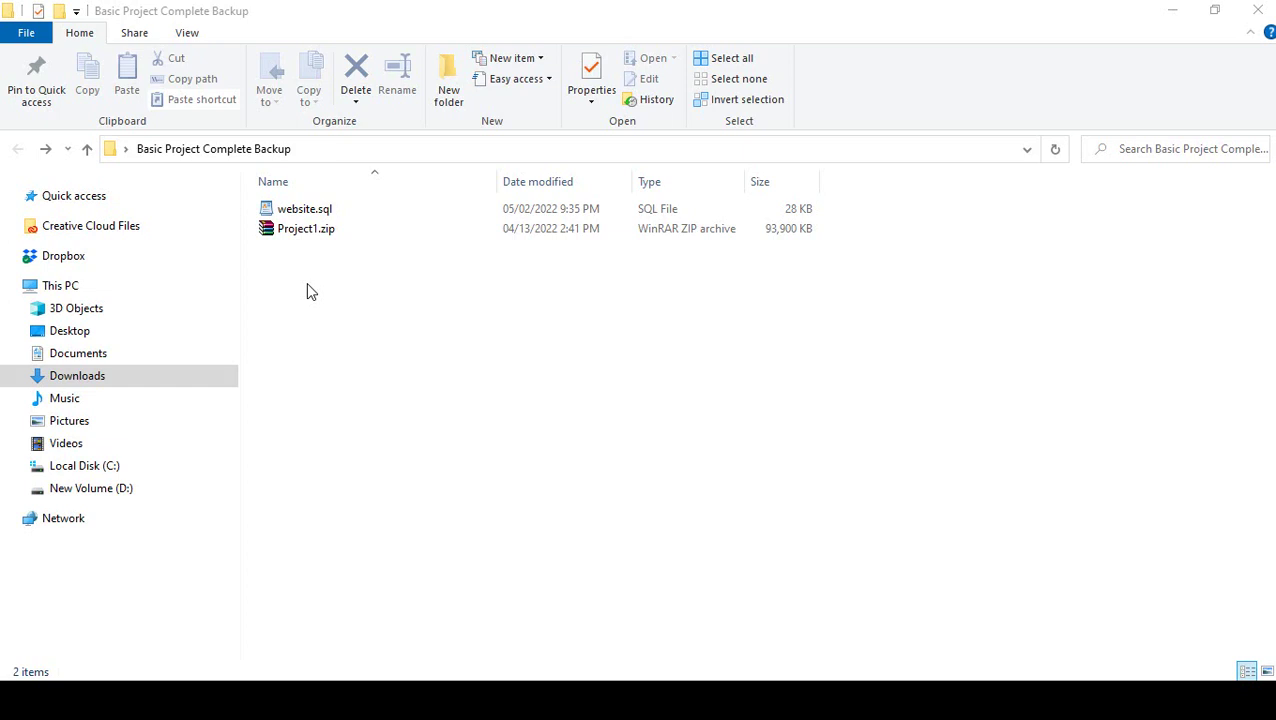
- Review the website.sql and Project1.zip backups, then switch to the live alimfreelancer.com site
left_click(312, 214)
left_click(289, 232)
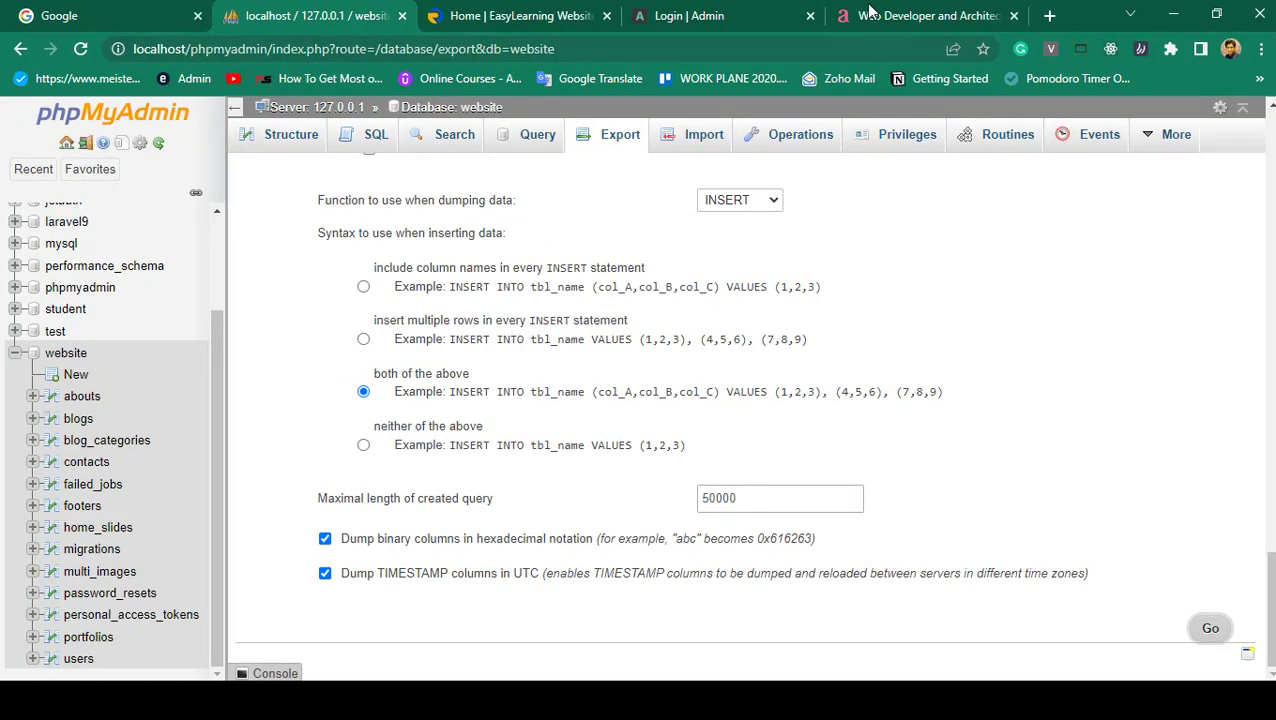
left_click(868, 12)
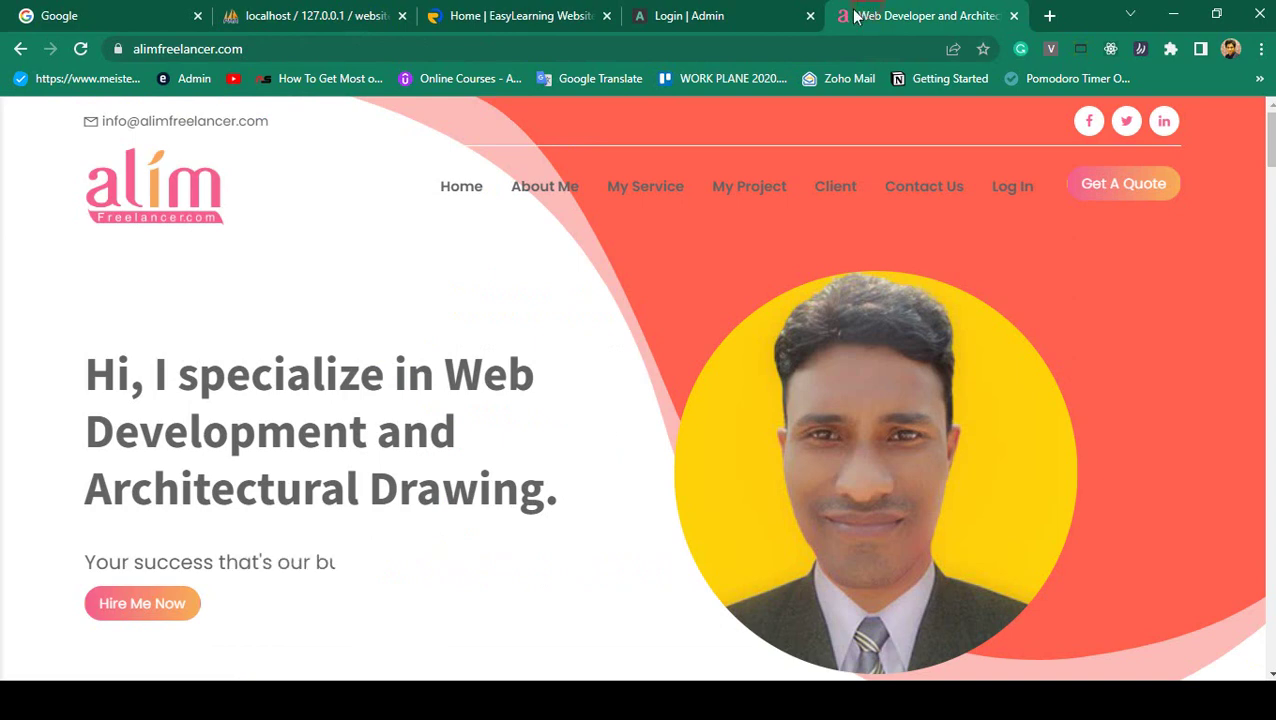
- Load alimfreelancer.com/cpanel to reach the Namecheap cPanel login page
scroll(470, 230, "down", 3)
scroll(475, 238, "up", 3)
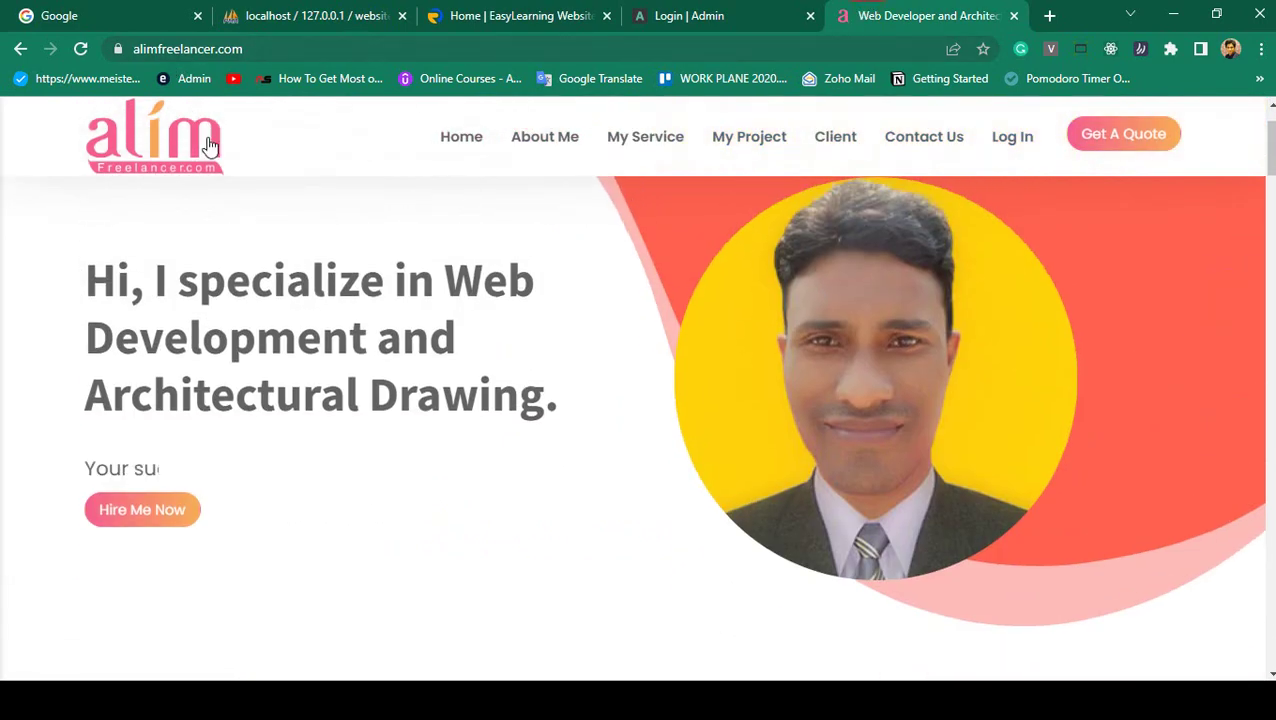
scroll(211, 142, "up", 1)
left_click(140, 49)
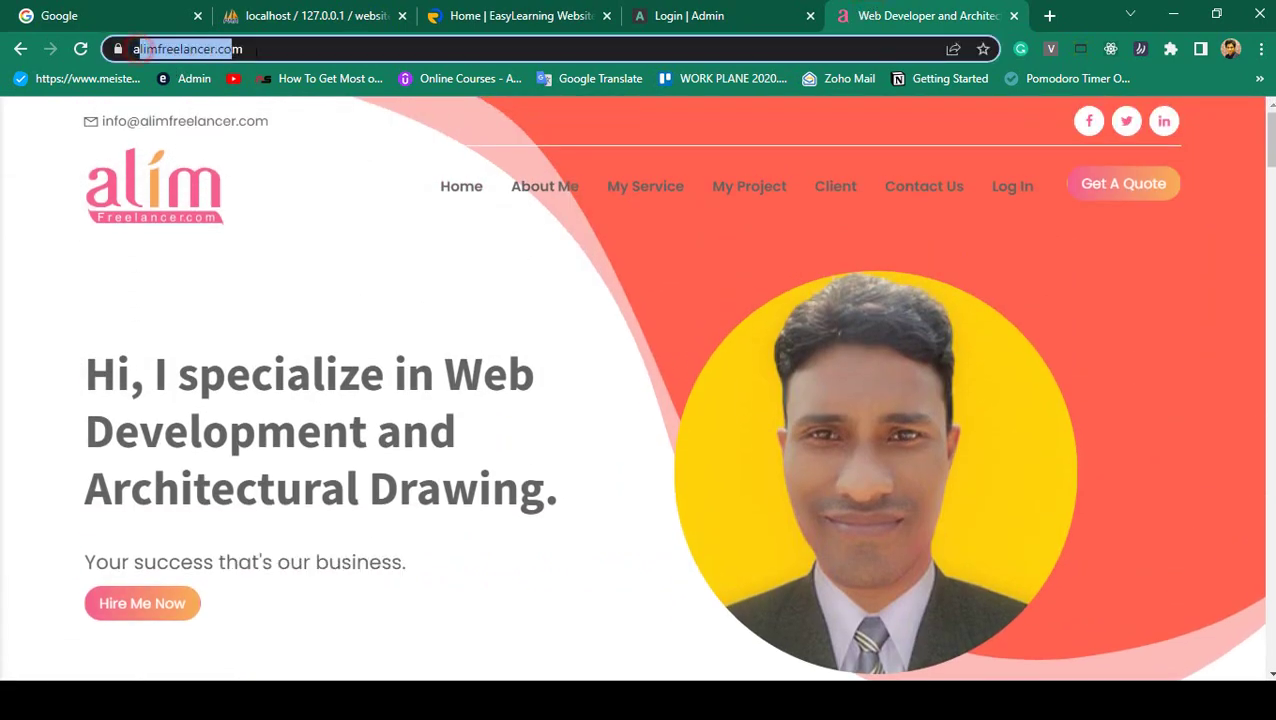
left_click(292, 49)
type("//")
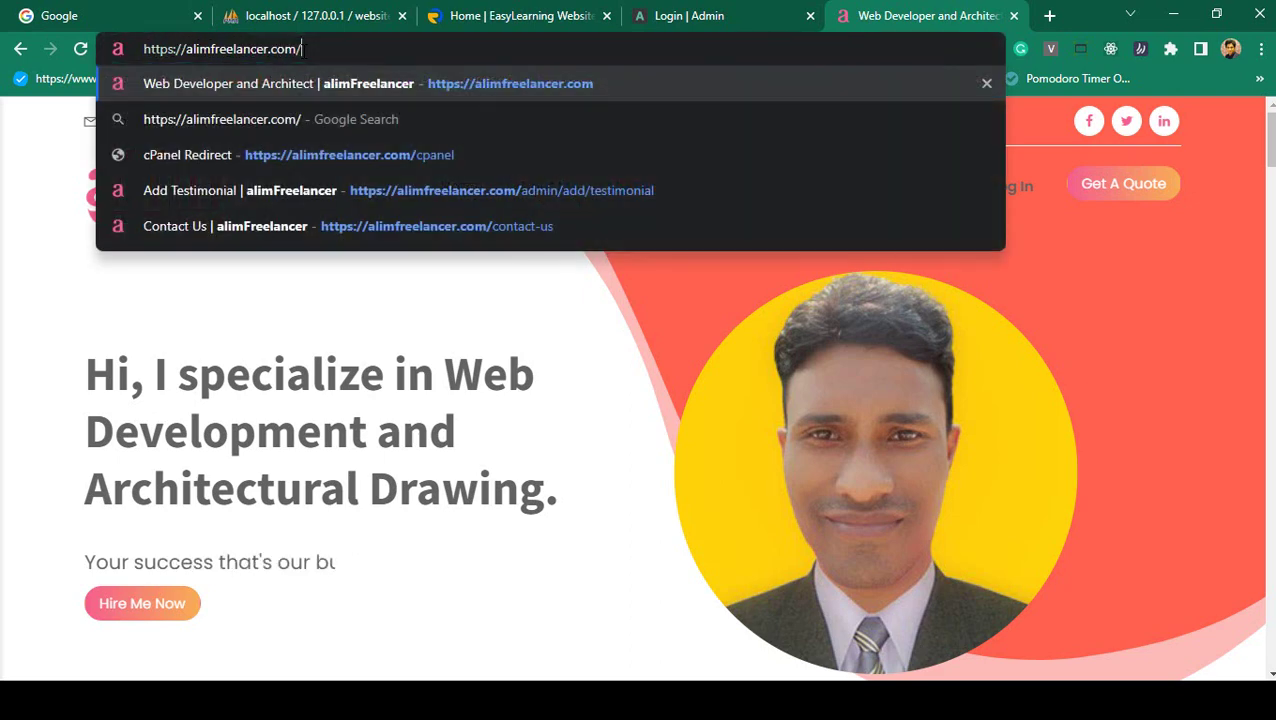
type("c")
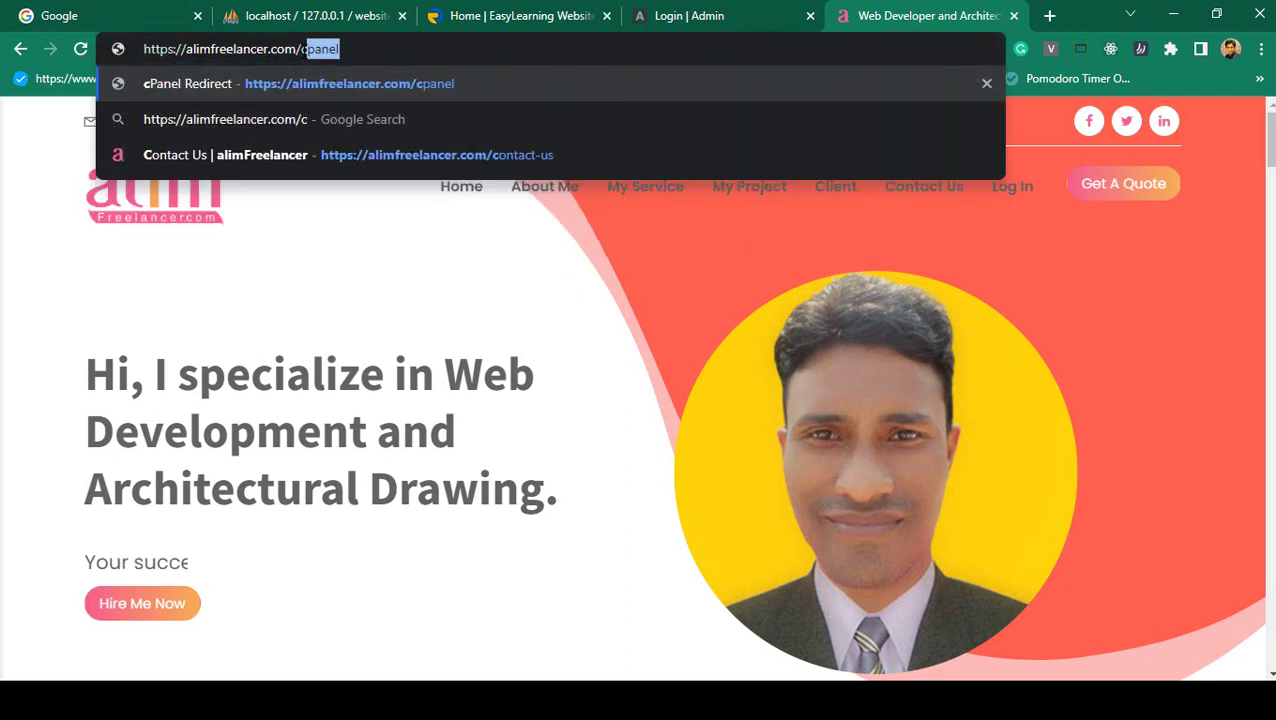
key("Return")
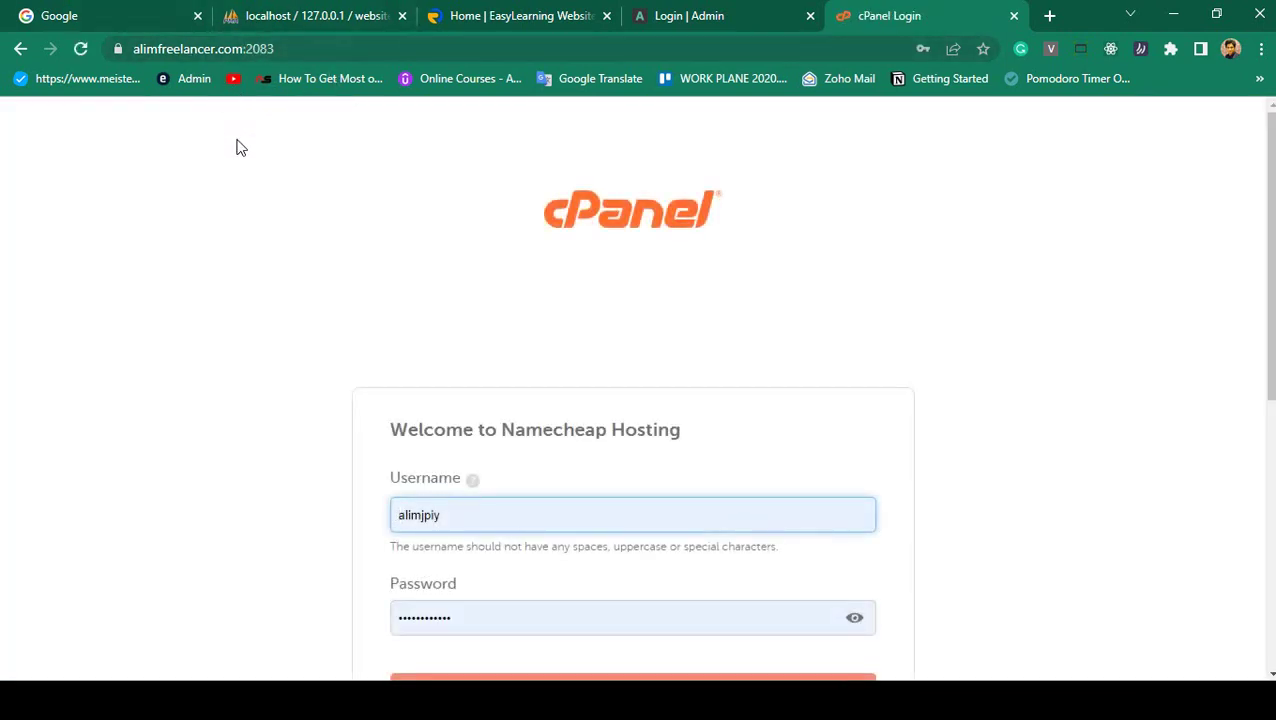
- Log in to cPanel using Chrome's saved login for the hosting account
scroll(245, 142, "down", 2)
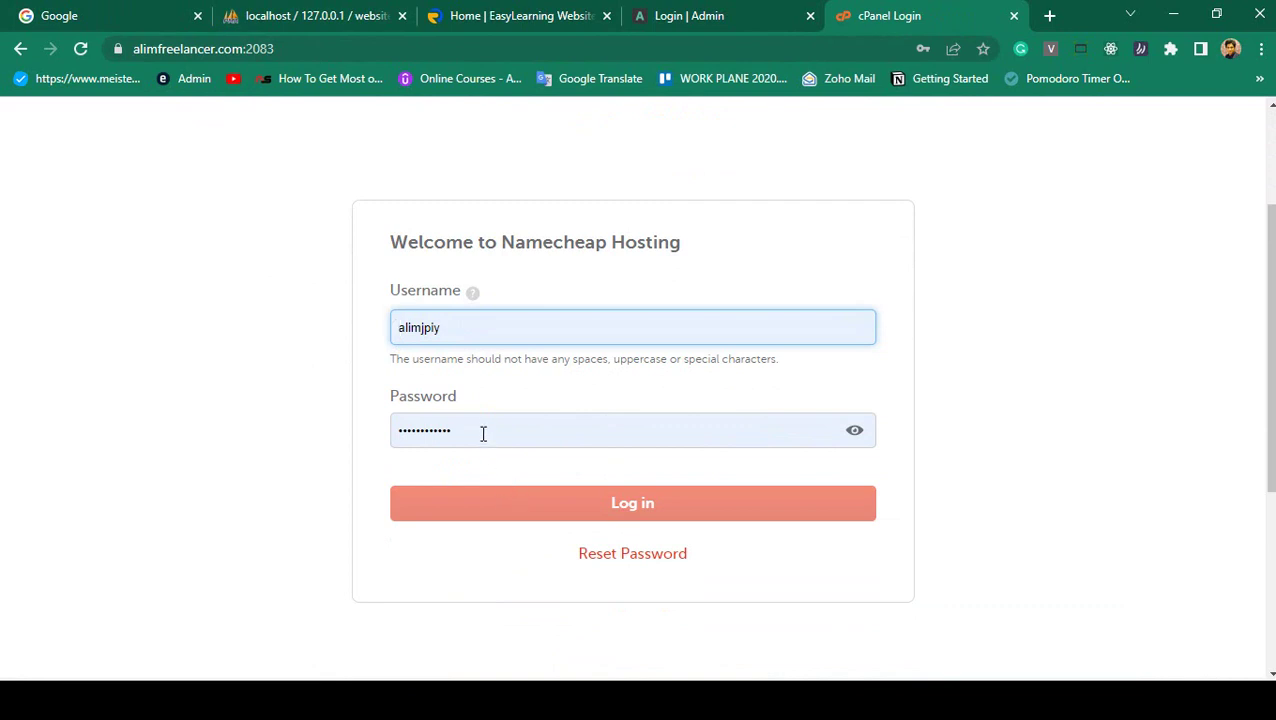
left_click(439, 327)
left_click(439, 381)
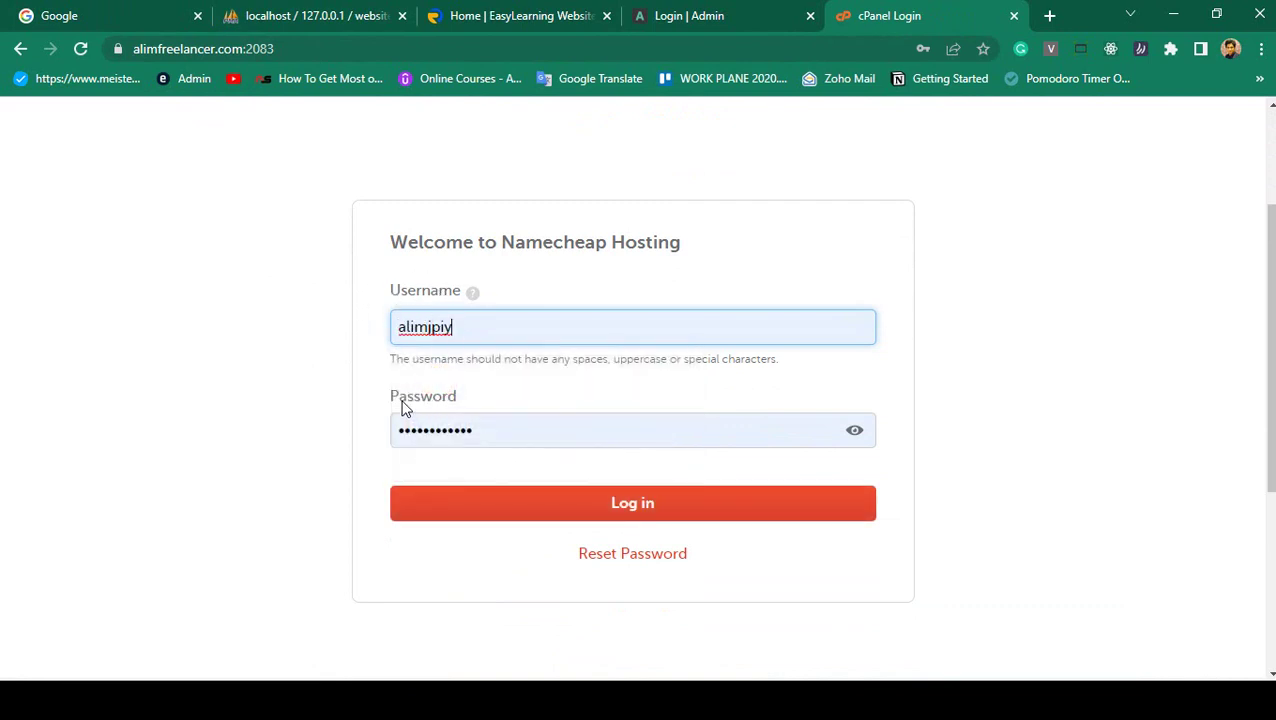
left_click(623, 512)
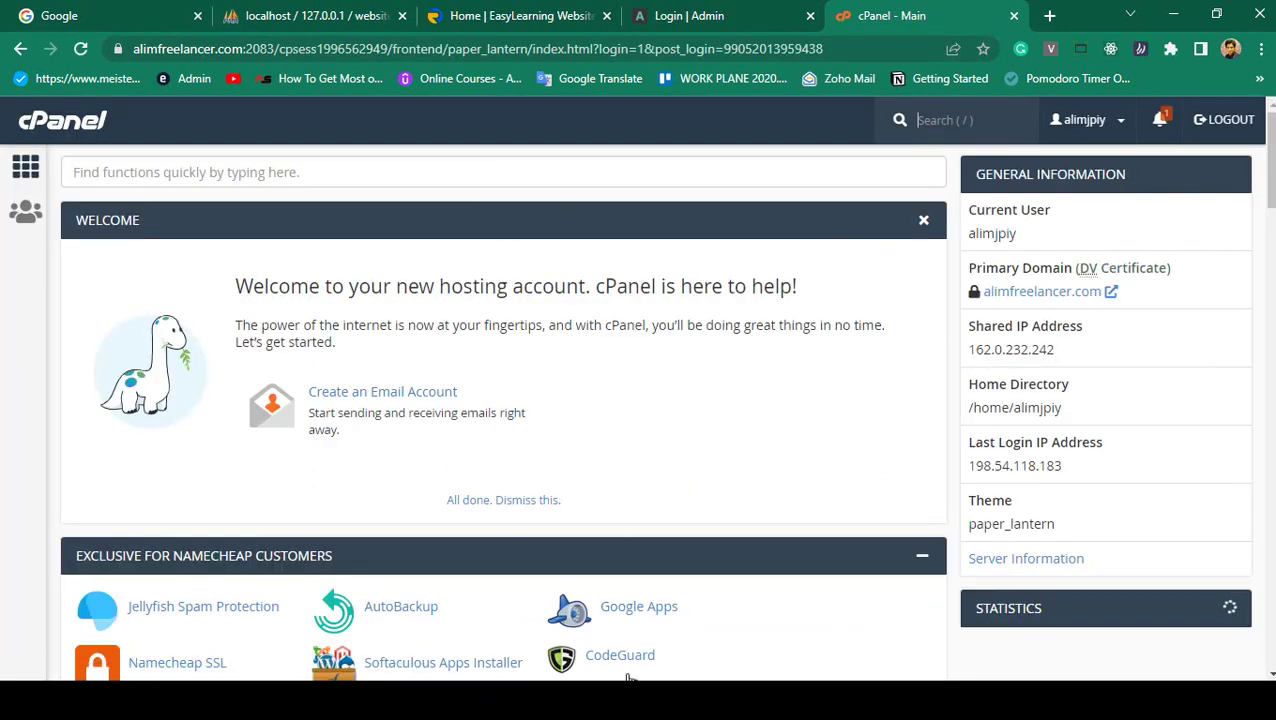
- Open File Manager from cPanel's Files section in a new browser tab
scroll(488, 308, "down", 6)
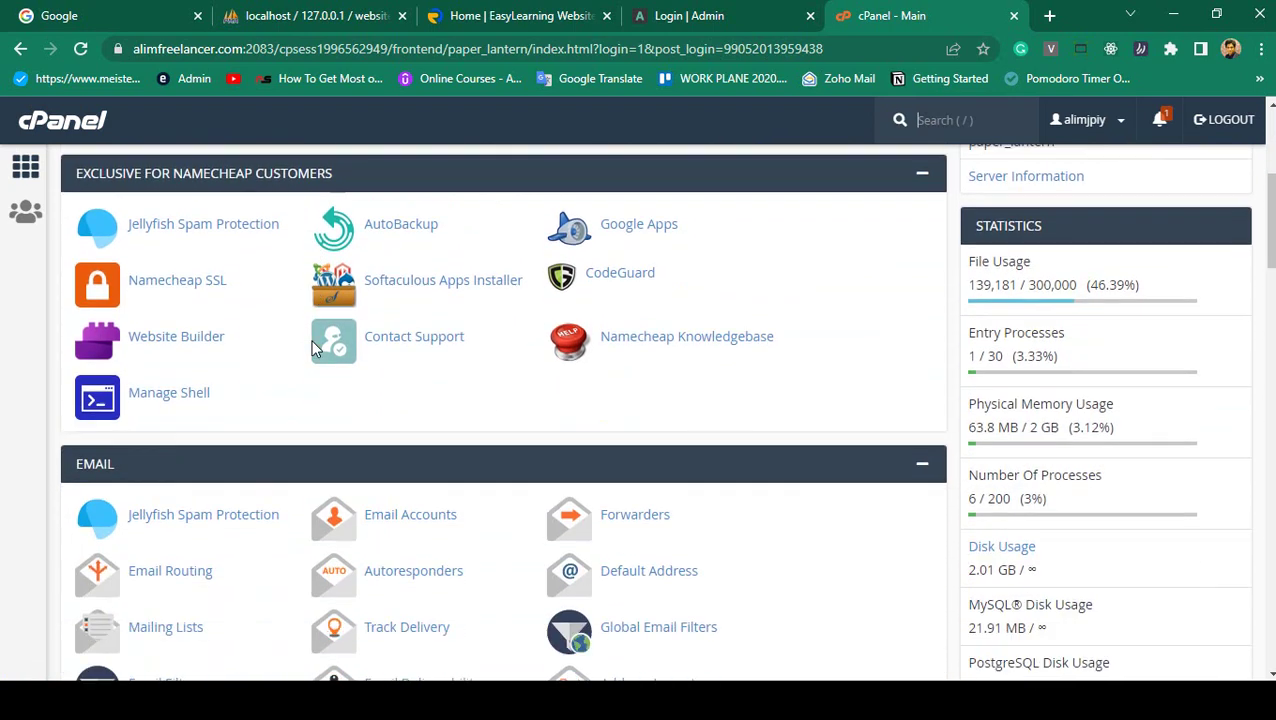
scroll(640, 392, "down", 2)
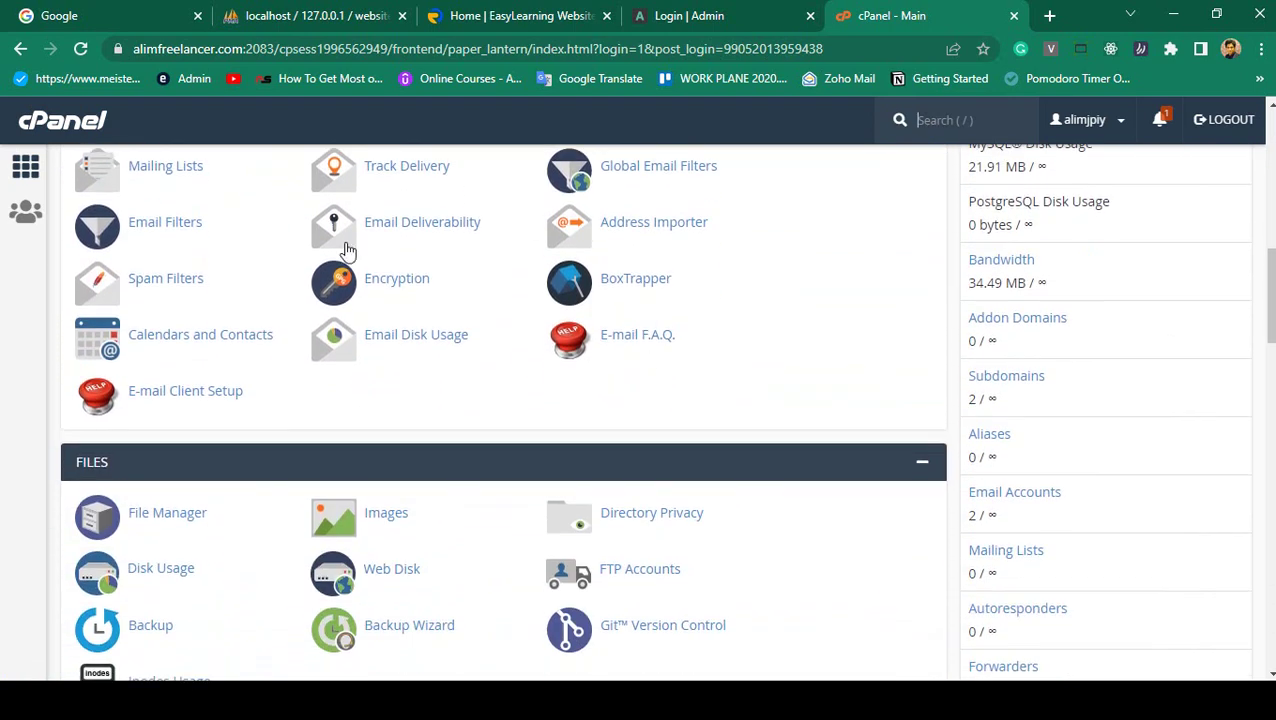
scroll(530, 402, "up", 1)
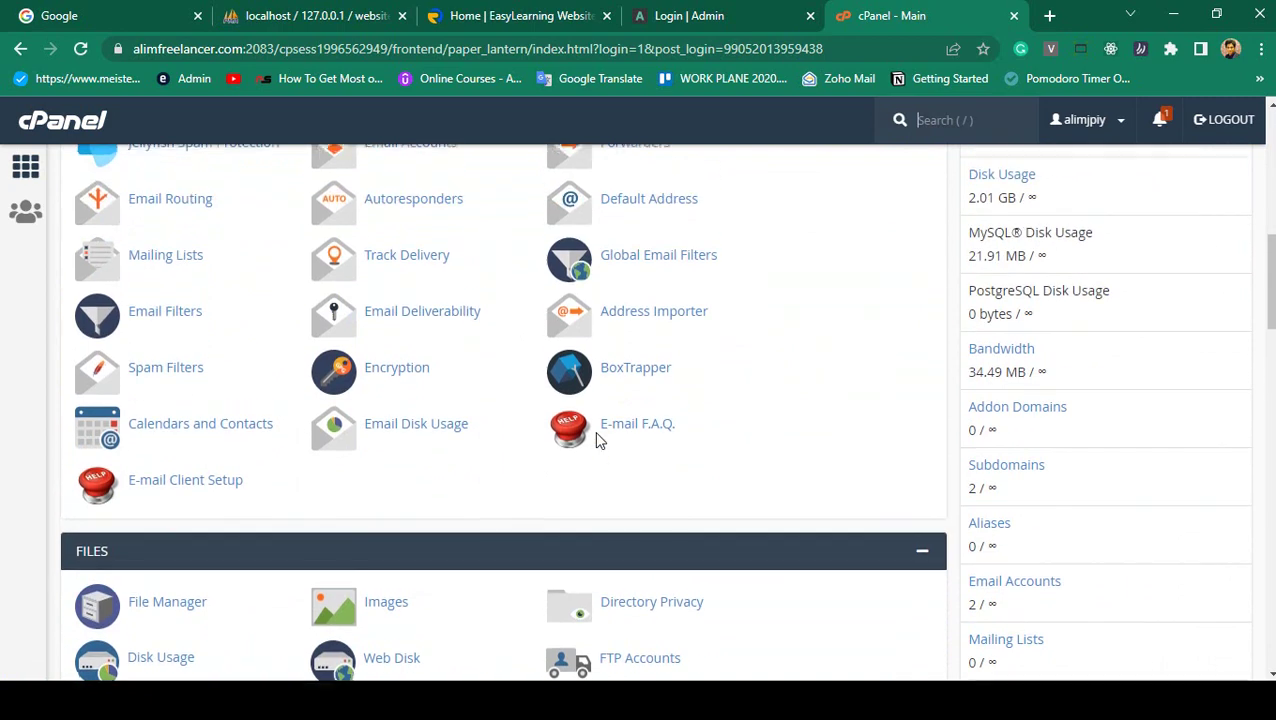
scroll(598, 441, "down", 1)
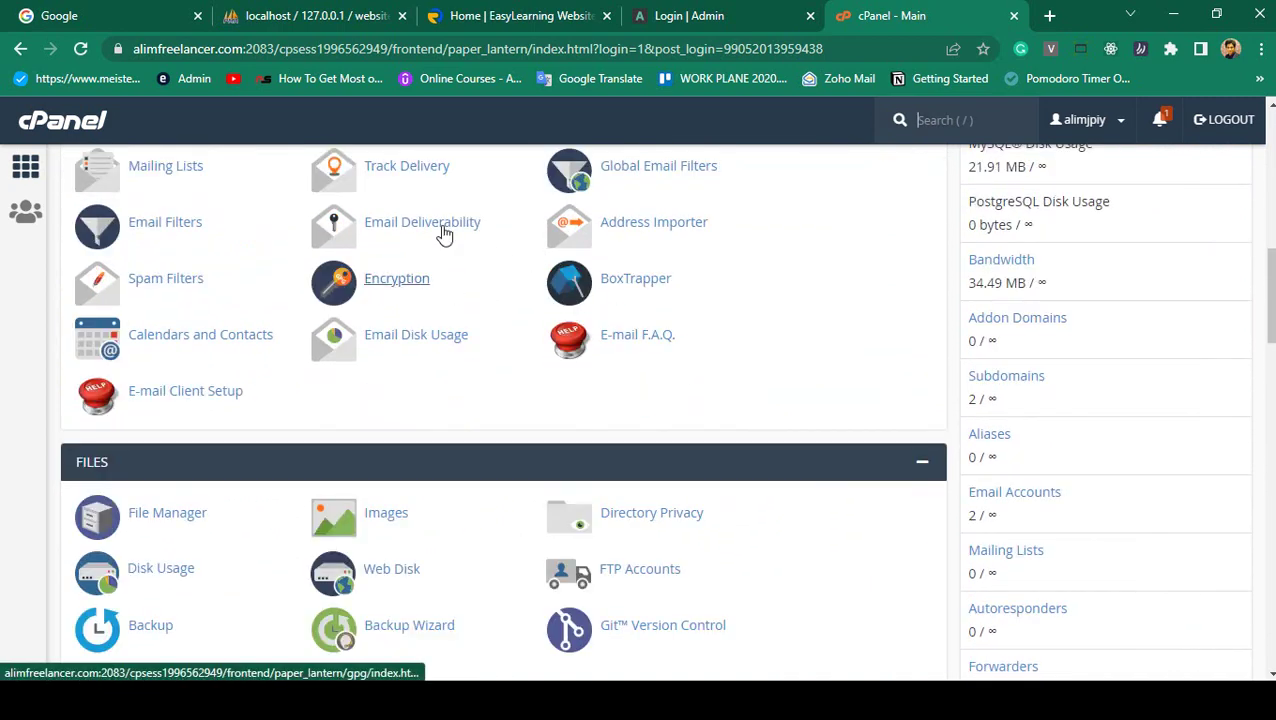
scroll(320, 360, "down", 2)
scroll(322, 362, "down", 1)
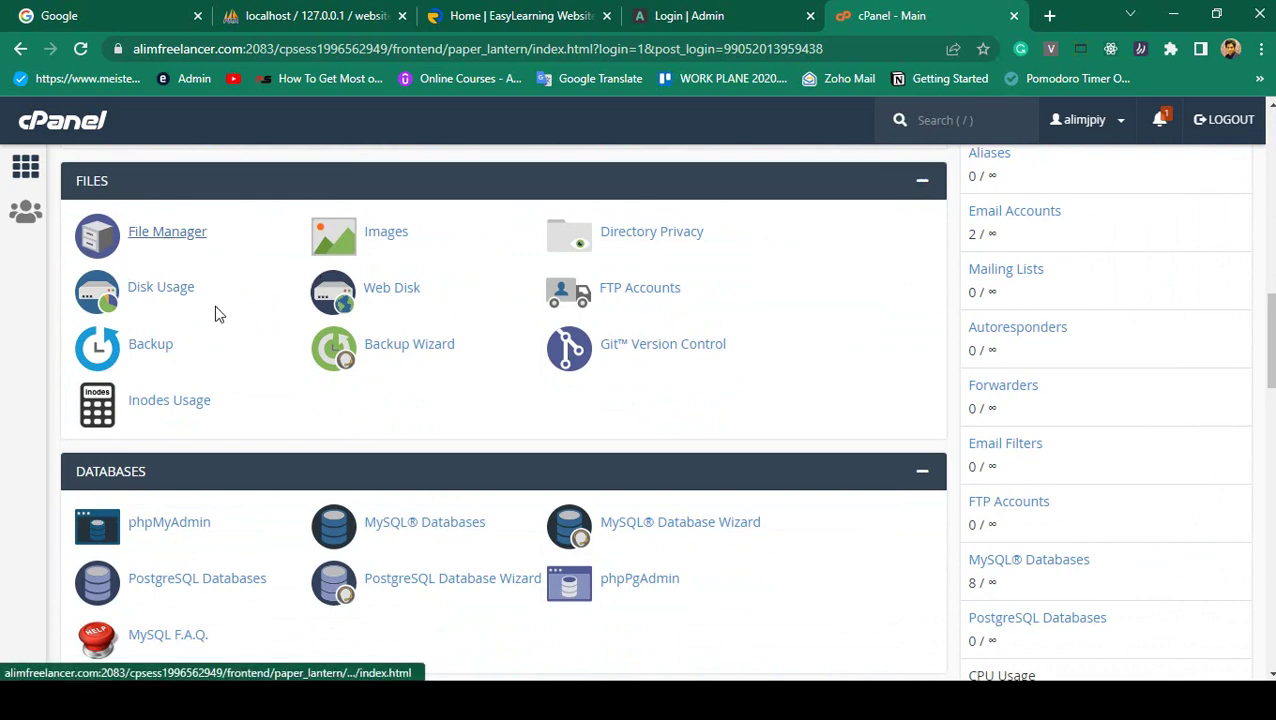
scroll(214, 313, "down", 2)
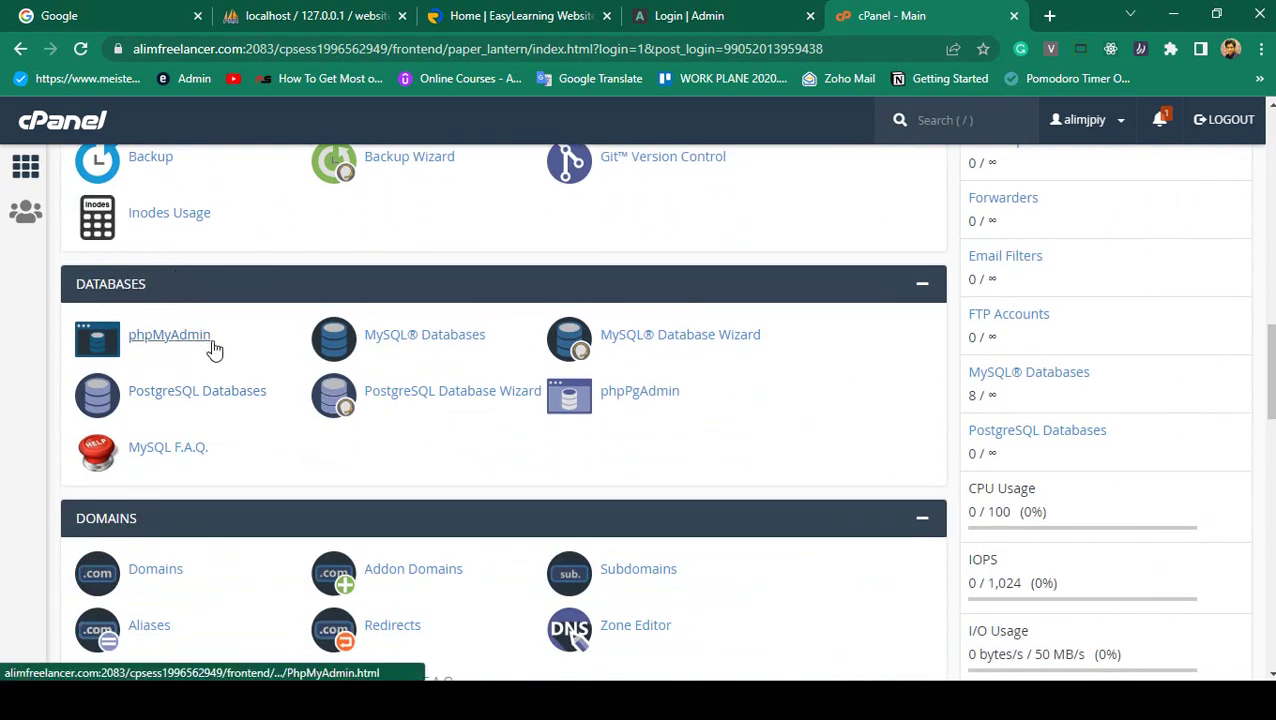
scroll(208, 345, "down", 2)
scroll(182, 378, "up", 7)
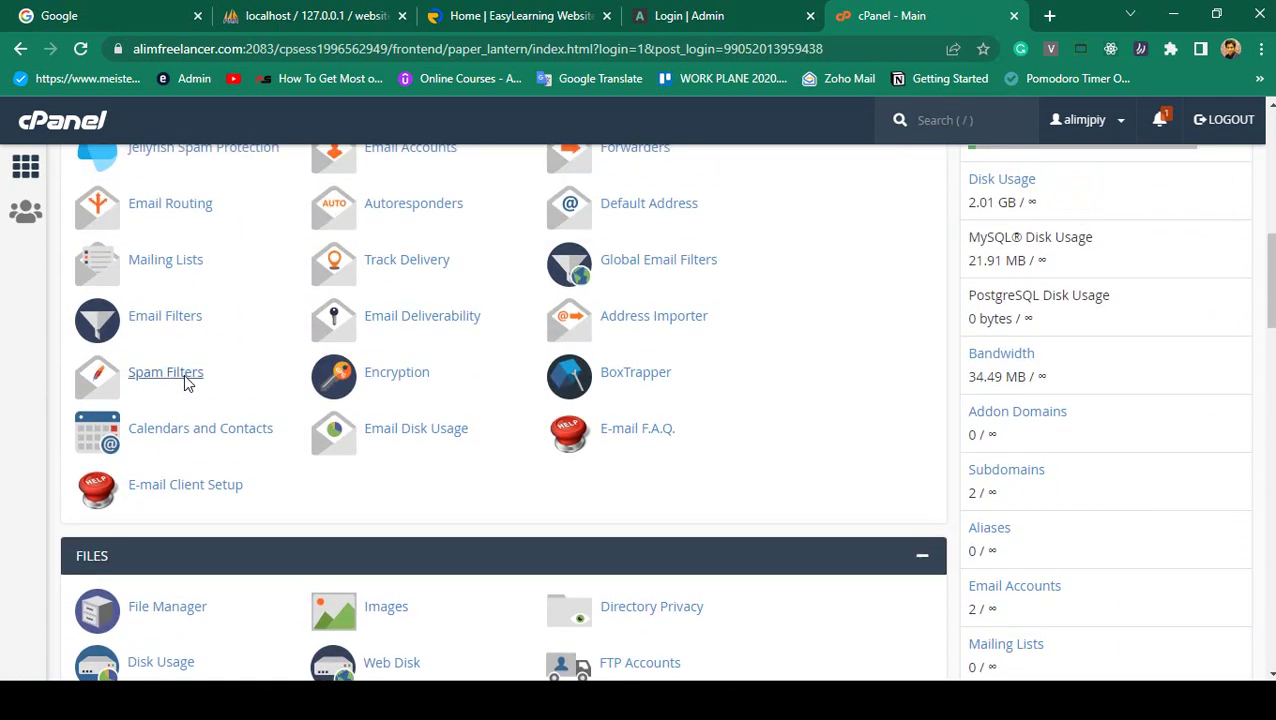
scroll(185, 380, "down", 3)
right_click(170, 347)
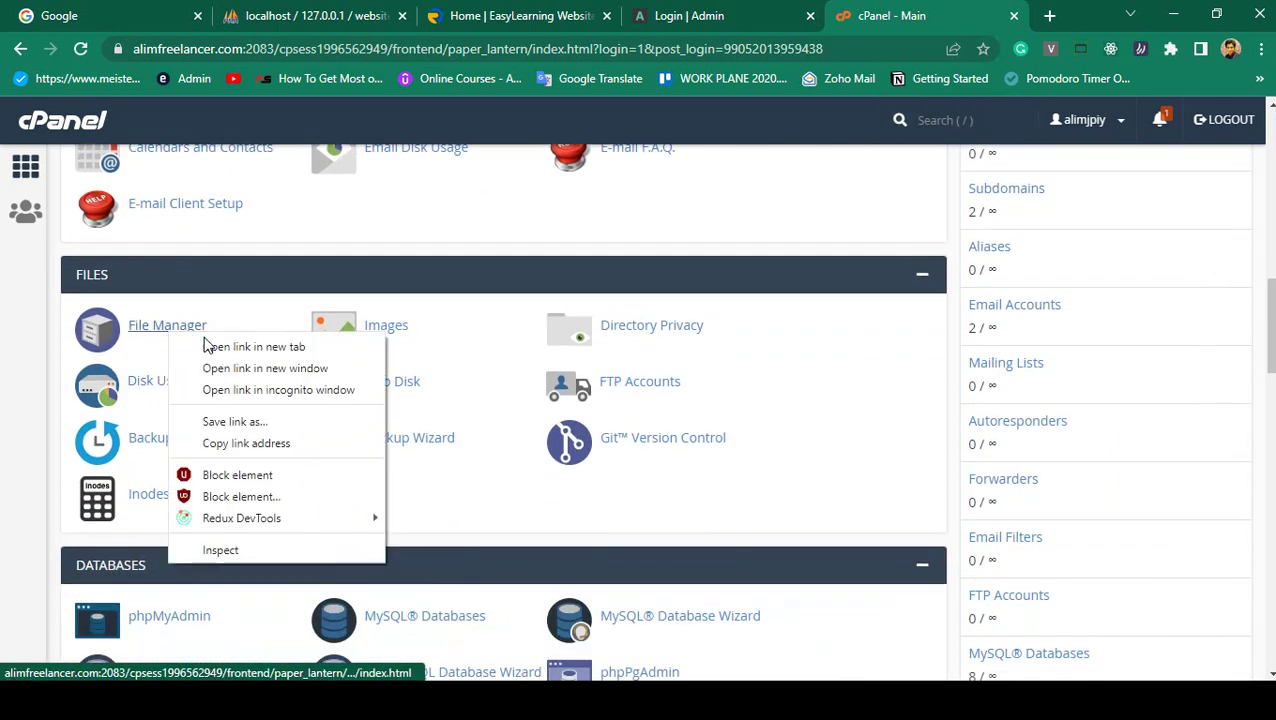
left_click(228, 345)
- Go up to the home directory and browse the Laravel project files in public_html
left_click(893, 14)
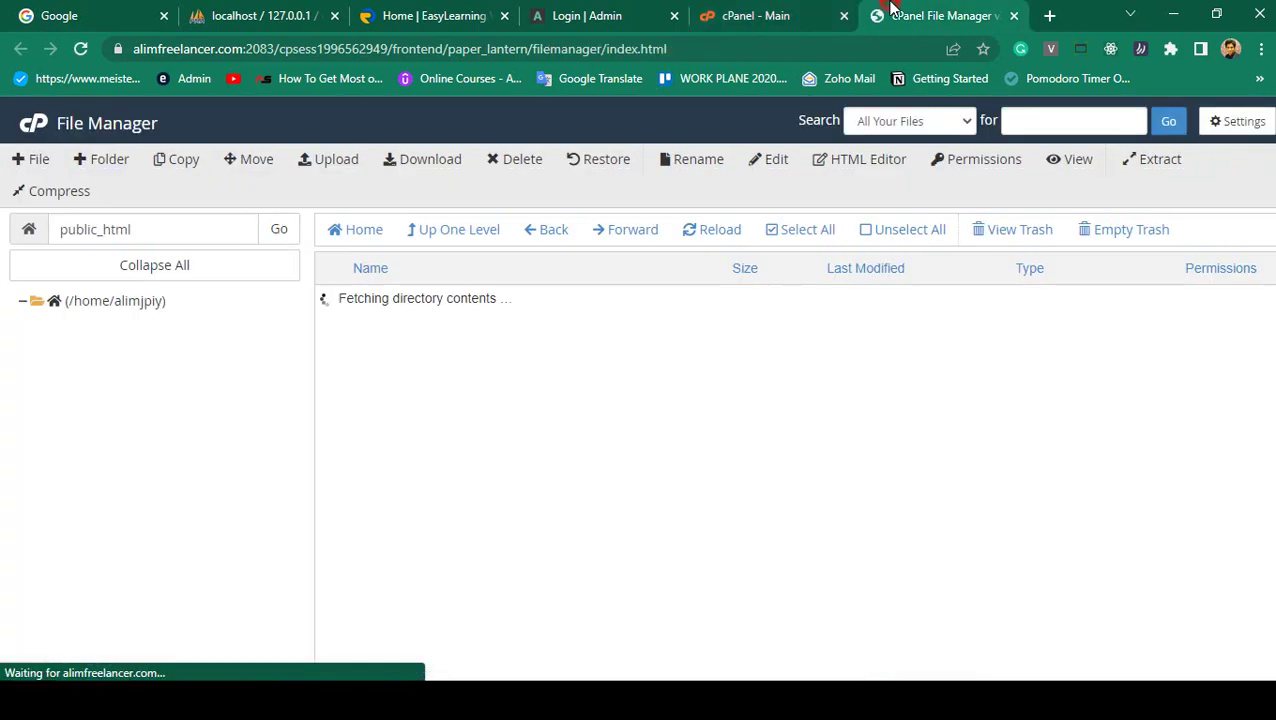
left_click(435, 230)
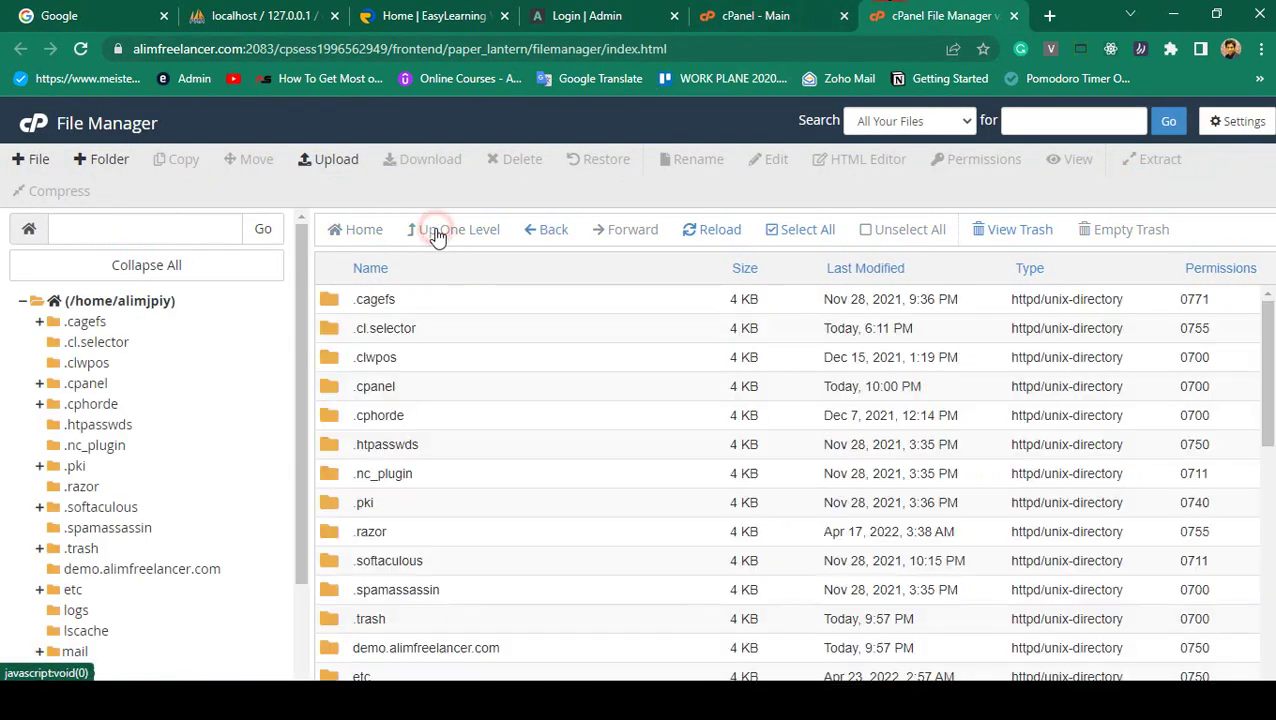
scroll(478, 449, "down", 3)
scroll(460, 449, "down", 2)
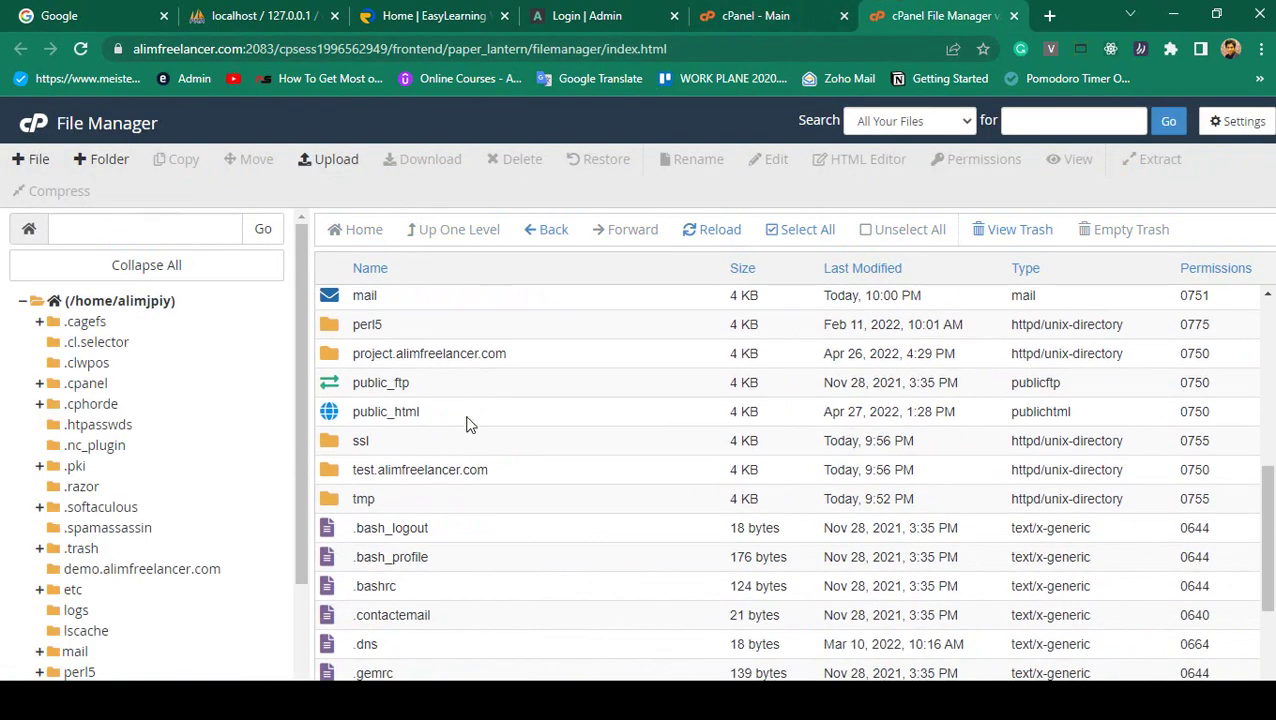
left_click(460, 410)
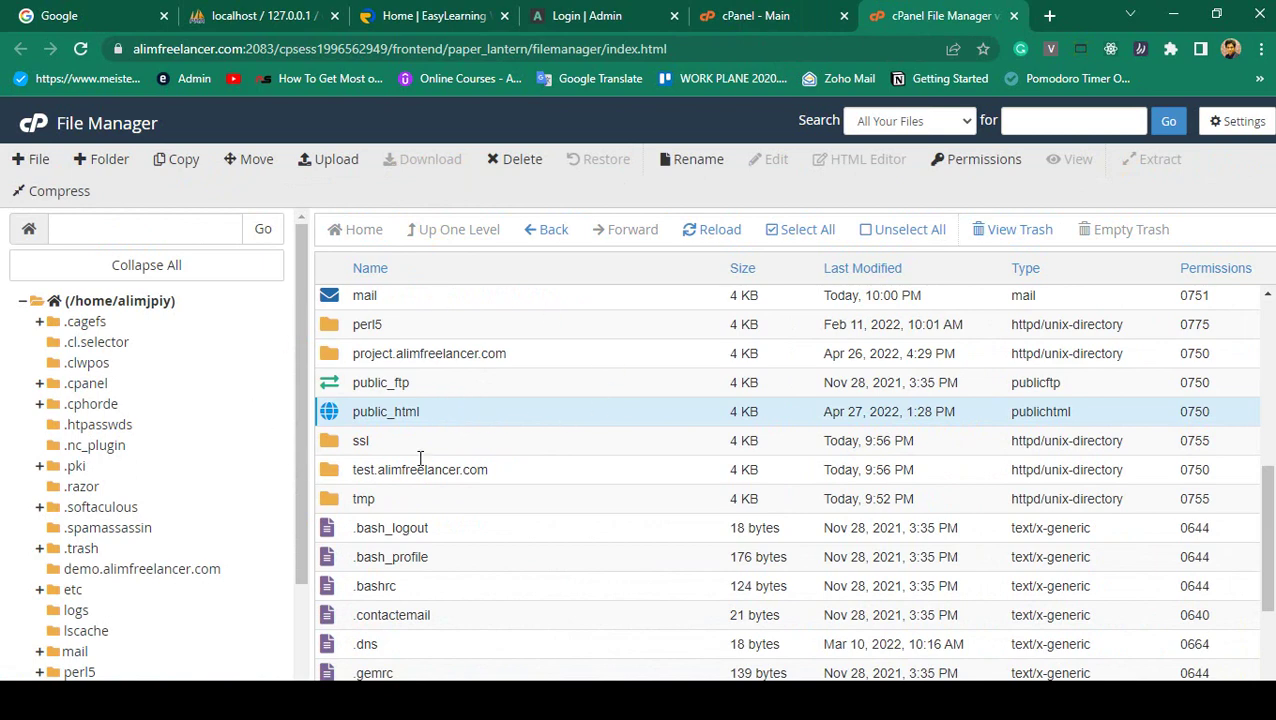
double_click(472, 413)
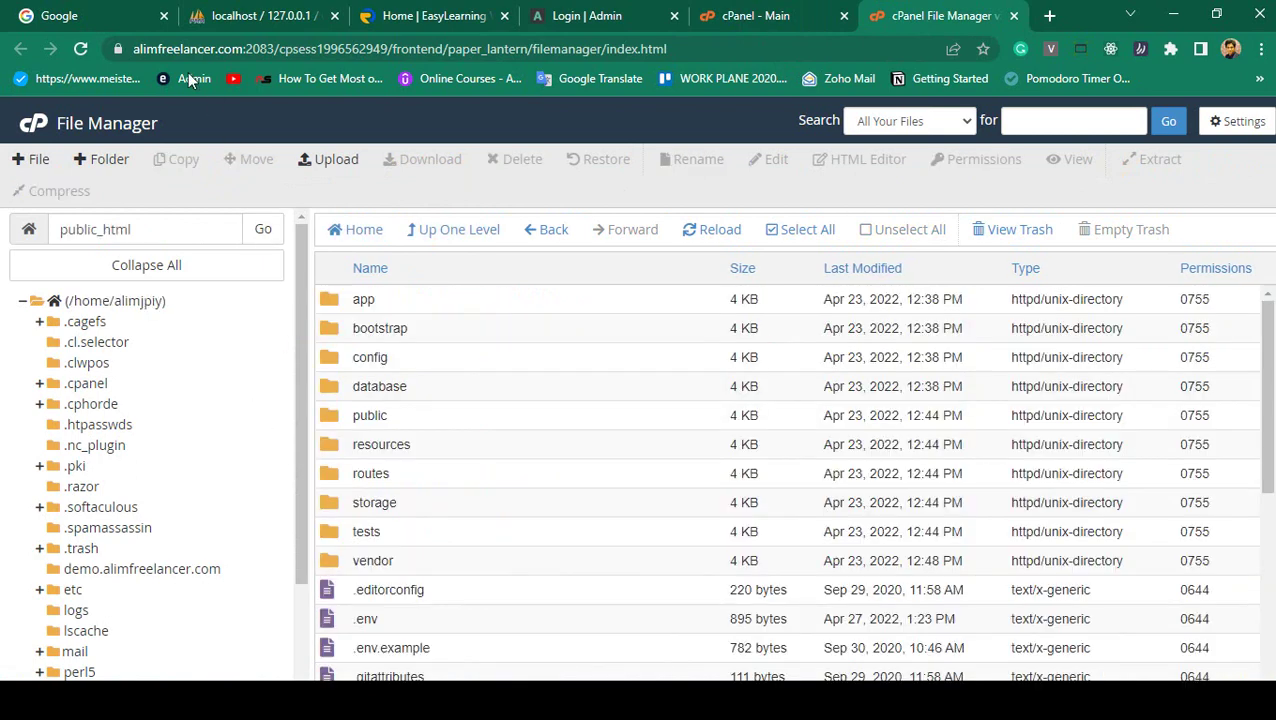
scroll(581, 452, "down", 4)
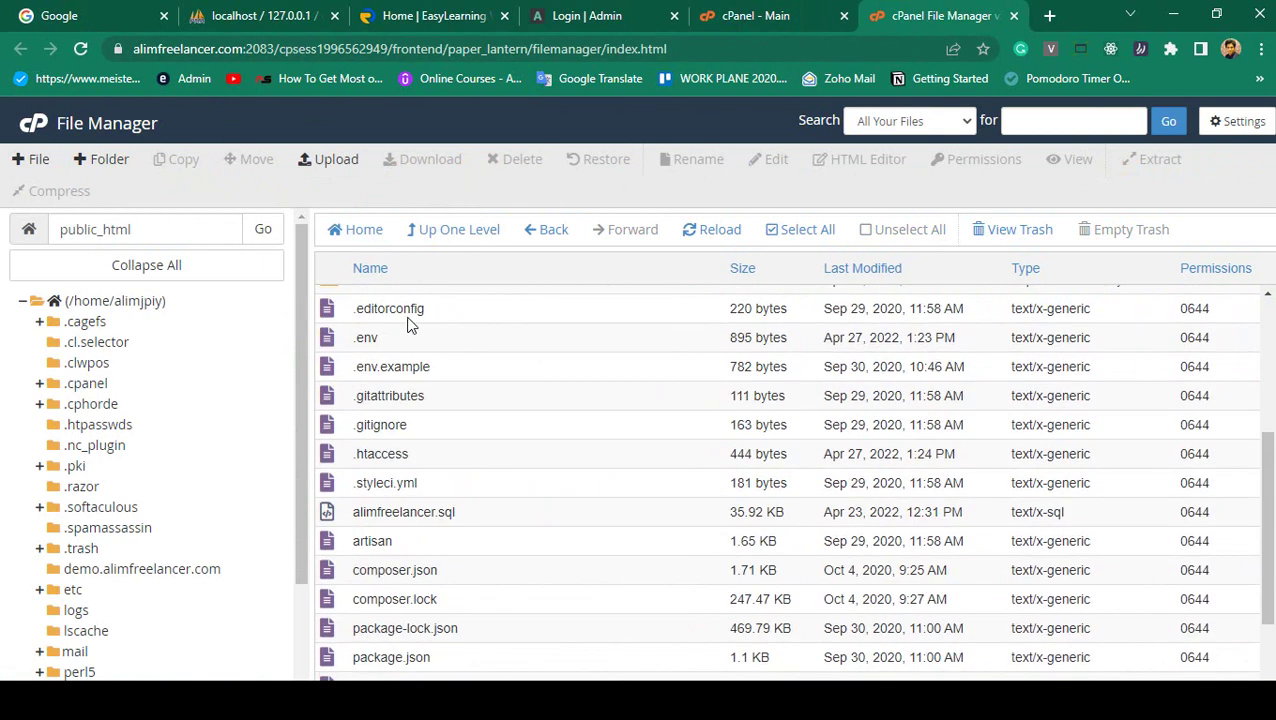
scroll(476, 516, "up", 4)
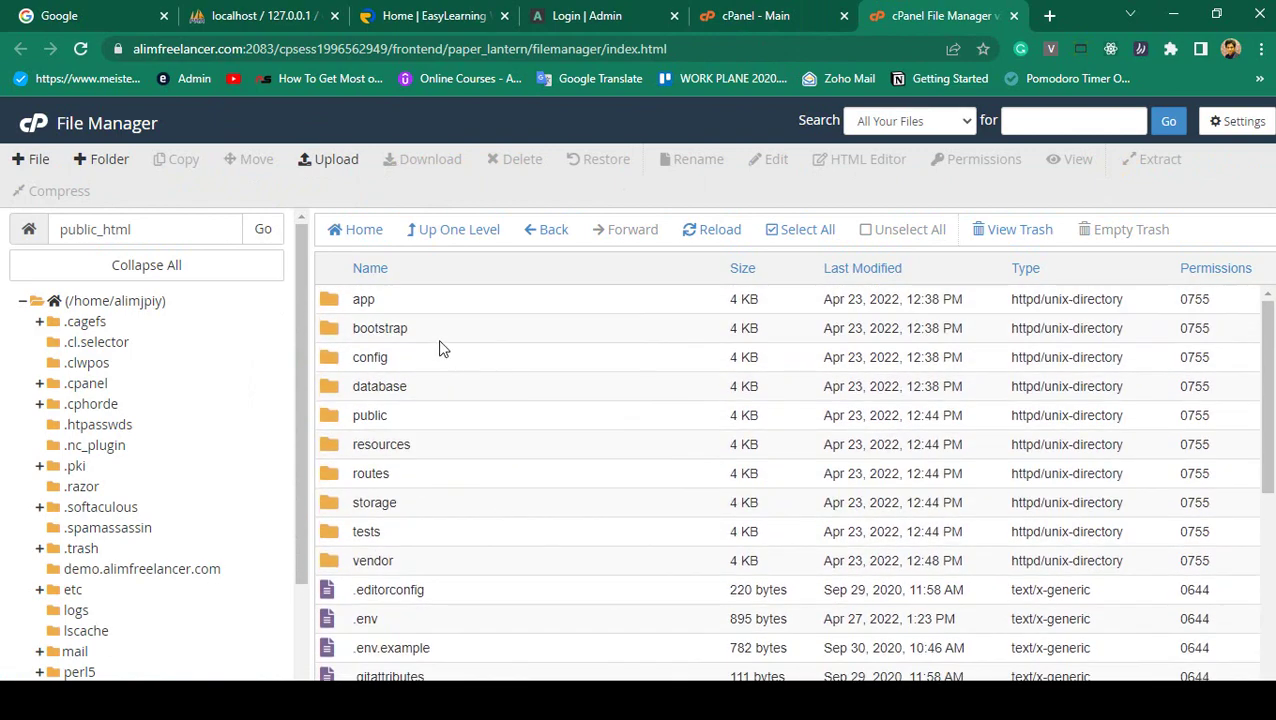
scroll(423, 392, "down", 4)
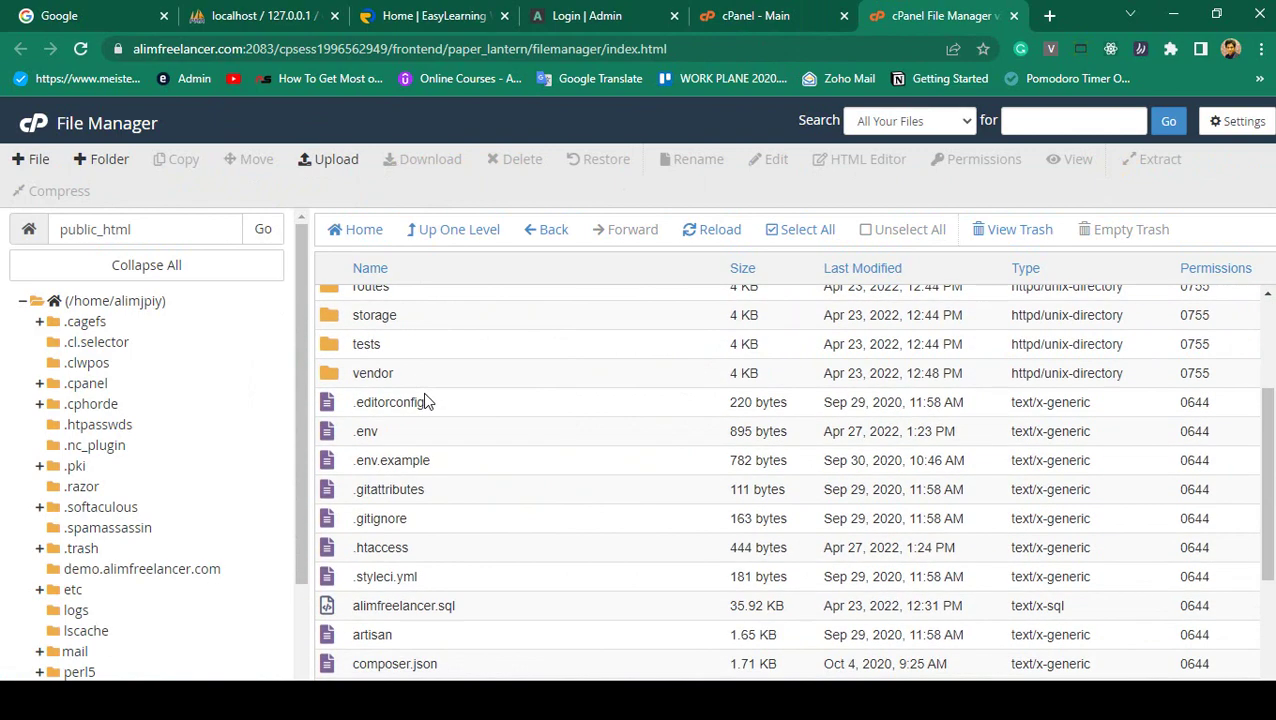
scroll(424, 398, "up", 2)
- Glance at the local site's home and admin sign-in pages, then return to cPanel main
left_click(432, 16)
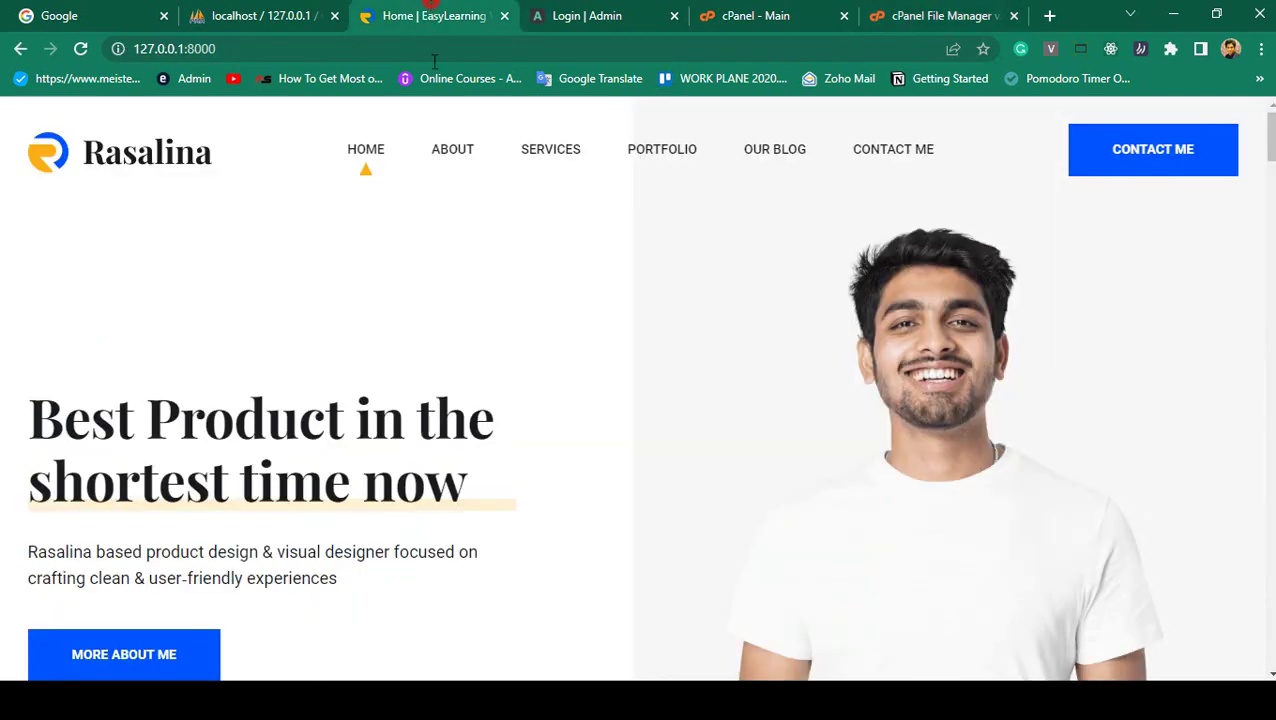
scroll(672, 306, "down", 3)
scroll(672, 306, "up", 3)
left_click(568, 10)
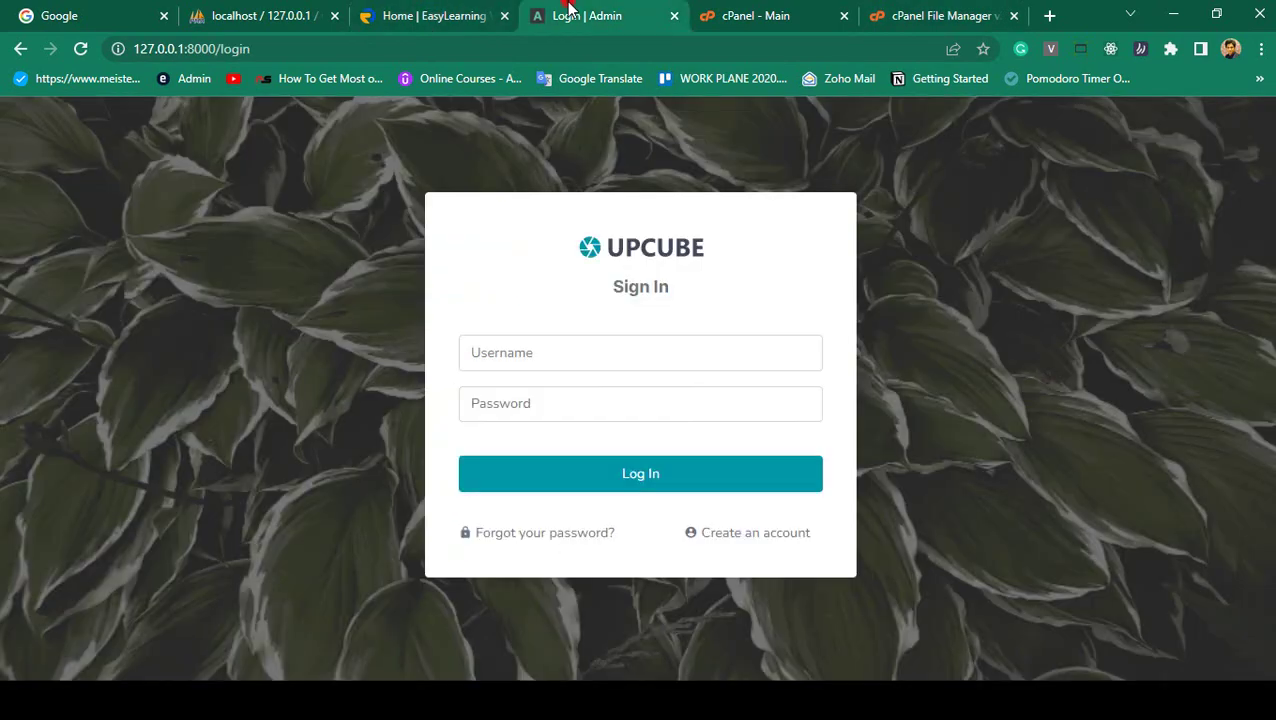
left_click(898, 12)
scroll(424, 405, "up", 2)
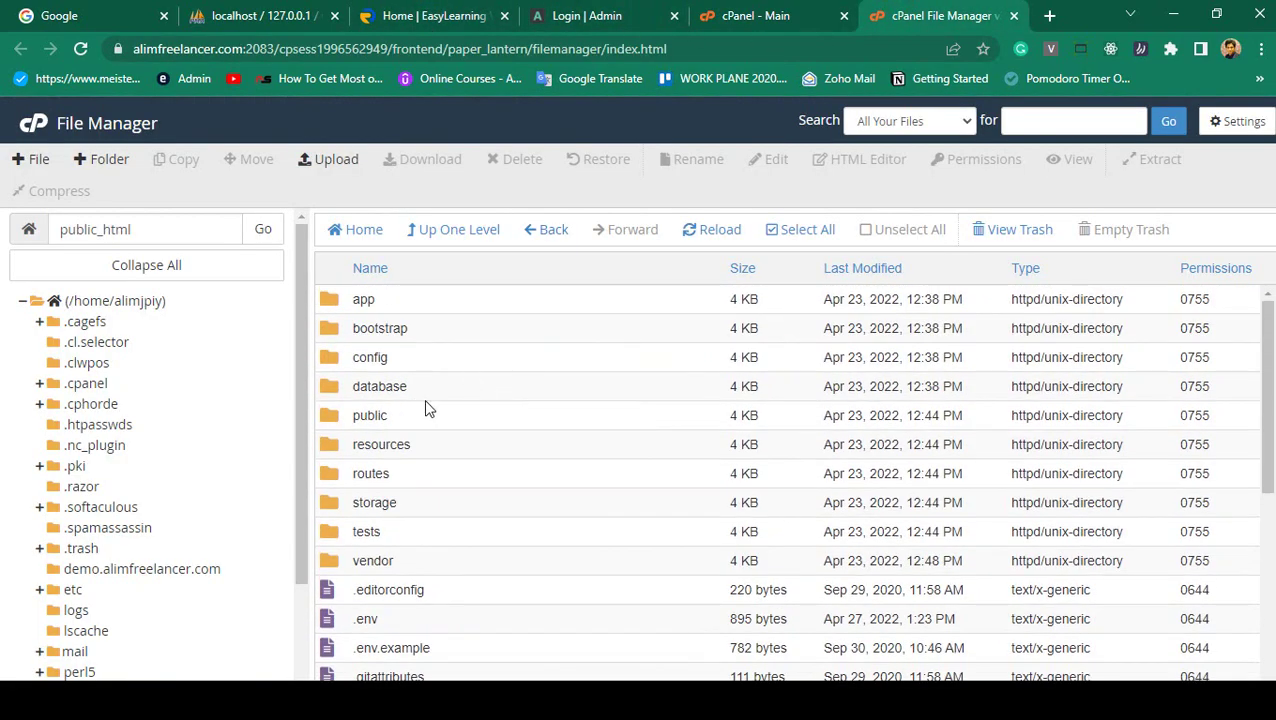
left_click(765, 12)
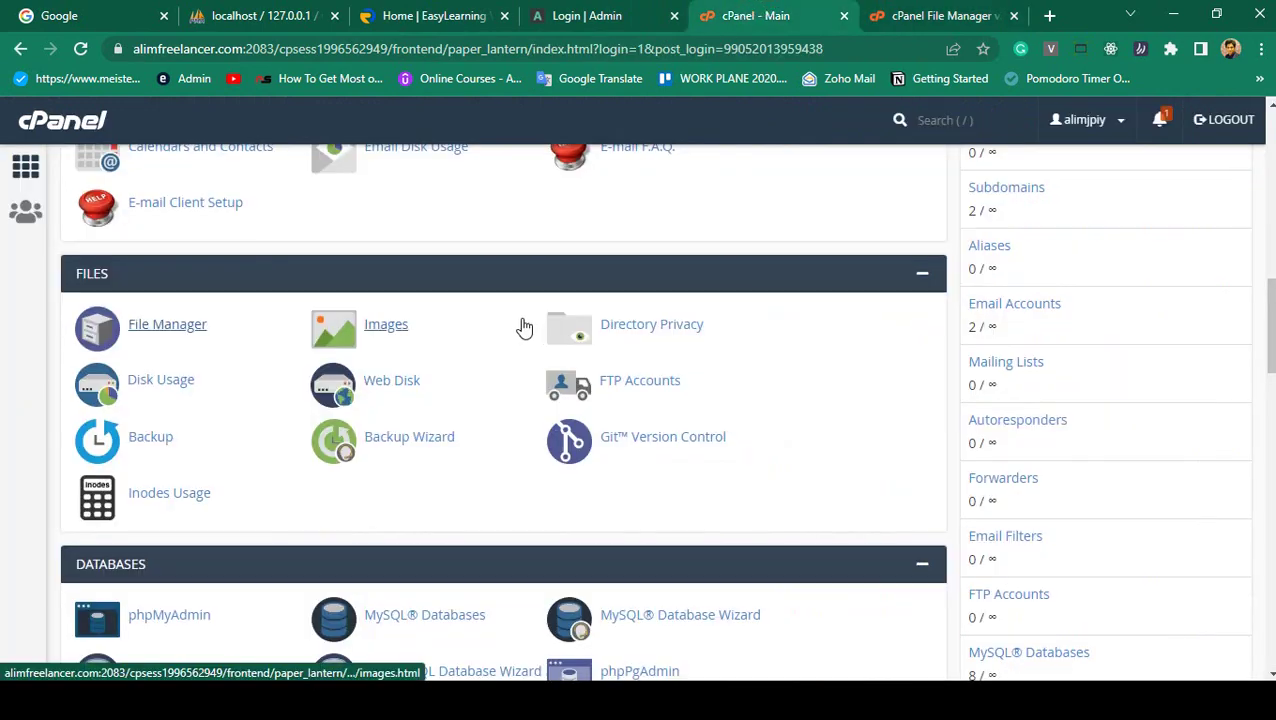
- Open the Subdomains page in a new tab and enter 'basic' as the subdomain
scroll(522, 327, "down", 1)
scroll(522, 327, "down", 2)
scroll(522, 327, "up", 1)
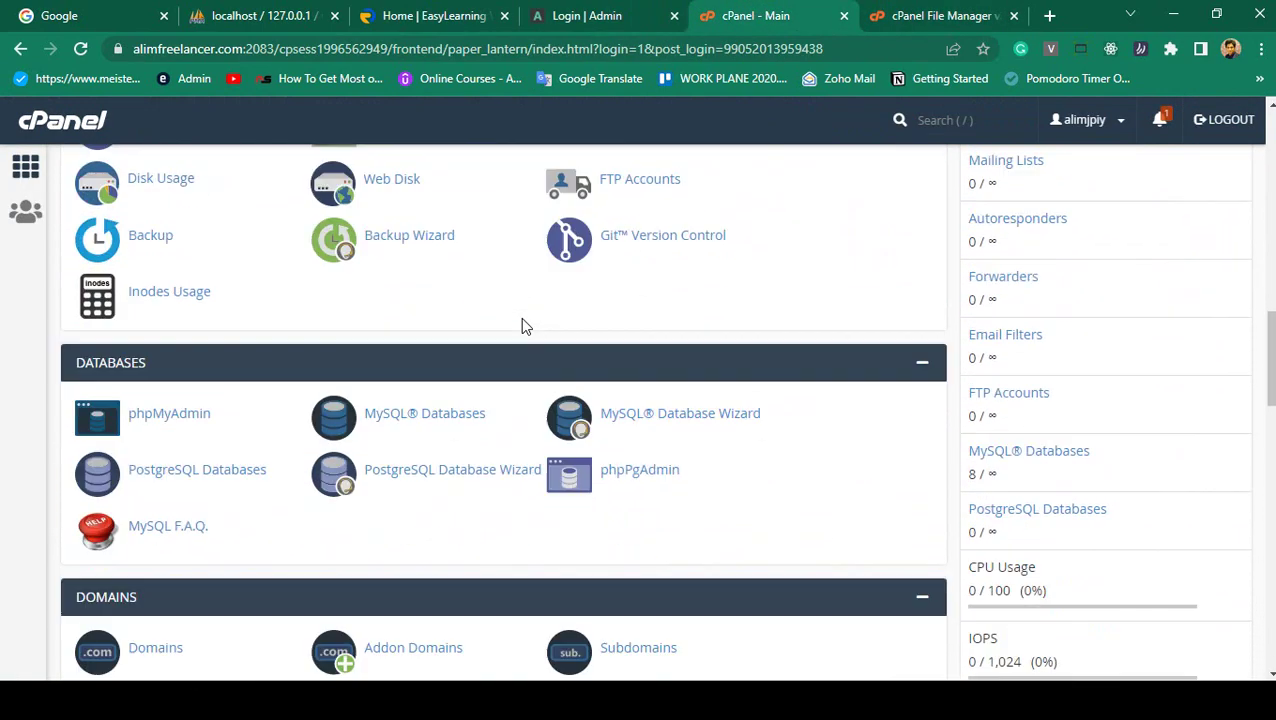
scroll(522, 327, "down", 4)
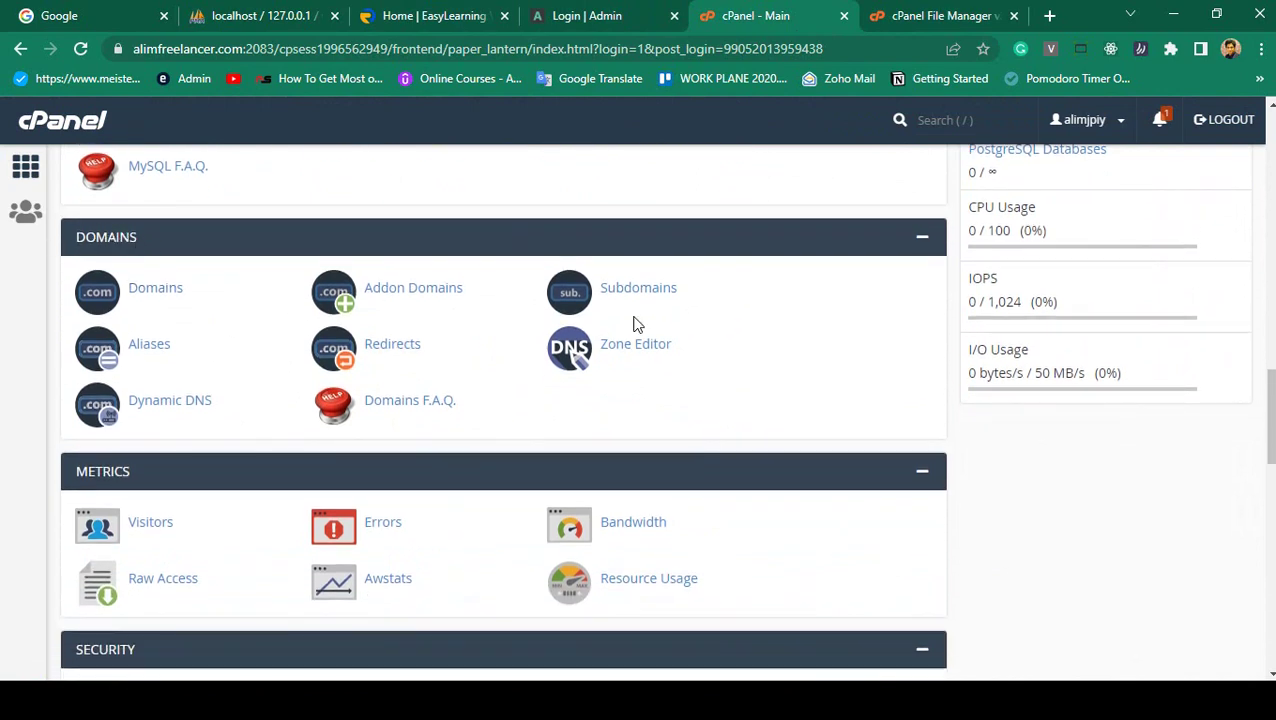
middle_click(715, 313)
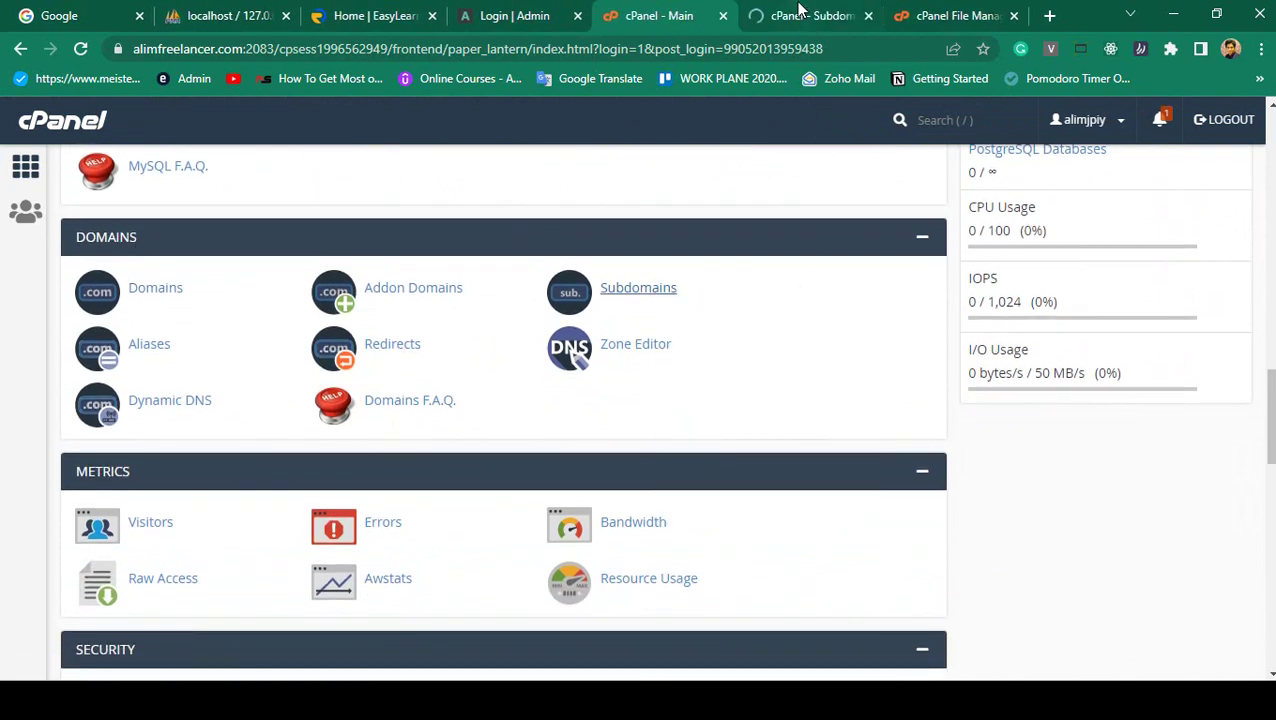
left_click(800, 12)
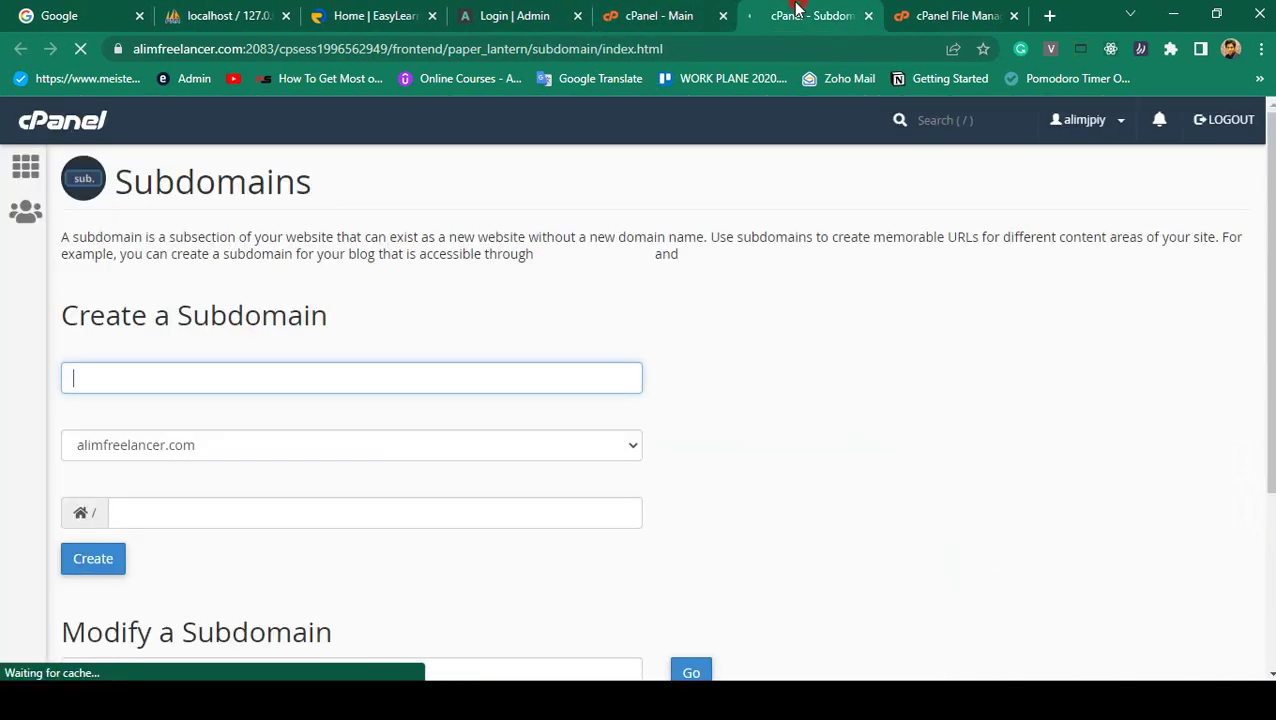
left_click(353, 388)
type("basic")
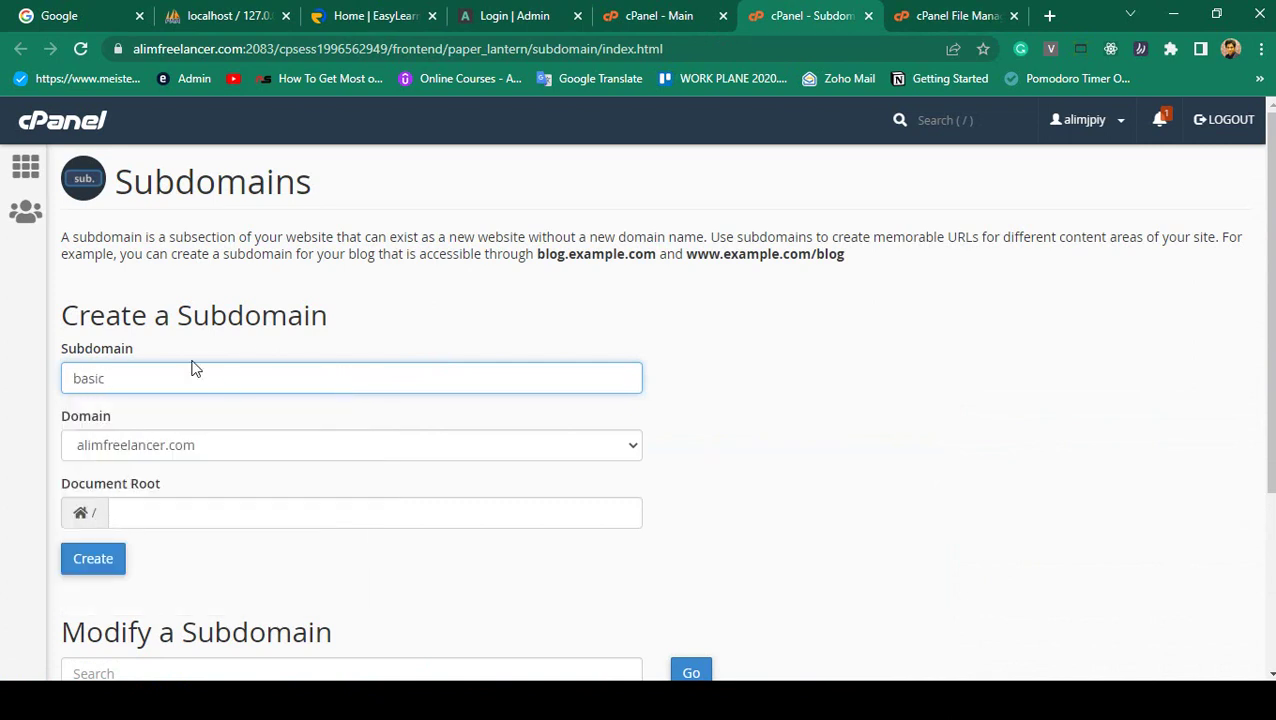
- Keep parent domain alimfreelancer.com and document root basic.alimfreelancer.com, then create the subdomain
left_click(143, 455)
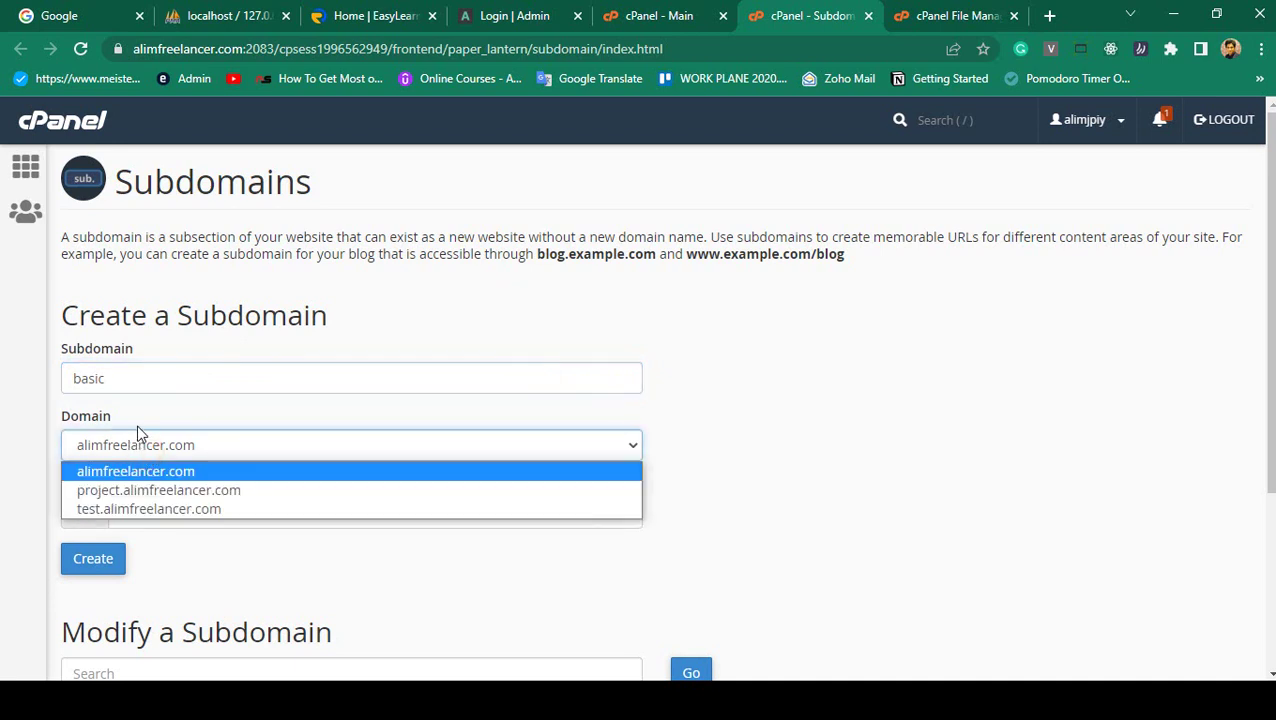
left_click(134, 421)
left_click_drag(129, 520, 228, 513)
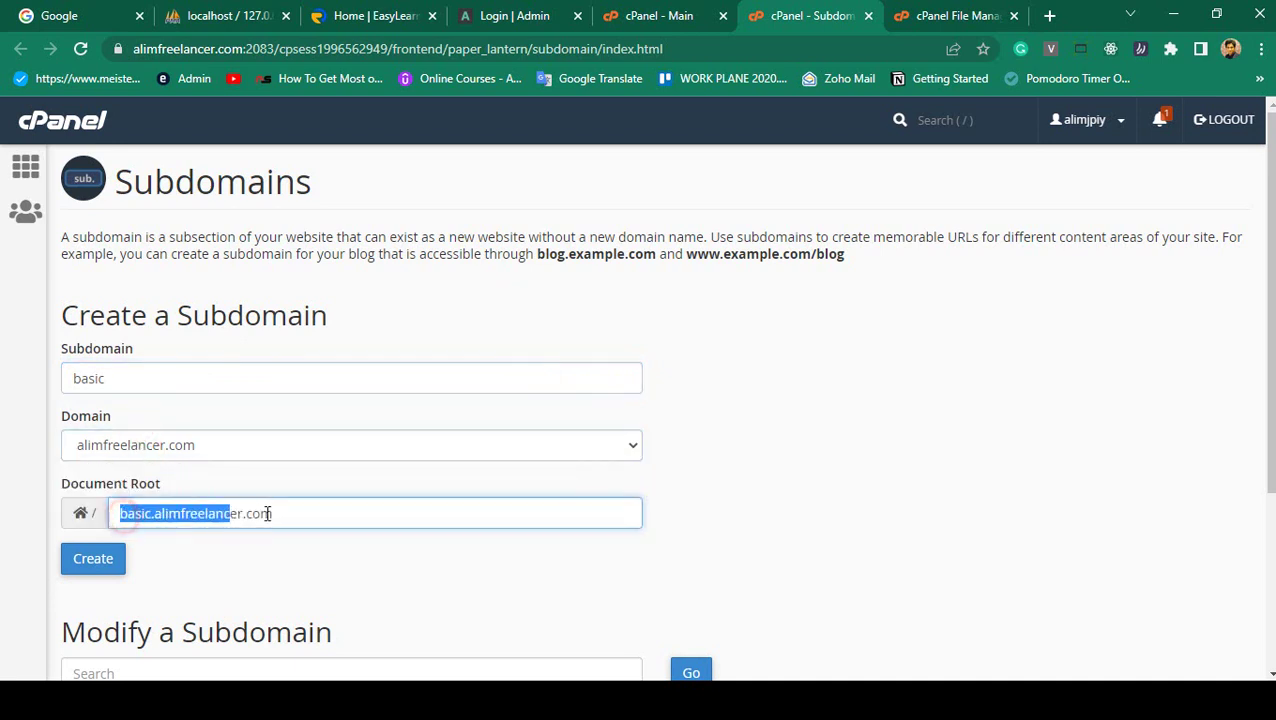
left_click(310, 513)
scroll(775, 515, "down", 1)
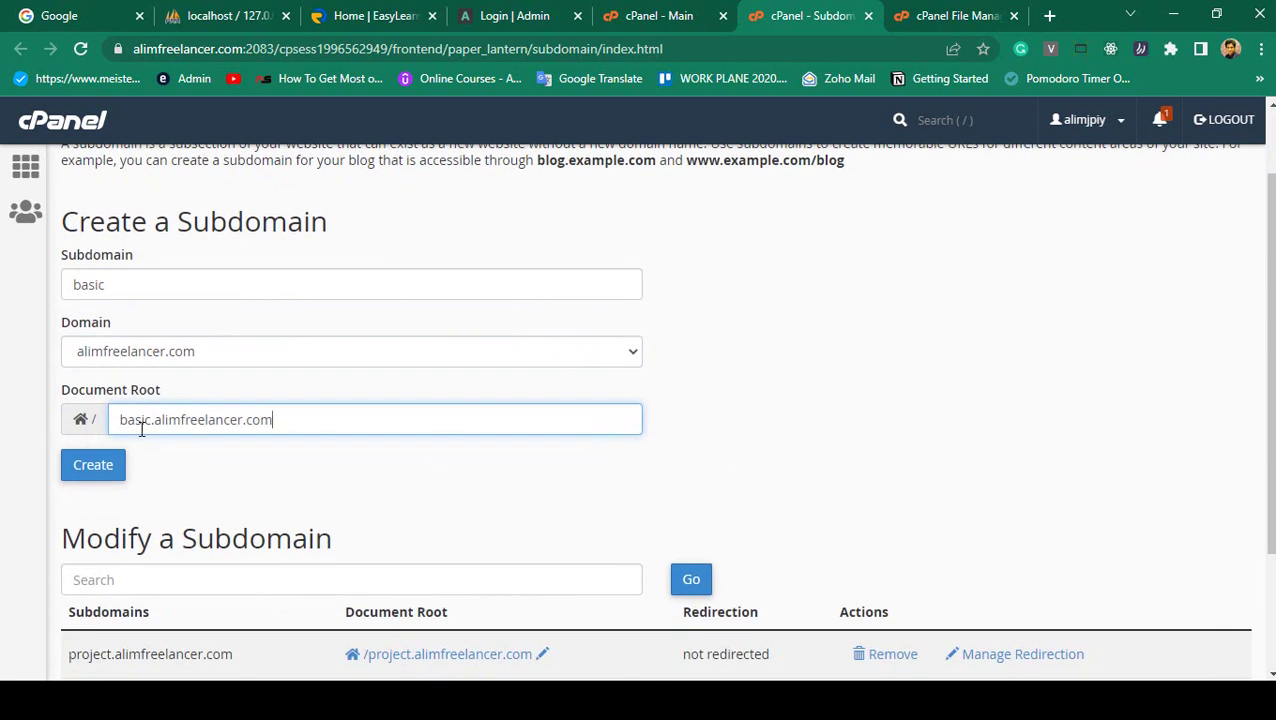
left_click_drag(318, 421, 121, 421)
left_click_drag(279, 424, 194, 455)
left_click(218, 463)
scroll(239, 483, "down", 2)
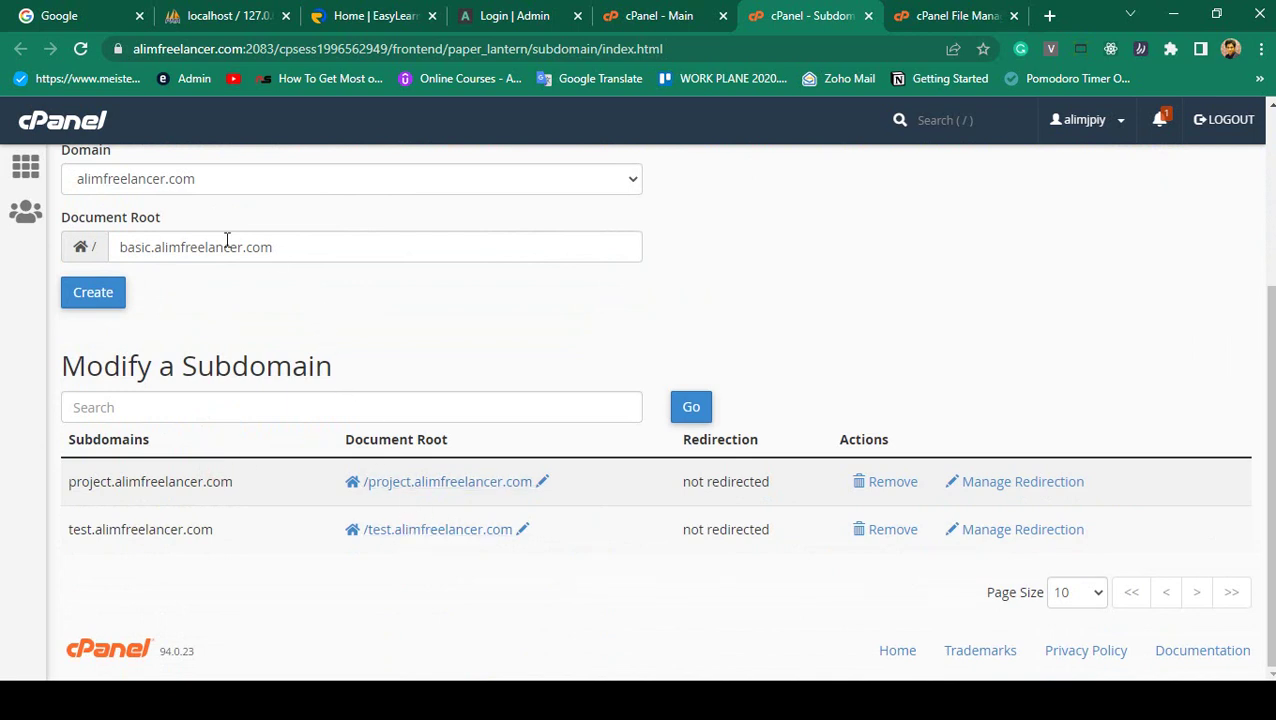
left_click(100, 302)
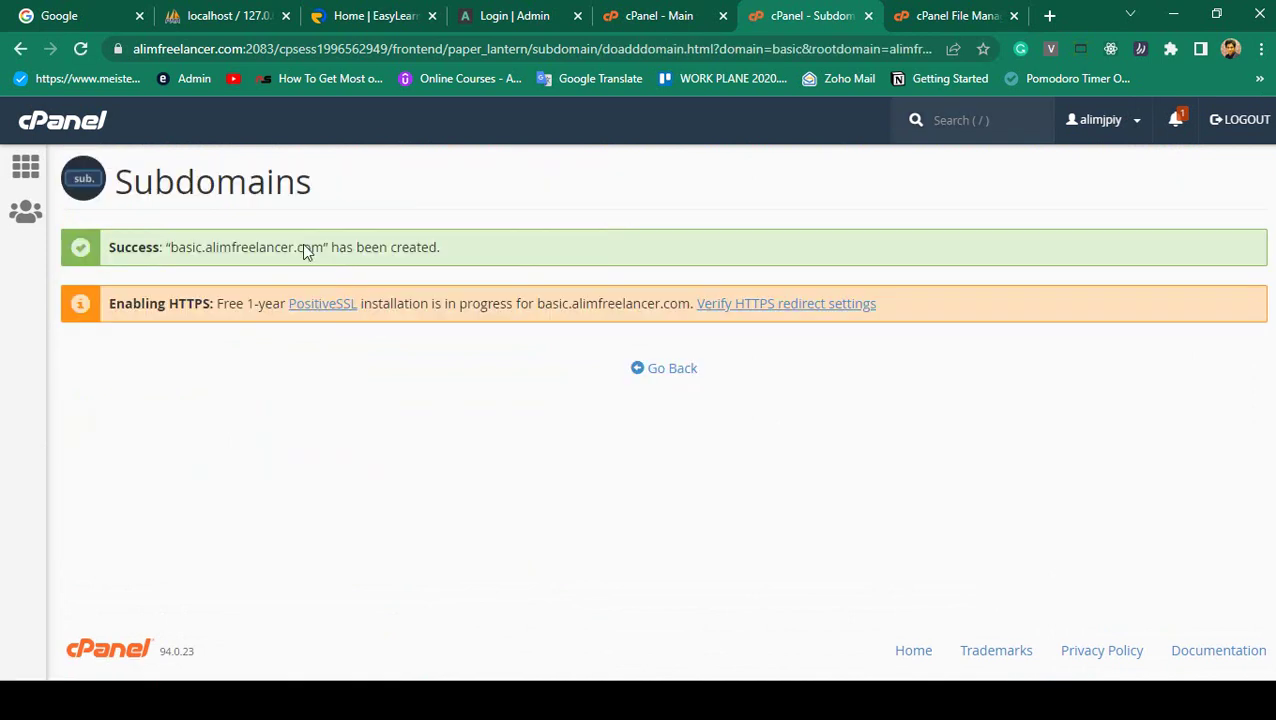
- Check the success message for basic.alimfreelancer.com and its Enabling HTTPS notice
left_click_drag(166, 247, 320, 247)
left_click(338, 247)
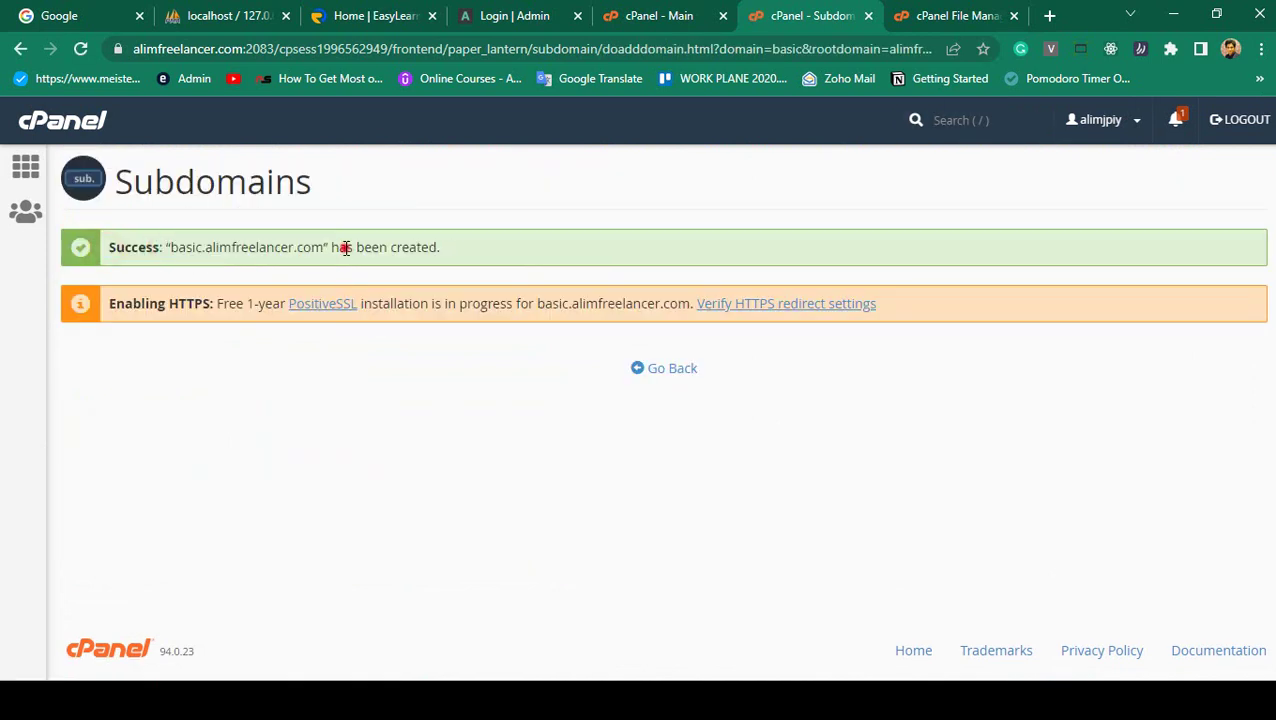
left_click(437, 250)
double_click(322, 248)
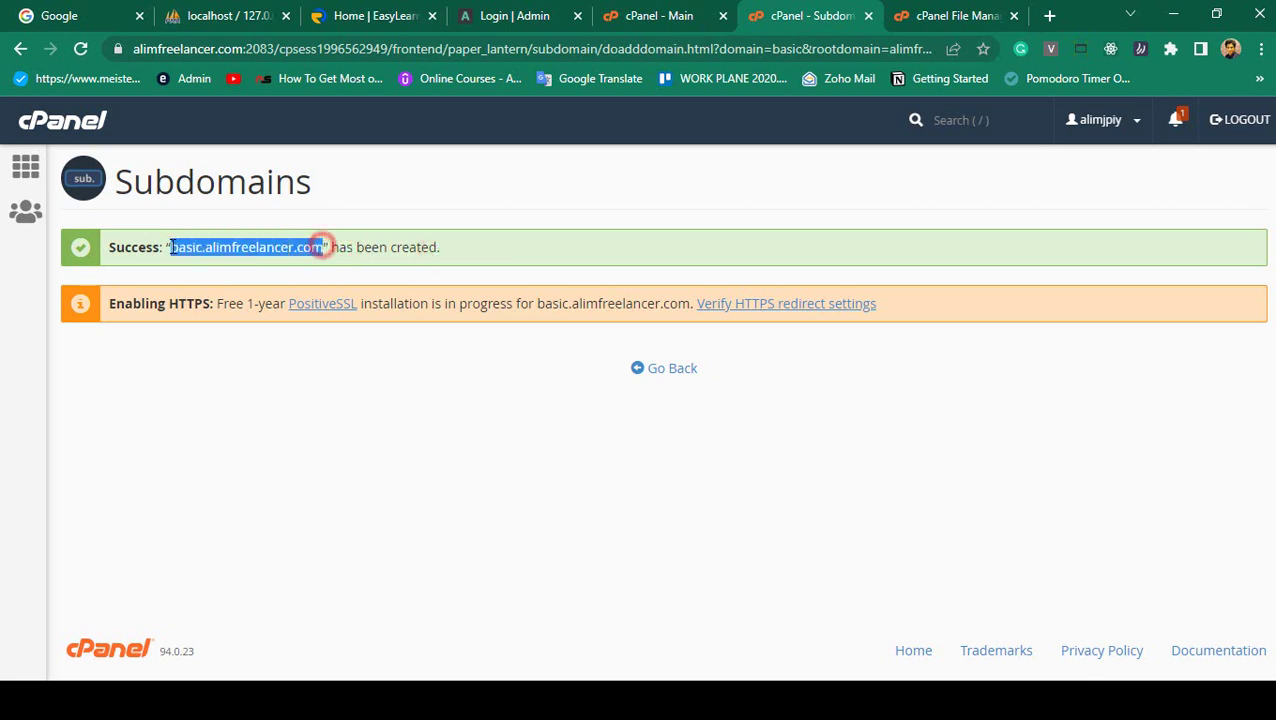
left_click(217, 251)
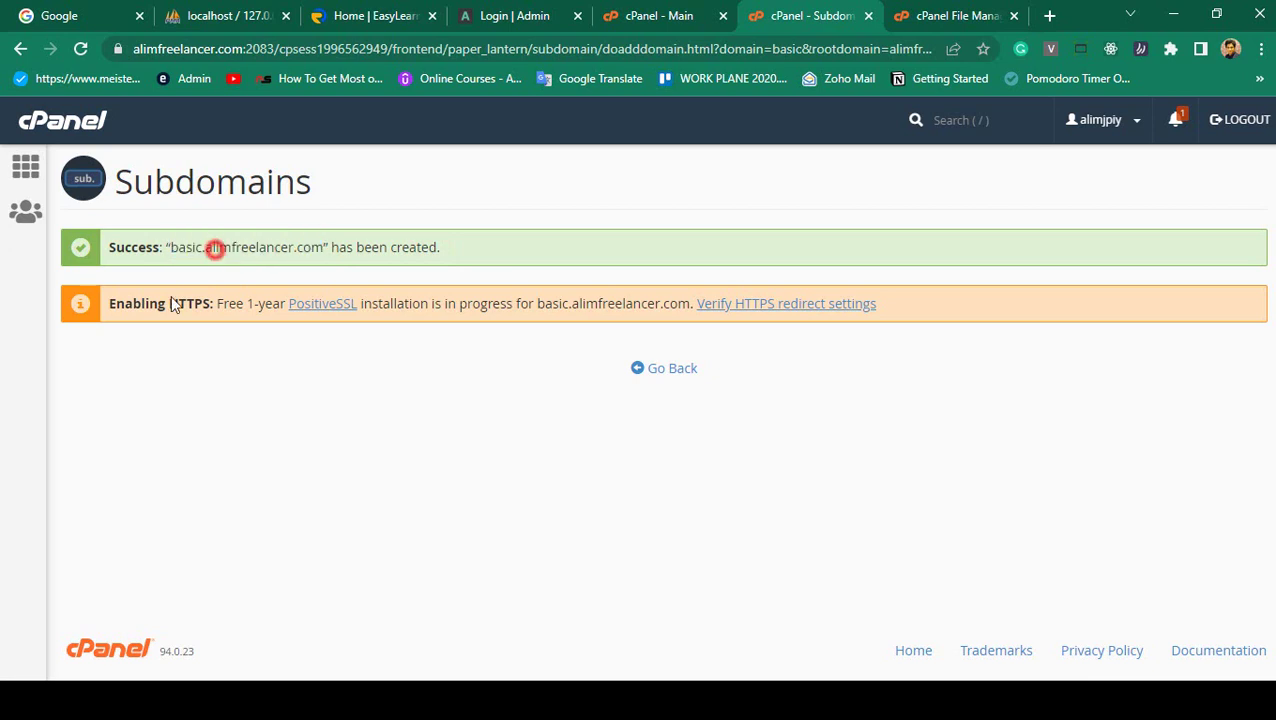
left_click_drag(106, 303, 212, 303)
left_click(212, 303)
left_click_drag(329, 251, 181, 244)
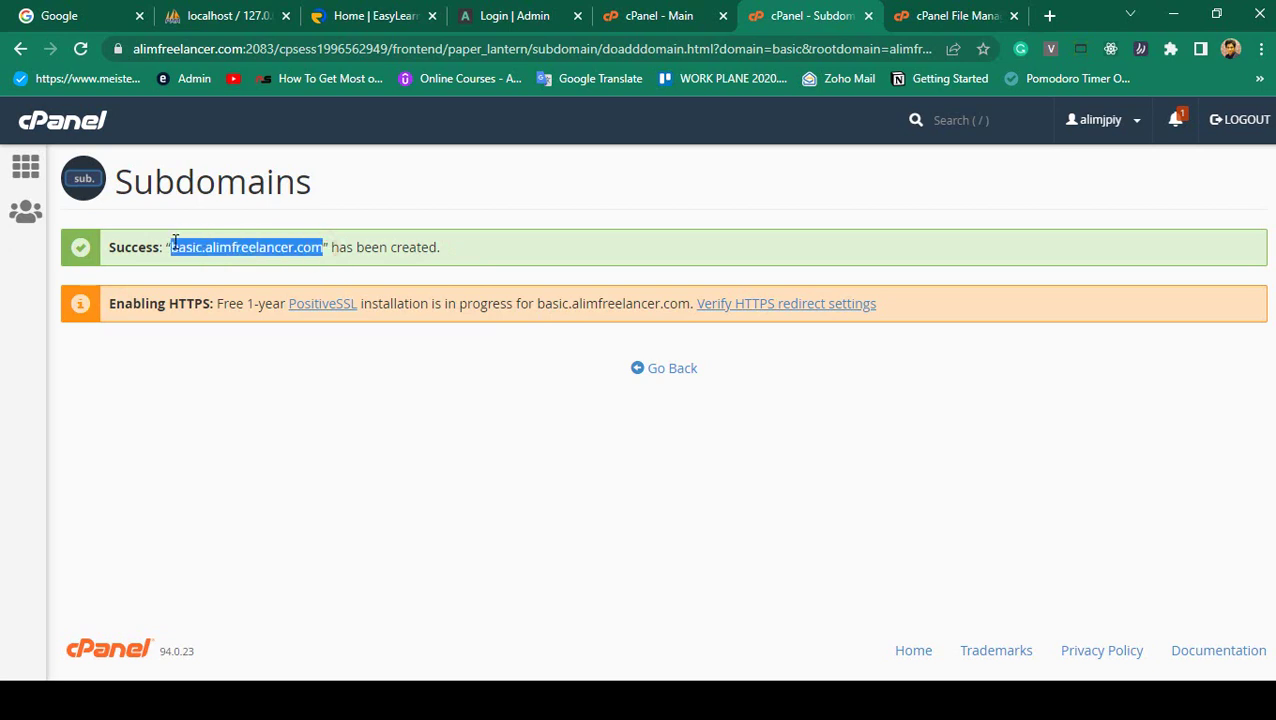
- Verify basic.alimfreelancer.com in the subdomain list, then return to cPanel home
left_click(668, 369)
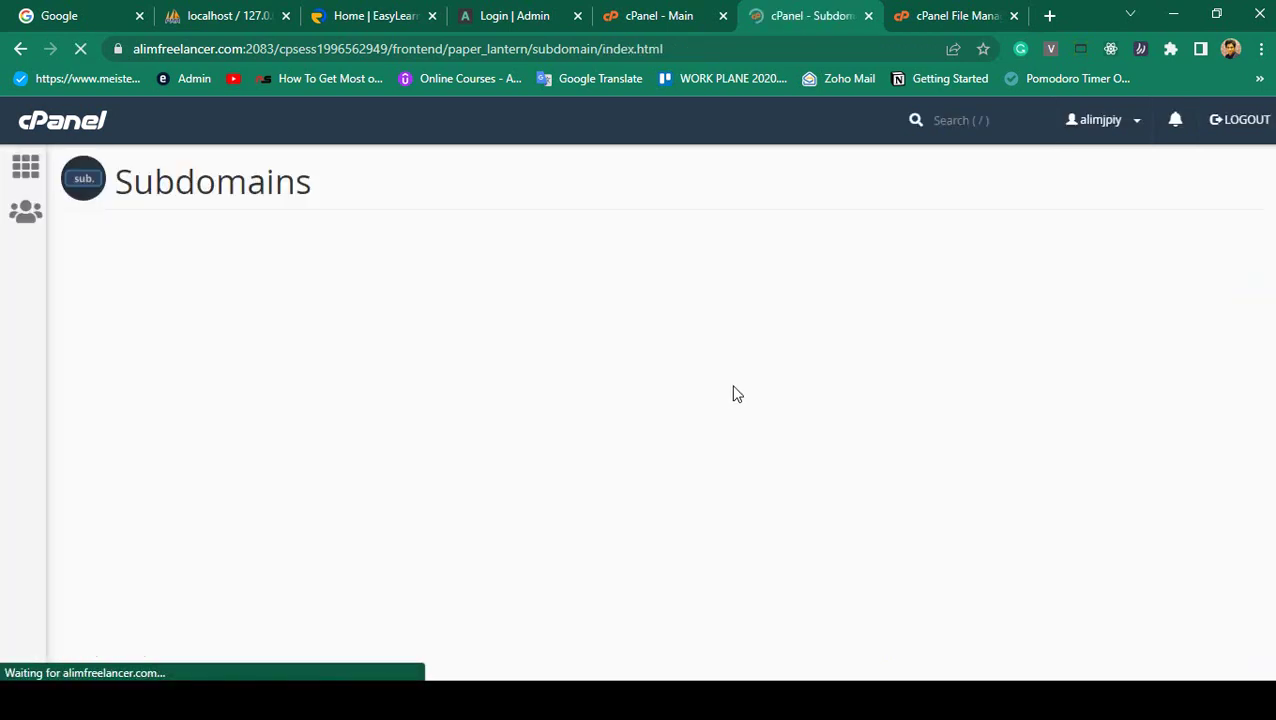
scroll(712, 378, "down", 3)
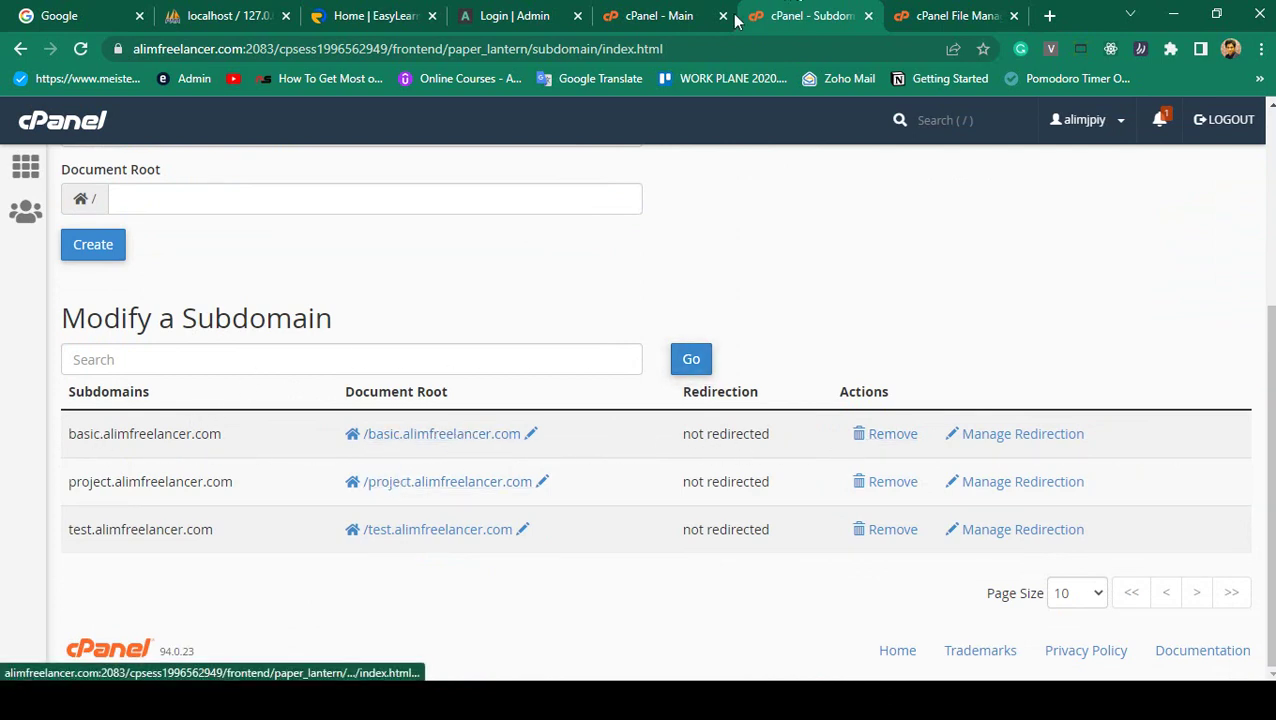
left_click(668, 10)
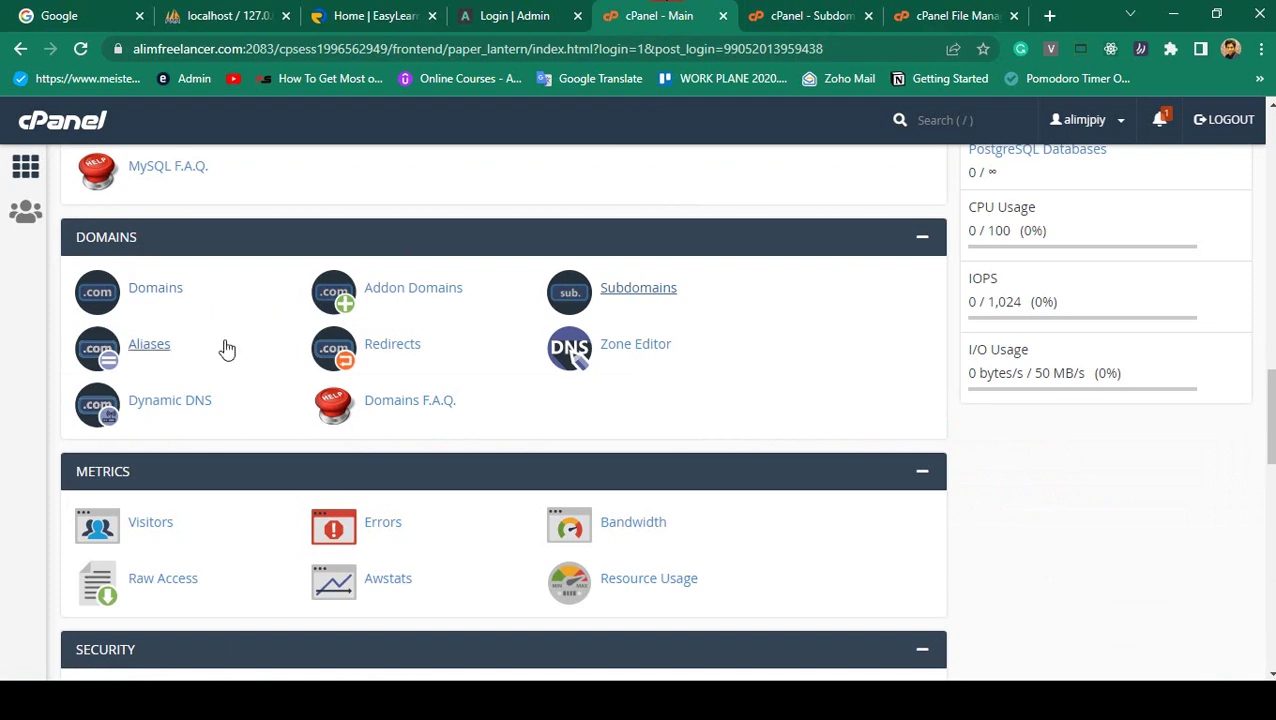
scroll(225, 347, "up", 7)
- Reload File Manager, open basic.alimfreelancer.com (only cgi-bin), and save the Settings preferences
left_click(914, 10)
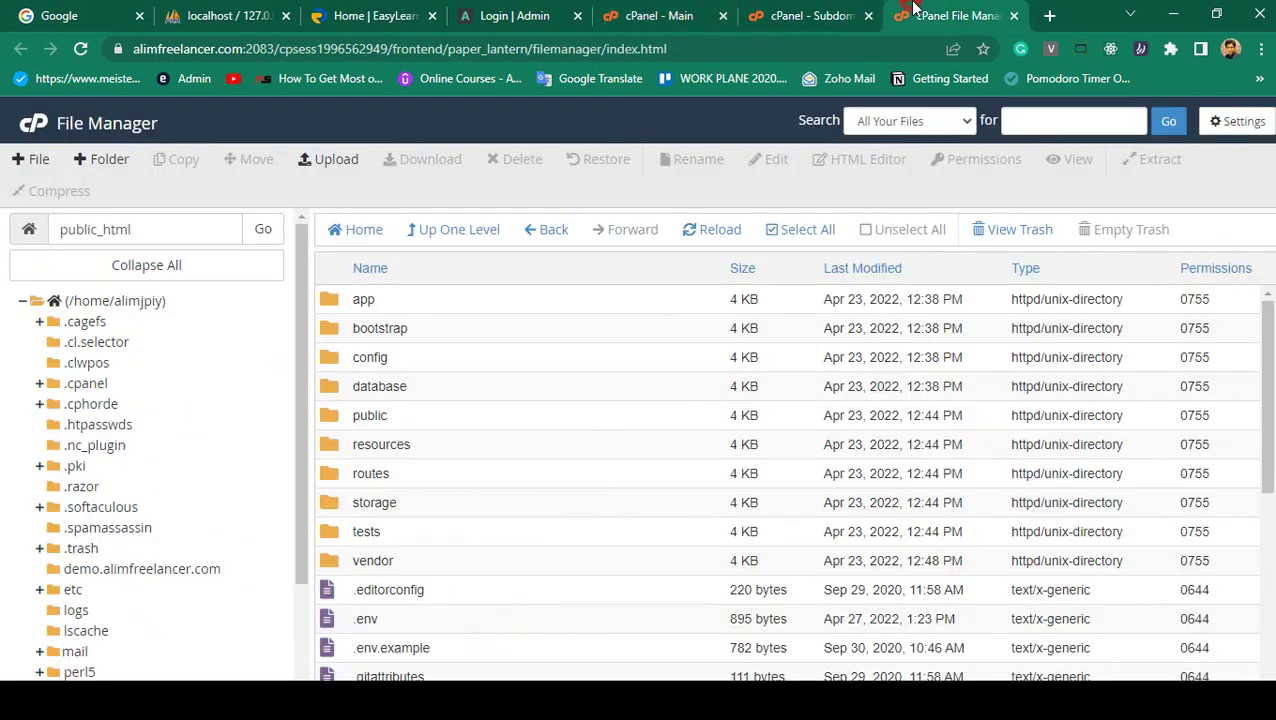
left_click(82, 50)
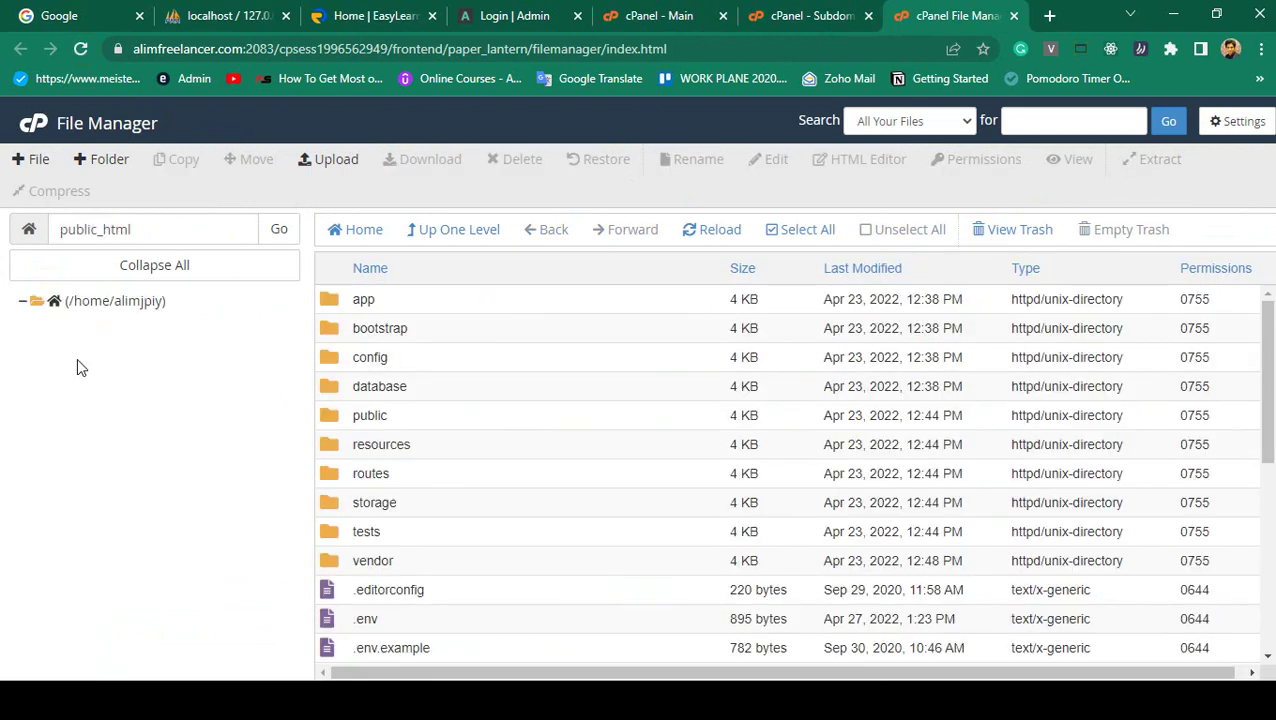
scroll(100, 385, "down", 2)
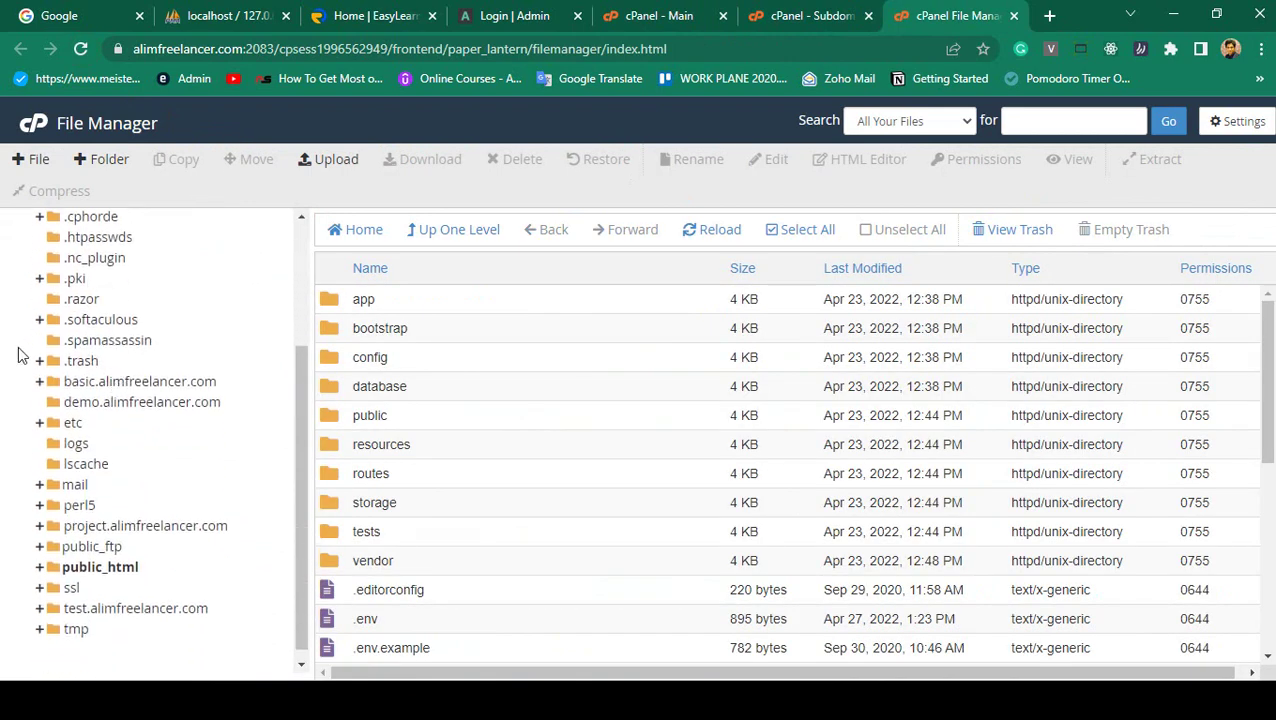
left_click(110, 382)
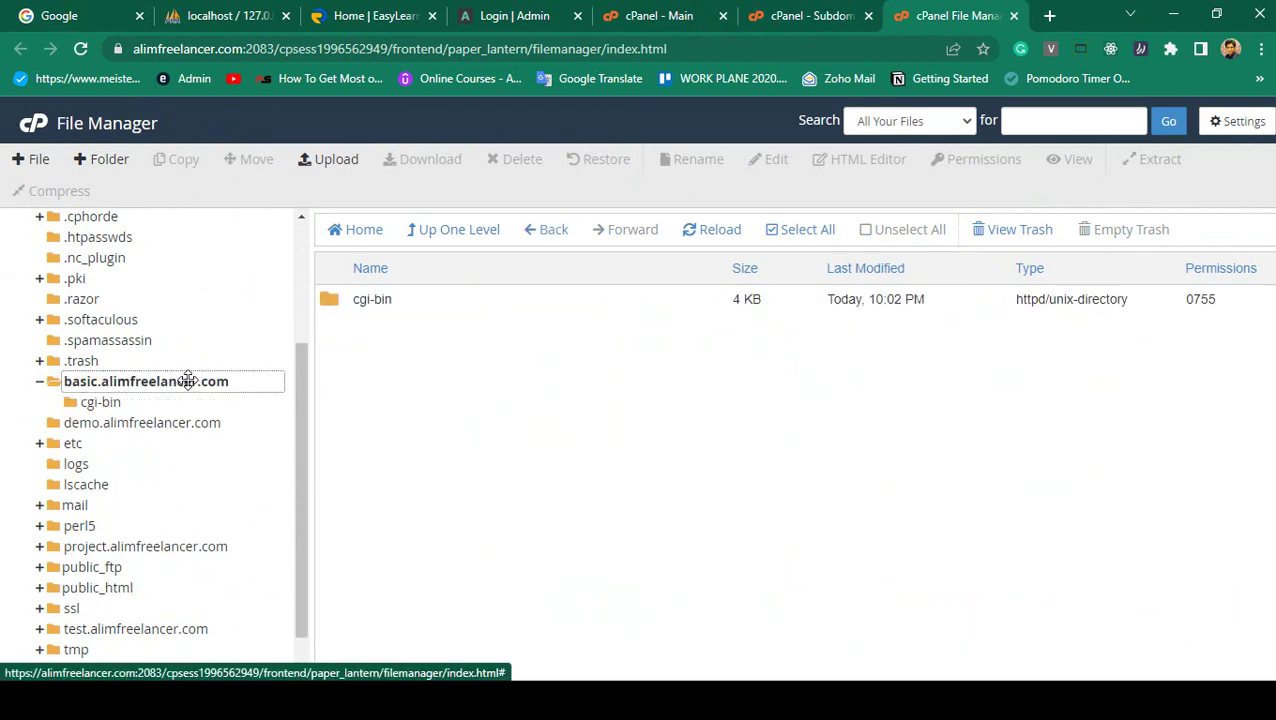
left_click(366, 302)
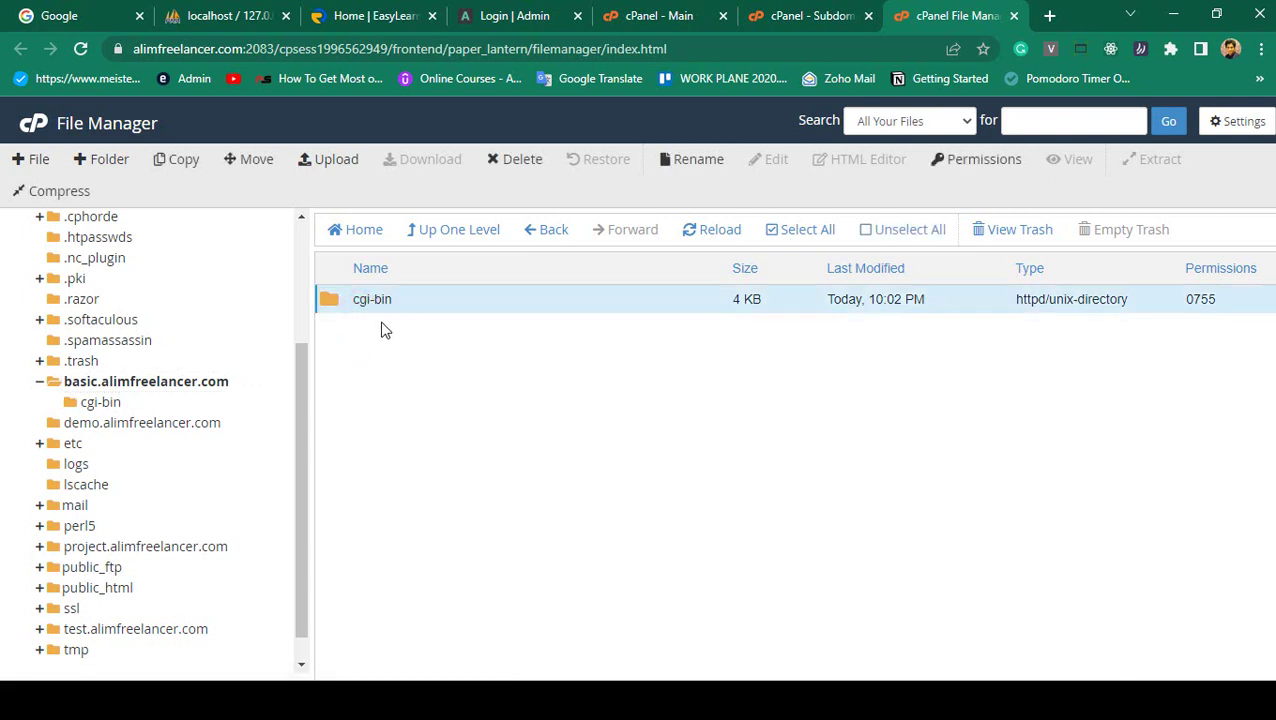
left_click(1238, 121)
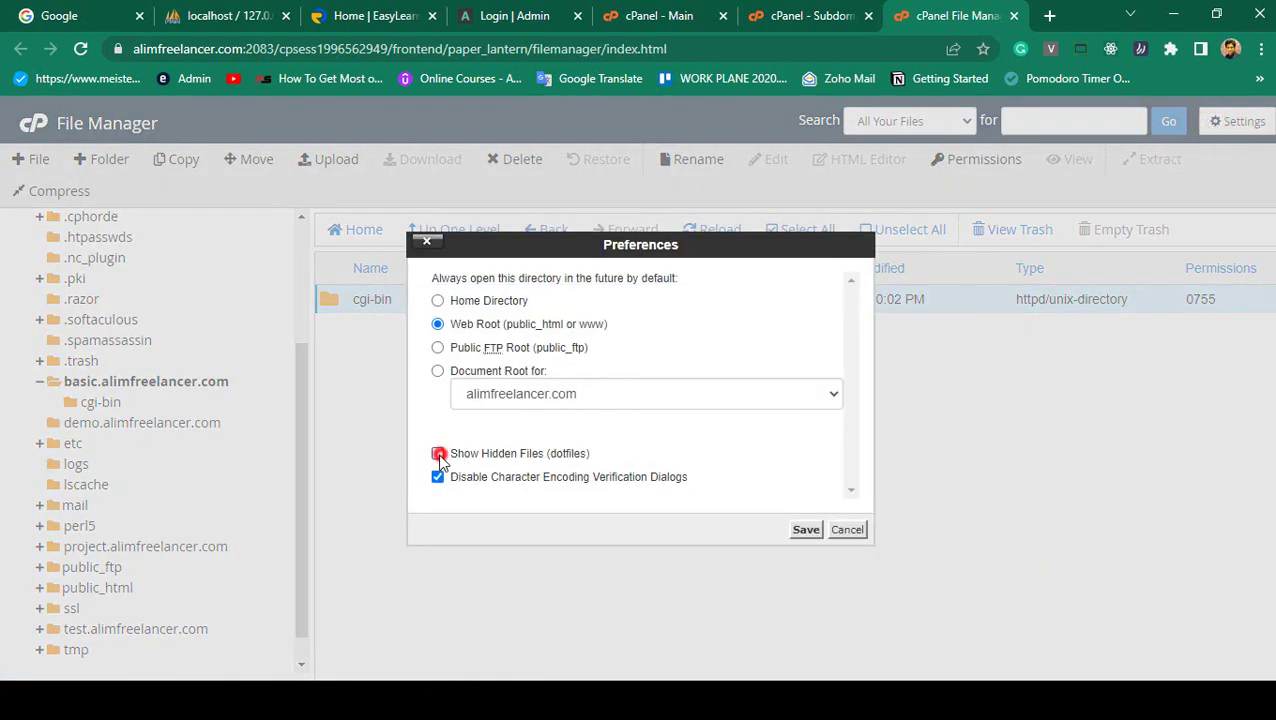
left_click(806, 529)
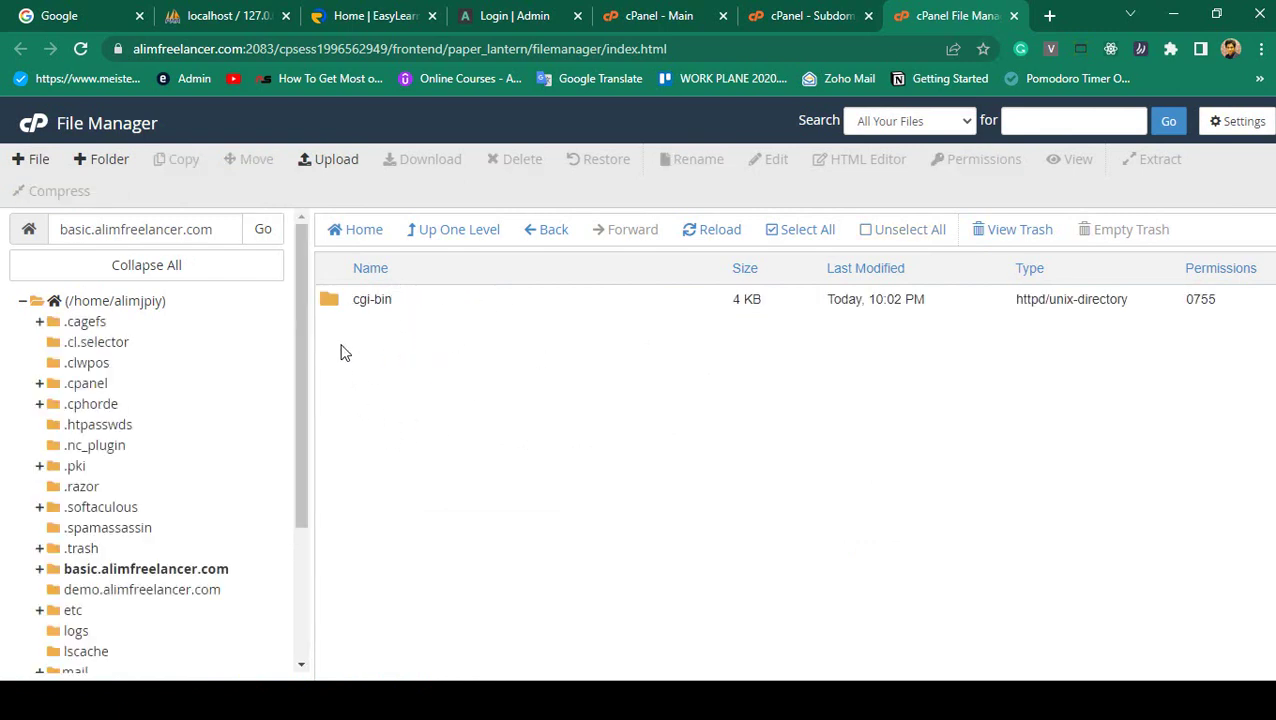
- Upload Project1.zip from Basic Project Complete Backup into basic.alimfreelancer.com
triple_click(200, 229)
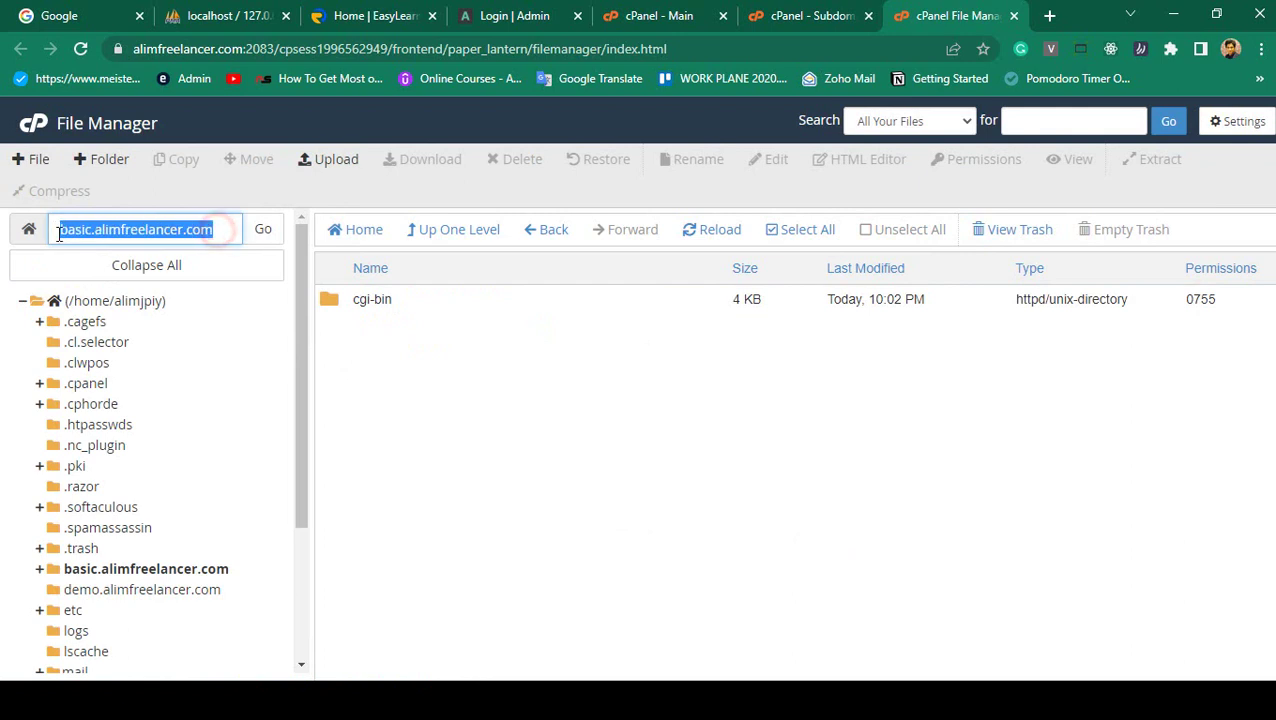
left_click(437, 353)
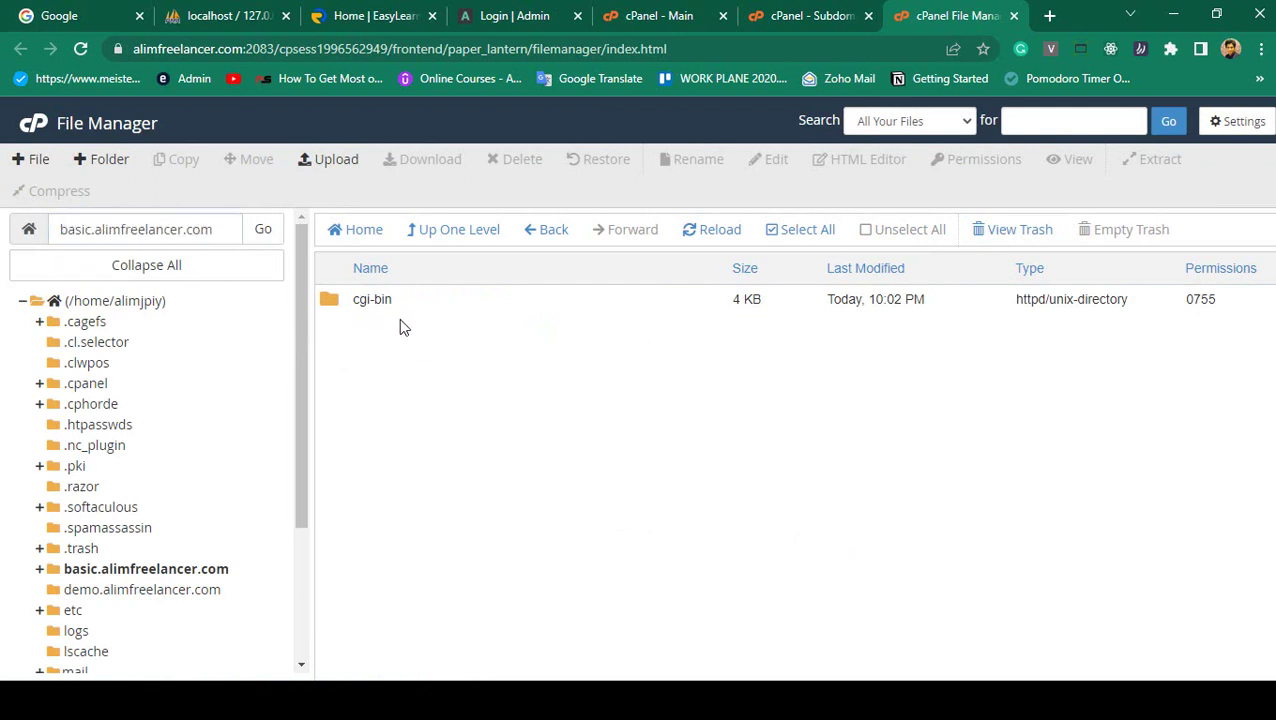
left_click(337, 161)
left_click(651, 441)
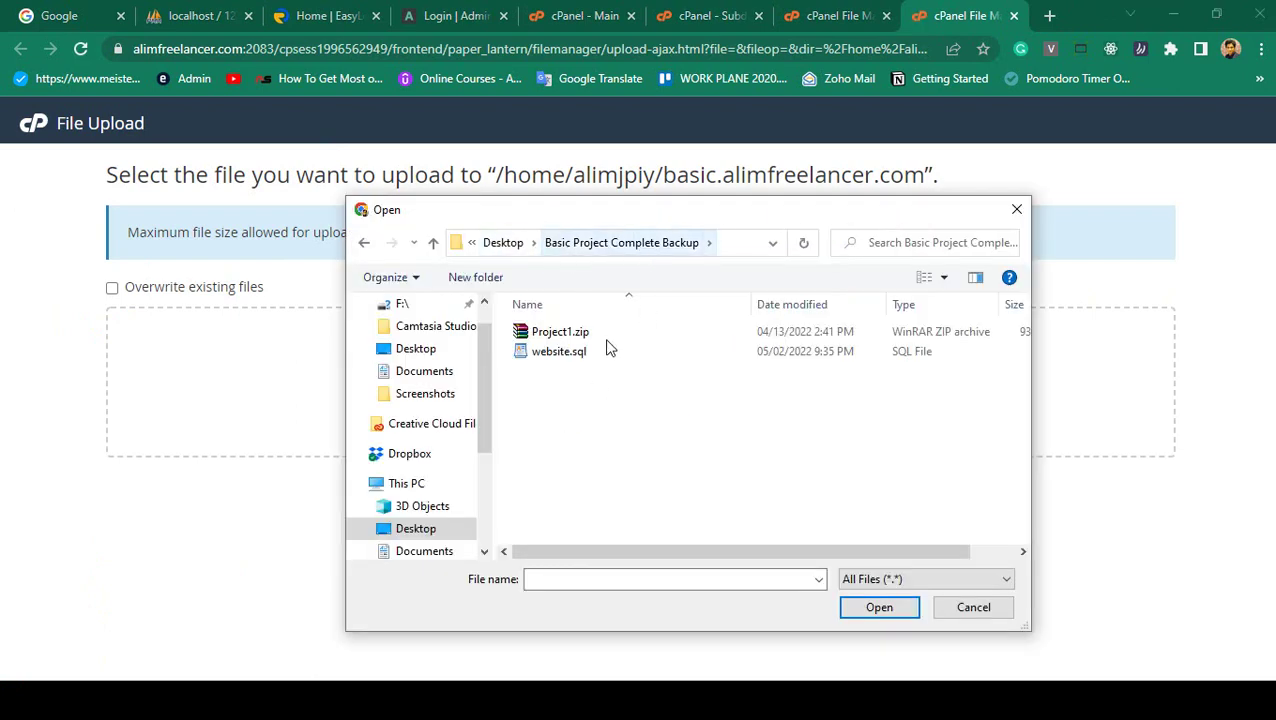
left_click(300, 700)
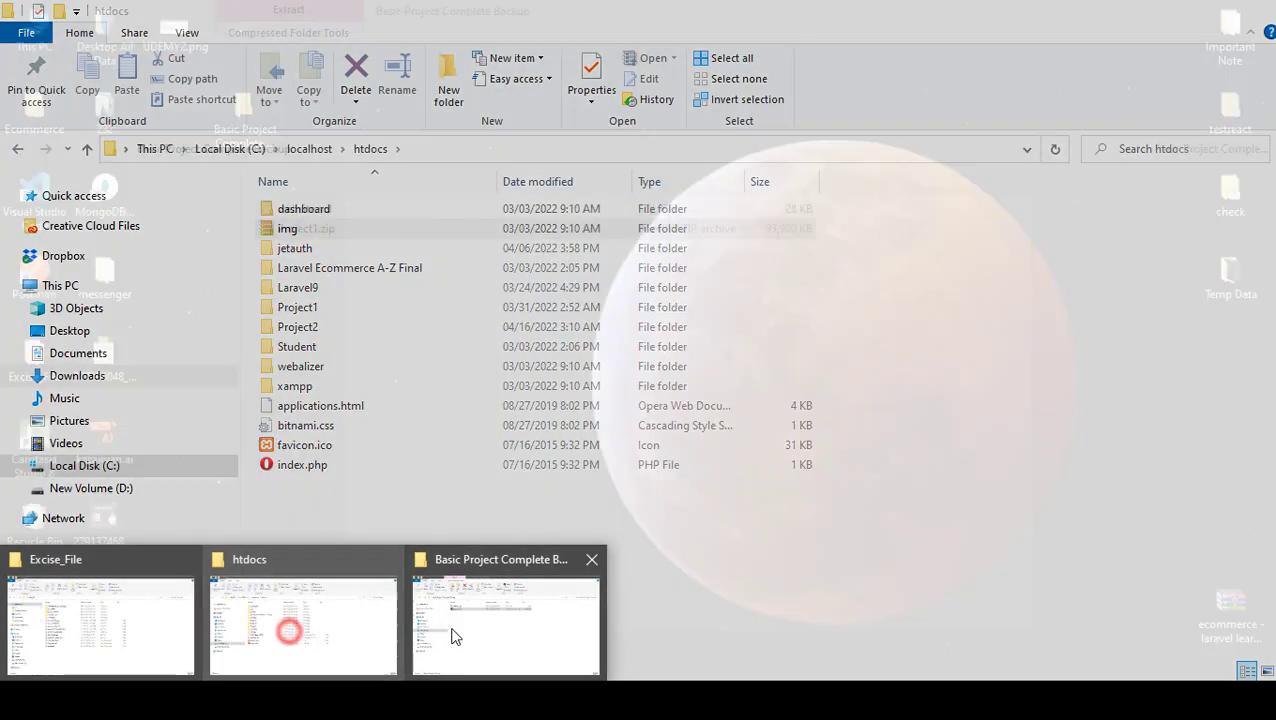
left_click(450, 632)
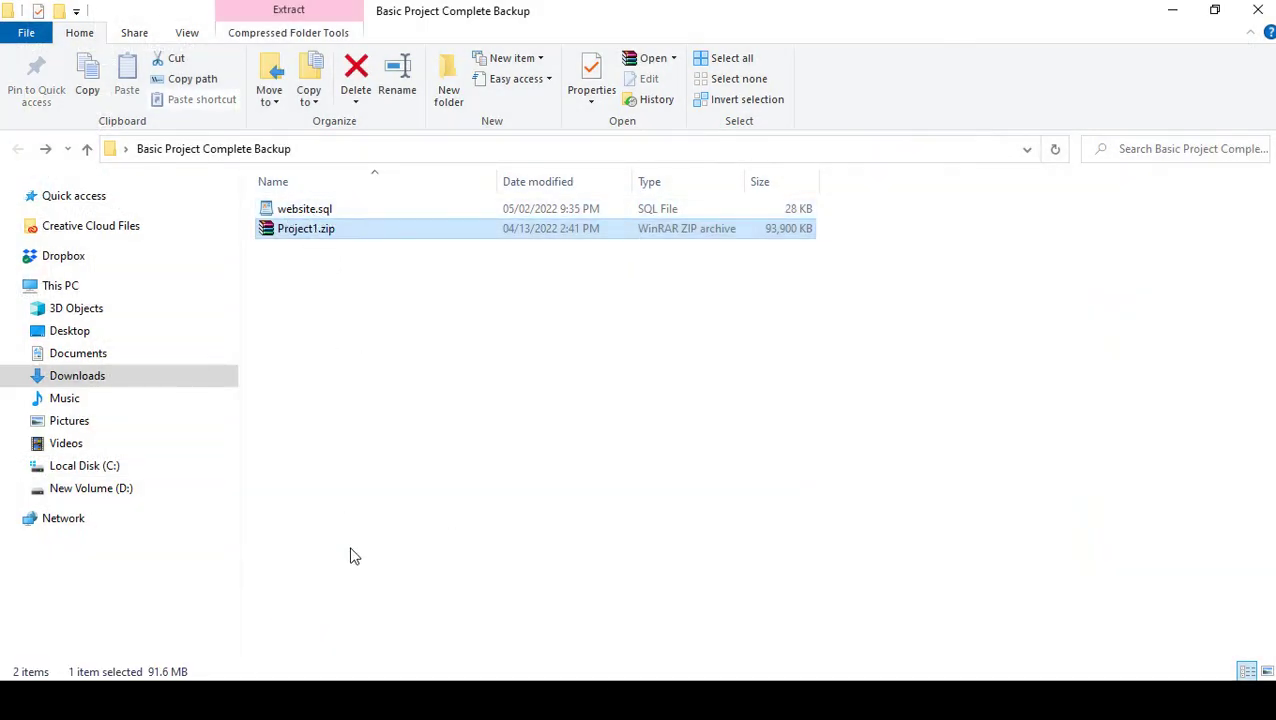
key("alt+Tab")
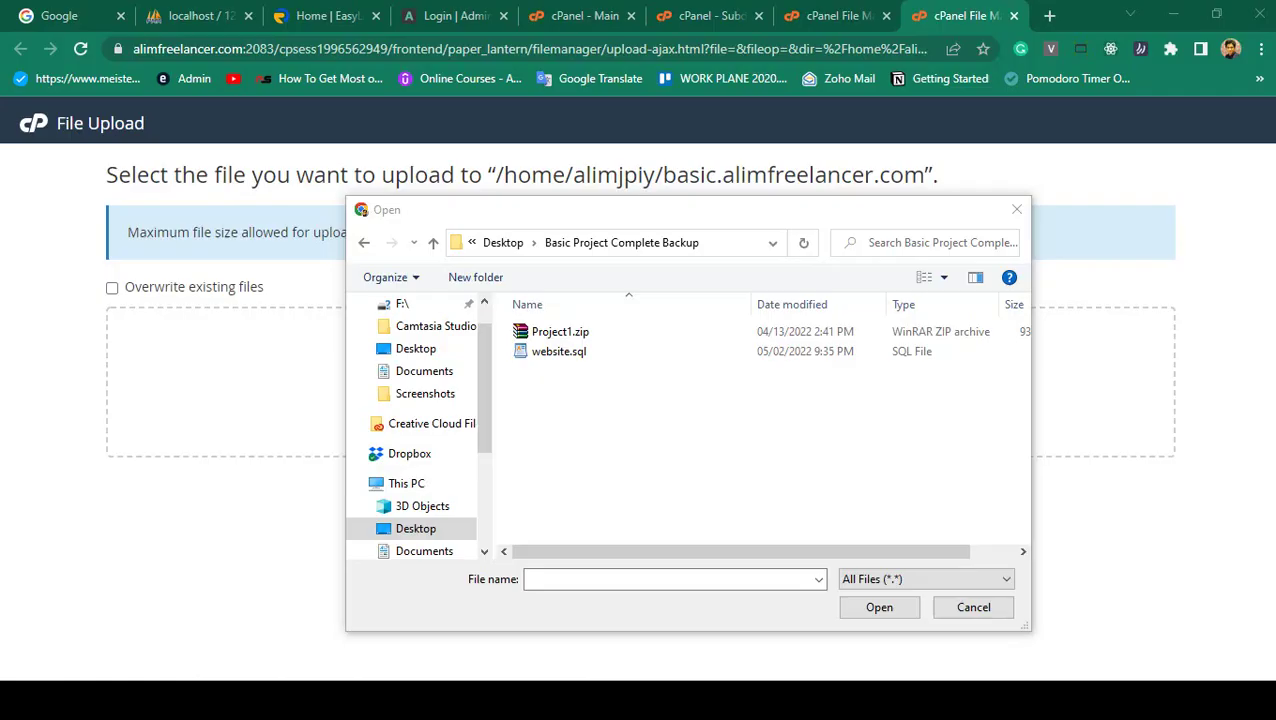
left_click(545, 334)
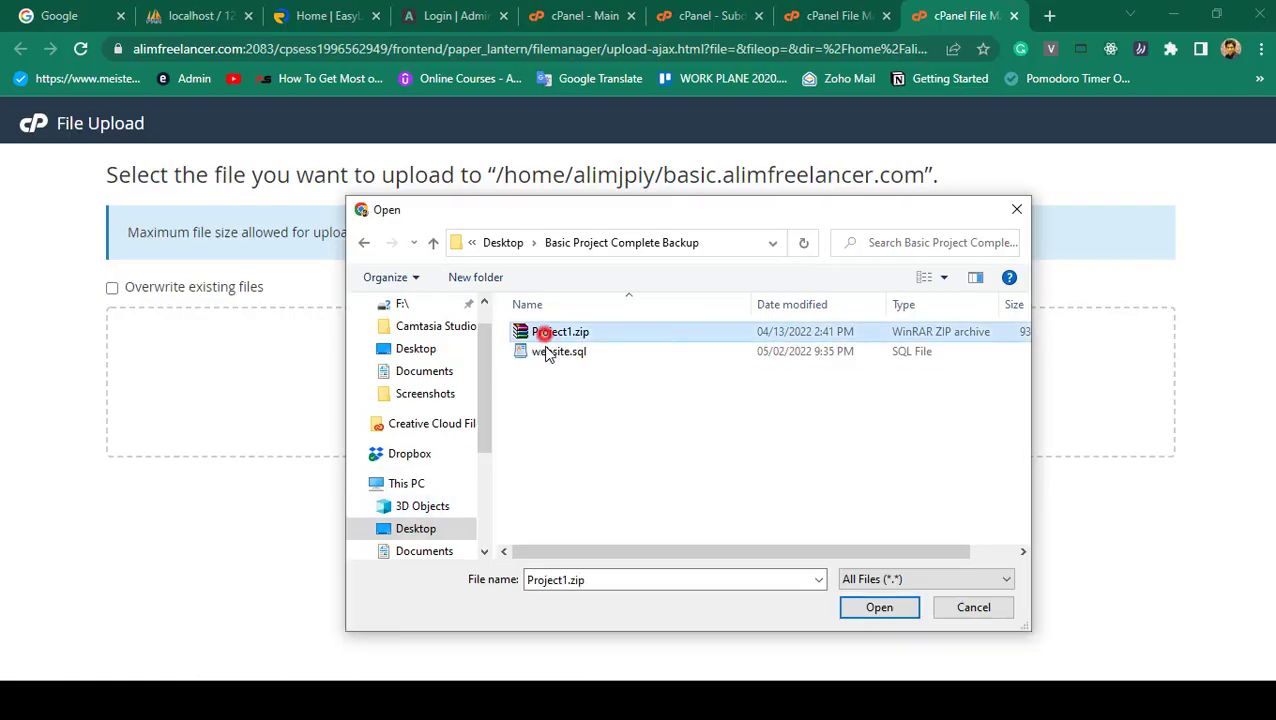
left_click(866, 616)
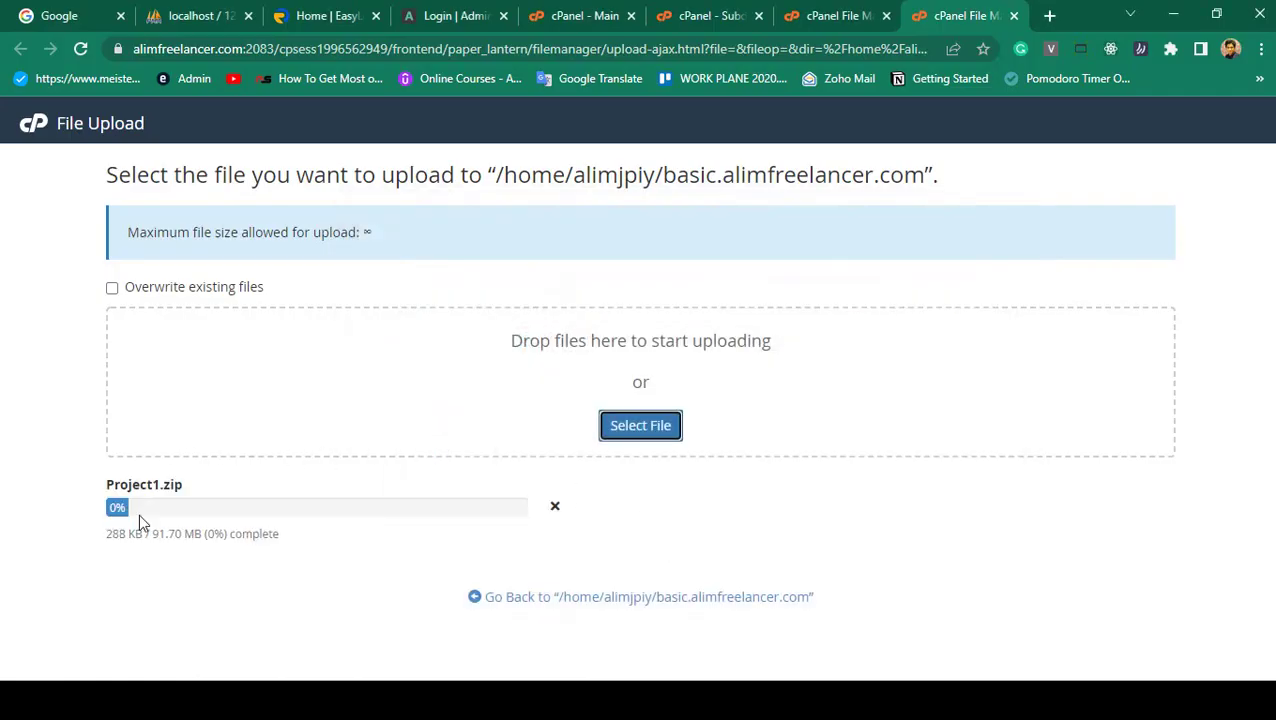
left_click(733, 10)
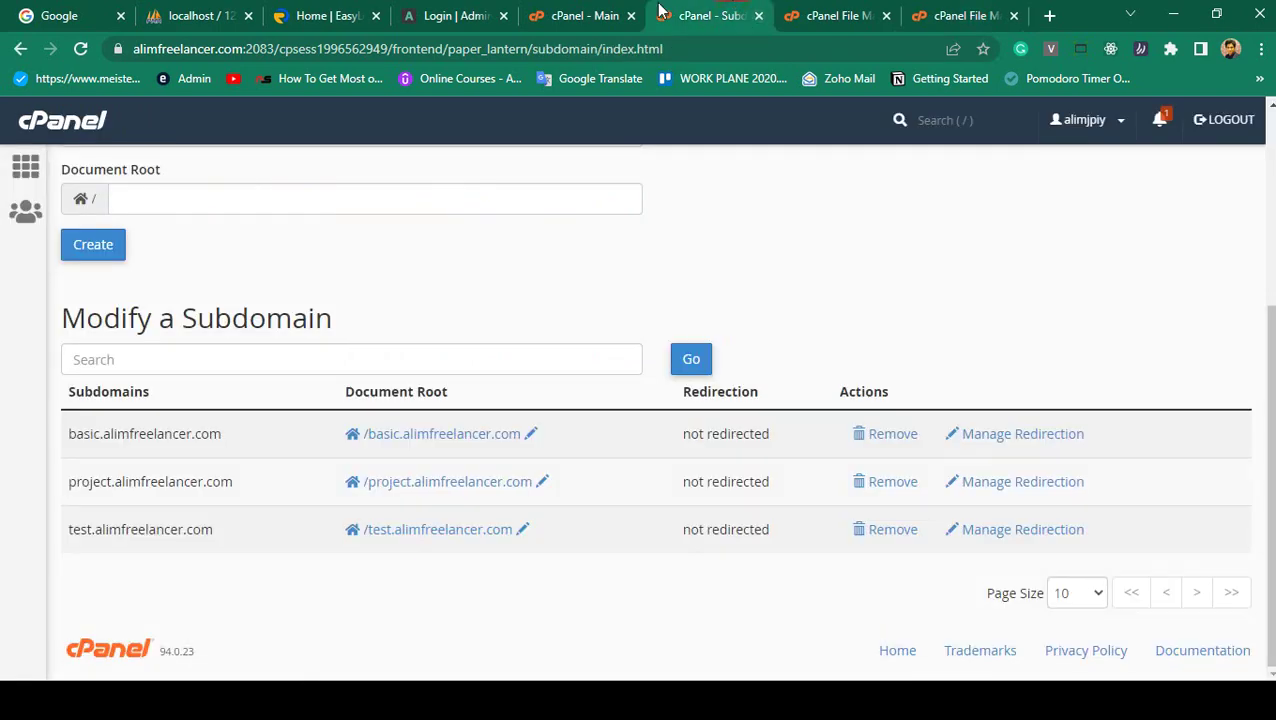
- Open the MySQL® Databases page in a new tab from cPanel home
left_click(586, 12)
scroll(414, 364, "up", 8)
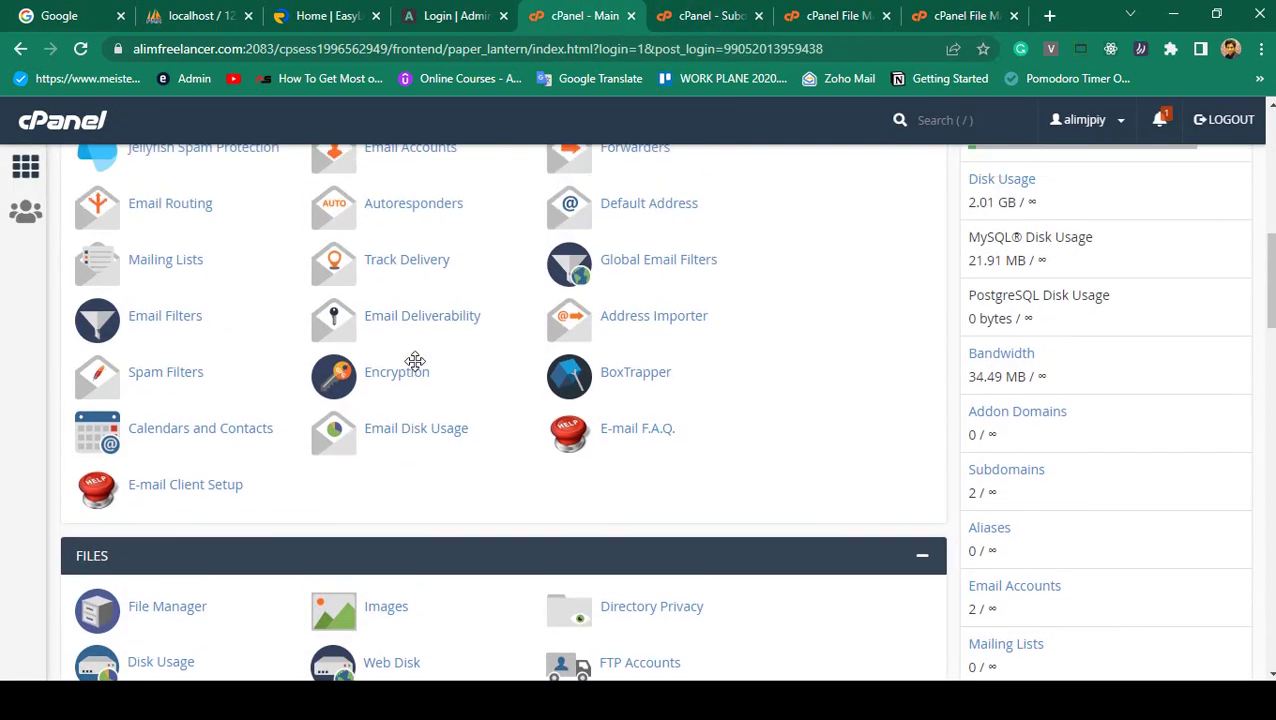
scroll(425, 370, "up", 2)
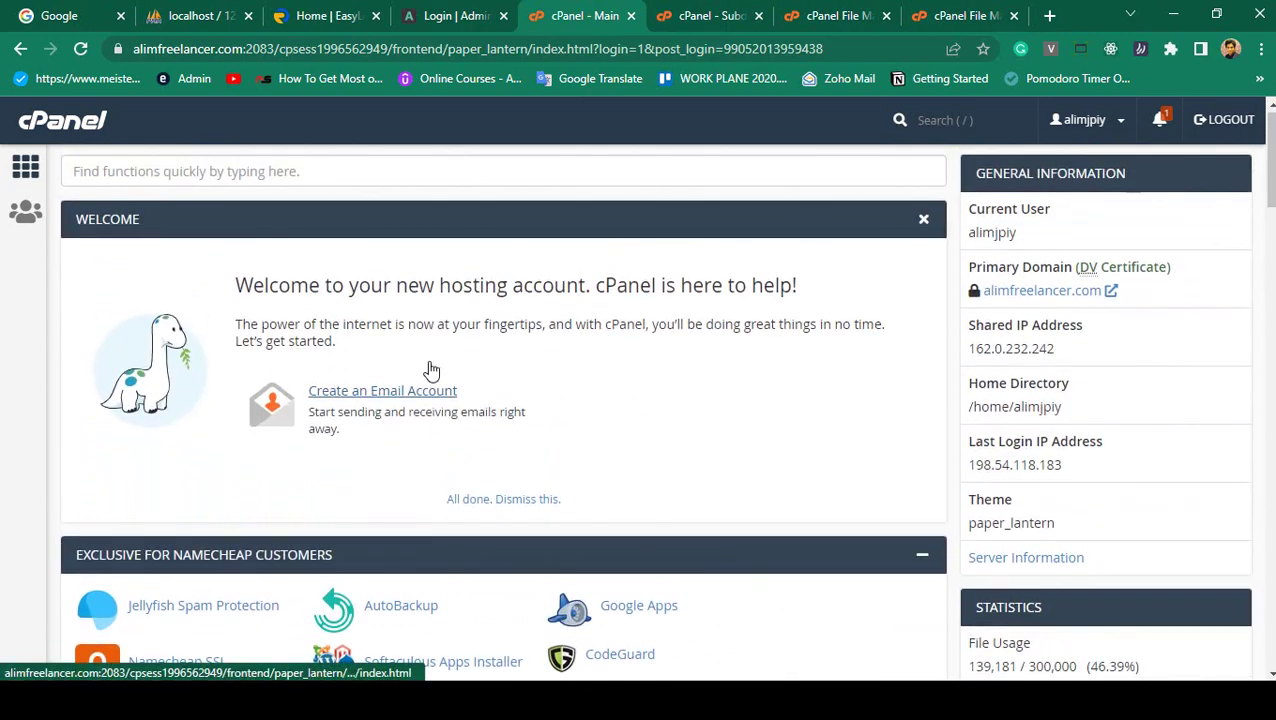
scroll(430, 371, "down", 10)
scroll(441, 371, "down", 2)
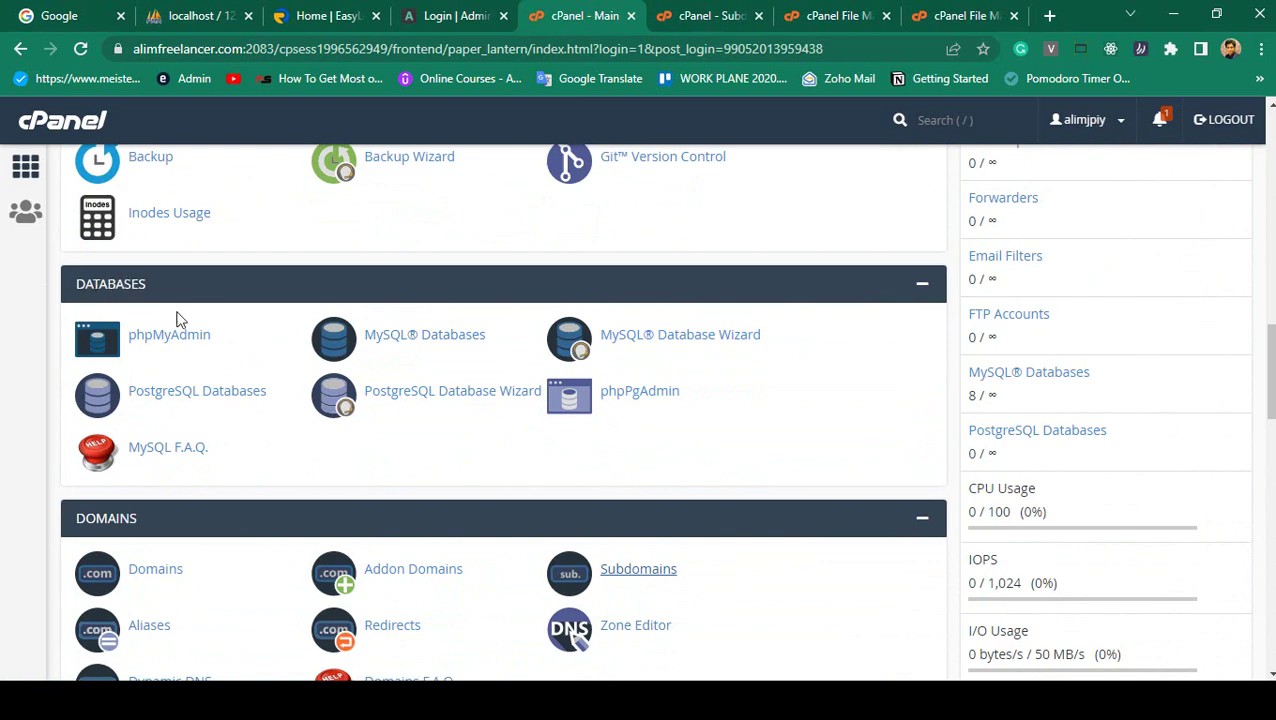
right_click(405, 341)
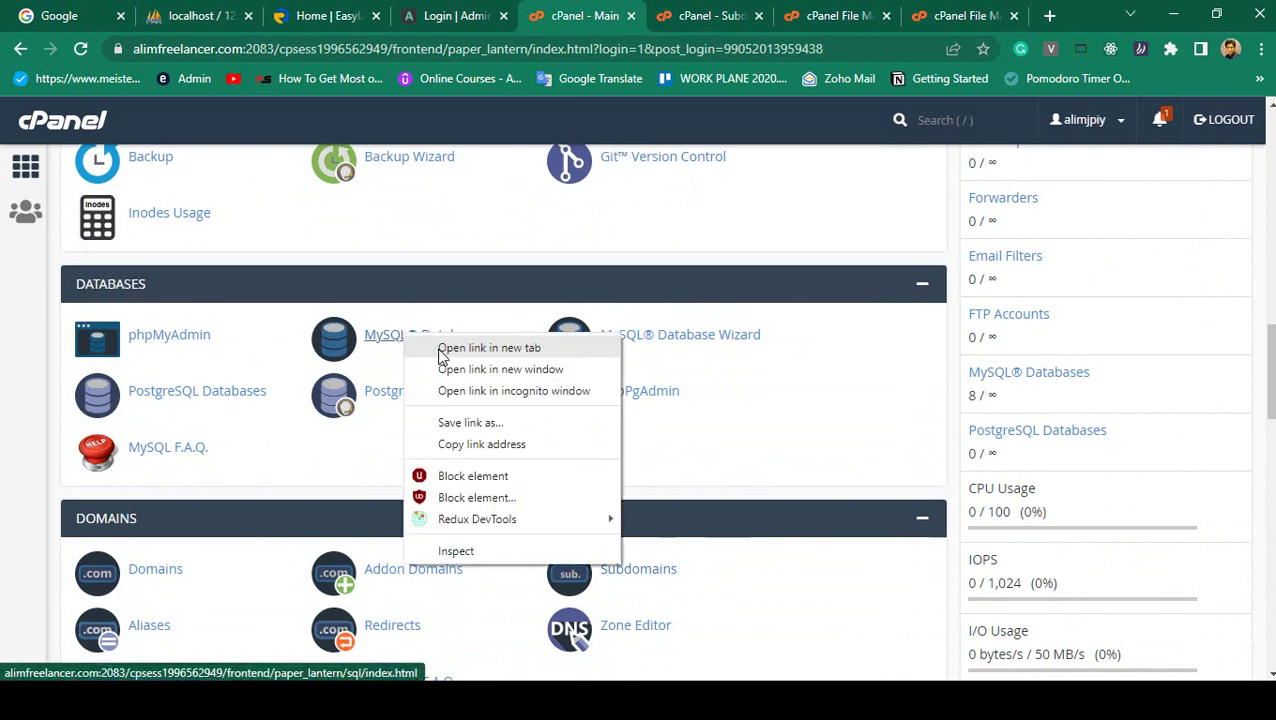
left_click(445, 348)
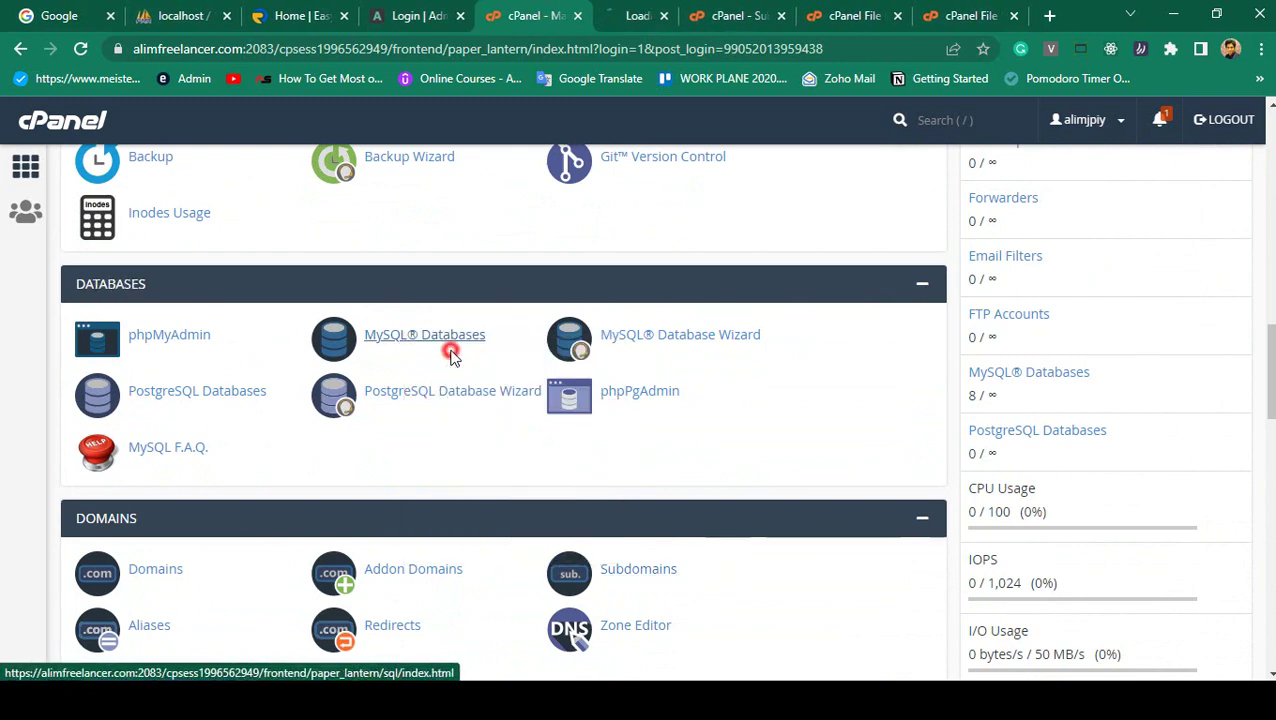
left_click(620, 19)
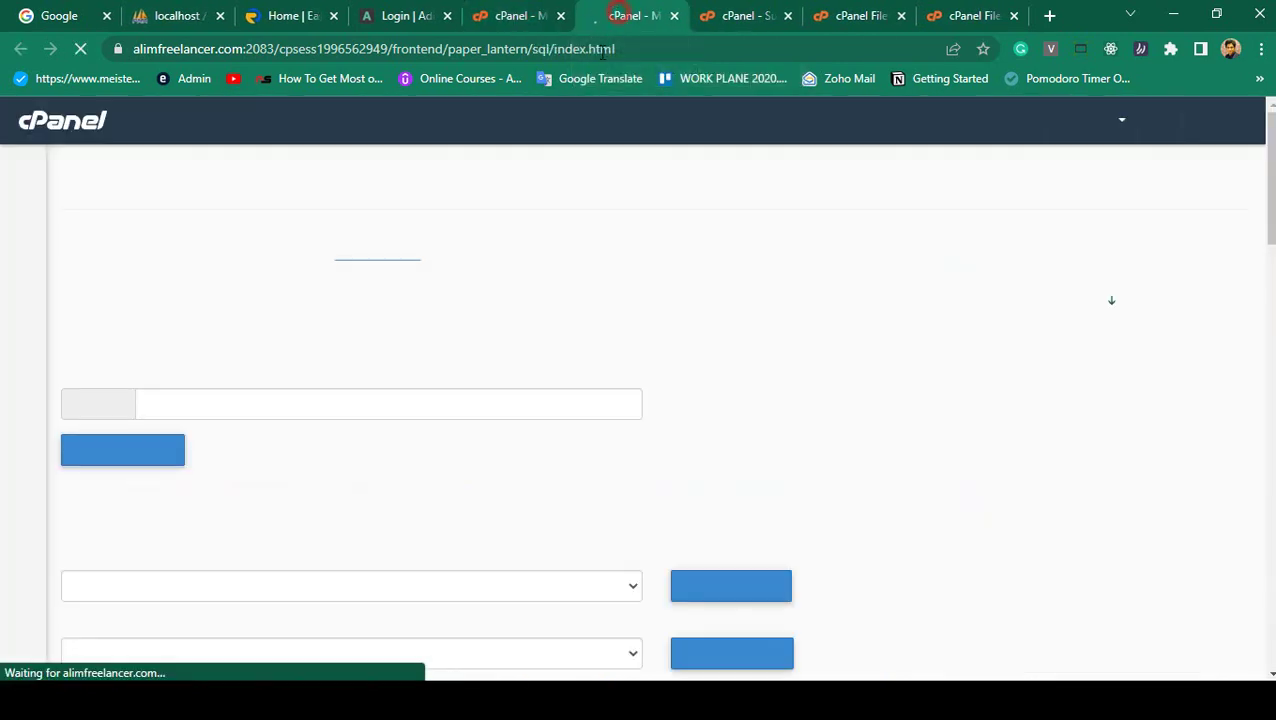
- Try creating a database named basic, then go back after the name-taken error
left_click(396, 407)
type("basic")
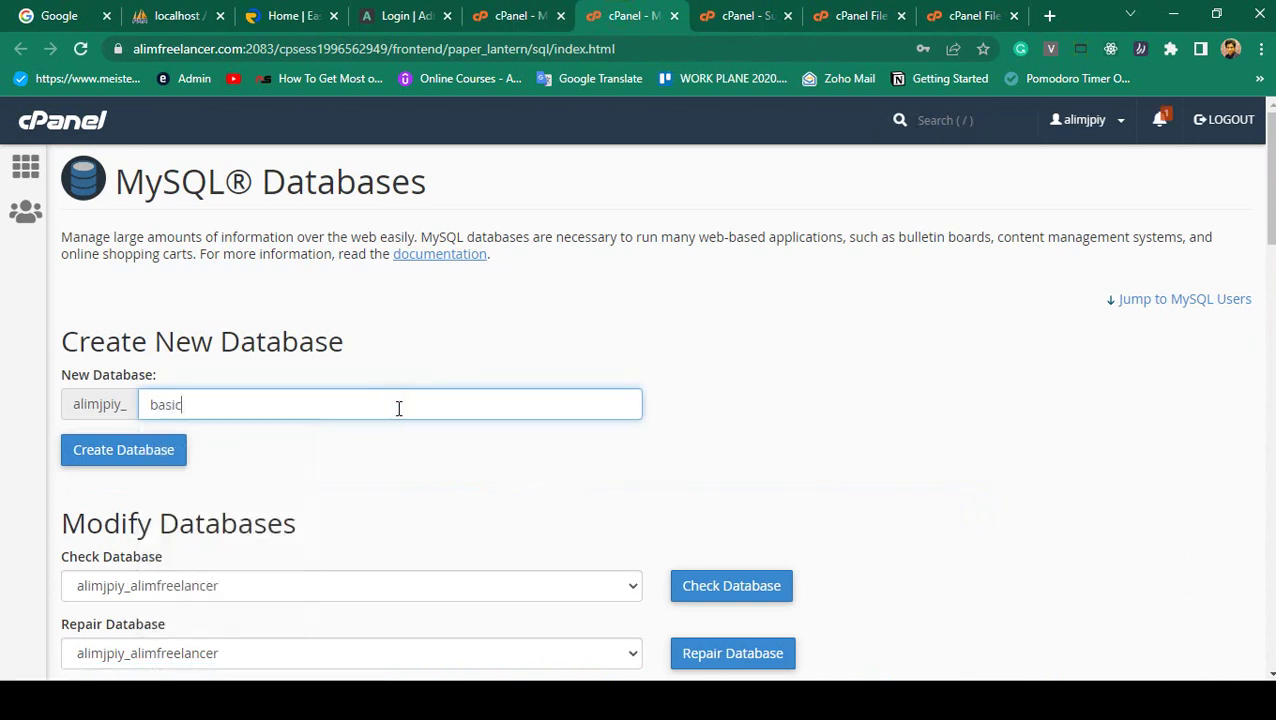
scroll(398, 407, "down", 2)
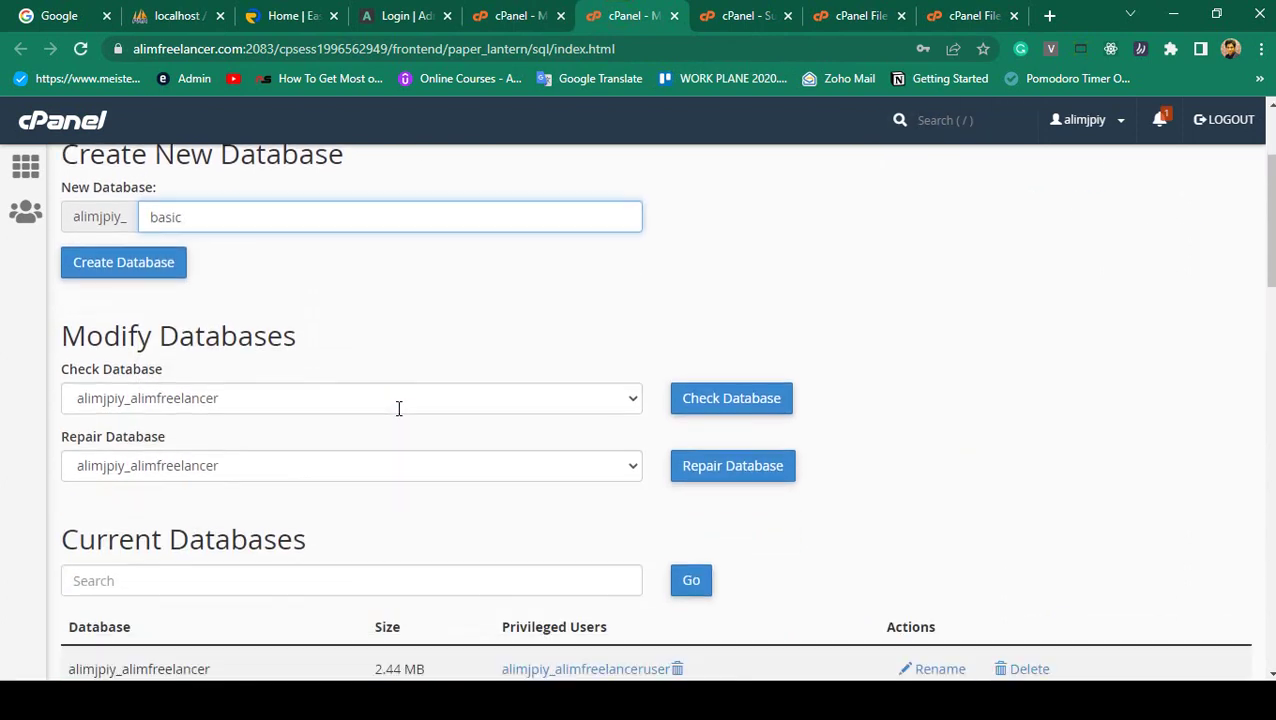
scroll(398, 407, "up", 2)
scroll(440, 388, "down", 5)
scroll(555, 322, "down", 3)
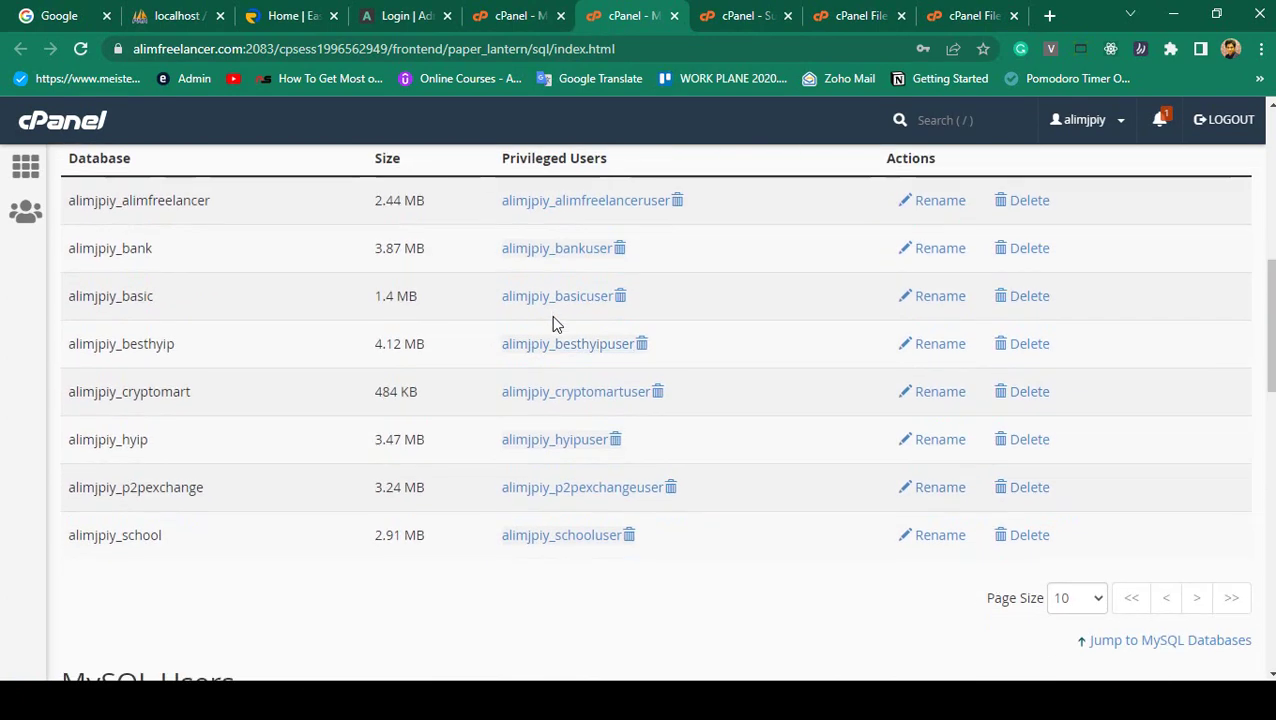
scroll(562, 454, "up", 2)
scroll(562, 450, "up", 5)
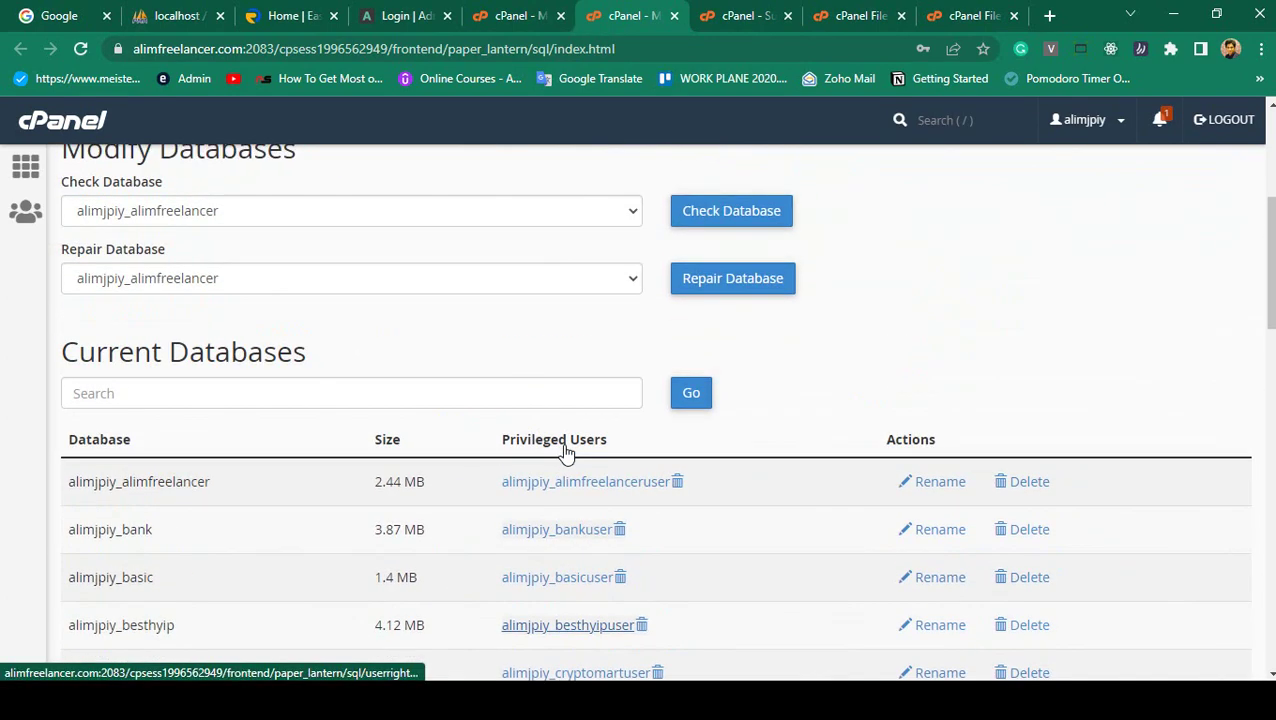
left_click(122, 452)
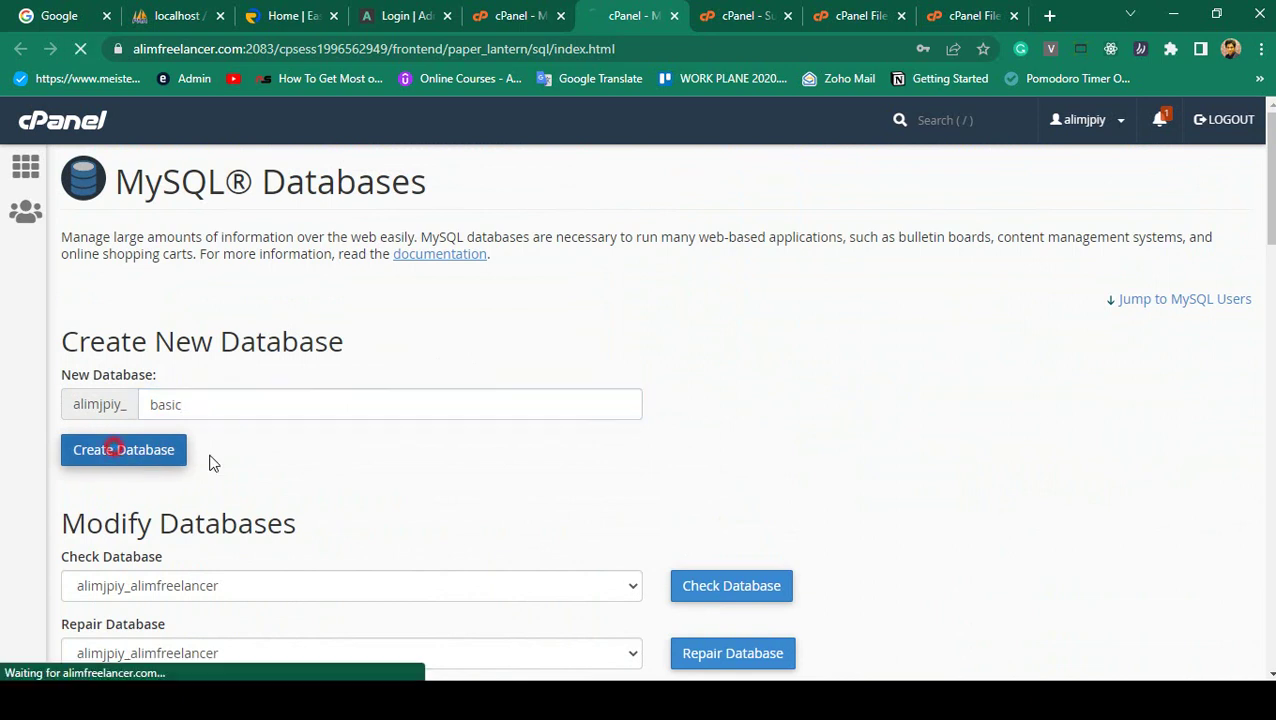
left_click_drag(200, 247, 336, 247)
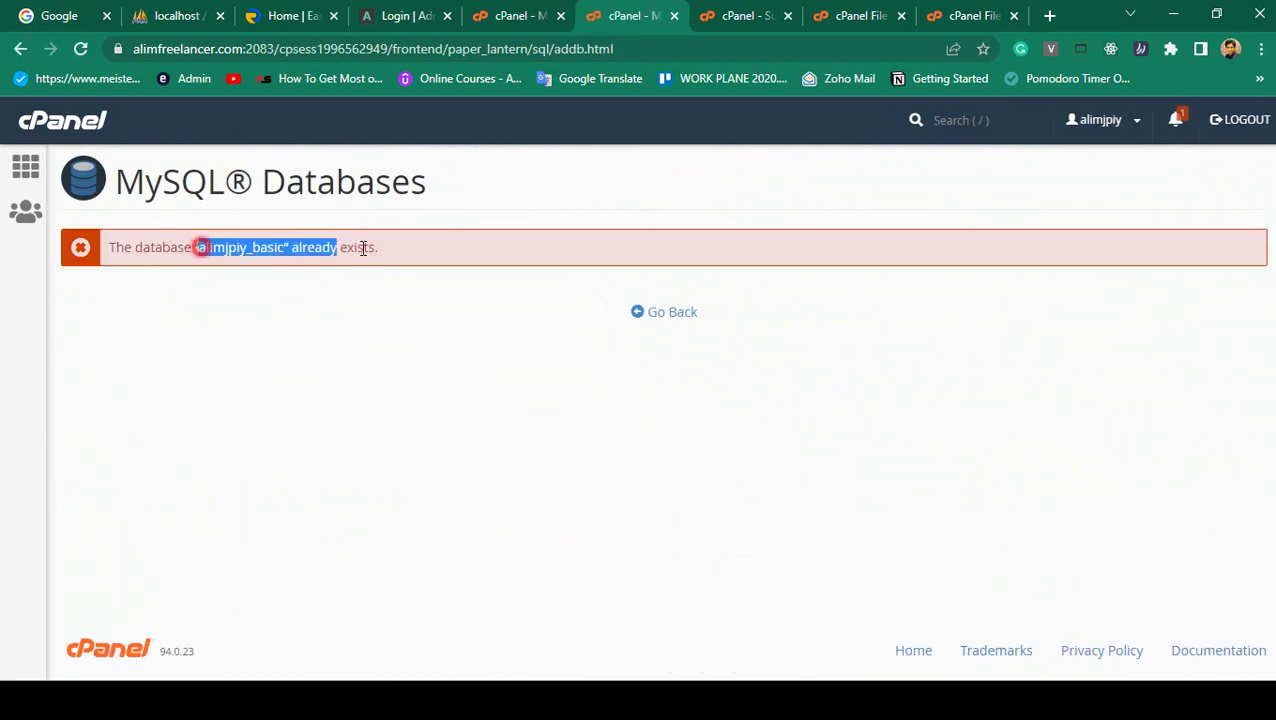
left_click(399, 248)
left_click(673, 314)
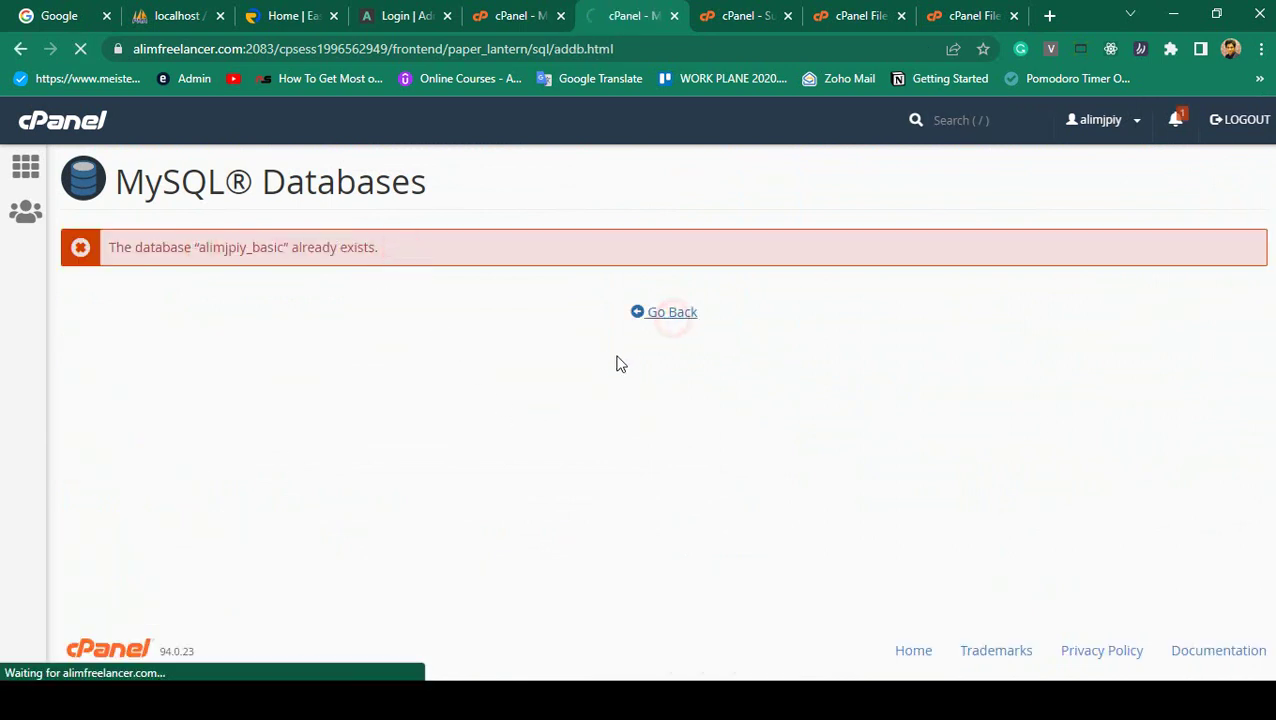
- Create the database named demo and select its full prefixed name
left_click(341, 405)
type("demo")
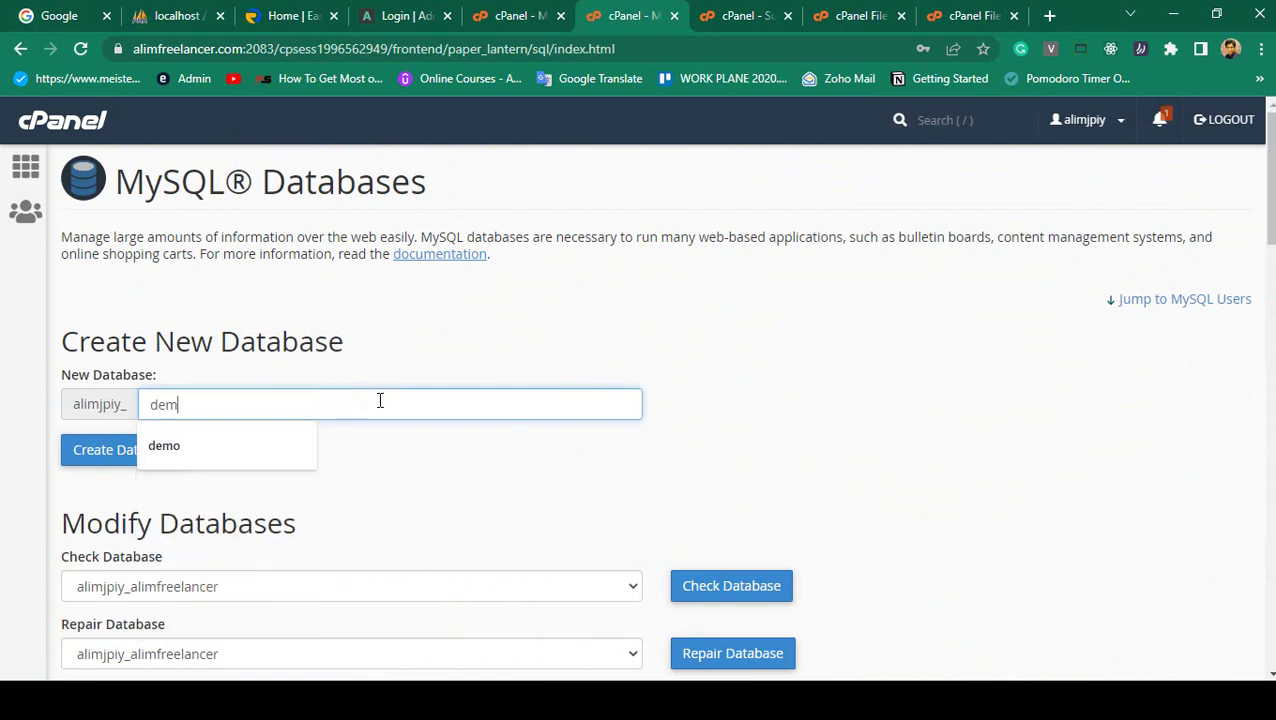
left_click(352, 467)
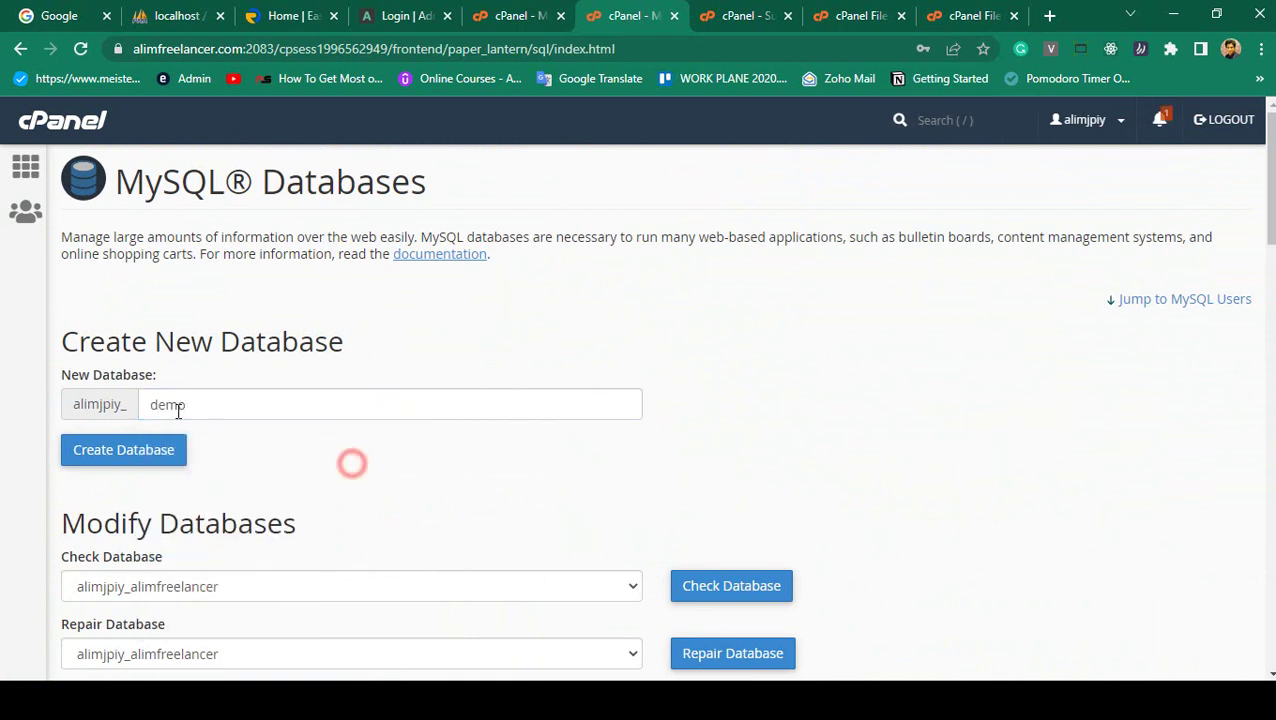
left_click(160, 463)
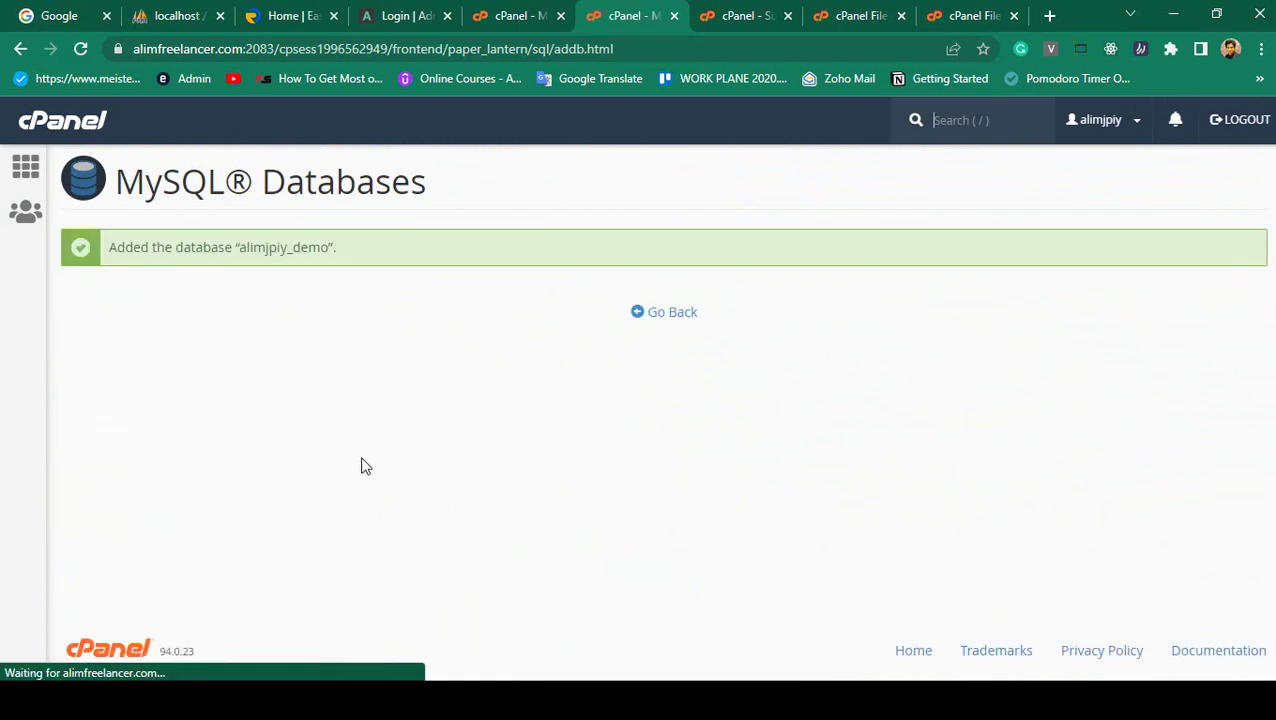
left_click_drag(382, 255, 160, 249)
key("ctrl+c")
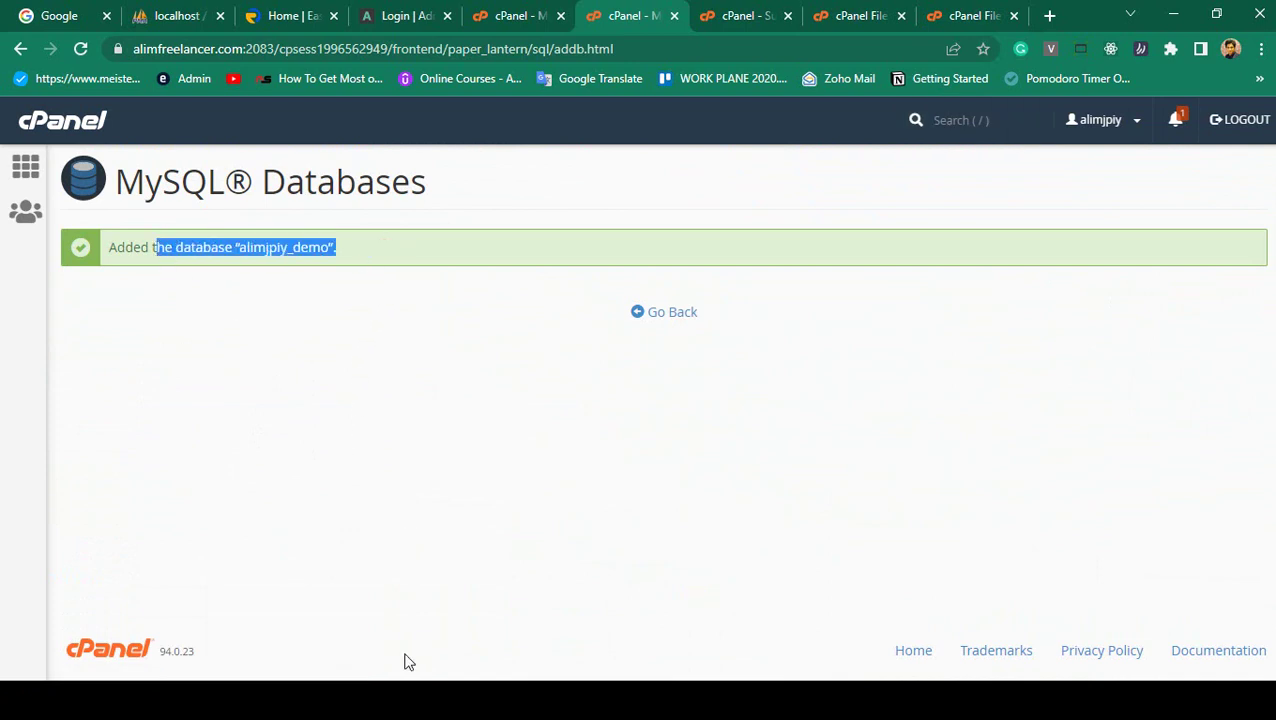
- Paste the copied database name into Notepad and return to the MySQL Databases page
mouse_move(430, 700)
left_click(514, 610)
key("ctrl+v")
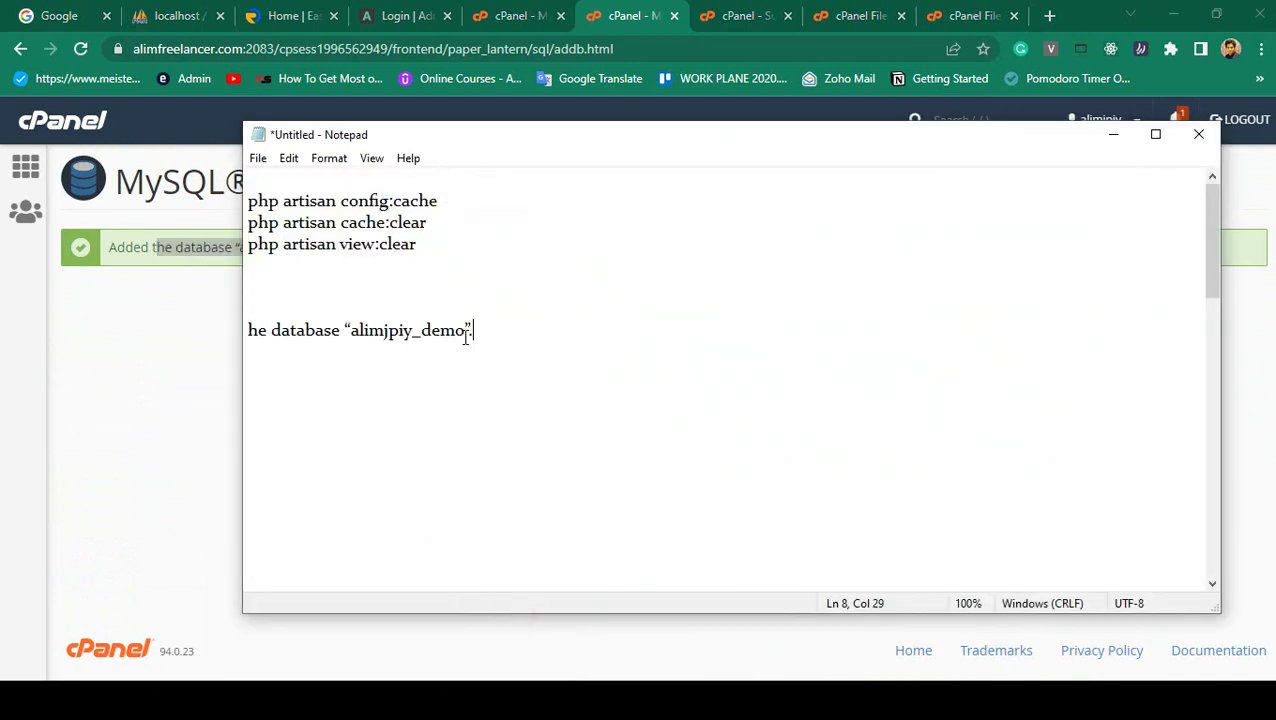
left_click(213, 338)
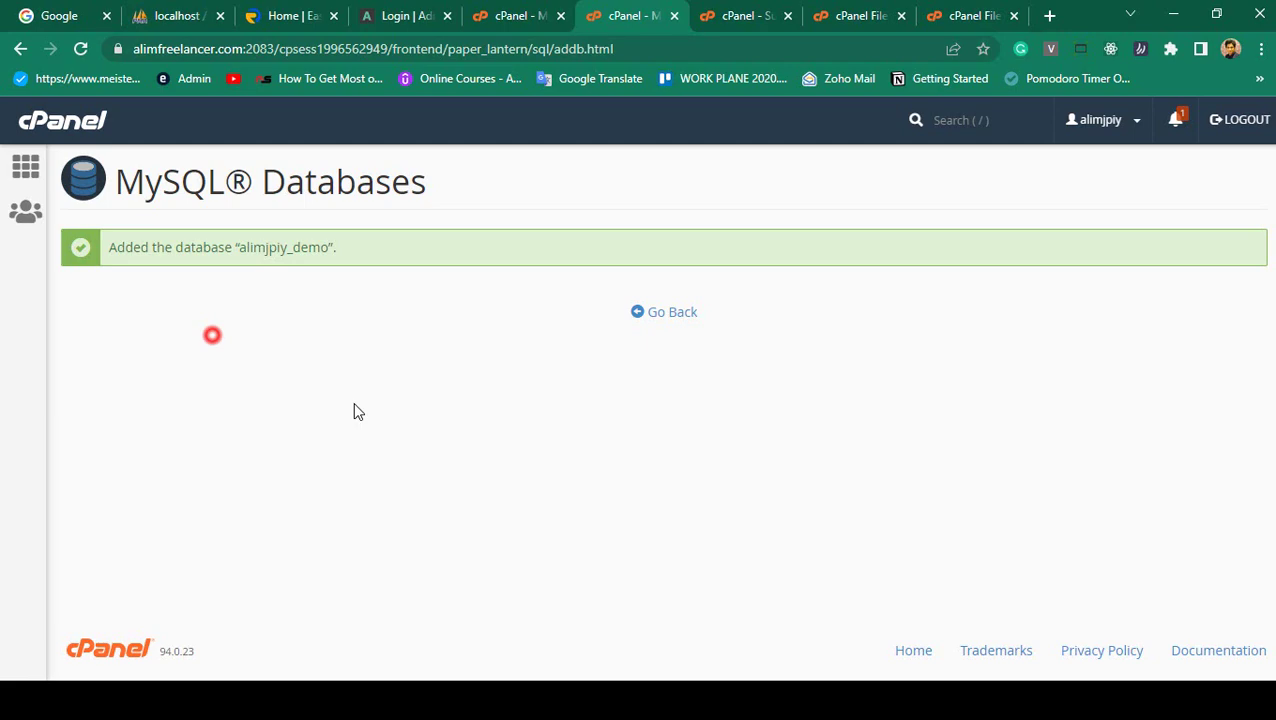
left_click(662, 316)
- Enter udemo as the new MySQL user's username
scroll(564, 421, "down", 12)
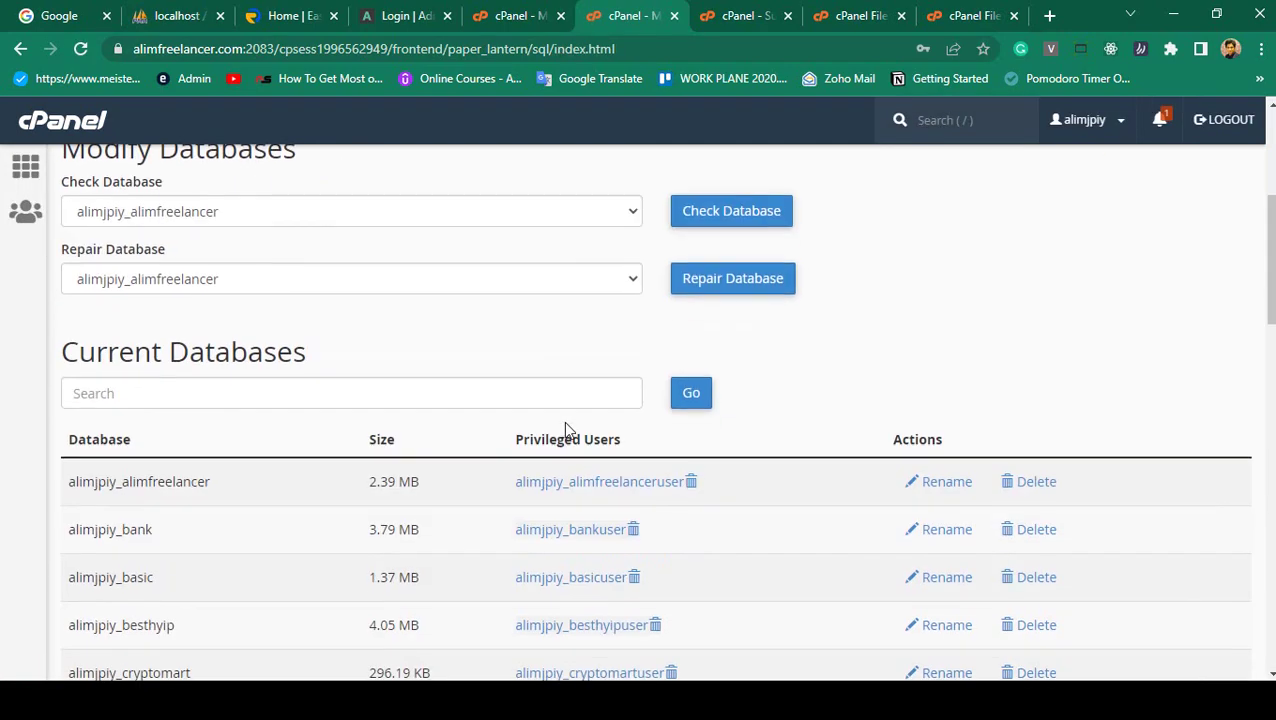
scroll(567, 430, "down", 2)
scroll(567, 427, "up", 2)
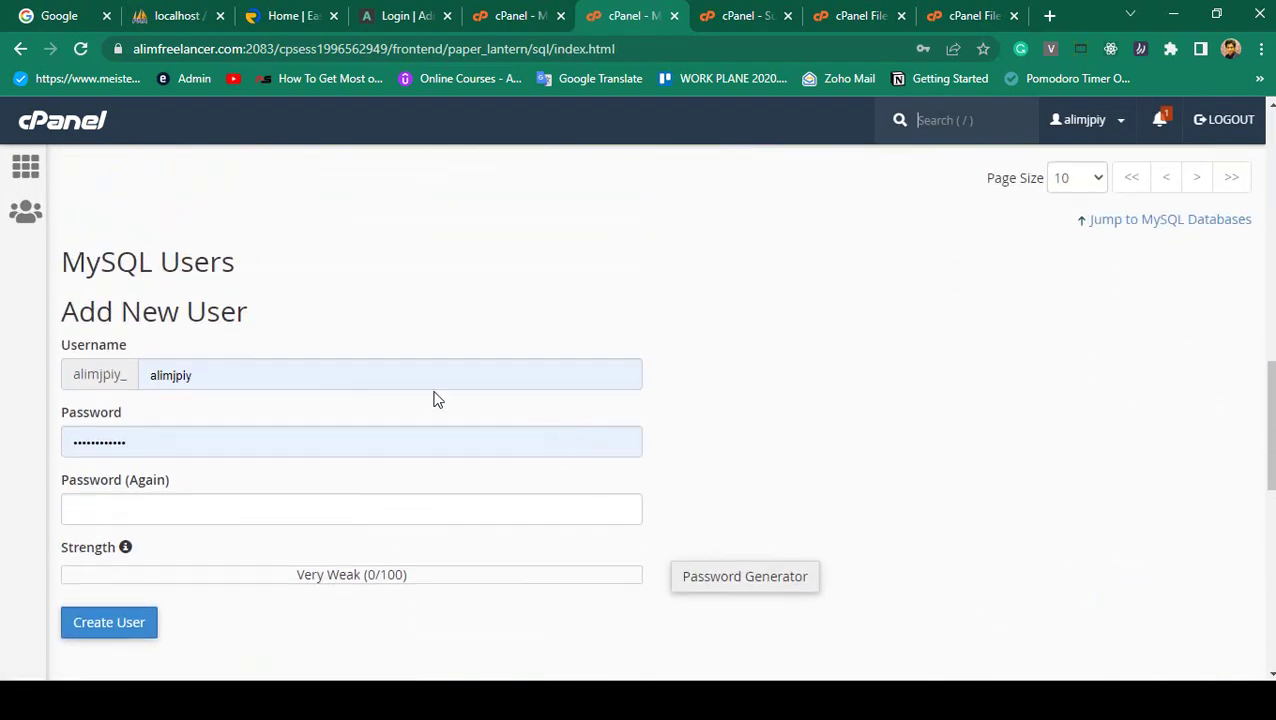
left_click_drag(242, 372, 170, 337)
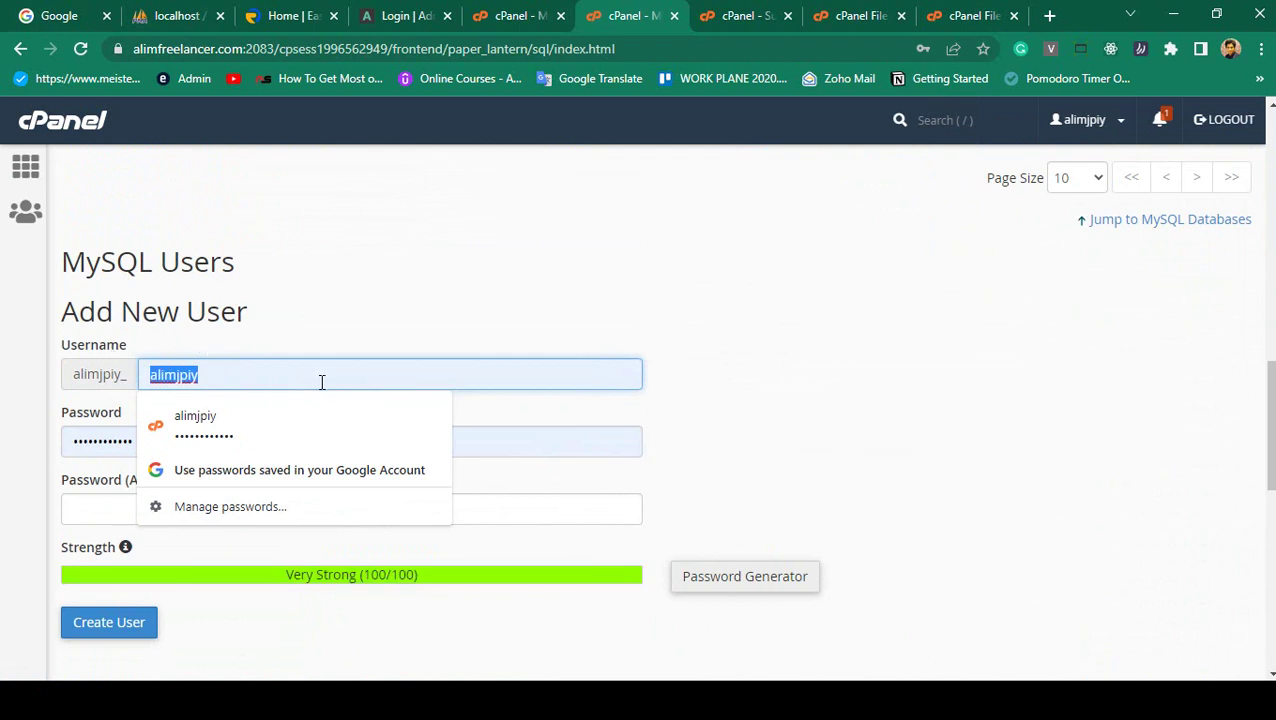
type("uba")
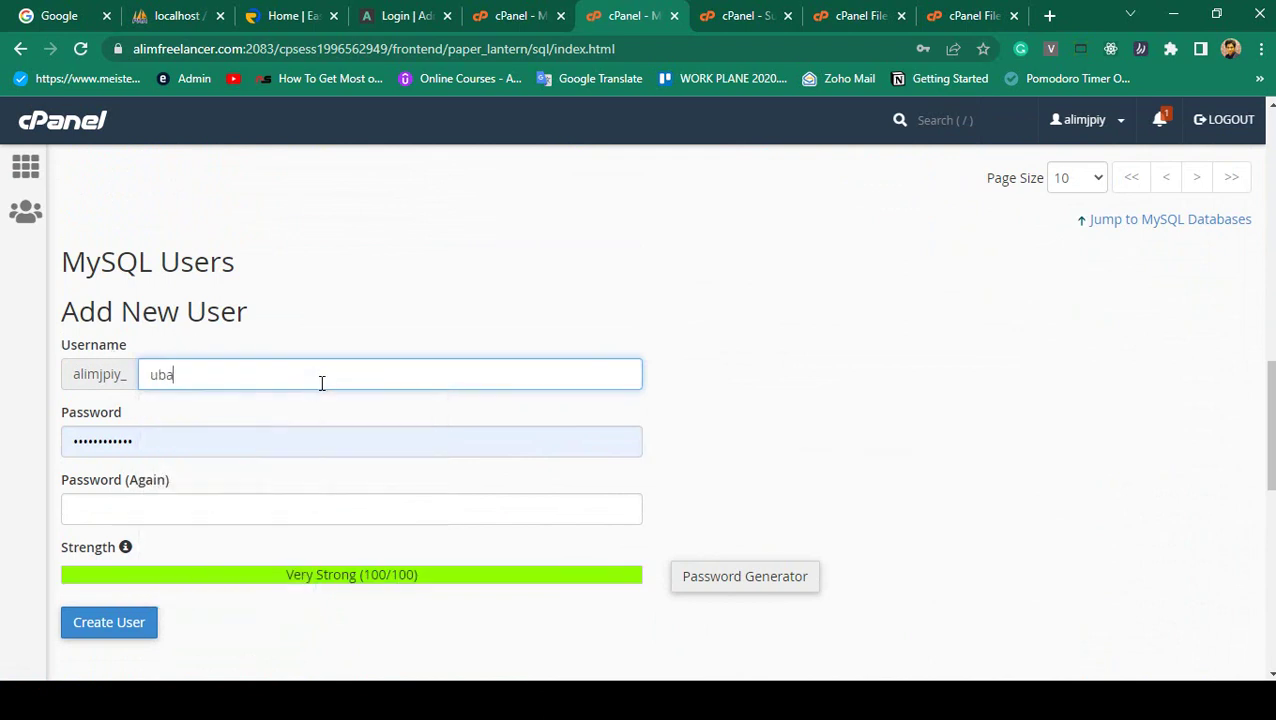
type("demo")
left_click(307, 328)
- Generate a strong password and save a copy of it in Notepad
left_click(710, 577)
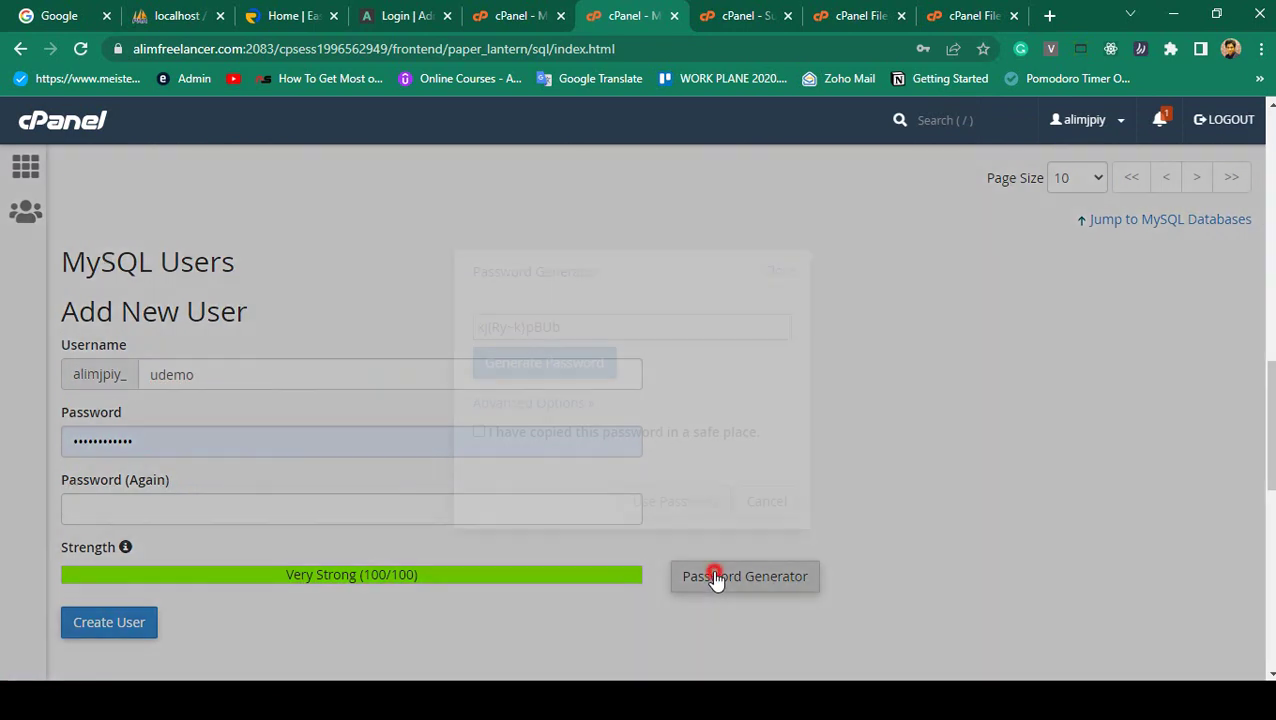
left_click_drag(598, 327, 456, 336)
key("ctrl+c")
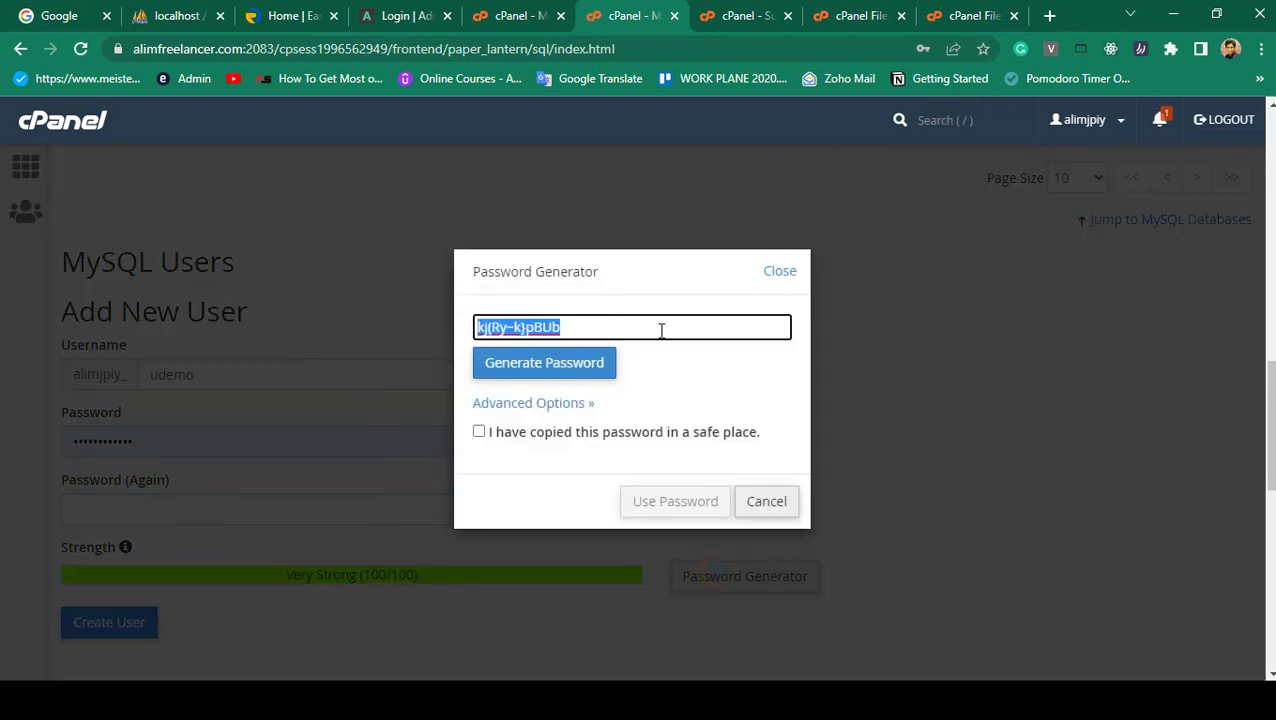
left_click(780, 272)
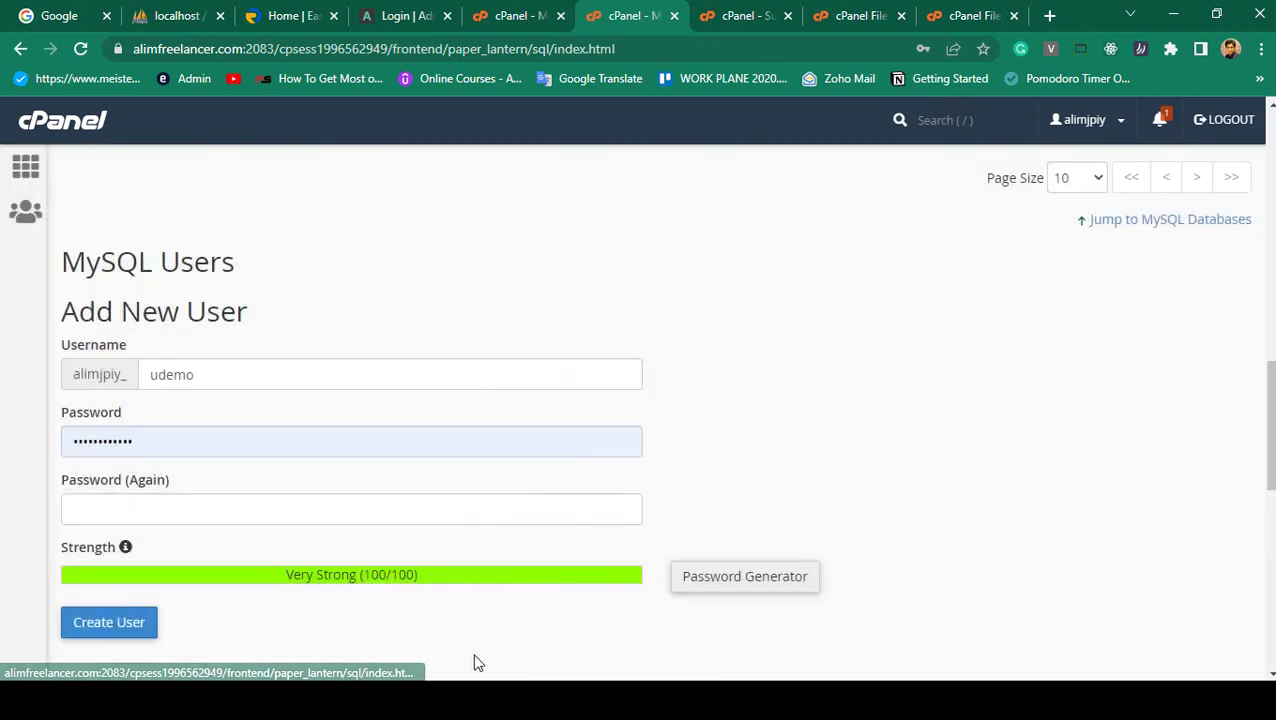
mouse_move(437, 700)
left_click(538, 603)
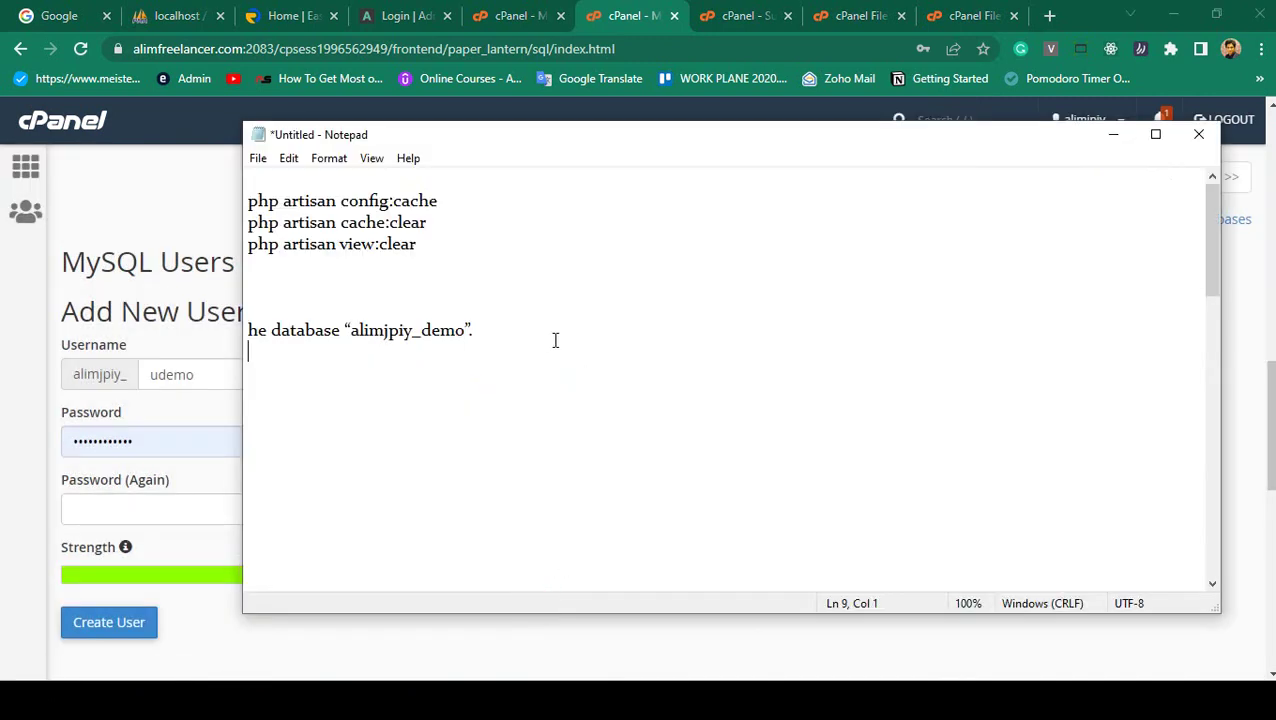
key("ctrl+v")
- Paste the generated password into both the Password and Password (Again) fields
left_click(70, 368)
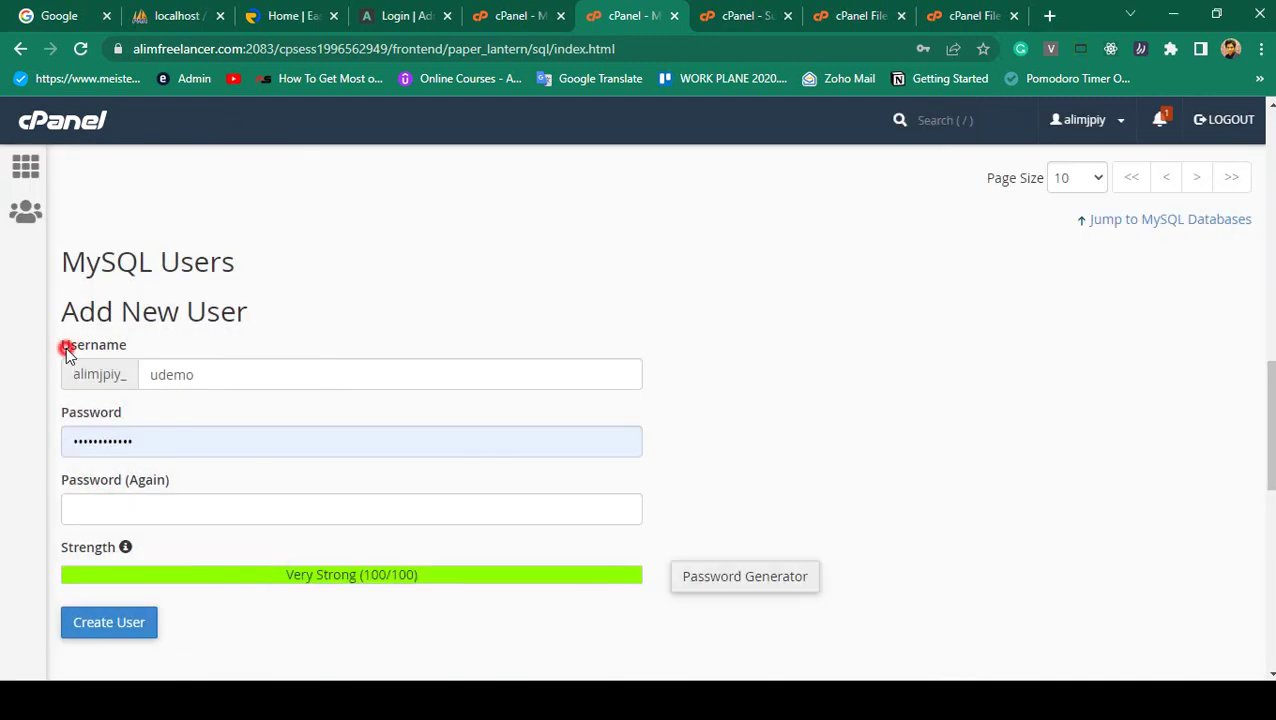
left_click(176, 438)
left_click(158, 506)
key("ctrl+v")
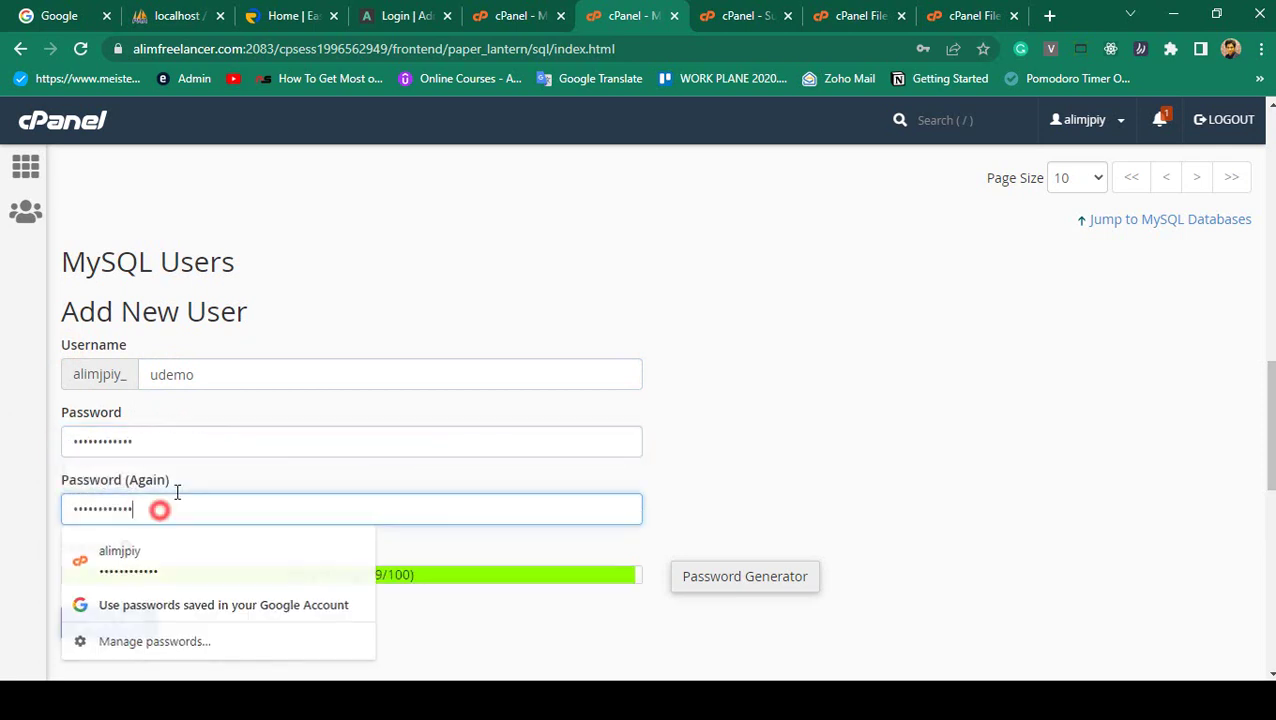
scroll(160, 336, "down", 1)
- Create the udemo user and copy its full prefixed name from the confirmation into Notepad
left_click(112, 530)
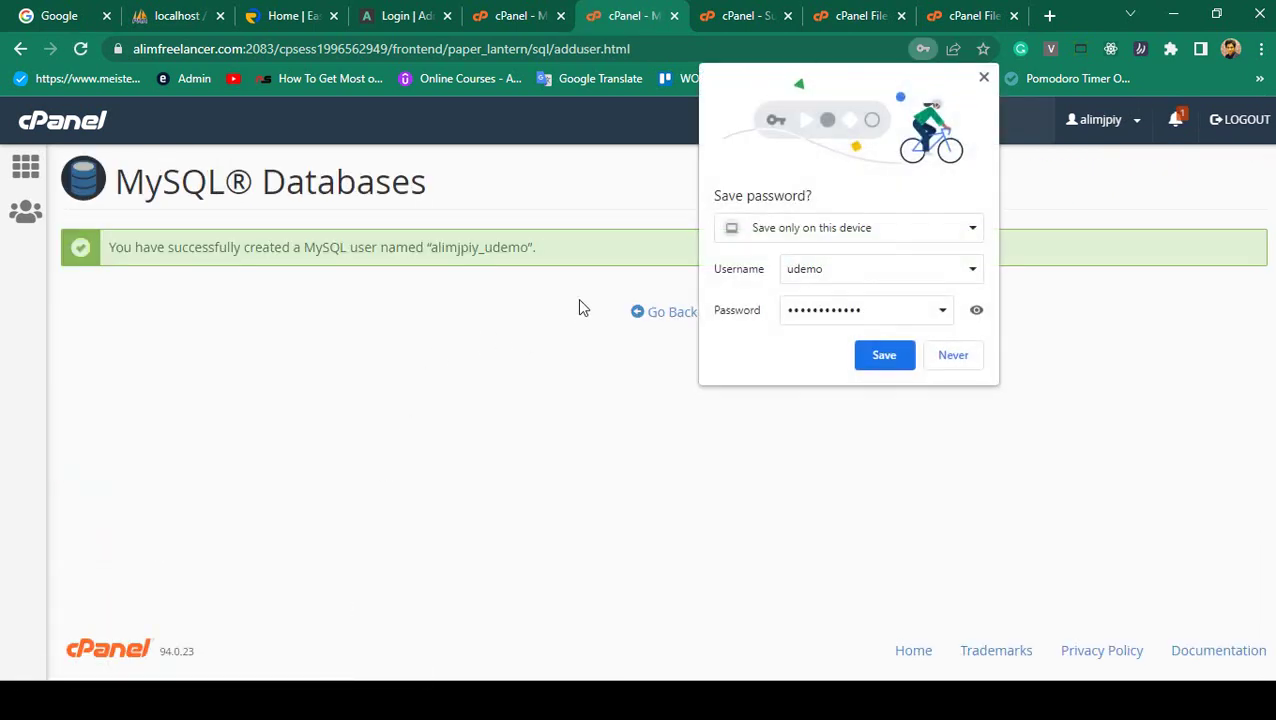
left_click_drag(577, 251, 295, 251)
key("ctrl+c")
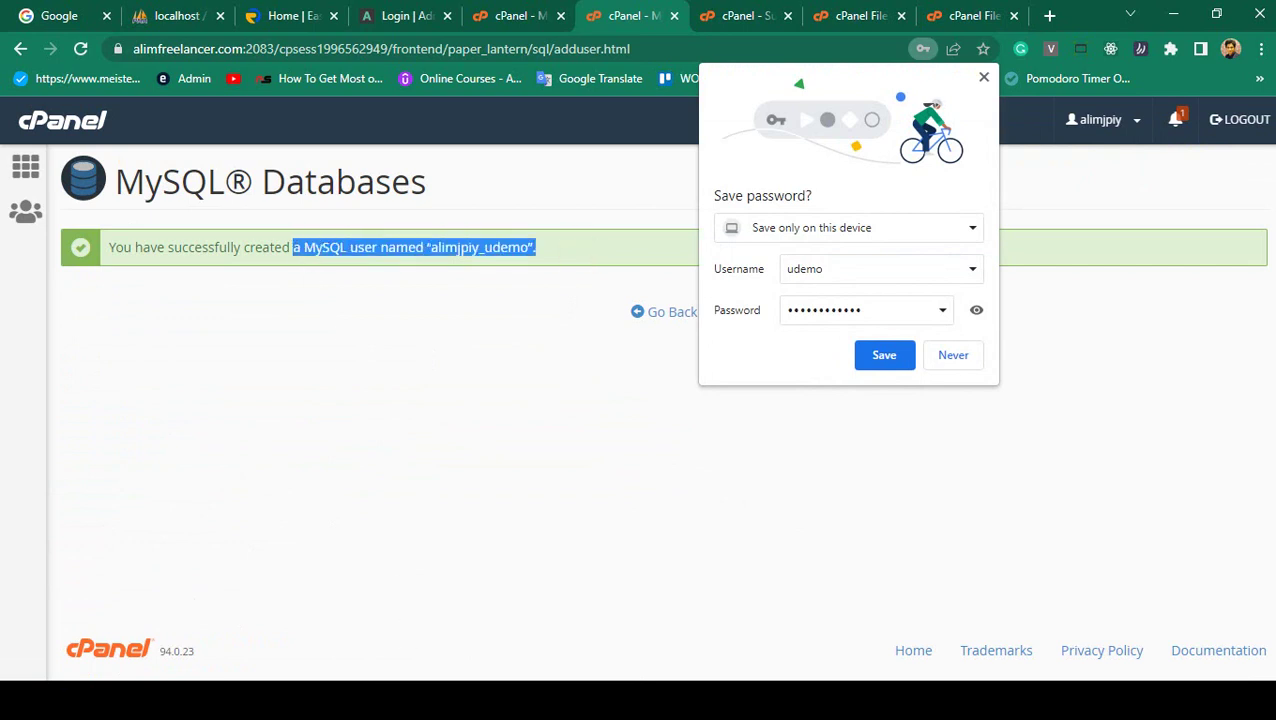
mouse_move(512, 700)
left_click(541, 600)
left_click(440, 387)
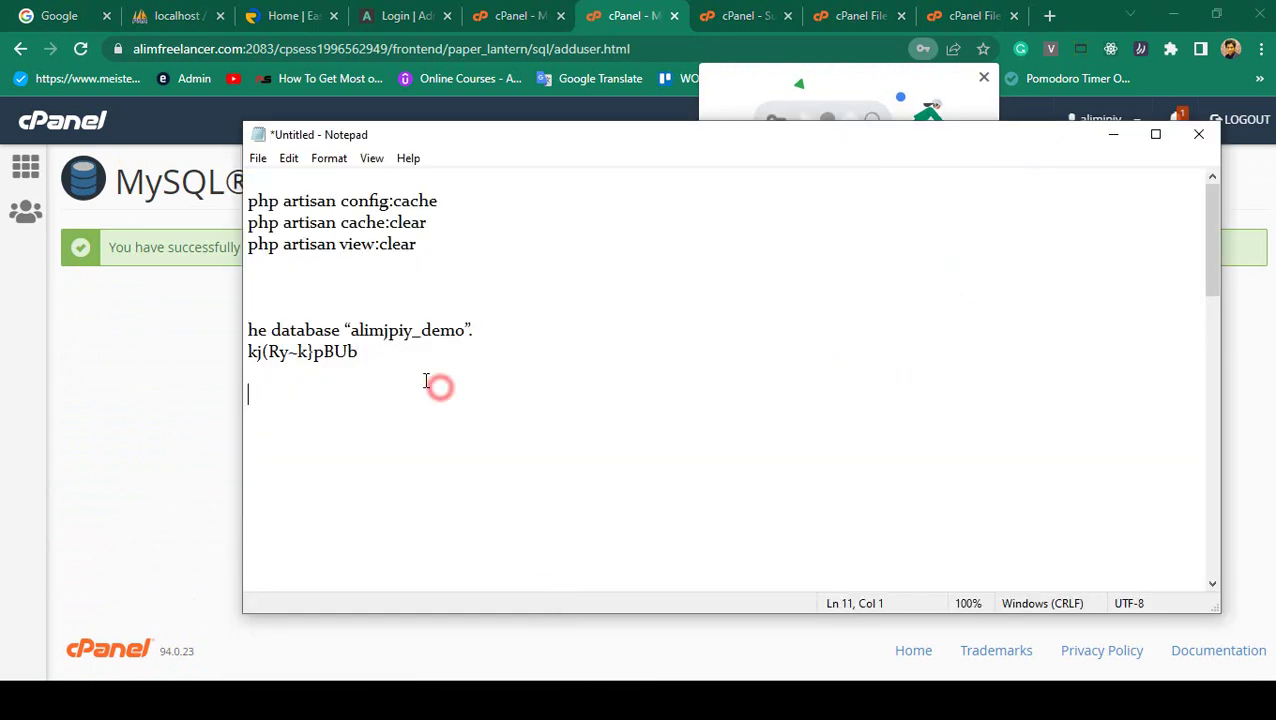
left_click(416, 373)
key("ctrl+v")
left_click(365, 331)
left_click_drag(352, 331, 177, 359)
- Dismiss Chrome's save-password offer and return to the MySQL Databases page
left_click(175, 356)
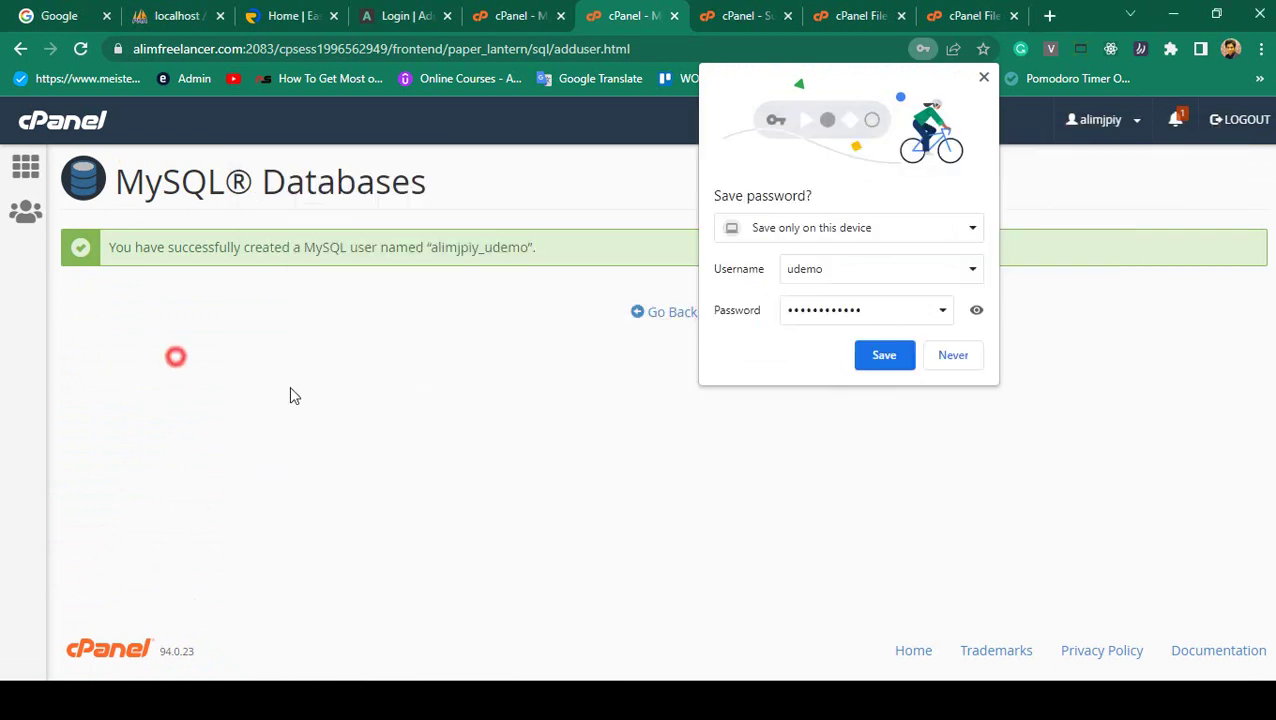
left_click(984, 77)
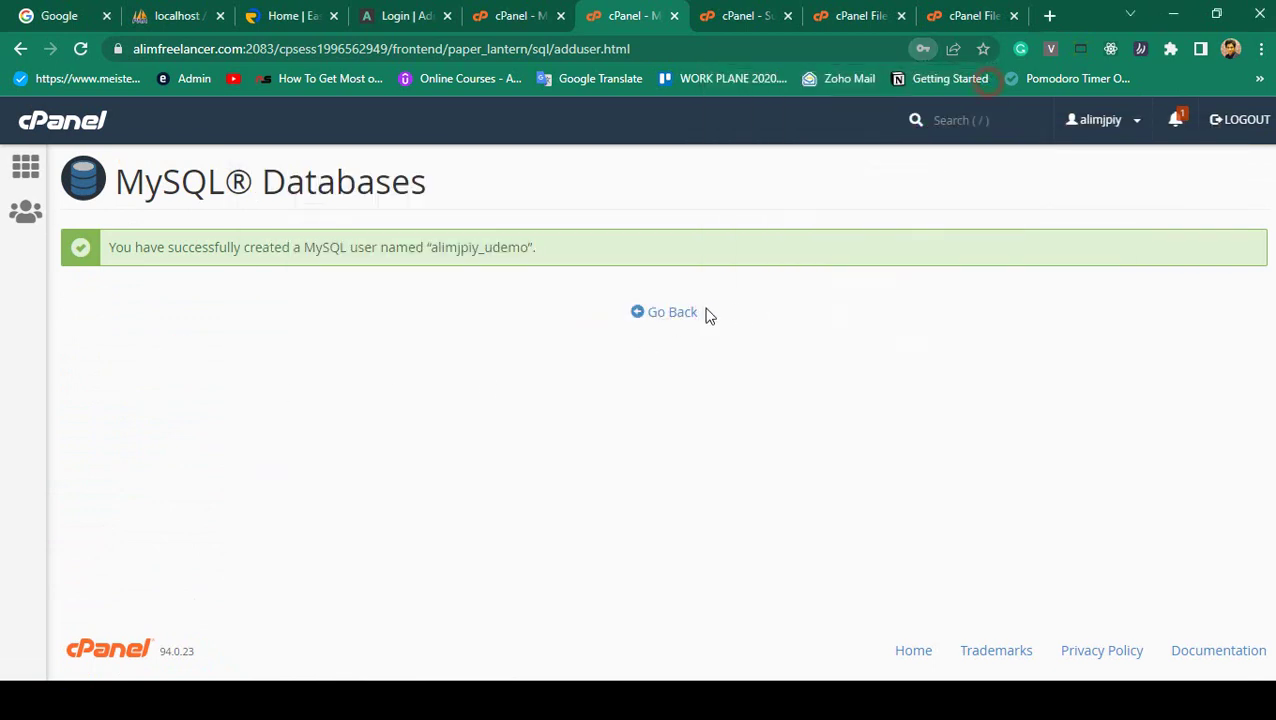
left_click(675, 313)
- Under Add User To Database, pair the udemo user with the demo database
scroll(657, 371, "down", 2)
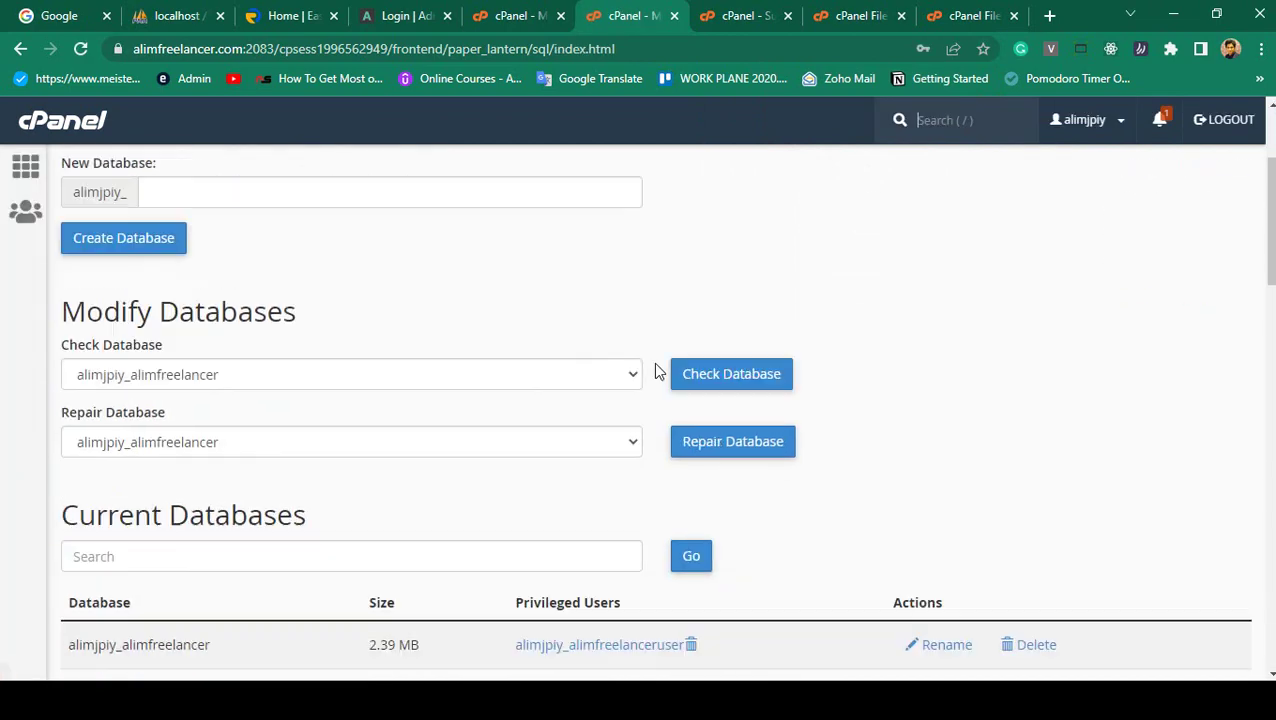
scroll(657, 371, "down", 3)
scroll(657, 371, "down", 7)
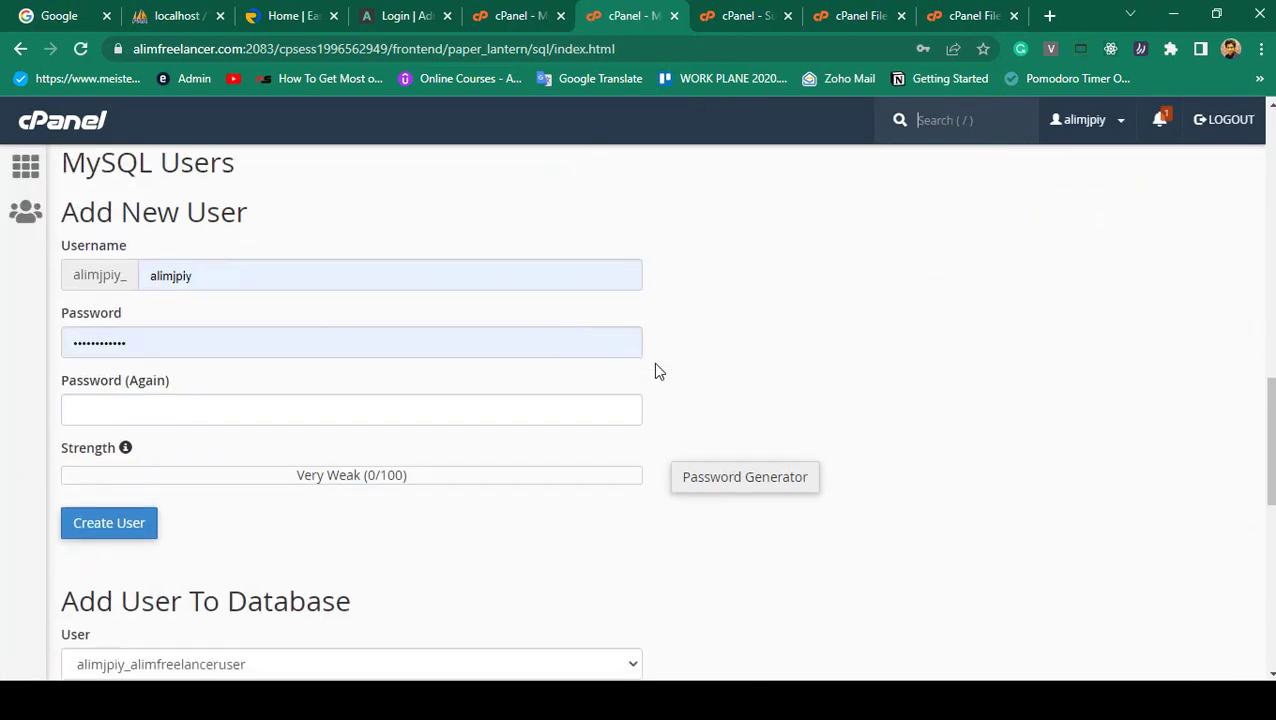
scroll(659, 371, "down", 4)
left_click_drag(76, 228, 342, 232)
left_click(316, 309)
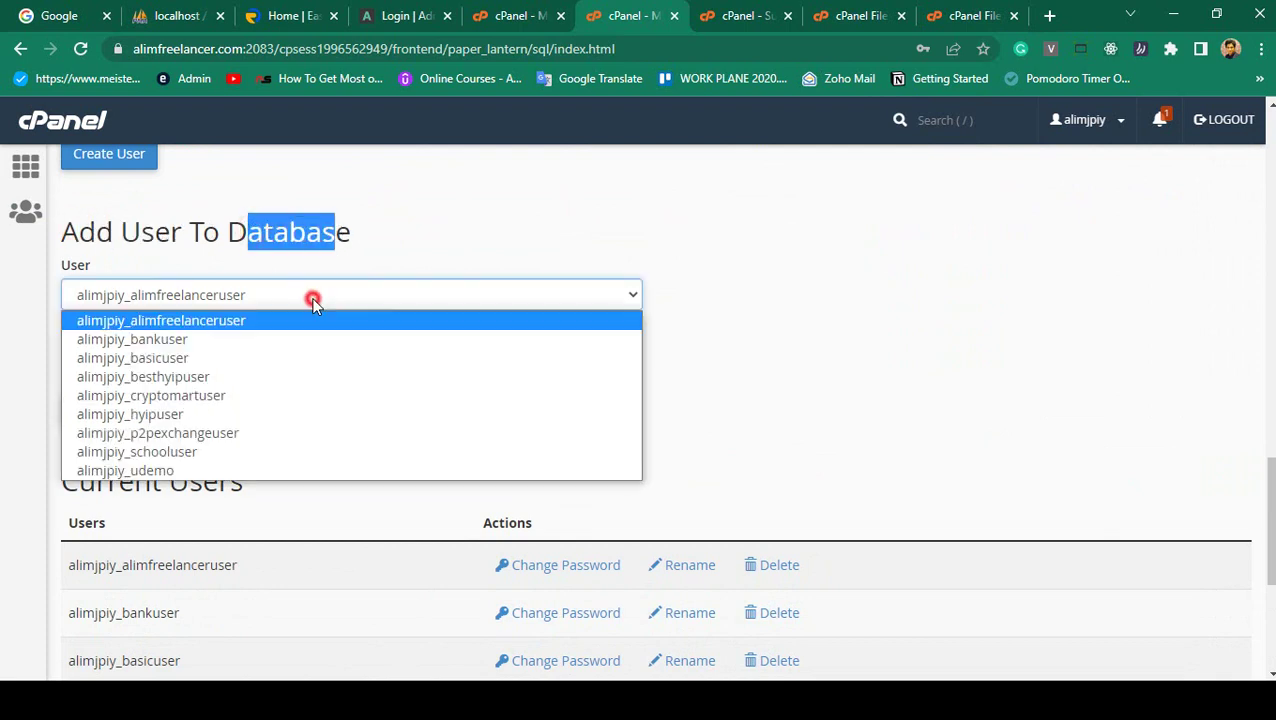
left_click(189, 466)
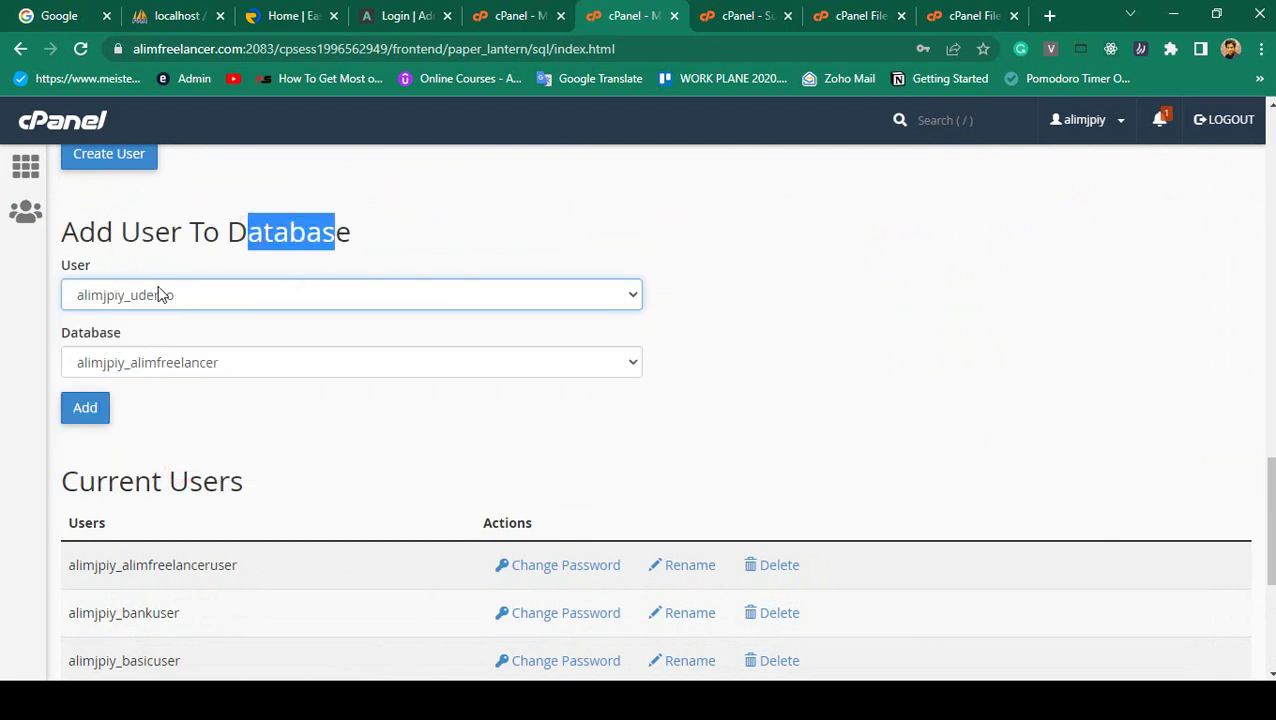
left_click(229, 362)
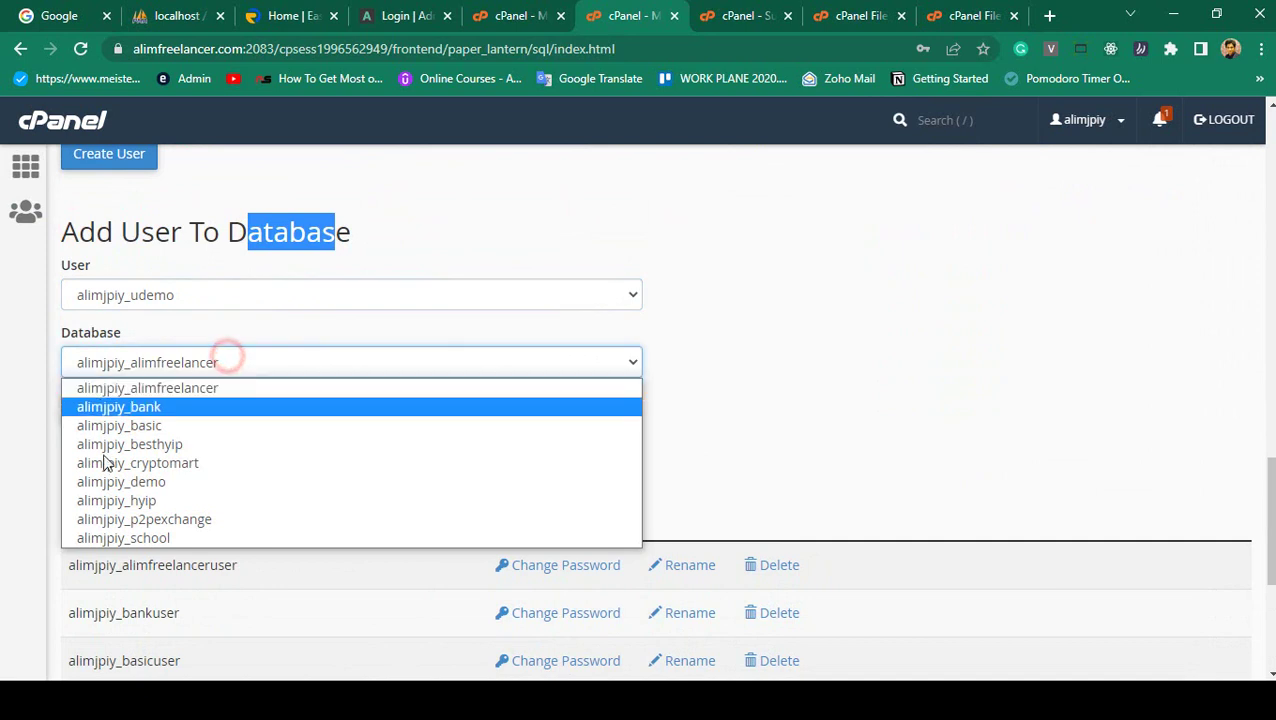
left_click(119, 483)
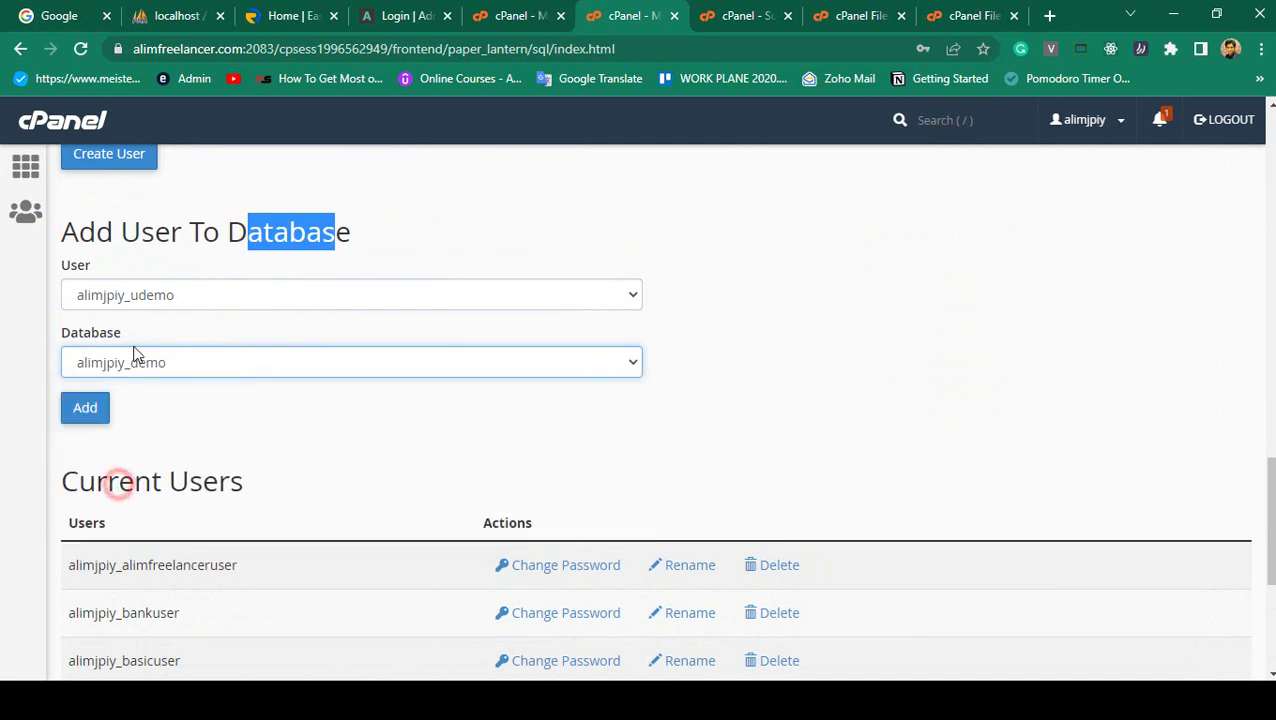
left_click(89, 410)
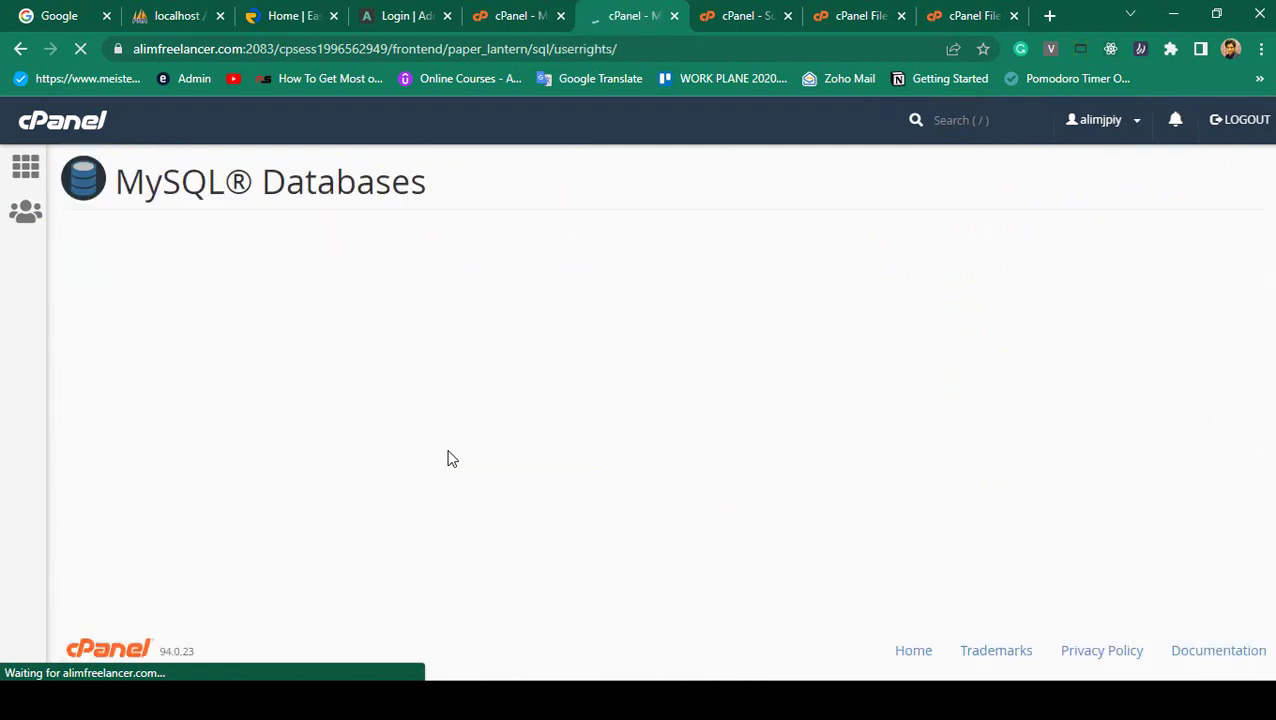
- Grant ALL PRIVILEGES, save the changes, and go back to MySQL Databases
left_click(130, 350)
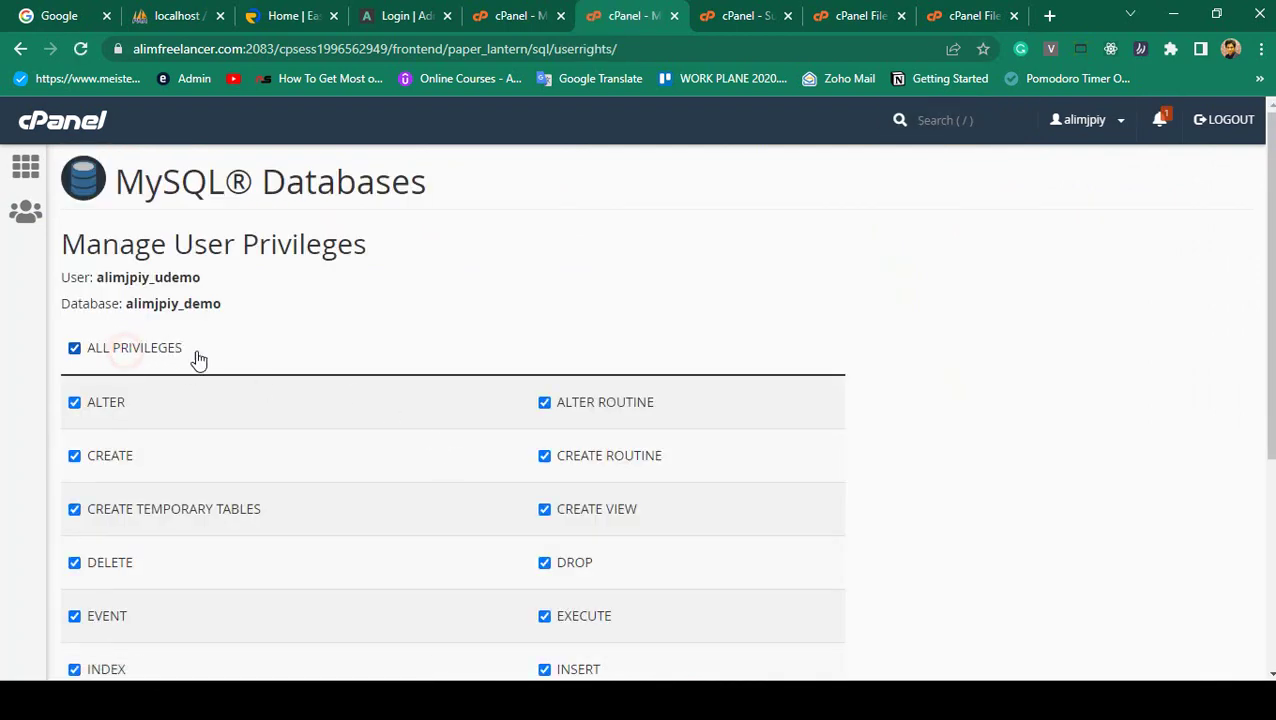
scroll(359, 419, "down", 4)
left_click(120, 542)
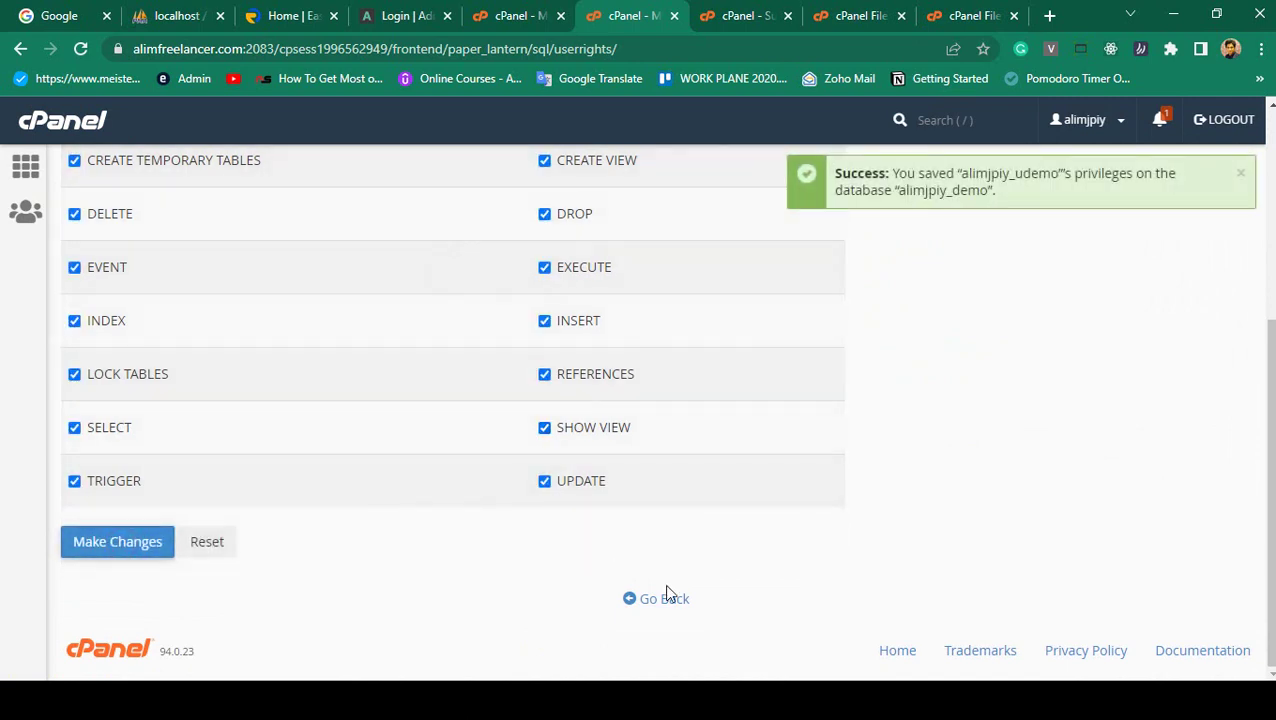
left_click(664, 599)
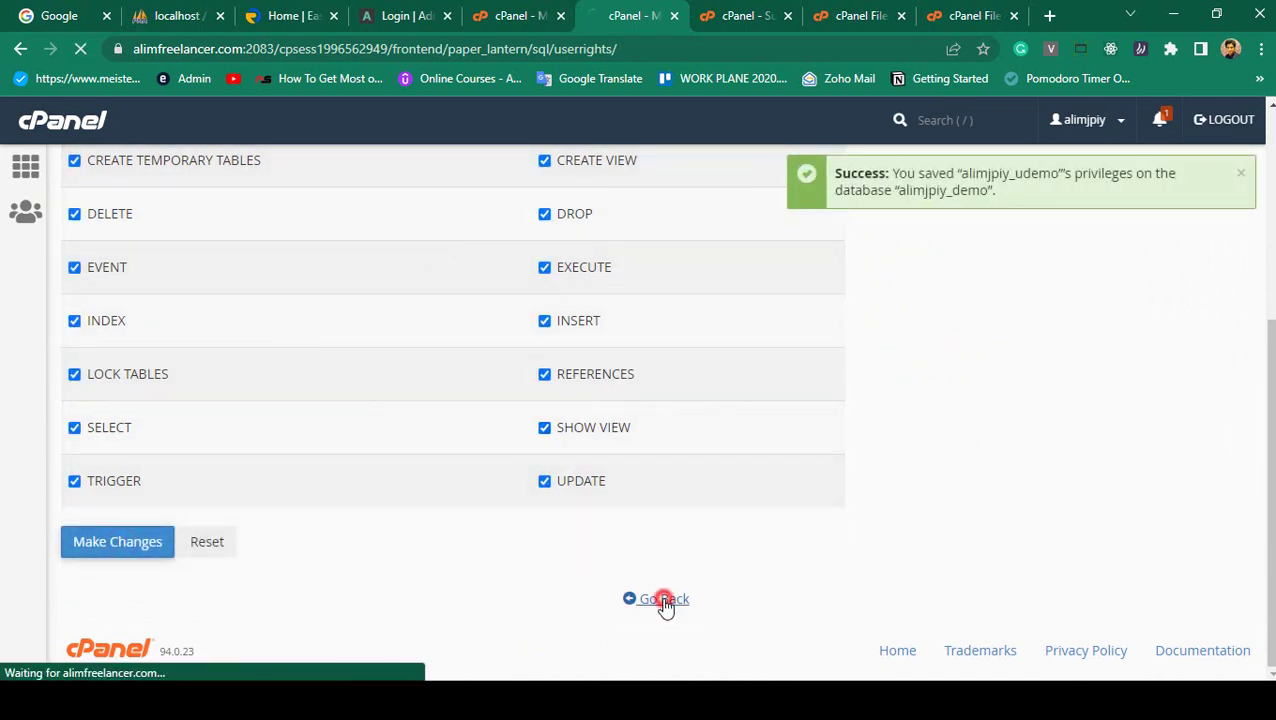
- Close the MySQL Databases tab and open cPanel's phpMyAdmin in a new tab
left_click(674, 16)
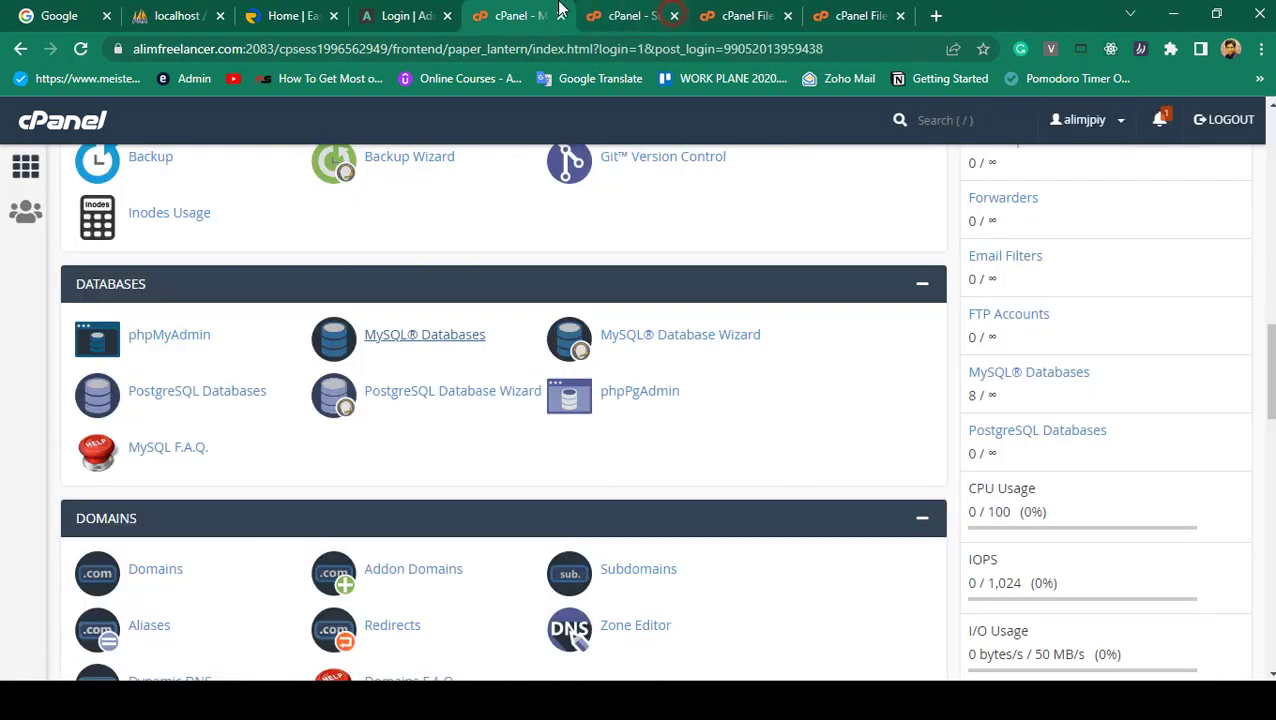
right_click(170, 343)
left_click(242, 348)
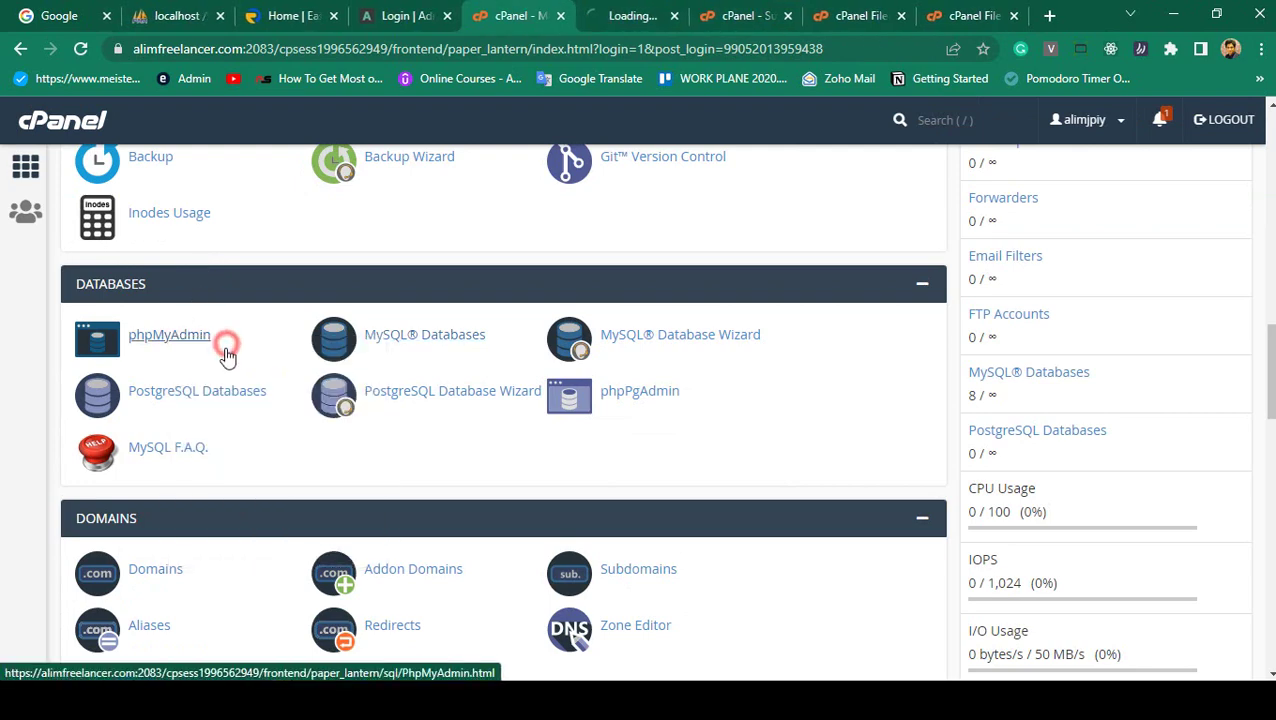
left_click(628, 12)
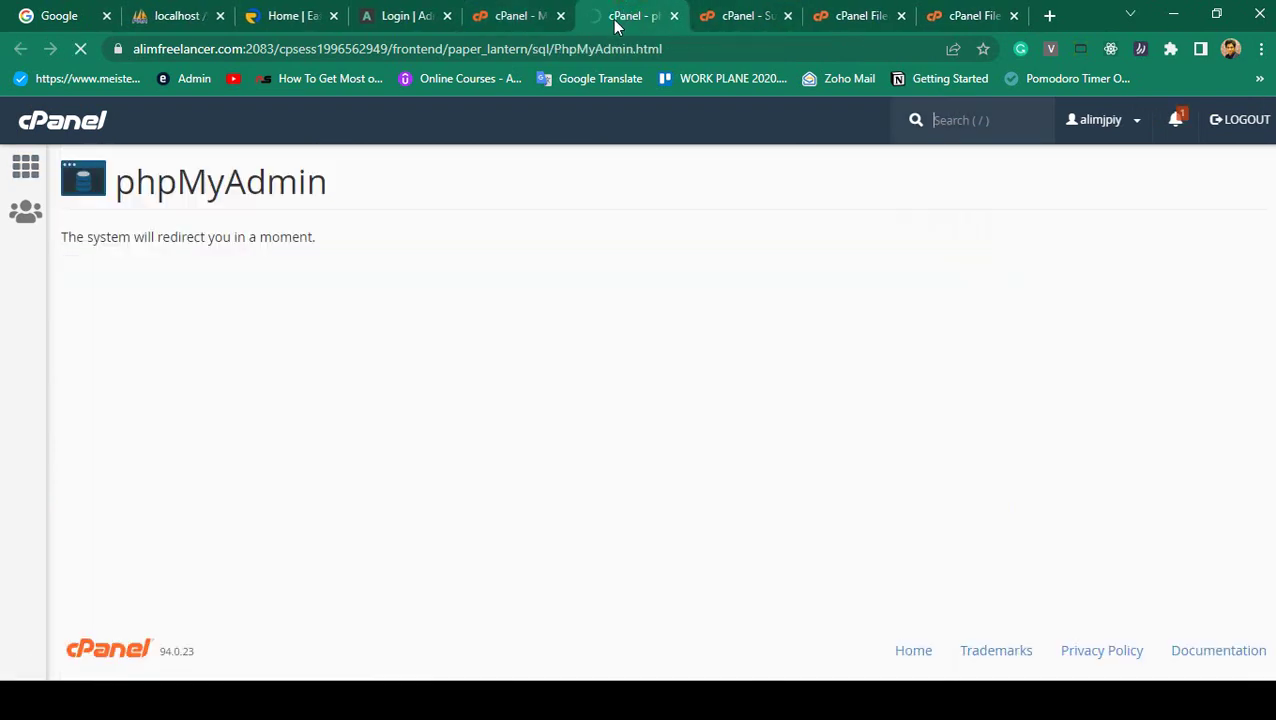
- Compare against the local website database's tables, then return to the server's phpMyAdmin
left_click(192, 10)
left_click(435, 113)
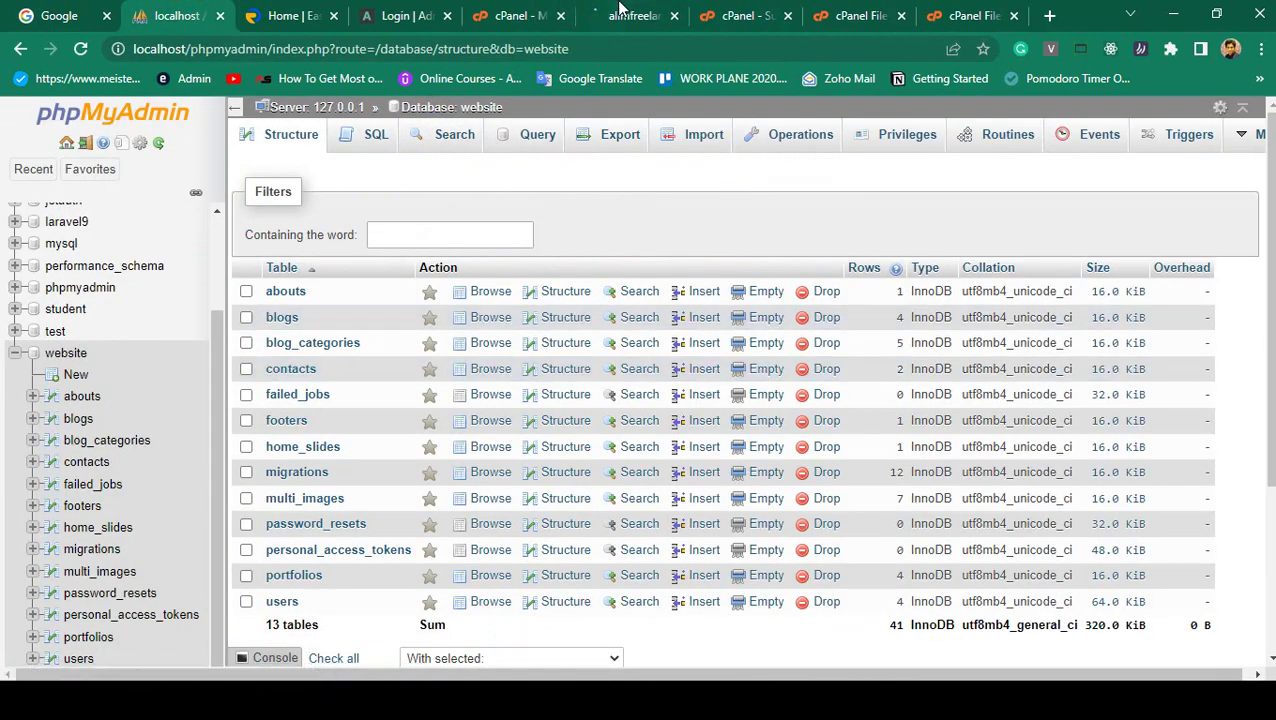
left_click(620, 8)
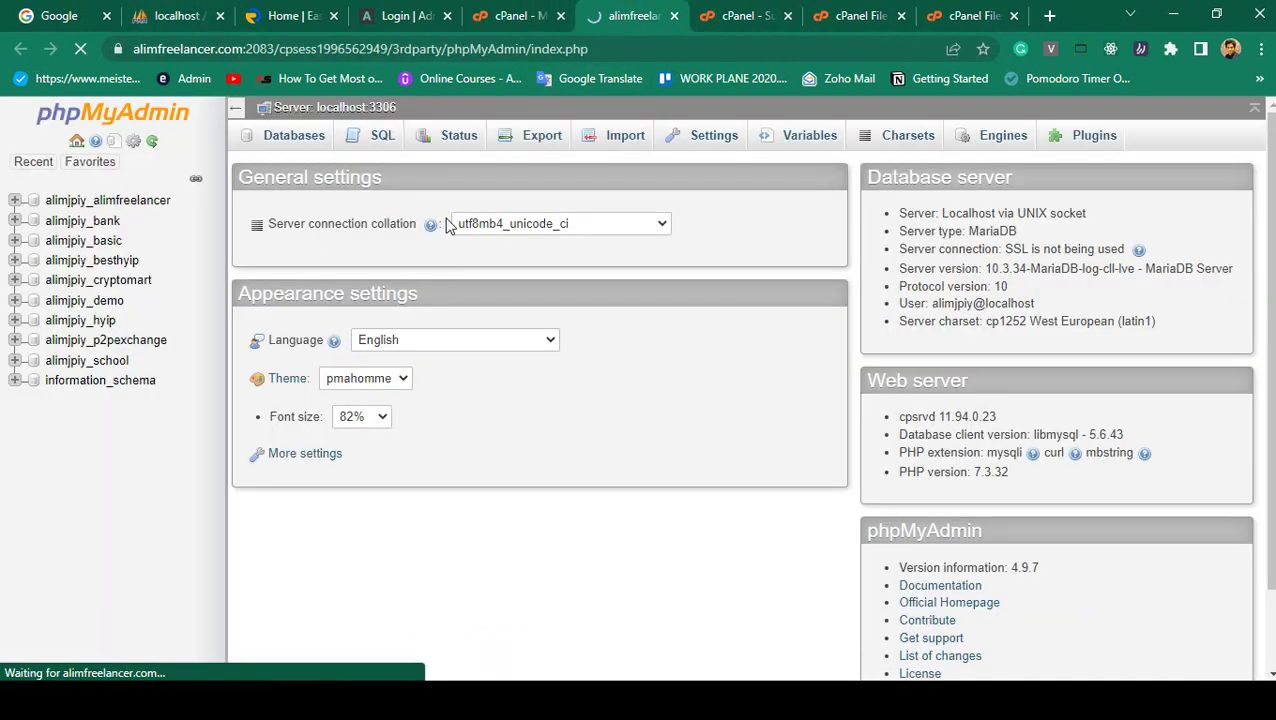
- Open the server's demo database from the Databases list and confirm it has no tables
scroll(966, 410, "down", 1)
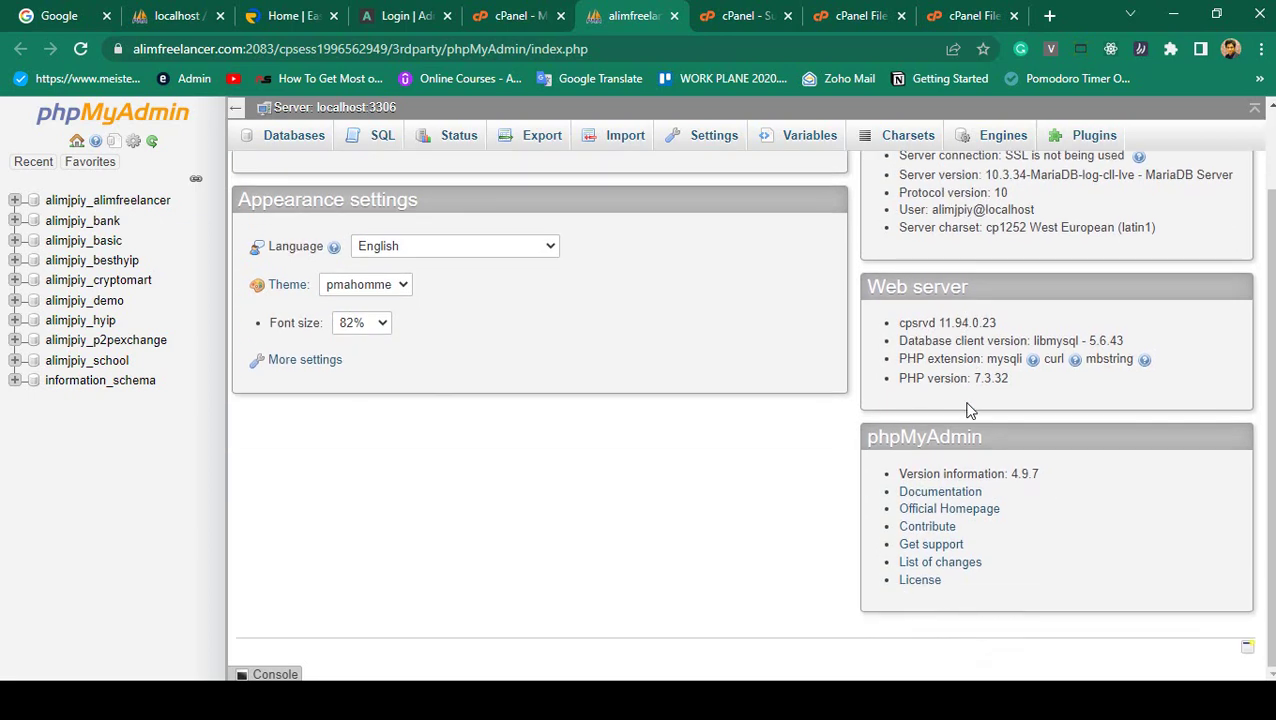
scroll(966, 410, "up", 1)
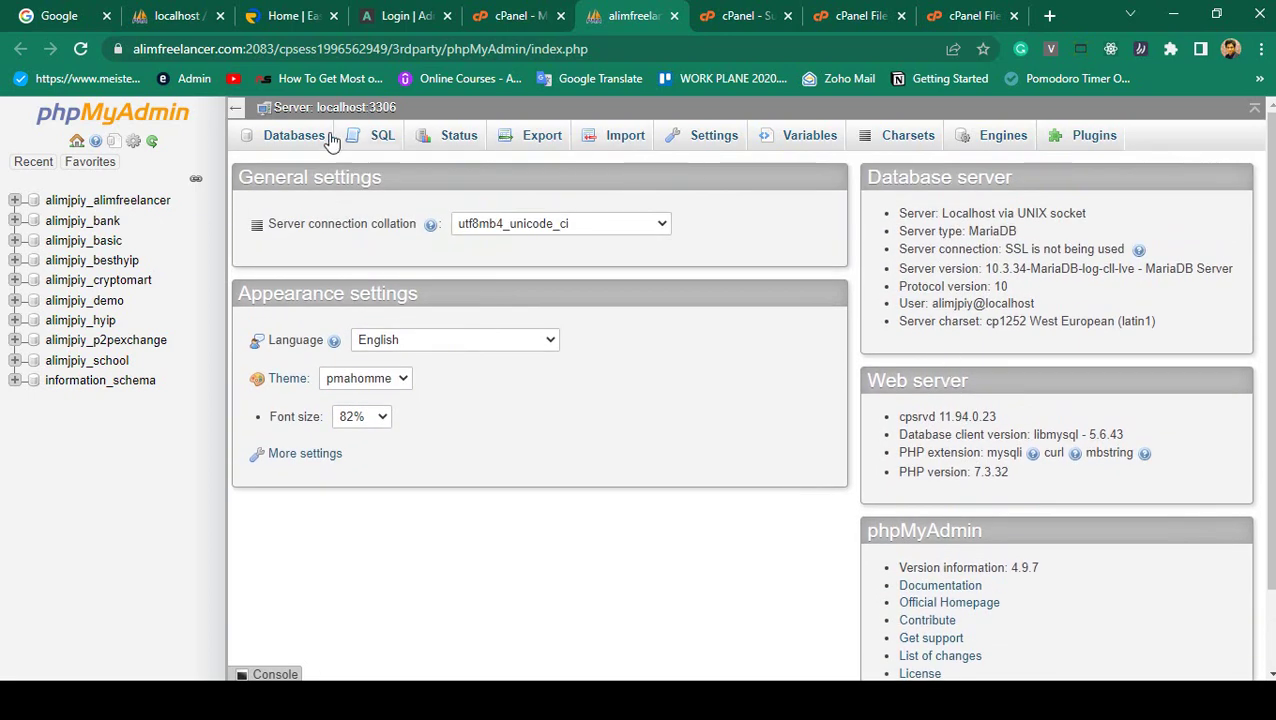
left_click(300, 137)
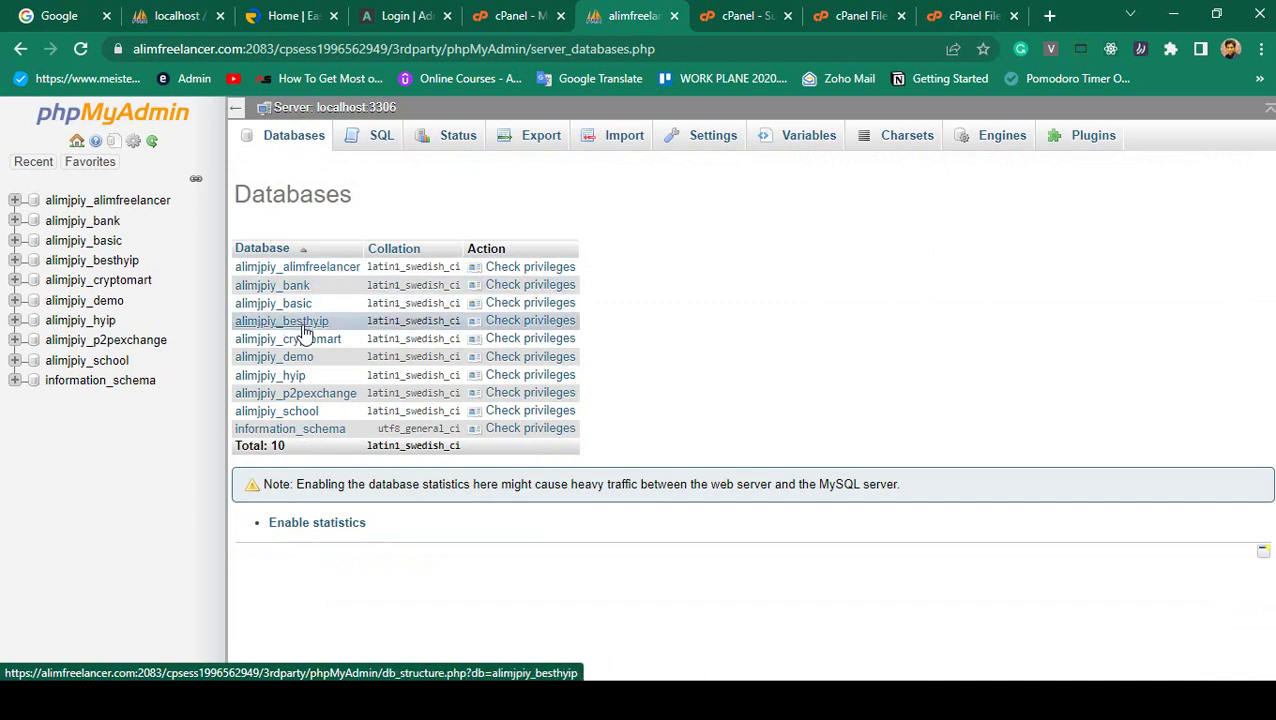
left_click(281, 362)
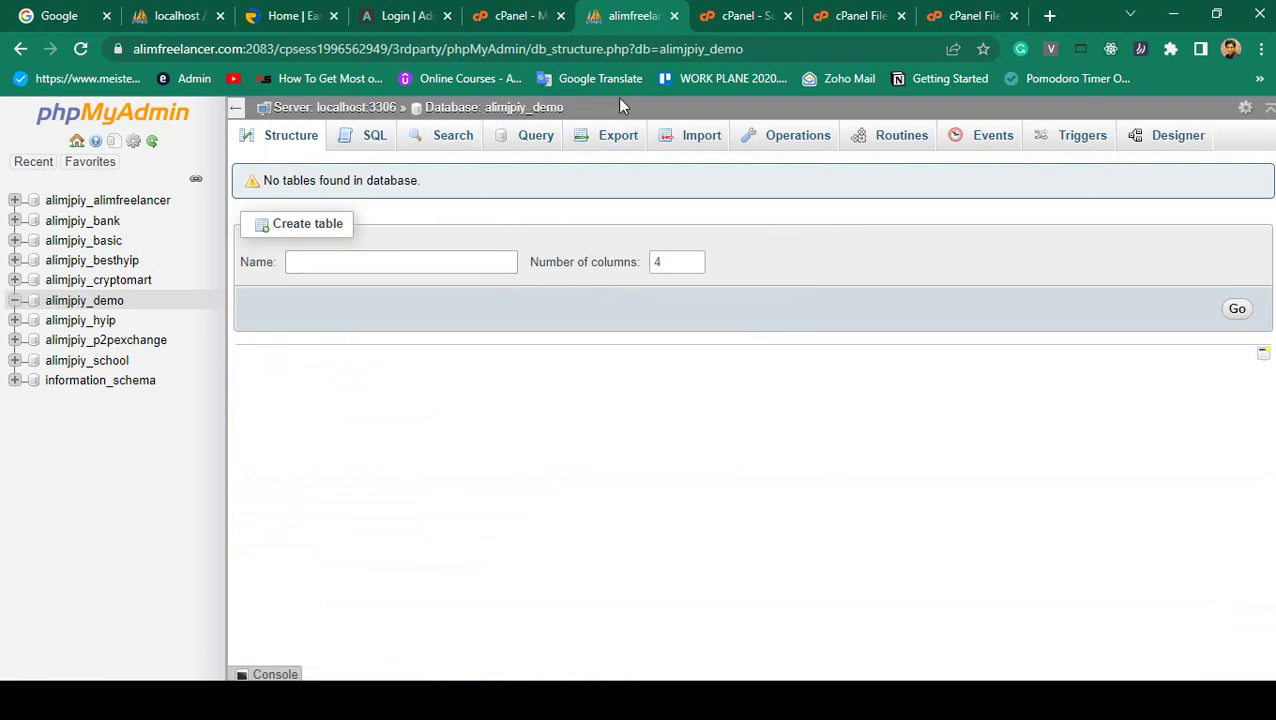
left_click(190, 12)
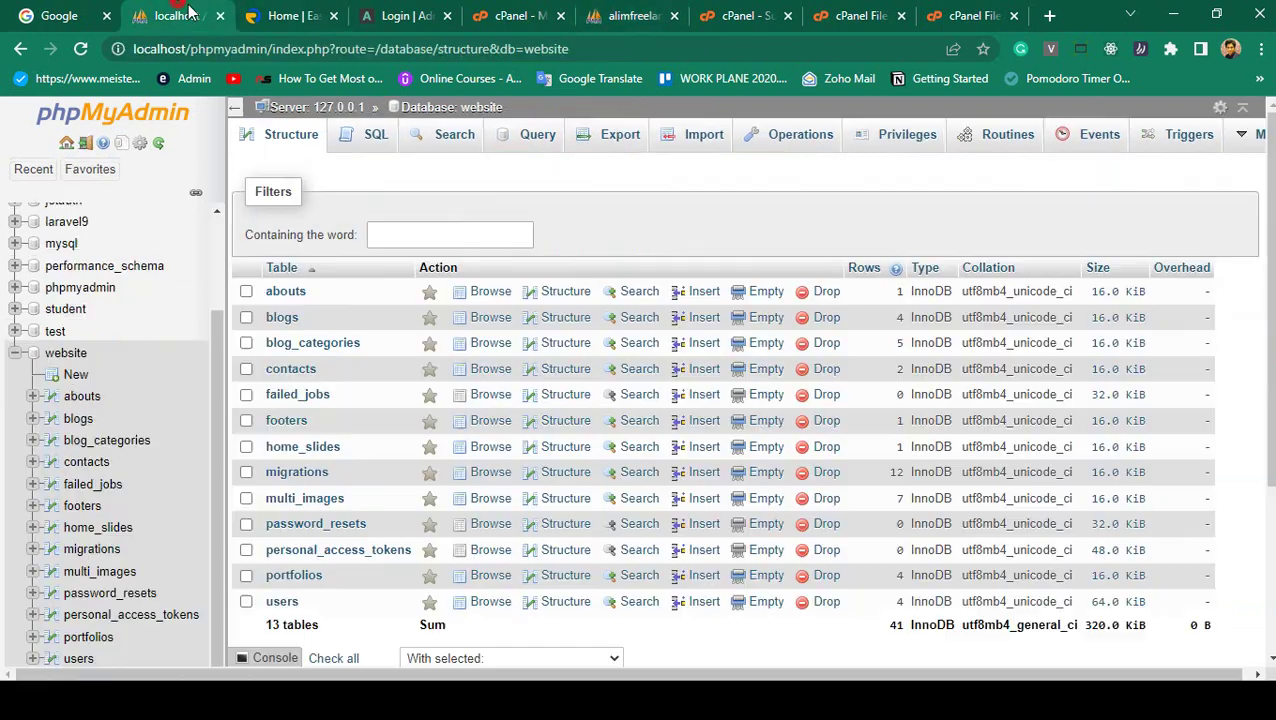
left_click(615, 14)
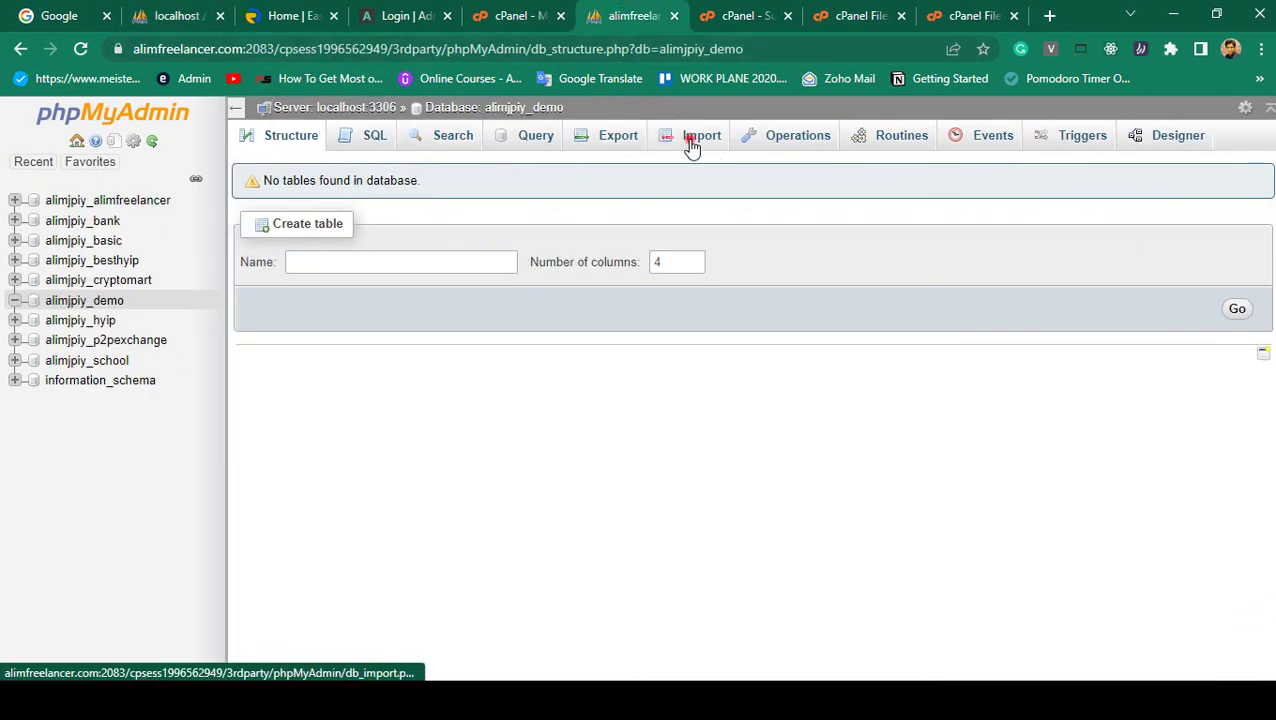
- Import website.sql into the demo database through the Import tab
left_click(691, 146)
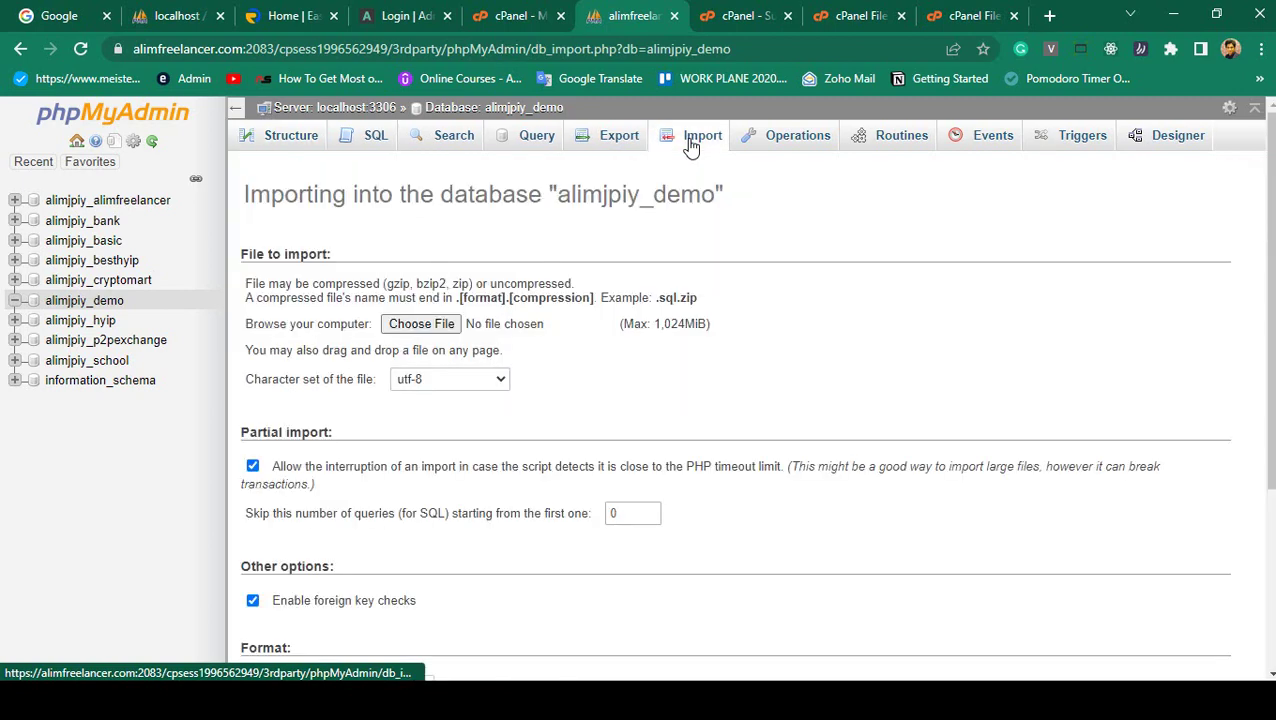
left_click(424, 325)
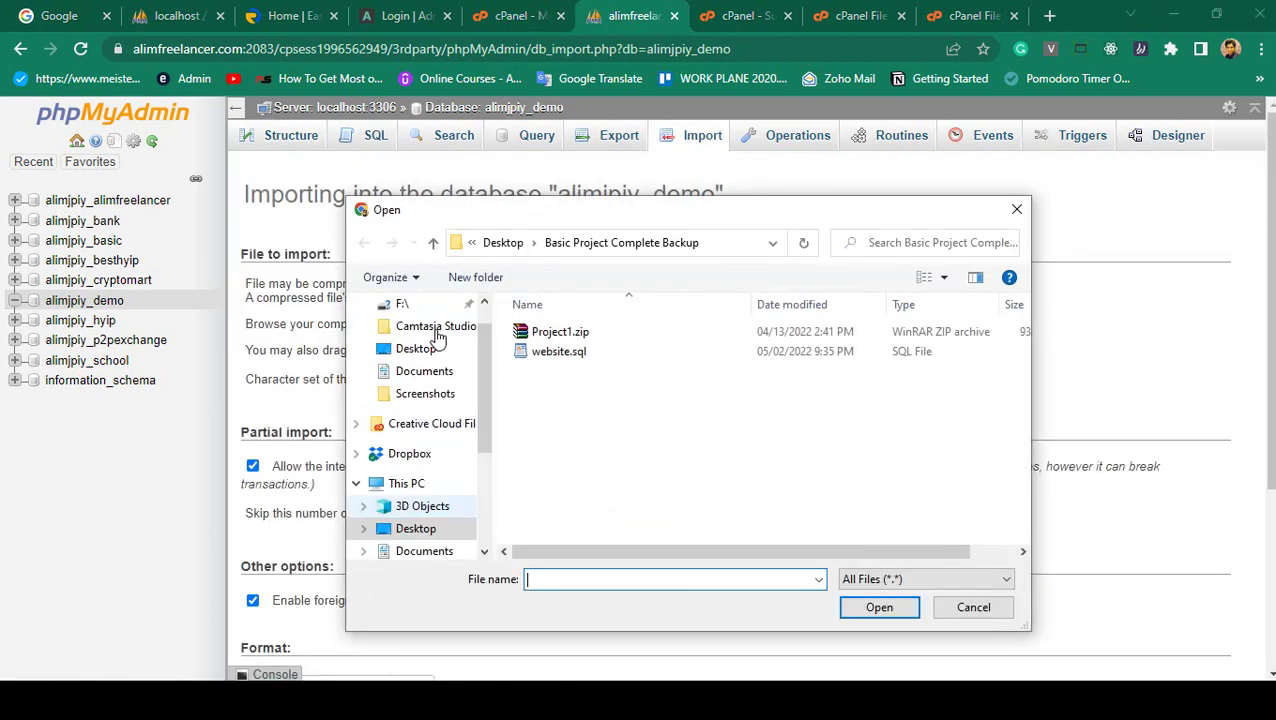
left_click(558, 352)
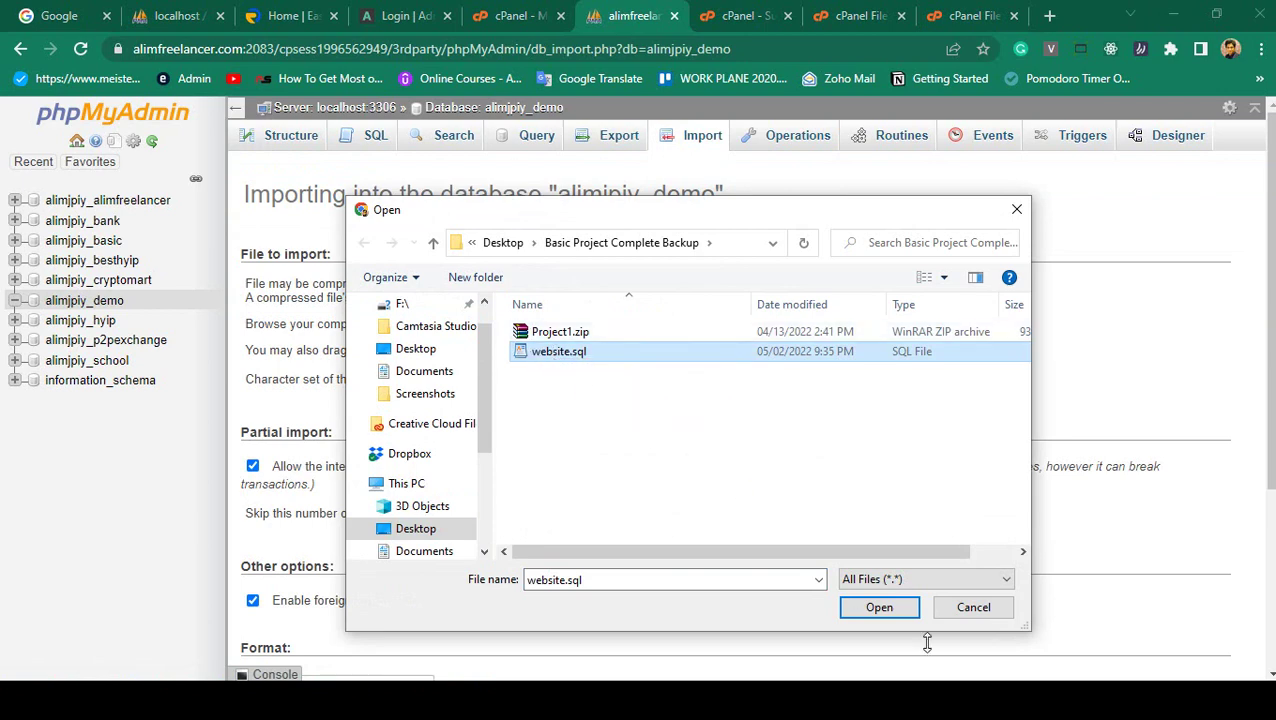
left_click(879, 608)
scroll(710, 437, "down", 3)
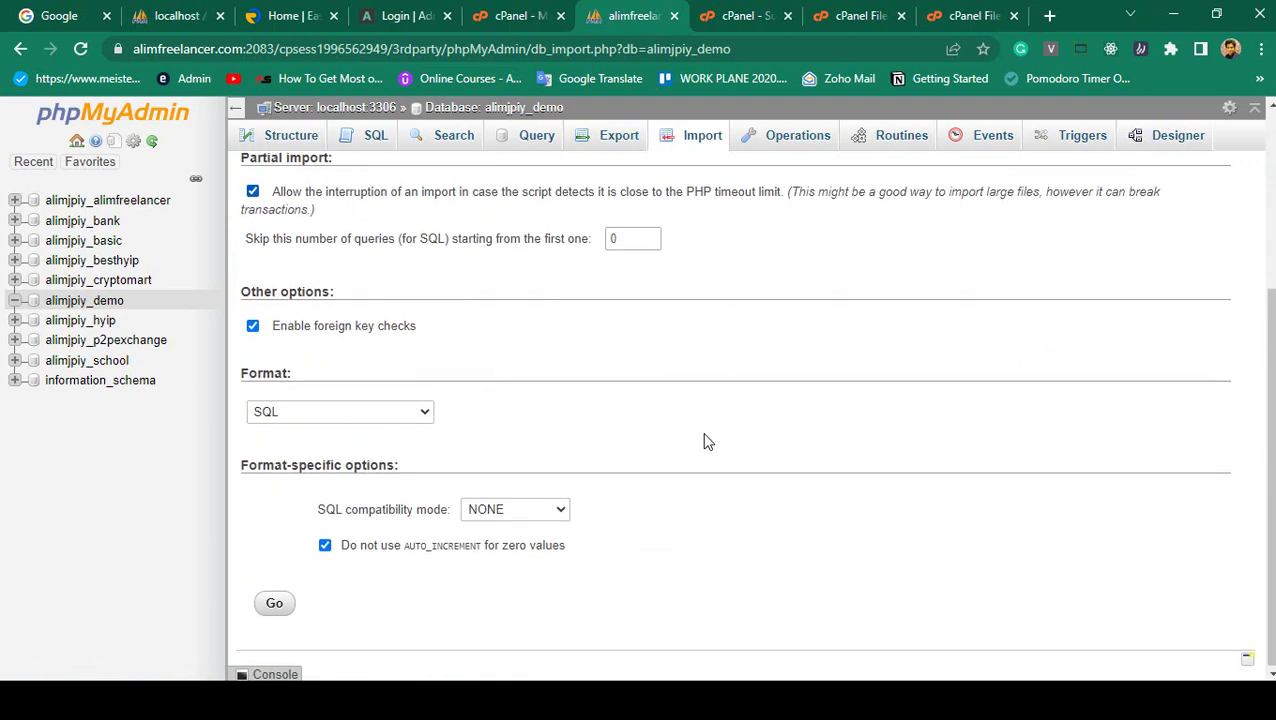
left_click(273, 608)
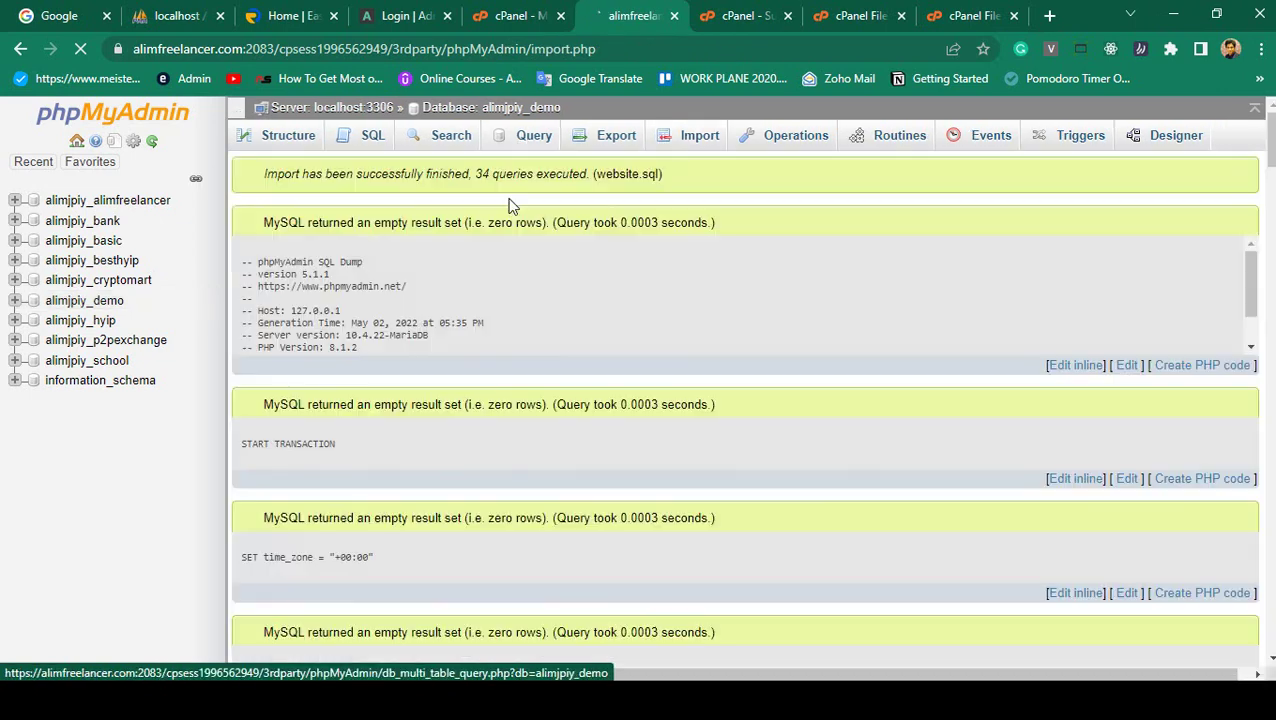
- Note the import success message and show the Structure view with 13 tables
scroll(535, 190, "down", 1)
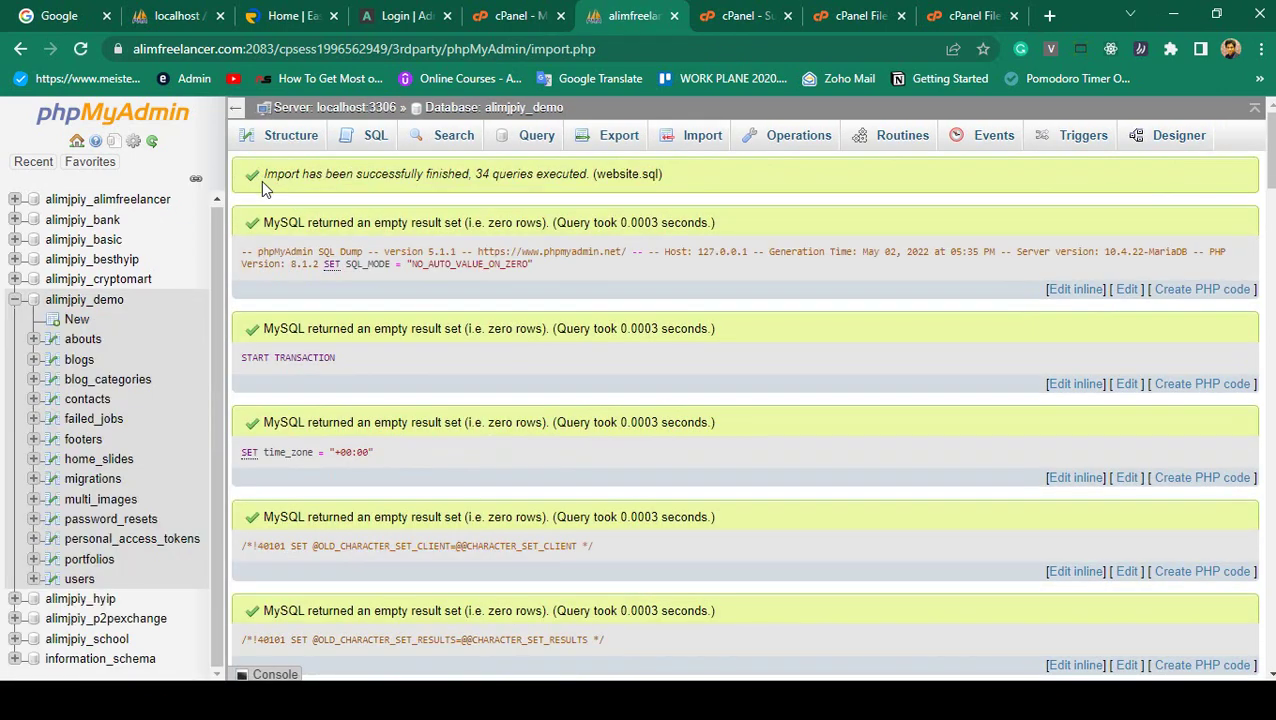
left_click_drag(261, 178, 326, 176)
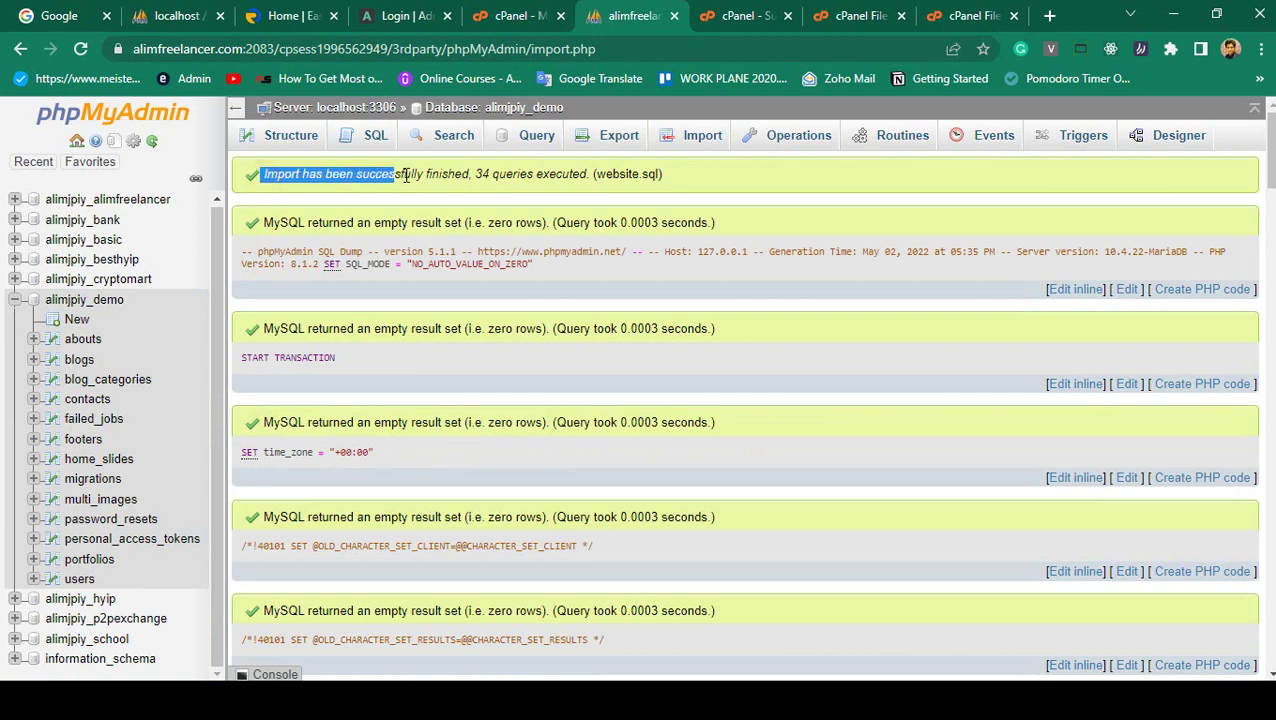
left_click_drag(505, 177, 670, 168)
left_click(683, 166)
left_click(287, 142)
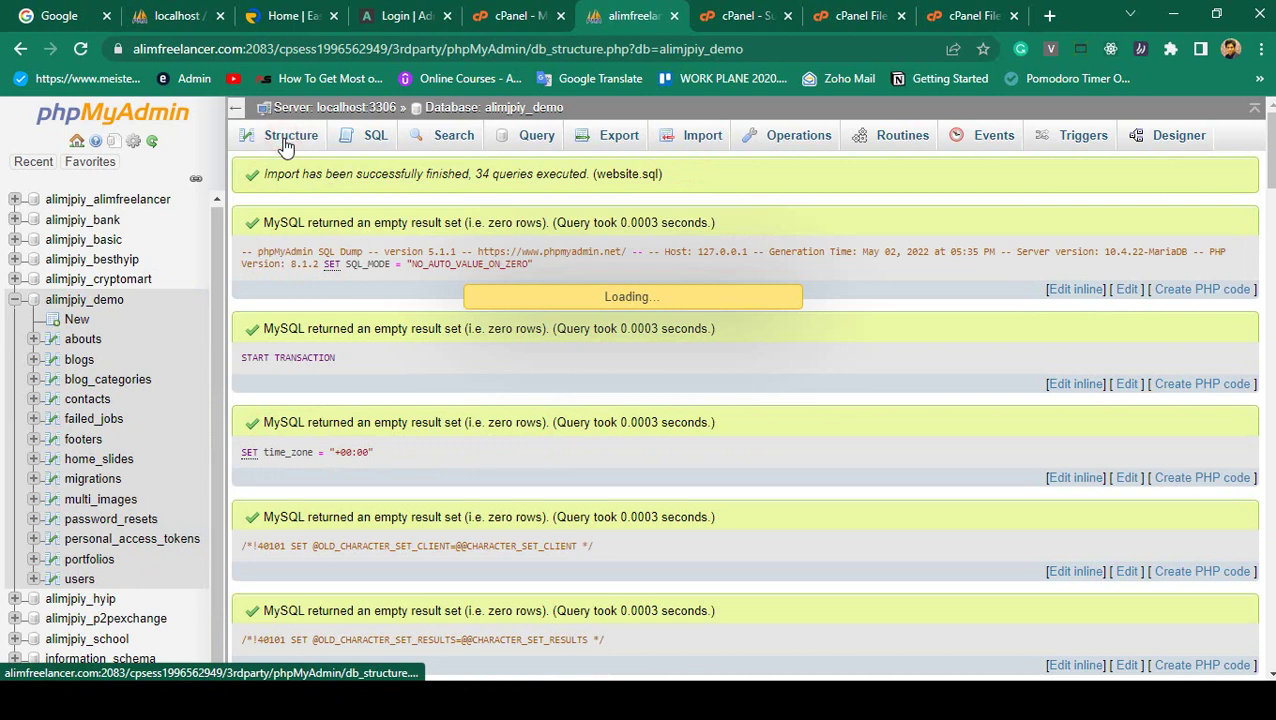
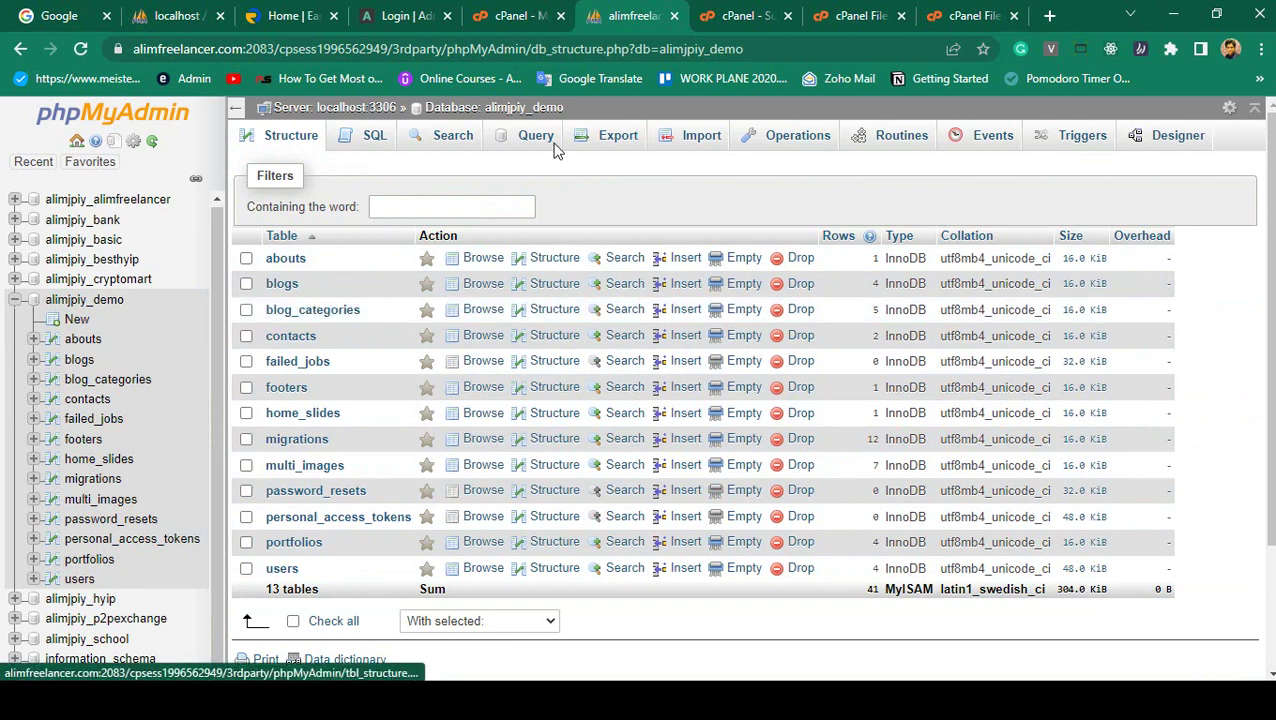
- Leave the completed Project1.zip upload page and return to the basic.alimfreelancer.com folder listing
left_click(960, 14)
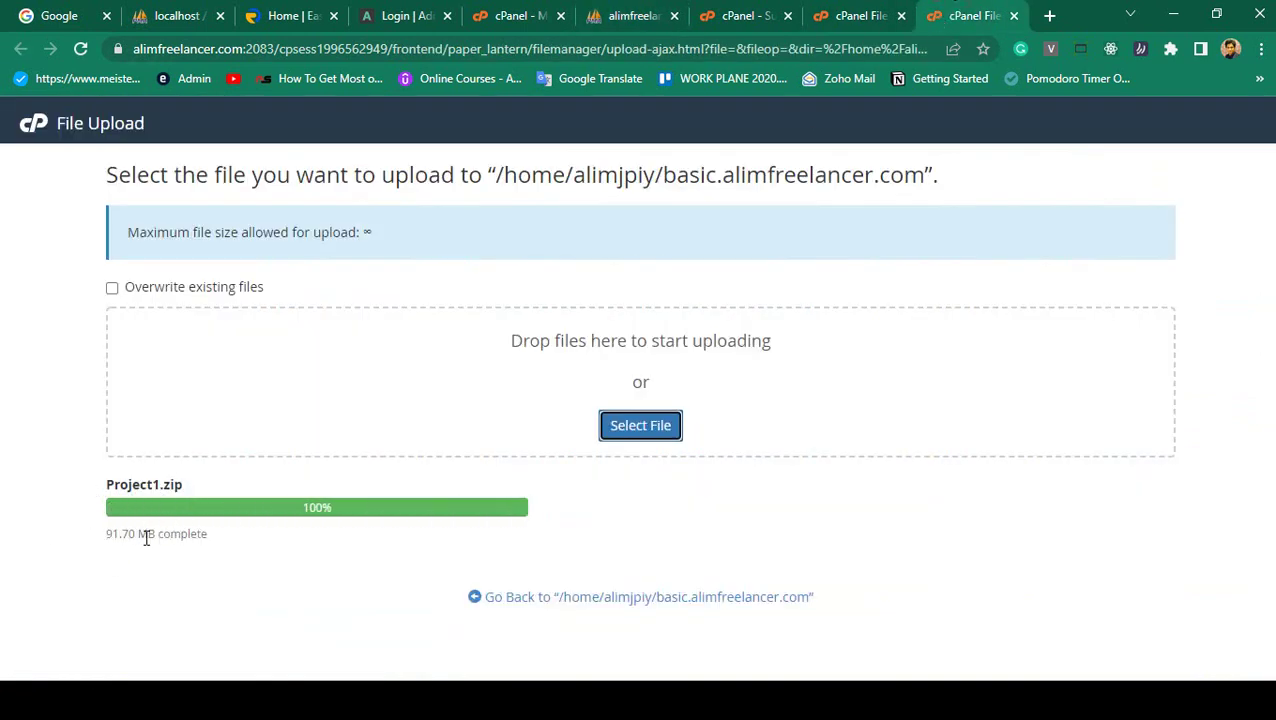
left_click_drag(103, 533, 141, 537)
left_click(178, 545)
left_click(590, 598)
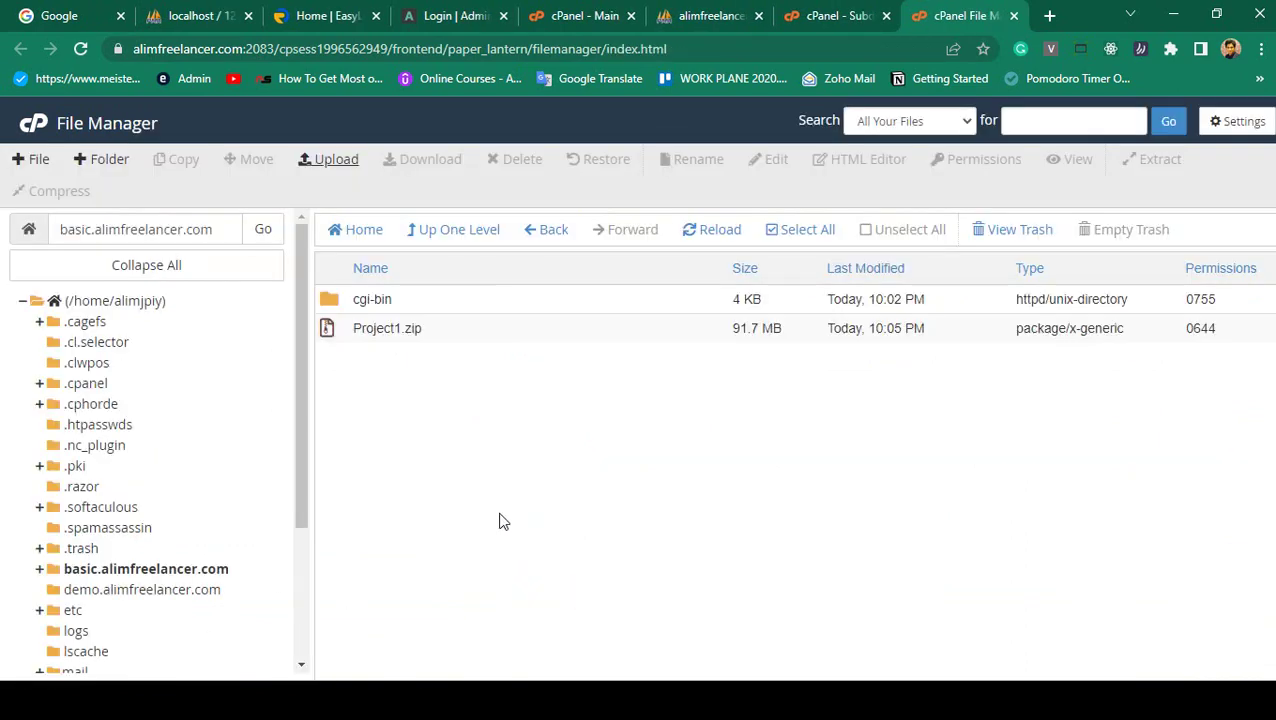
- Extract Project1.zip into /basic.alimfreelancer.com and dismiss the extraction results
left_click(432, 337)
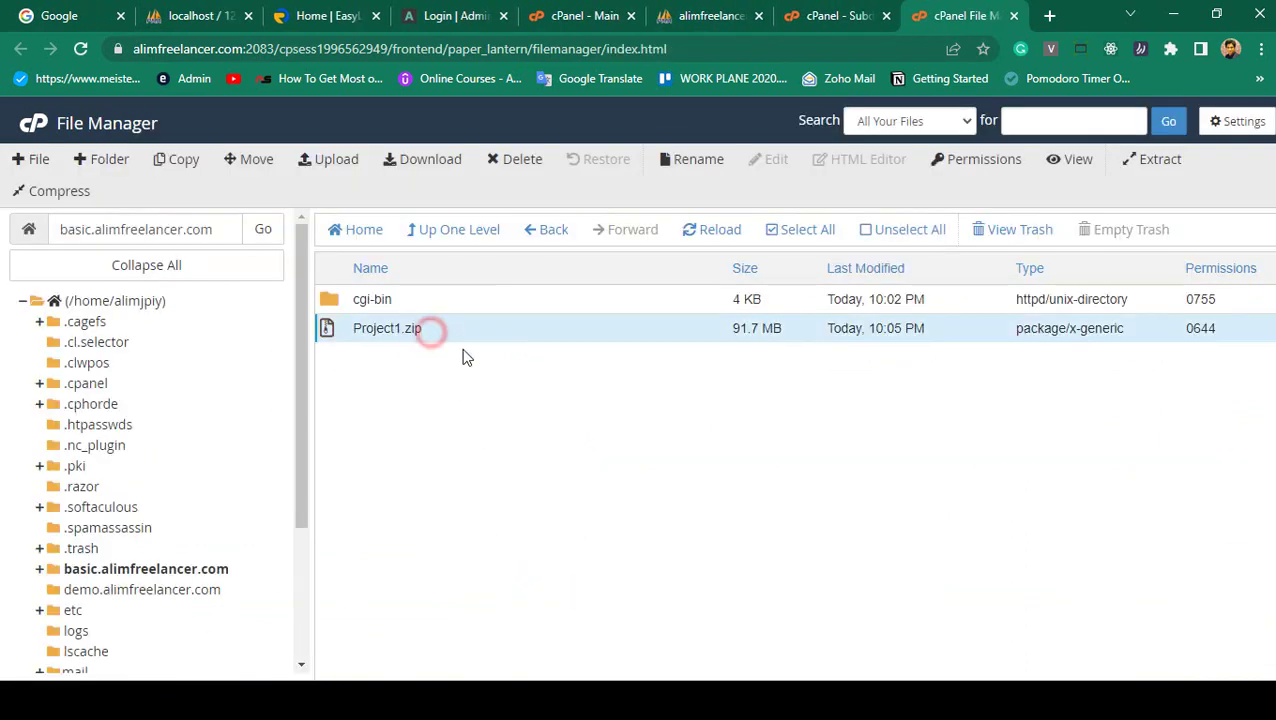
right_click(458, 337)
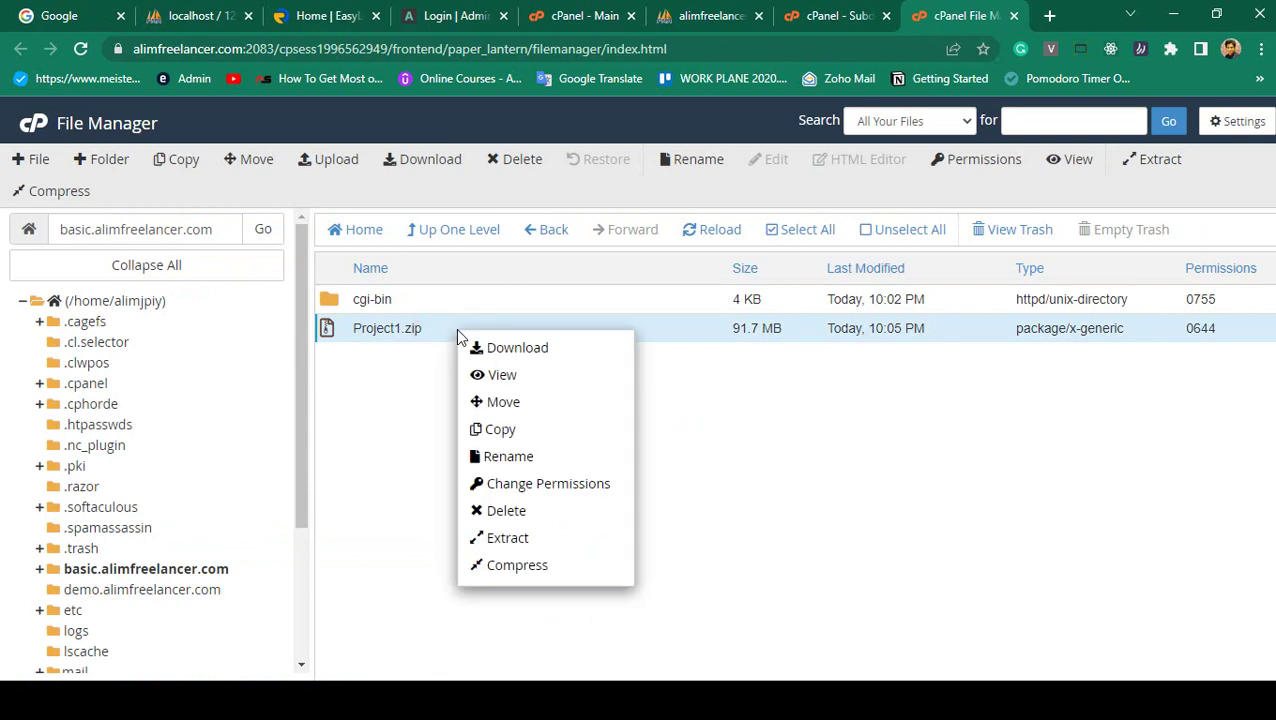
left_click(507, 537)
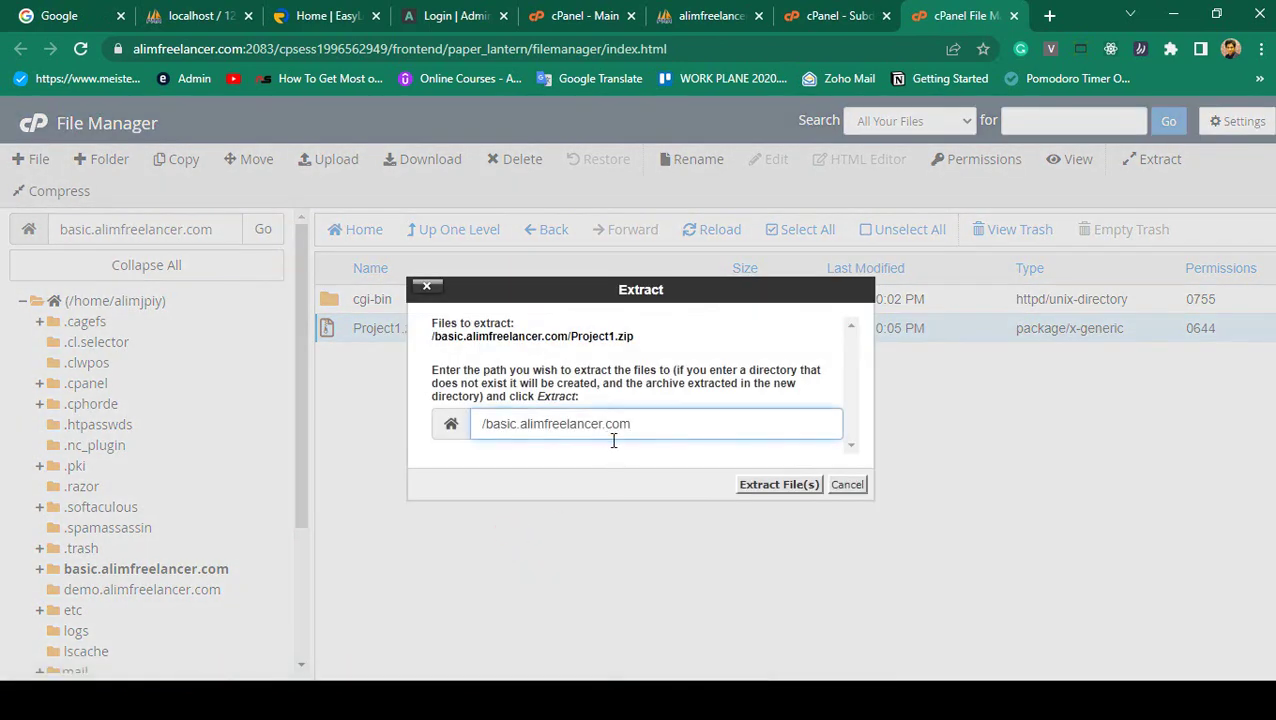
left_click_drag(488, 424, 630, 424)
left_click(770, 484)
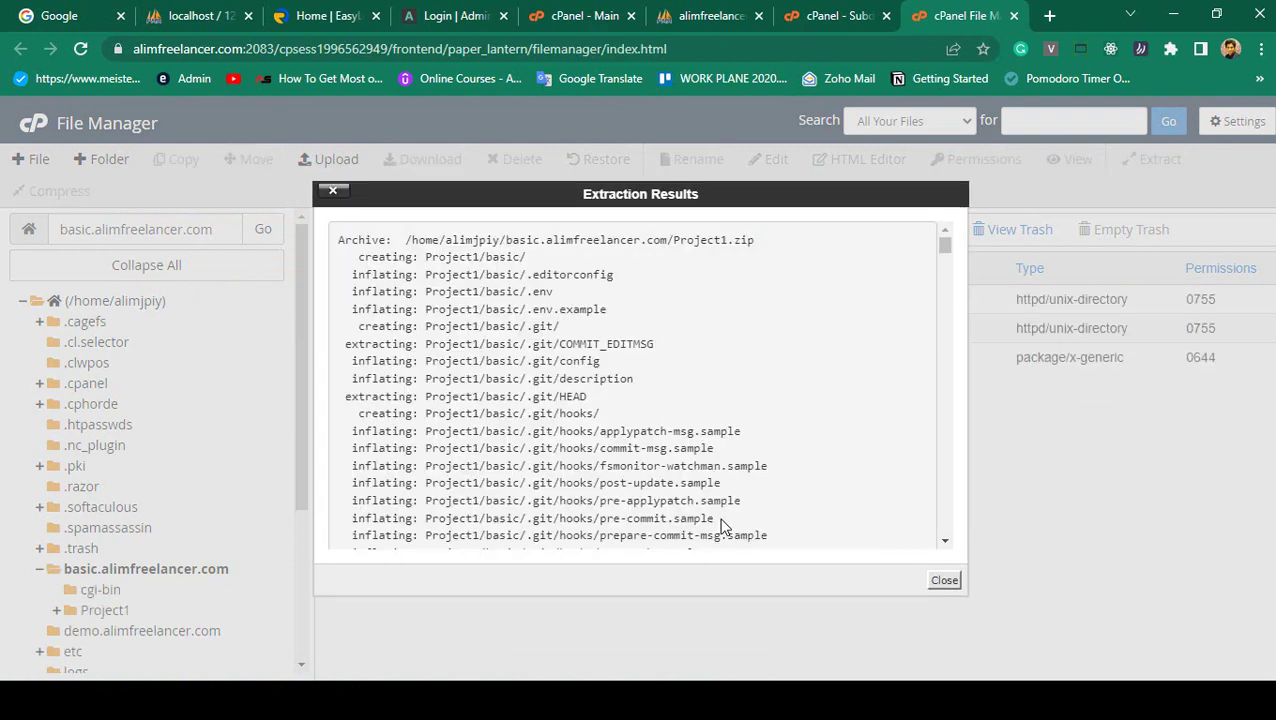
left_click_drag(942, 252, 951, 560)
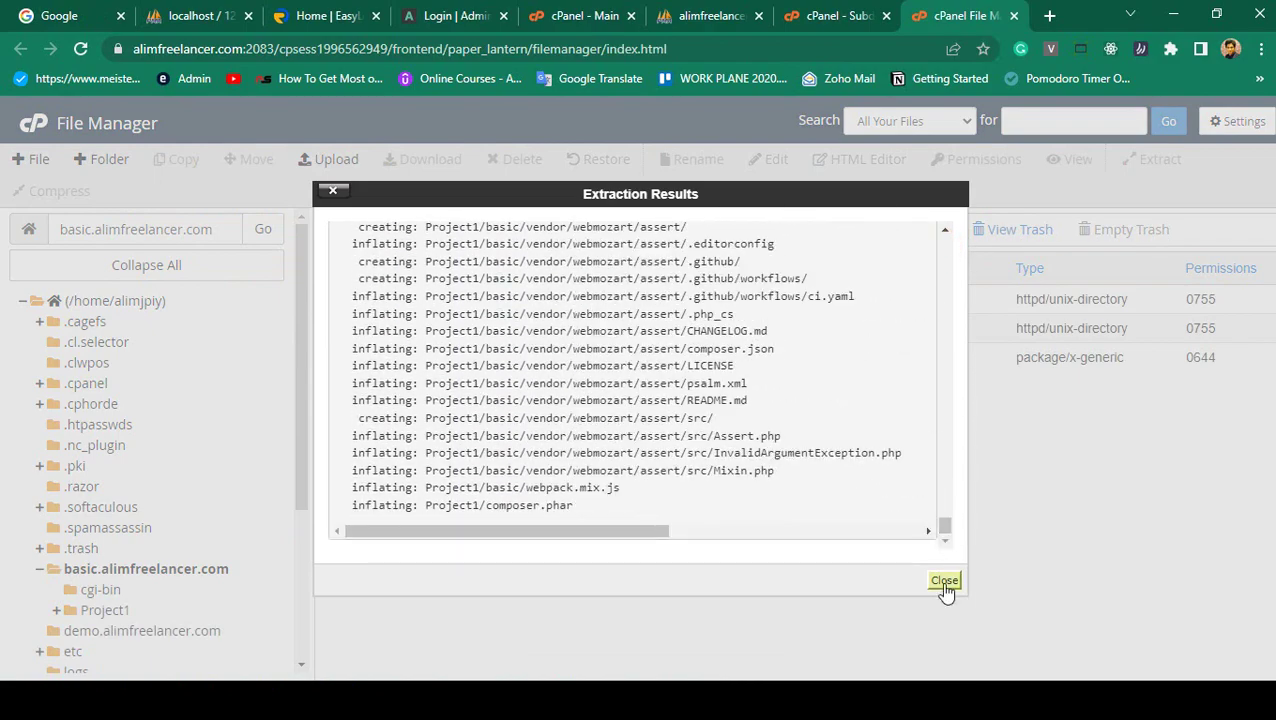
left_click(944, 582)
- Open the Project1/basic folder holding the Laravel project files
double_click(425, 332)
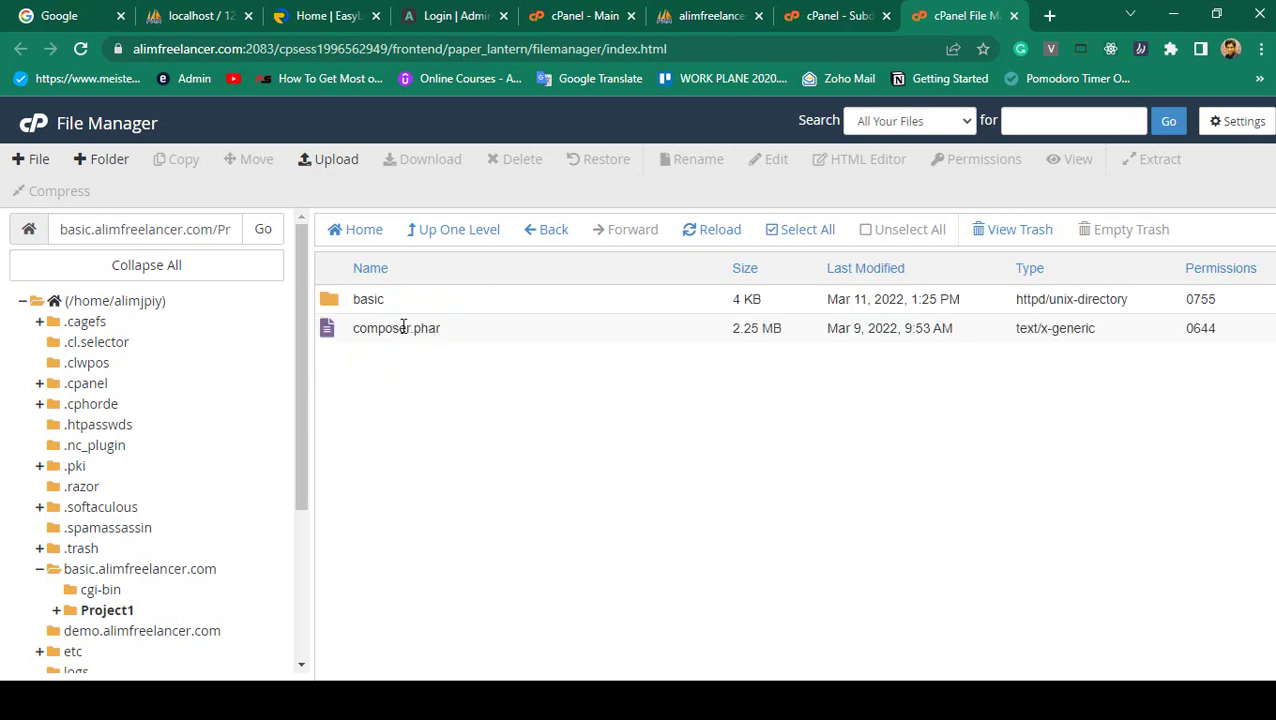
double_click(410, 301)
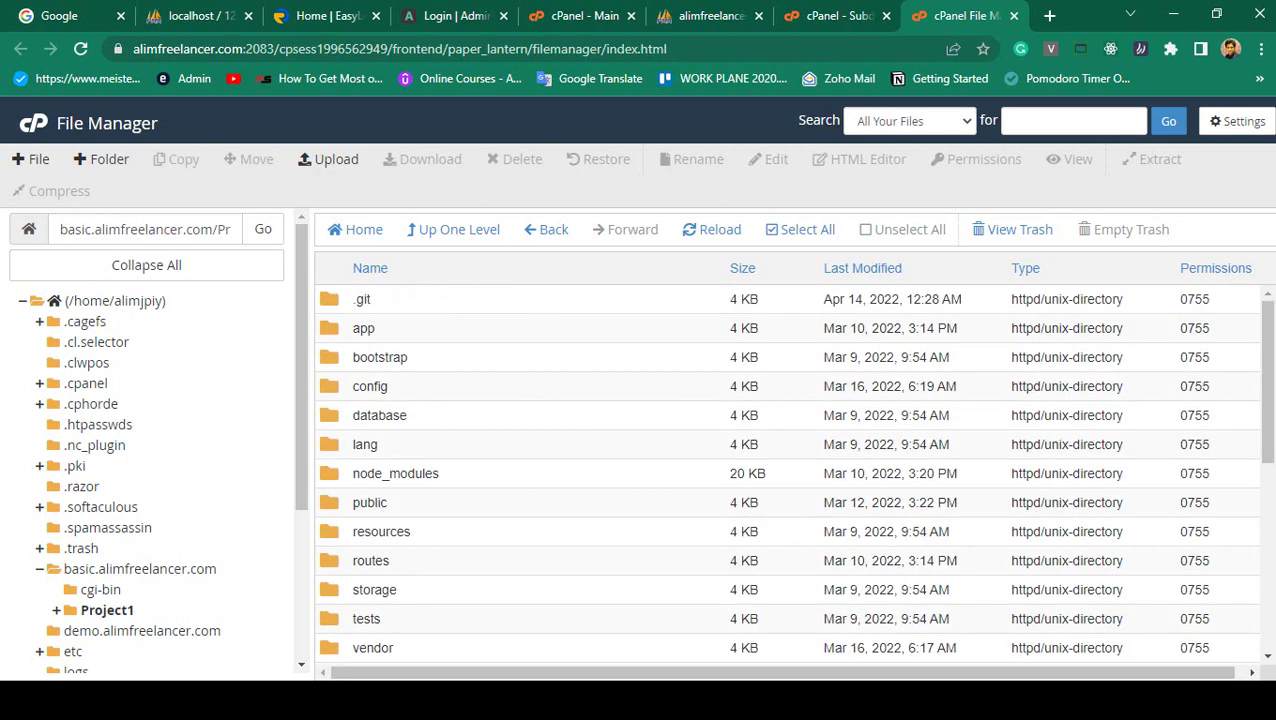
scroll(1265, 348, "down", 5)
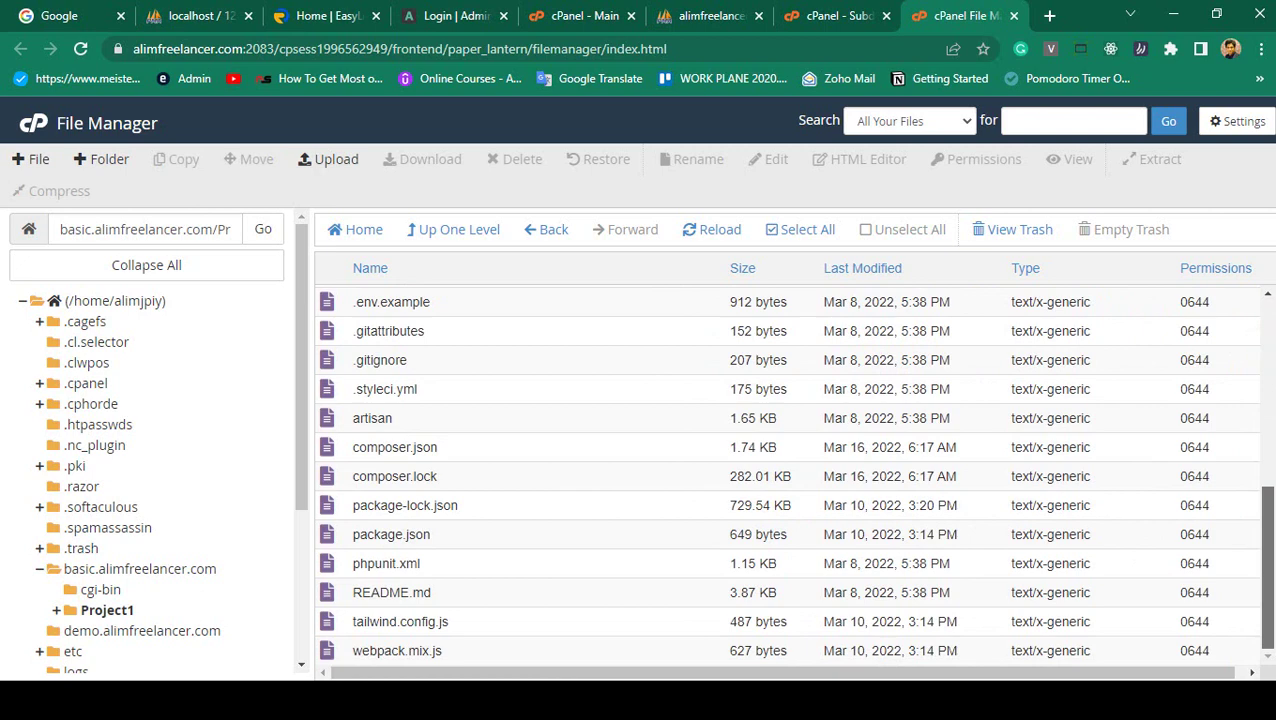
scroll(1108, 281, "up", 5)
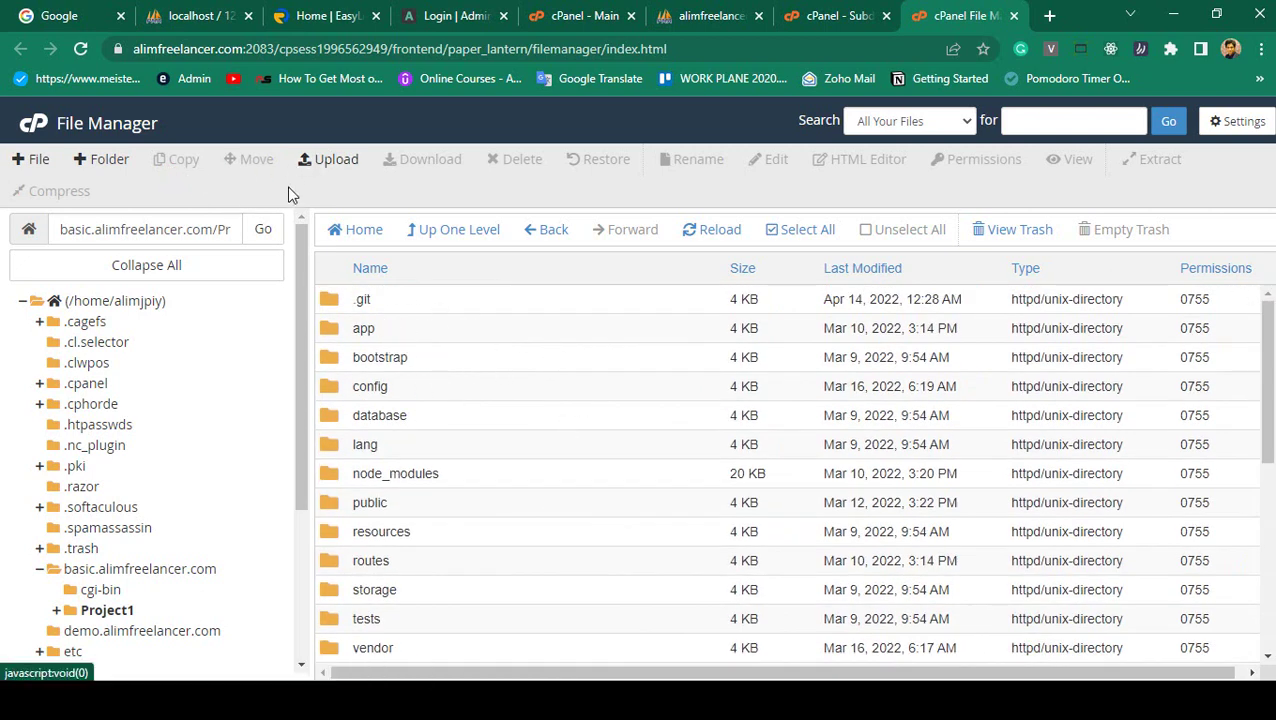
- Move everything in basic to /basic.alimfreelancer.com by removing Project1/basic from the destination path
left_click(808, 232)
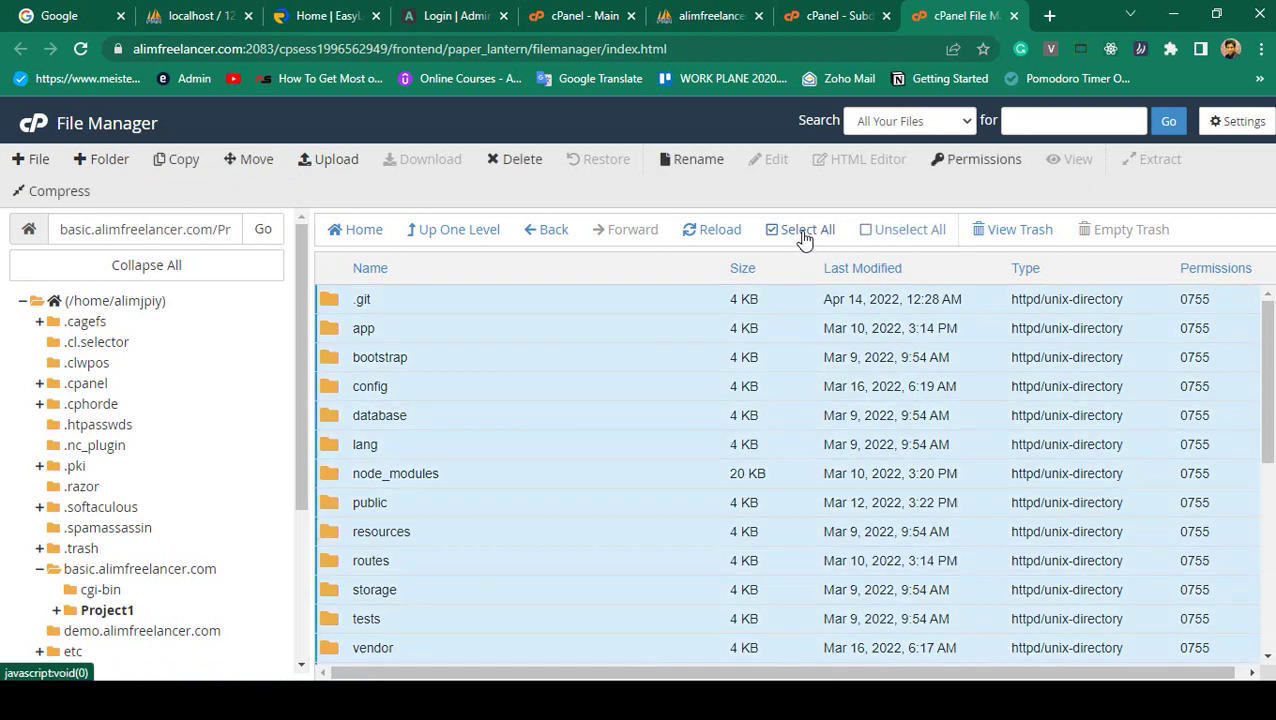
left_click(248, 160)
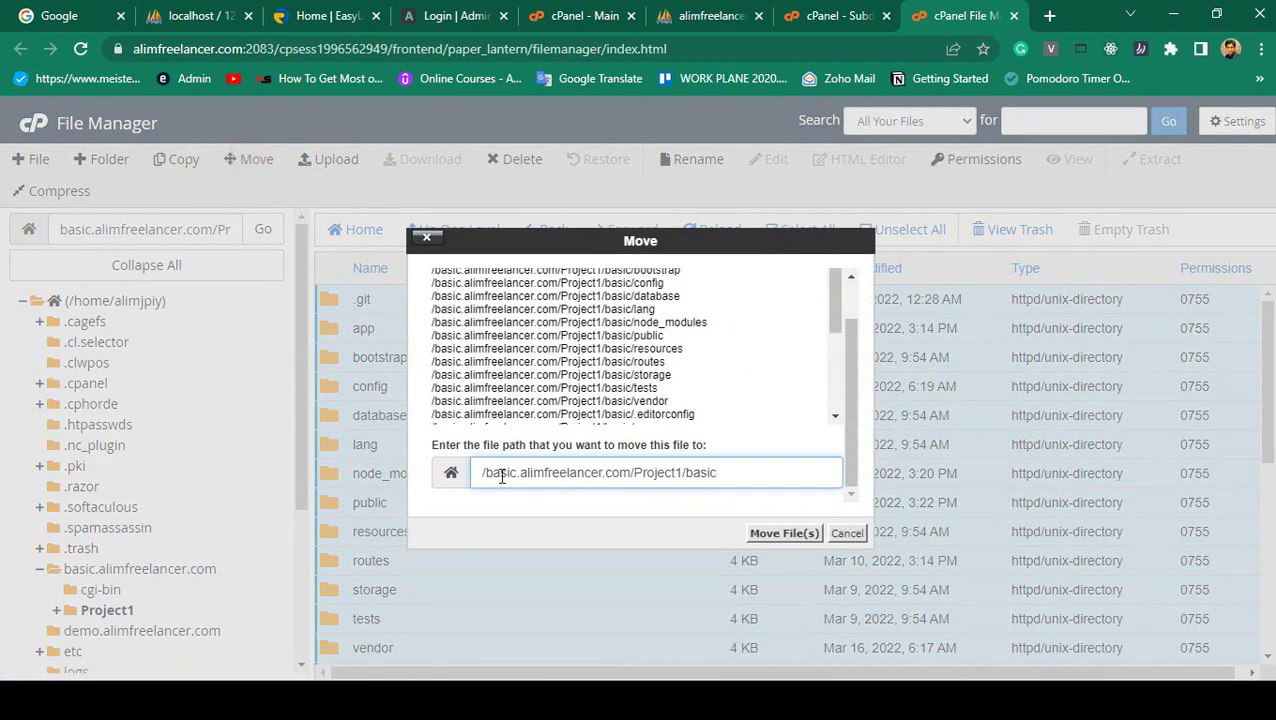
left_click_drag(485, 473, 632, 477)
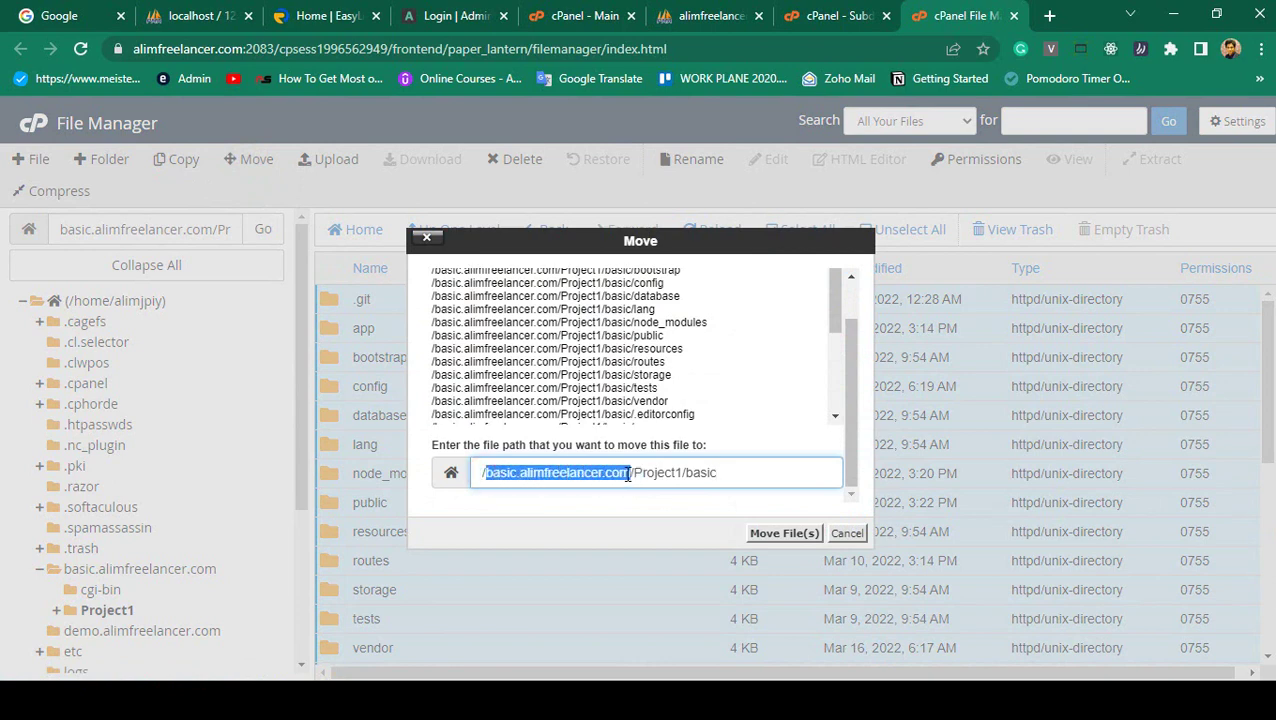
left_click(628, 476)
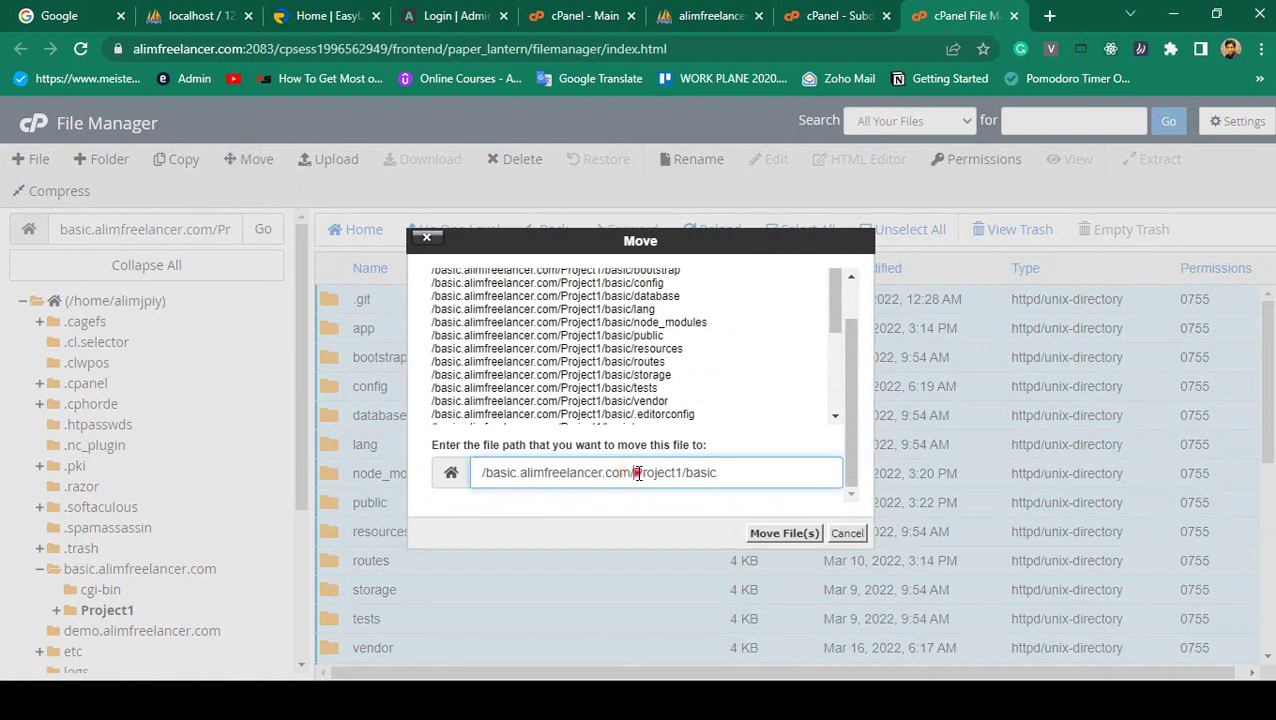
left_click_drag(636, 473, 725, 472)
key("BackSpace")
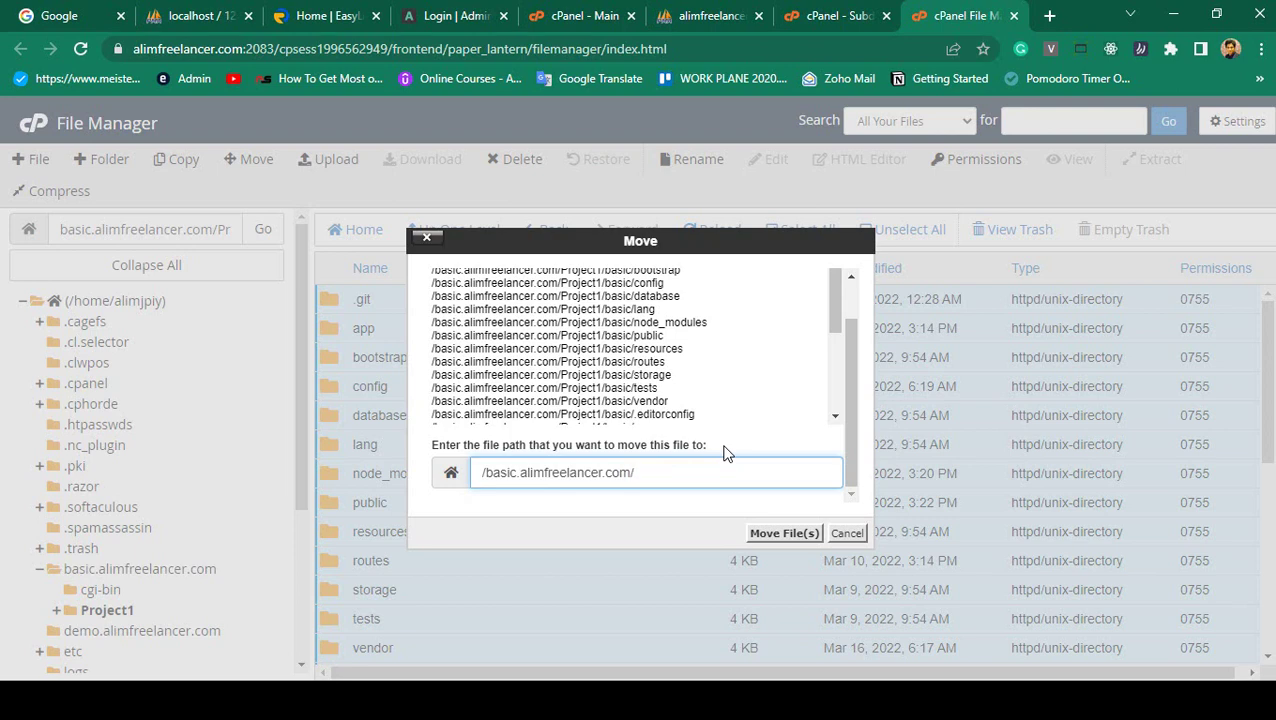
left_click(782, 533)
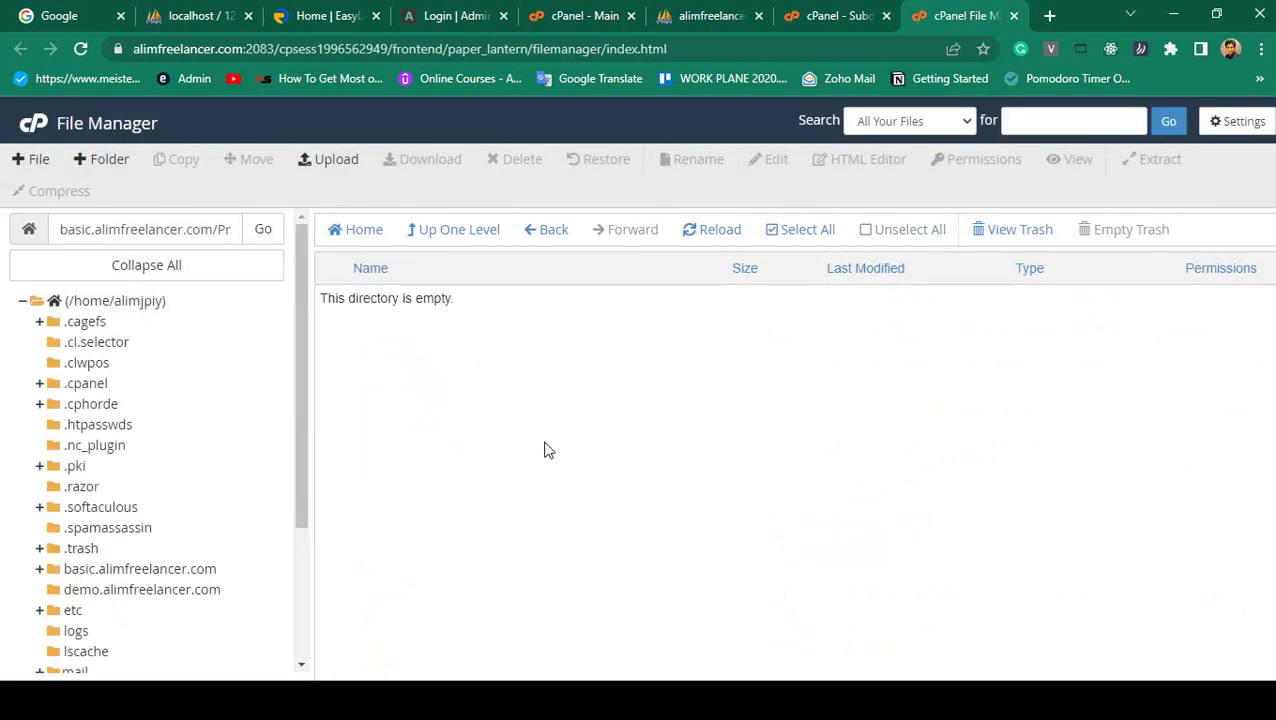
- Back in the basic.alimfreelancer.com root, permanently delete the Project1 folder, skipping the trash
left_click(449, 235)
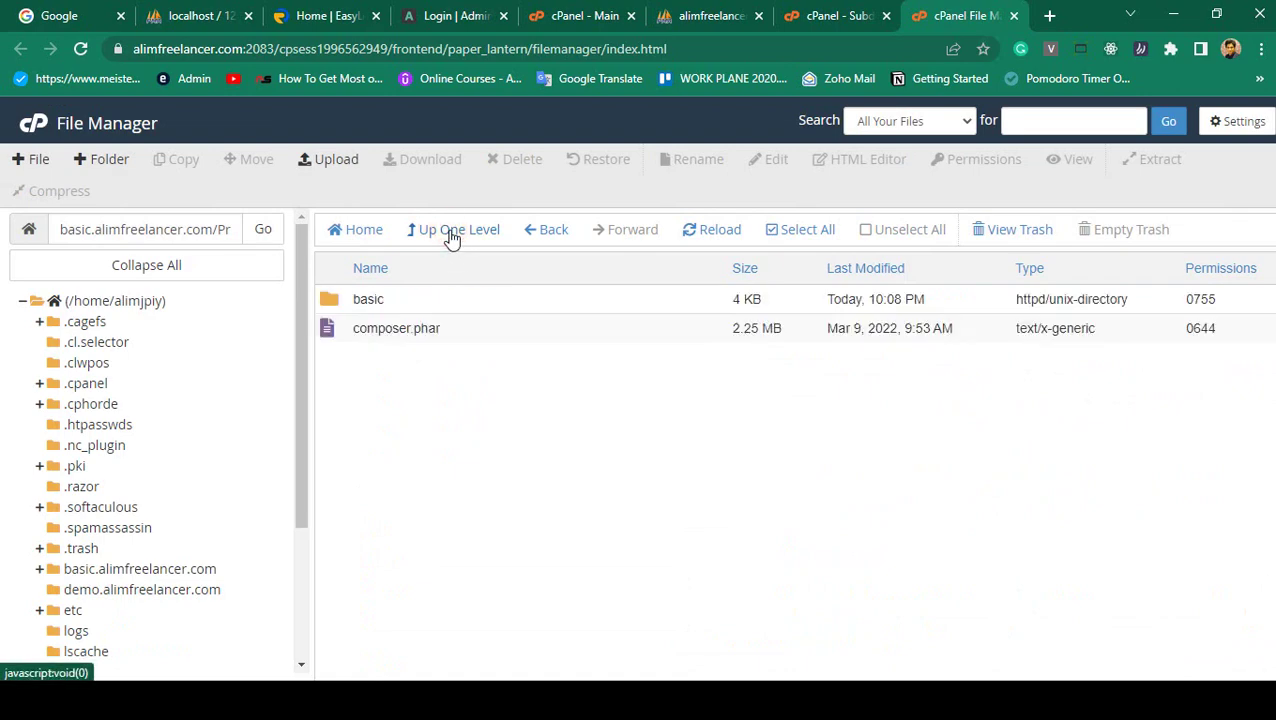
left_click(451, 236)
scroll(430, 384, "down", 6)
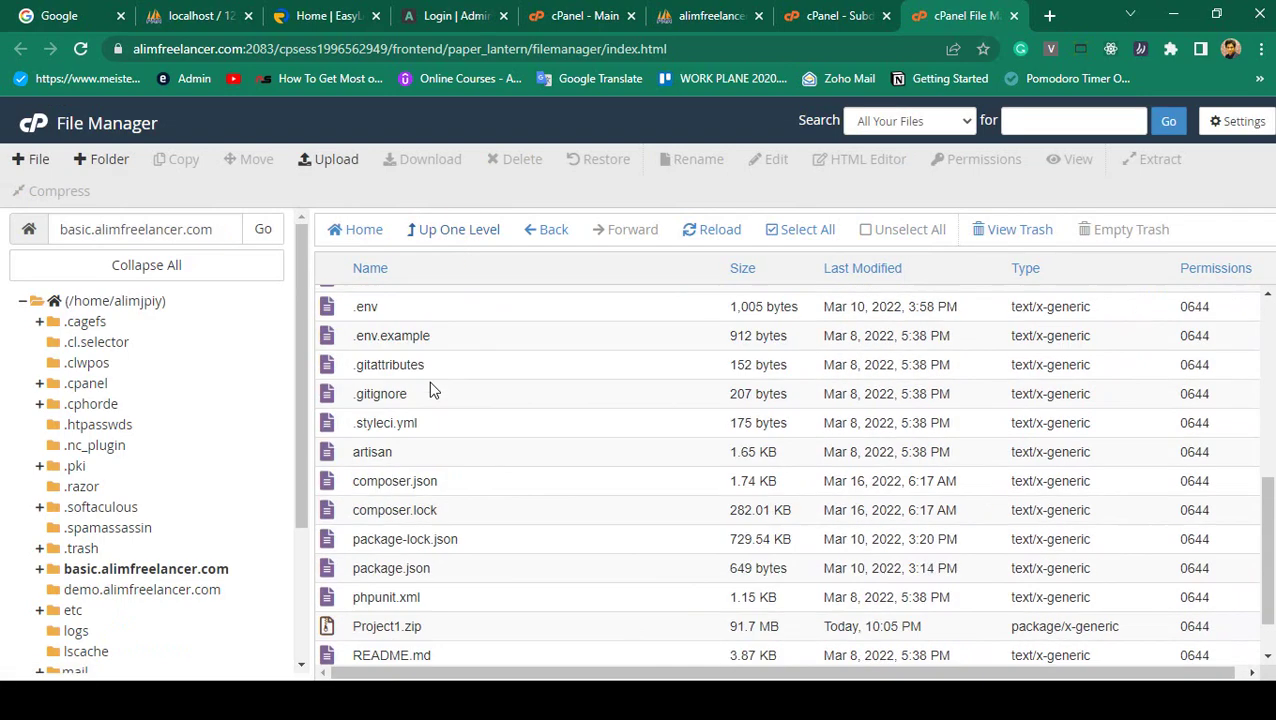
scroll(443, 452, "up", 3)
scroll(445, 460, "up", 3)
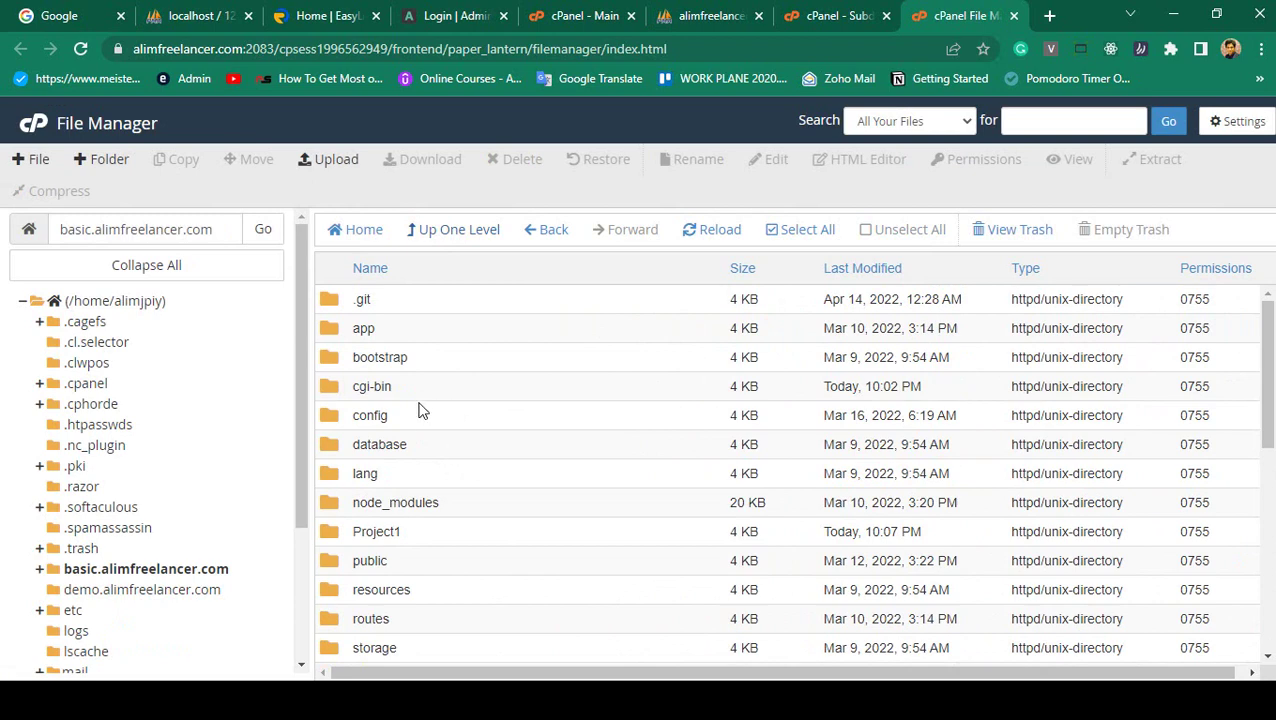
scroll(424, 440, "down", 1)
left_click(421, 438)
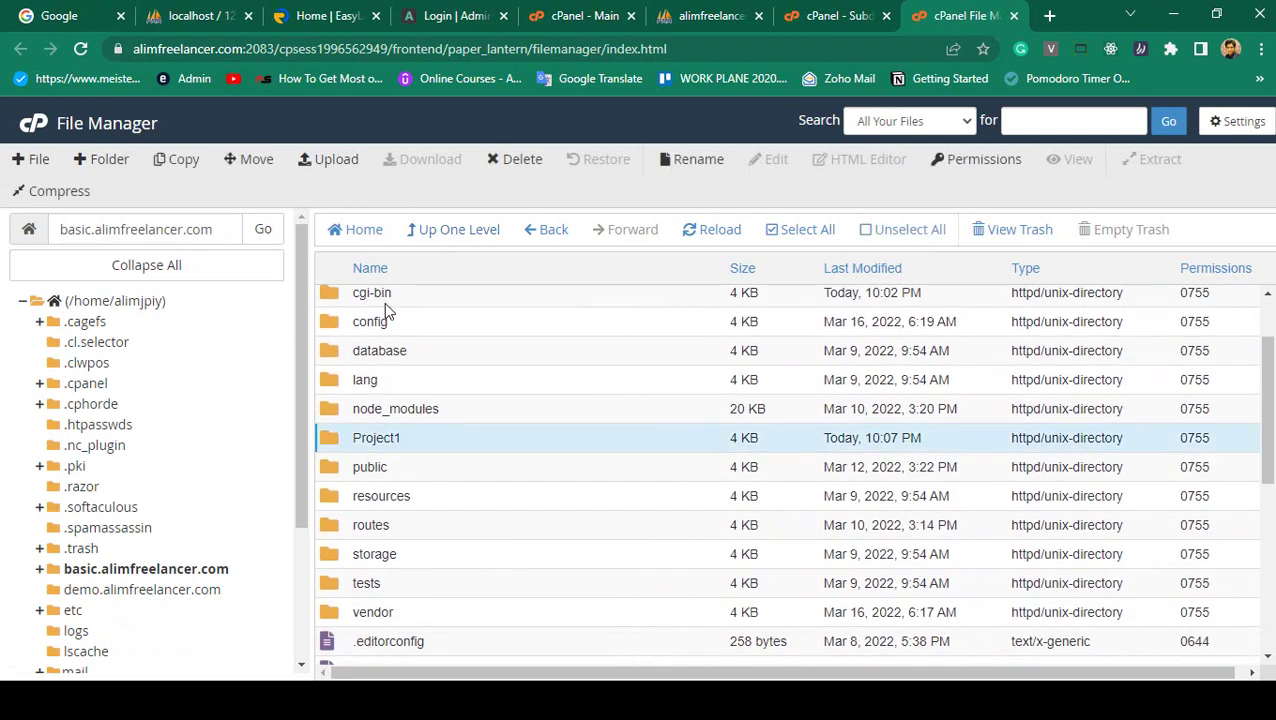
left_click(514, 165)
left_click(541, 397)
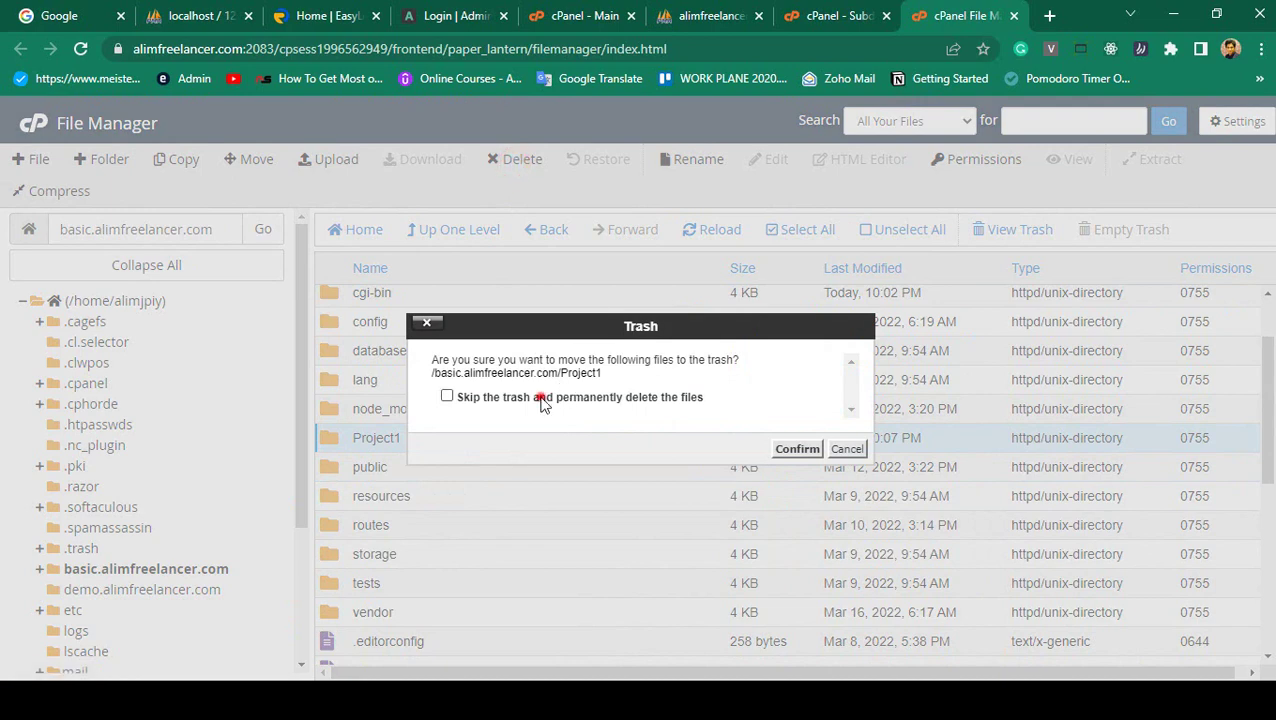
left_click(797, 449)
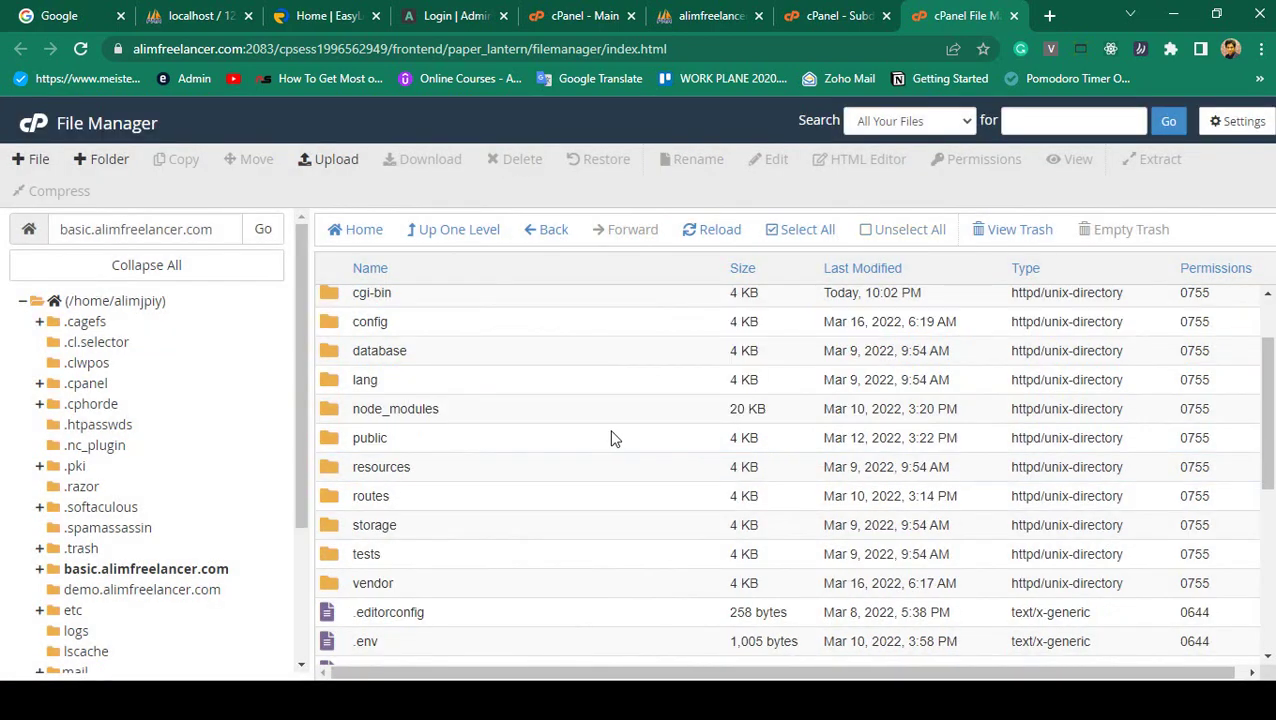
- Select the .env file in the site root
scroll(610, 437, "down", 3)
scroll(607, 435, "up", 1)
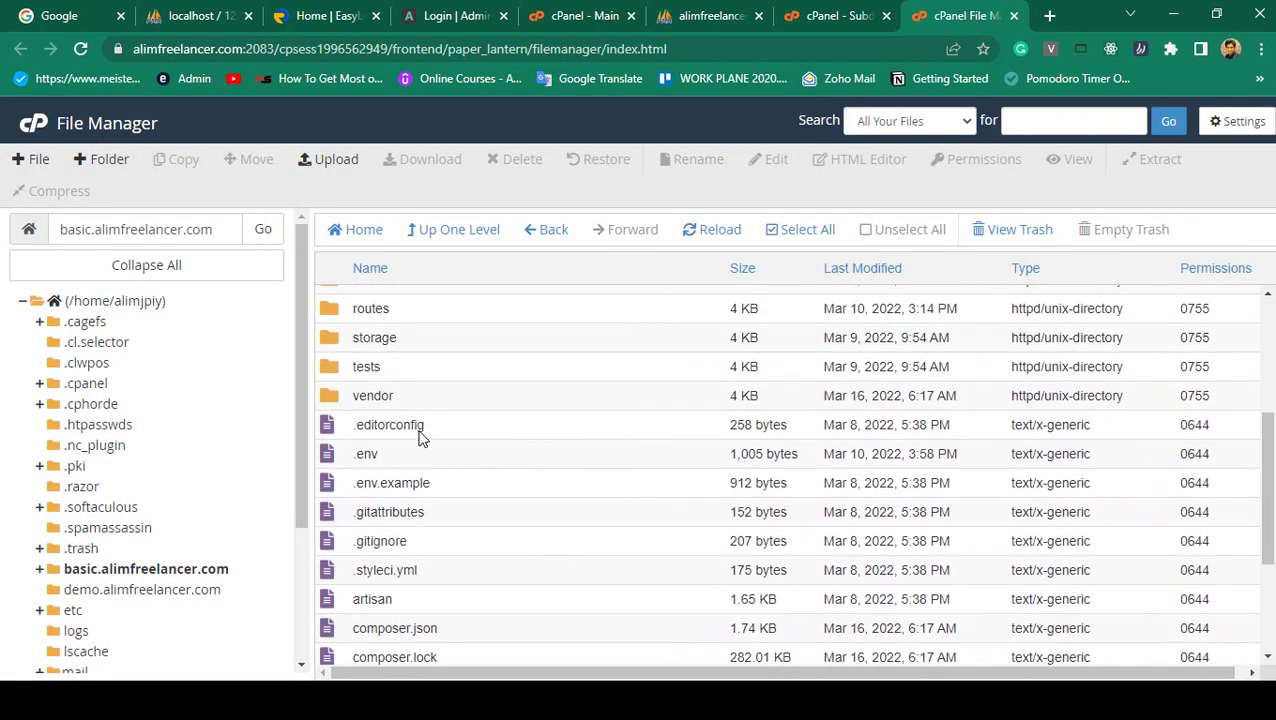
left_click(385, 452)
- Open .env for editing and replace DB_DATABASE 'website' with the hosted database name alimjpiy_demo
right_click(385, 453)
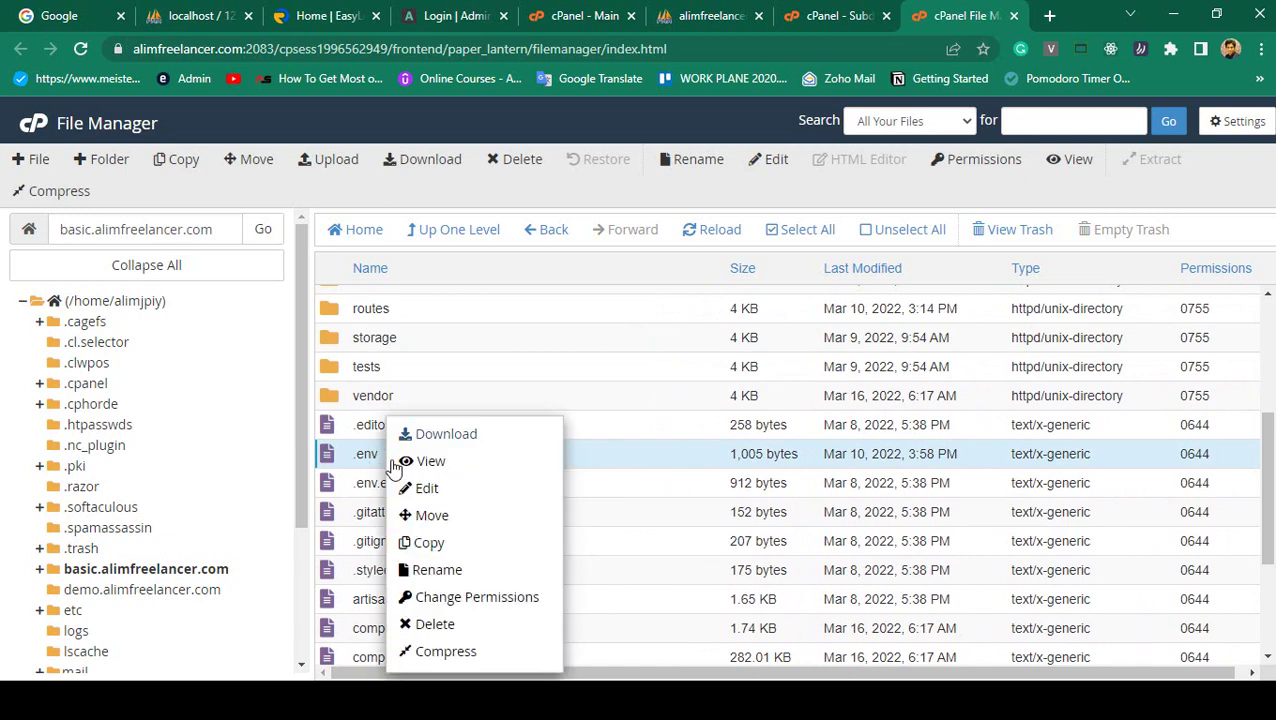
left_click(423, 490)
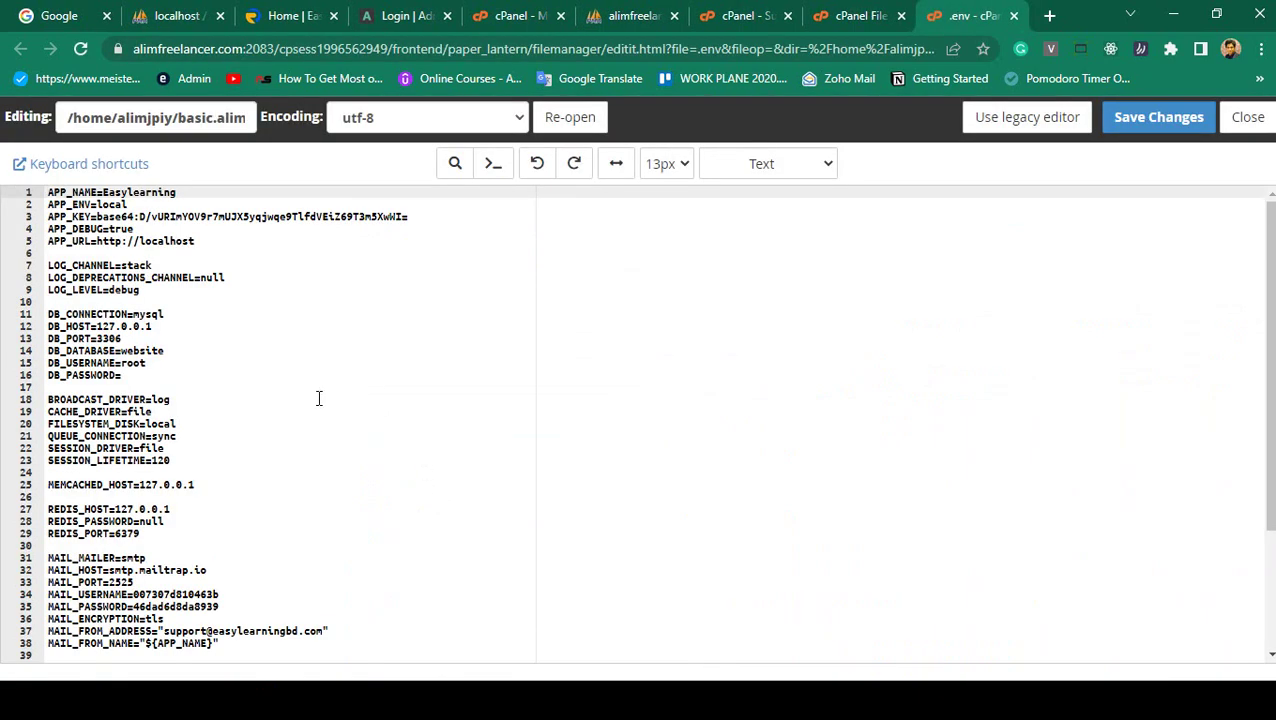
double_click(145, 350)
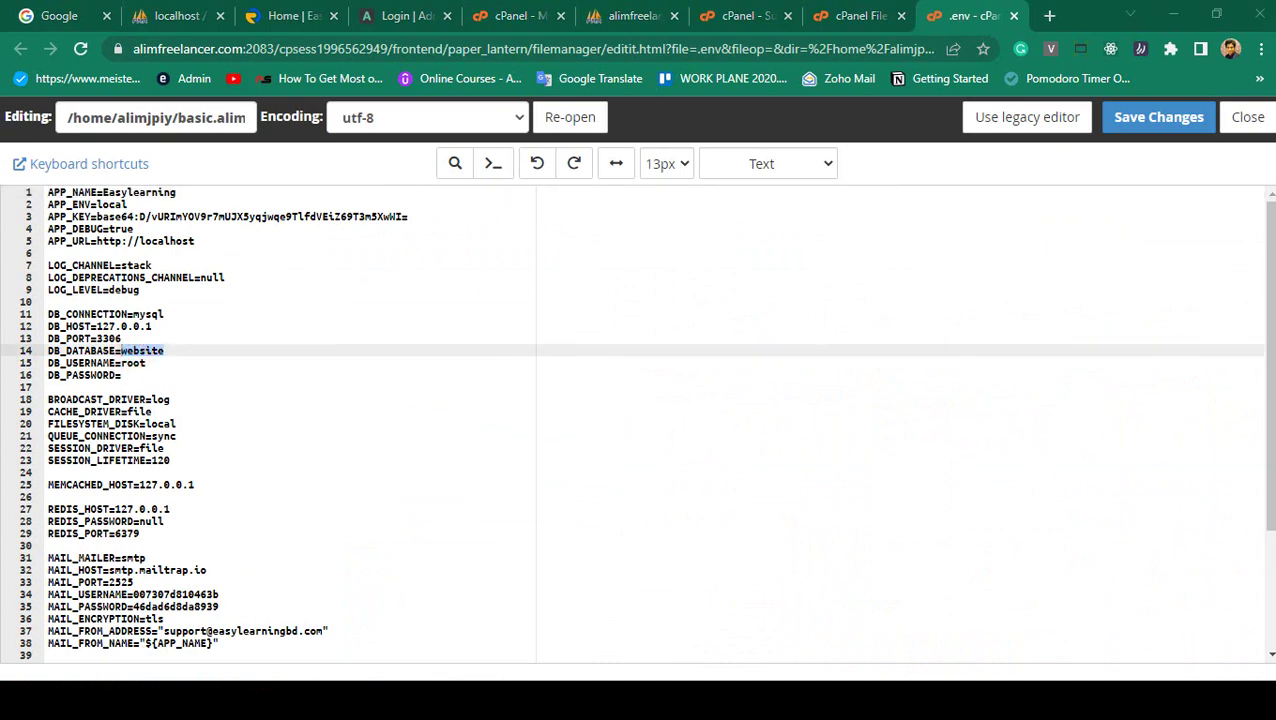
key("alt+Tab")
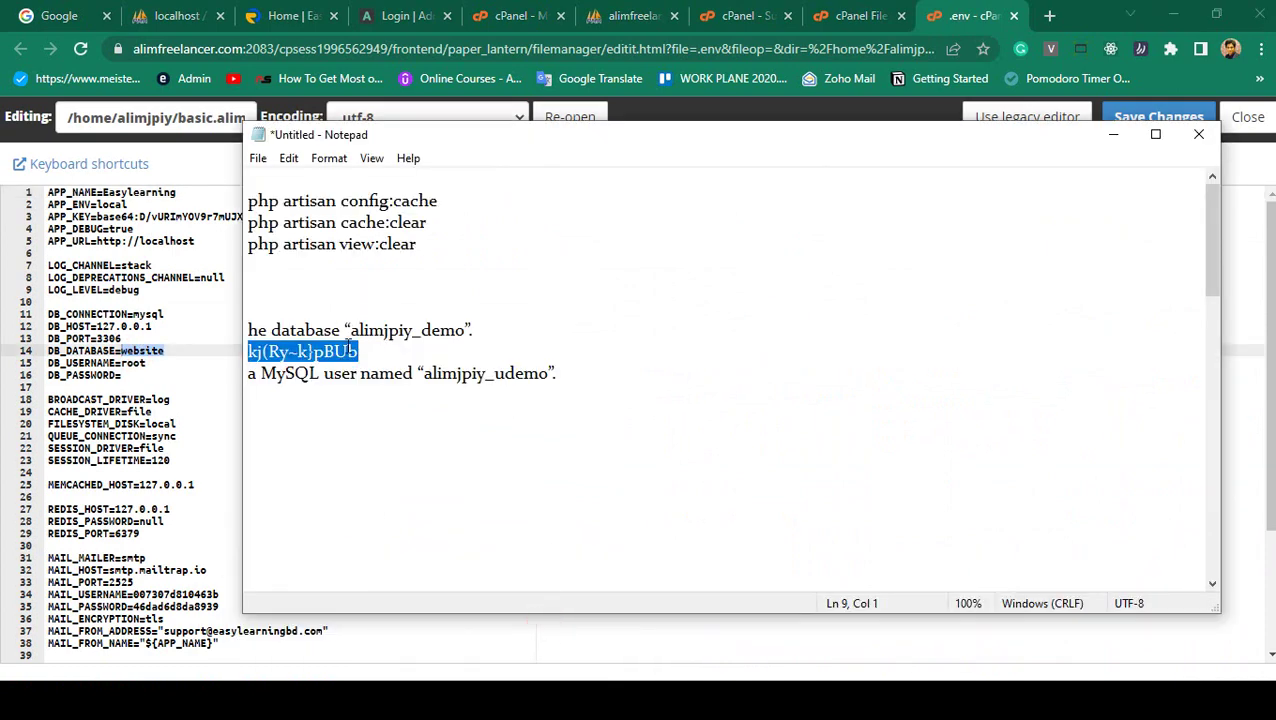
left_click(403, 432)
left_click_drag(350, 331, 466, 331)
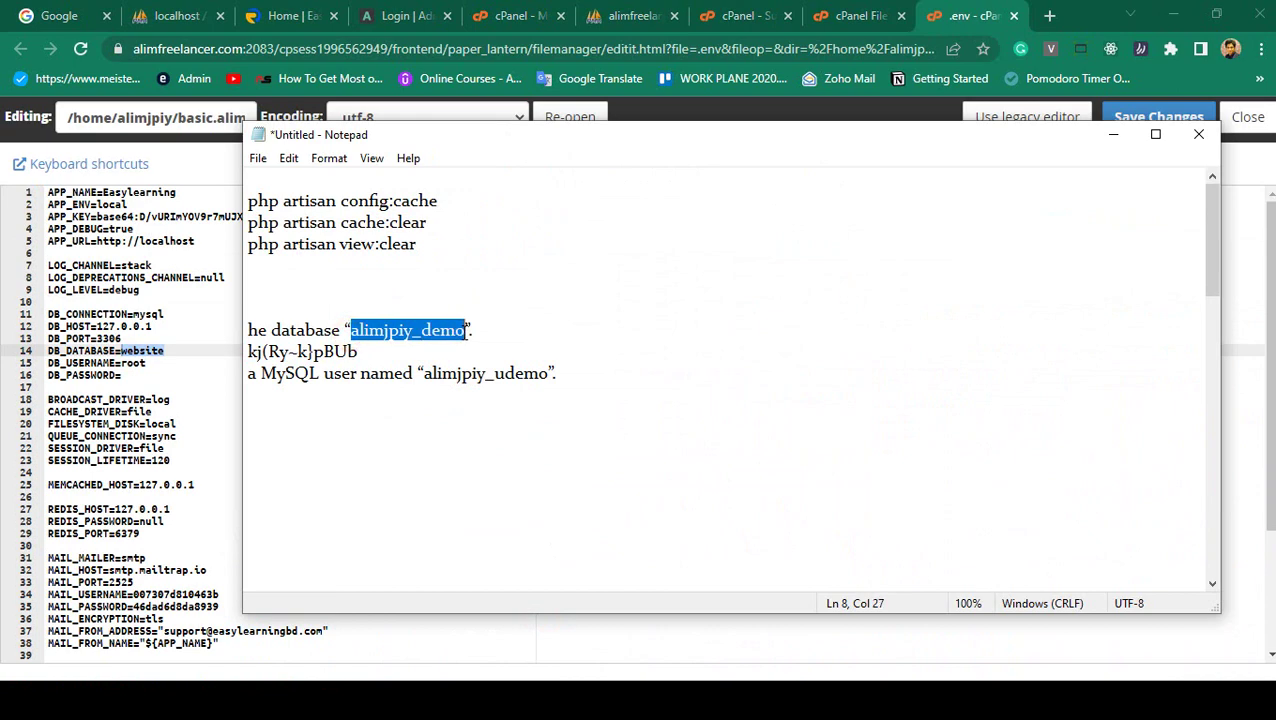
key("ctrl+c")
key("alt+Tab")
key("ctrl+v")
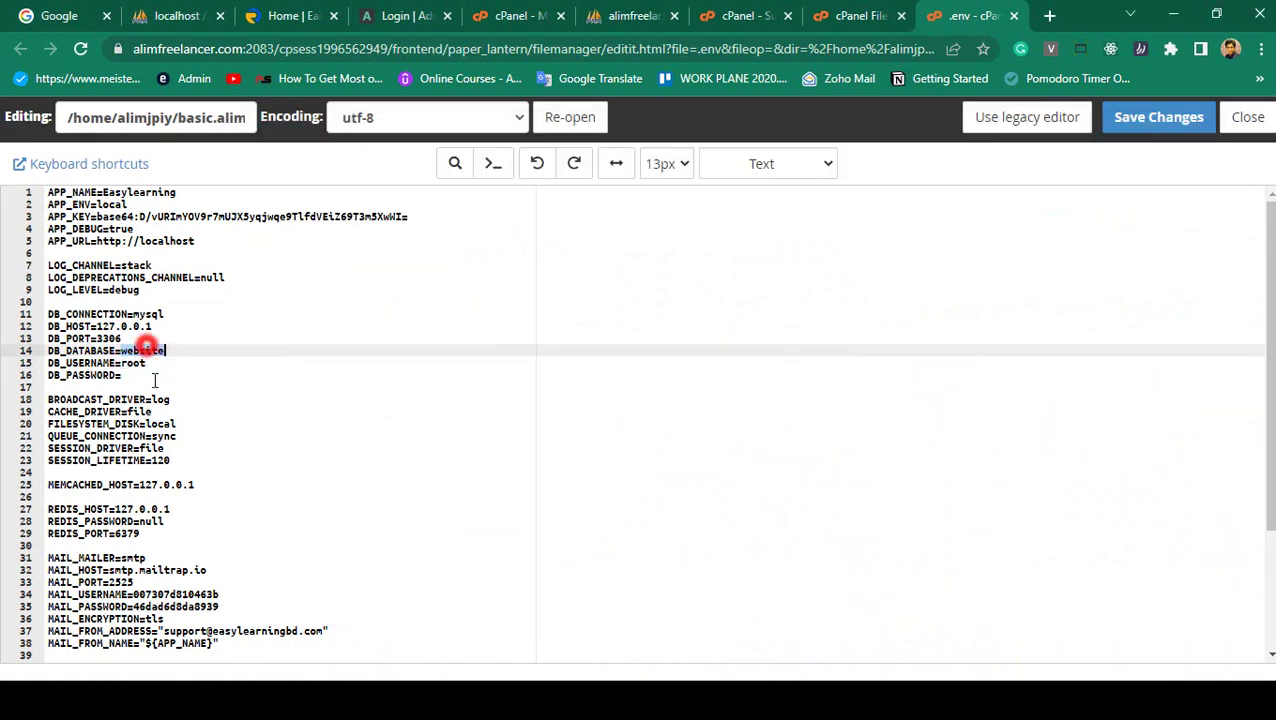
- Paste the database password from the Notepad notes after DB_PASSWORD=
mouse_move(437, 700)
left_click(530, 625)
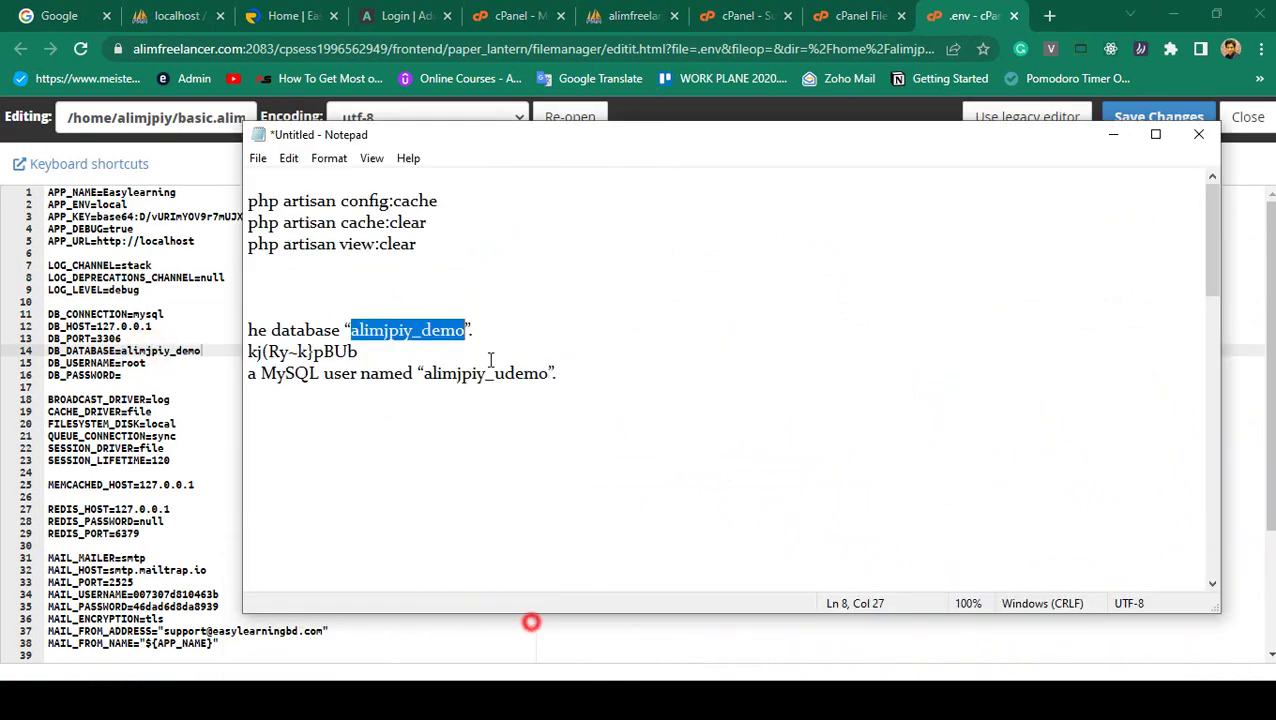
left_click_drag(358, 351, 229, 364)
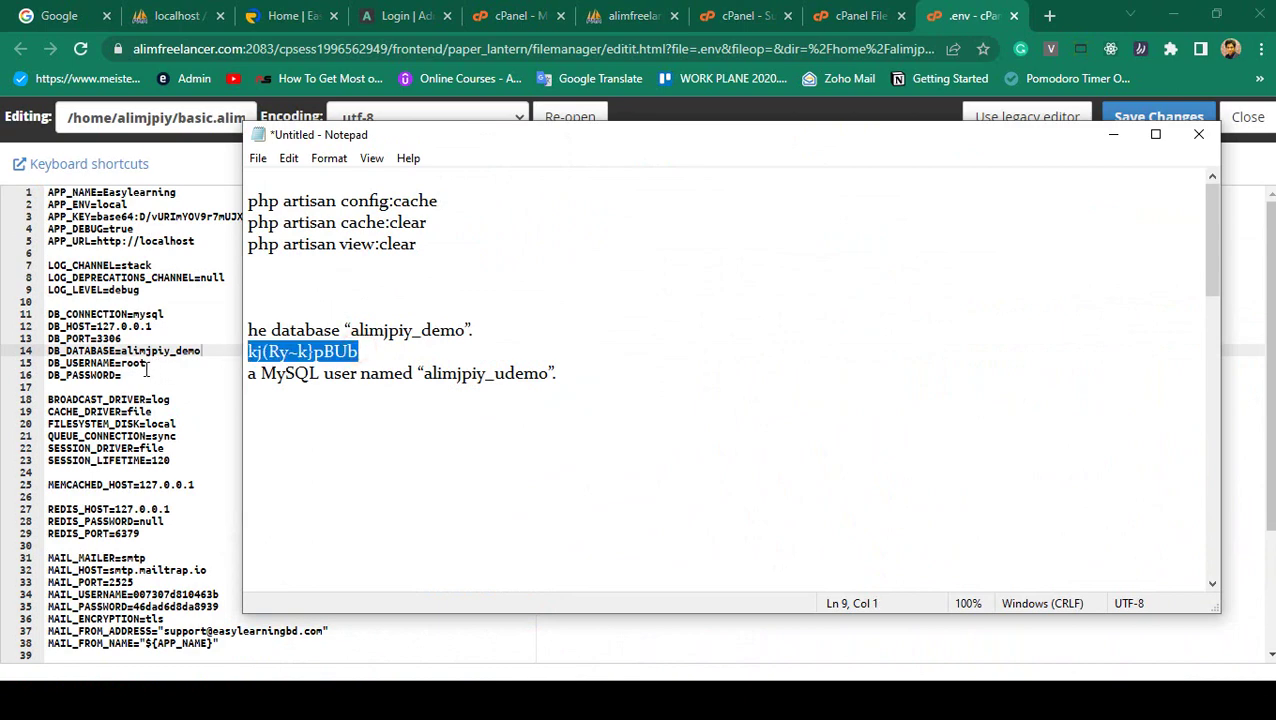
key("ctrl+c")
left_click(150, 372)
key("ctrl+v")
- Replace the DB_USERNAME value 'root' with the MySQL user name from the notes
mouse_move(437, 700)
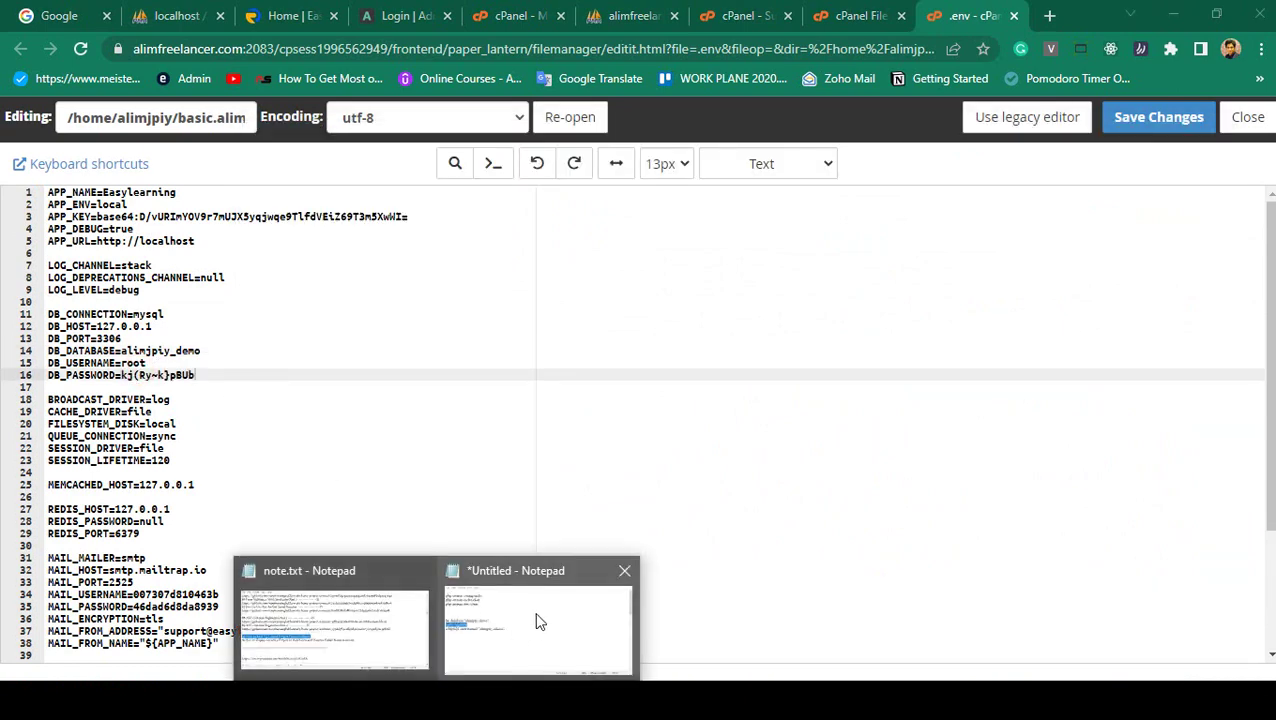
left_click(532, 615)
left_click(498, 373)
left_click_drag(548, 373, 425, 373)
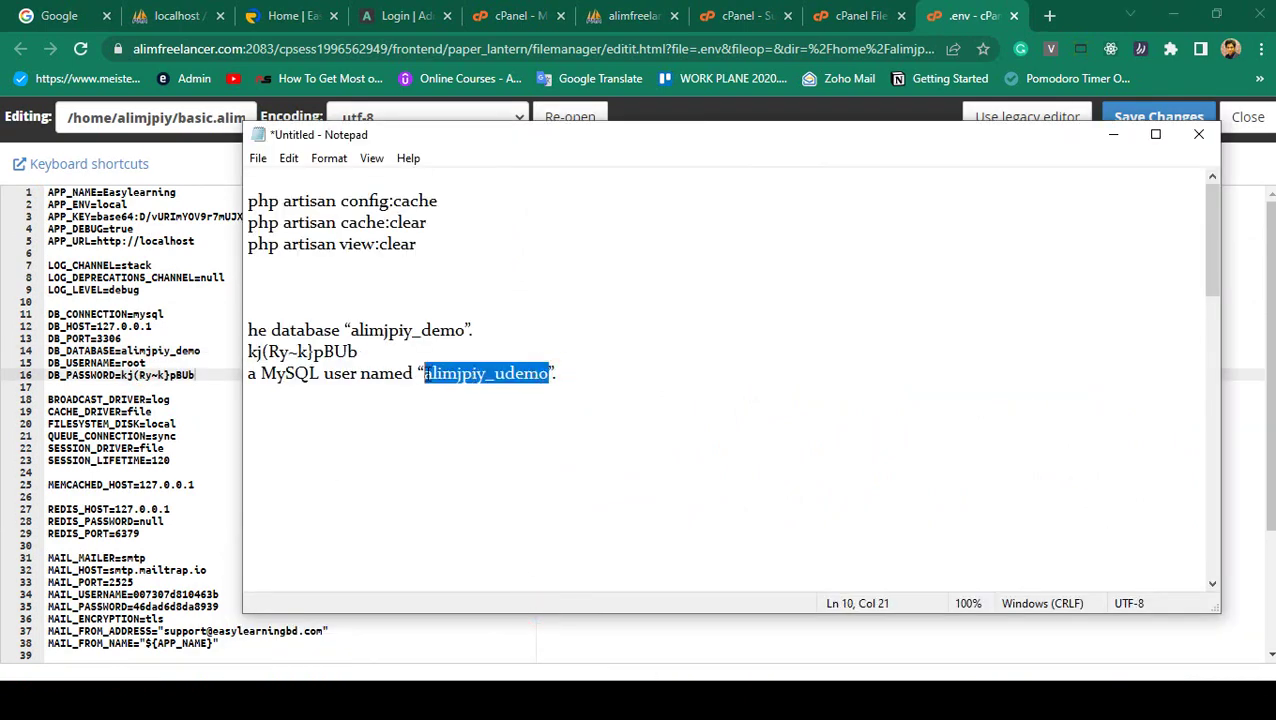
left_click(152, 365)
double_click(134, 363)
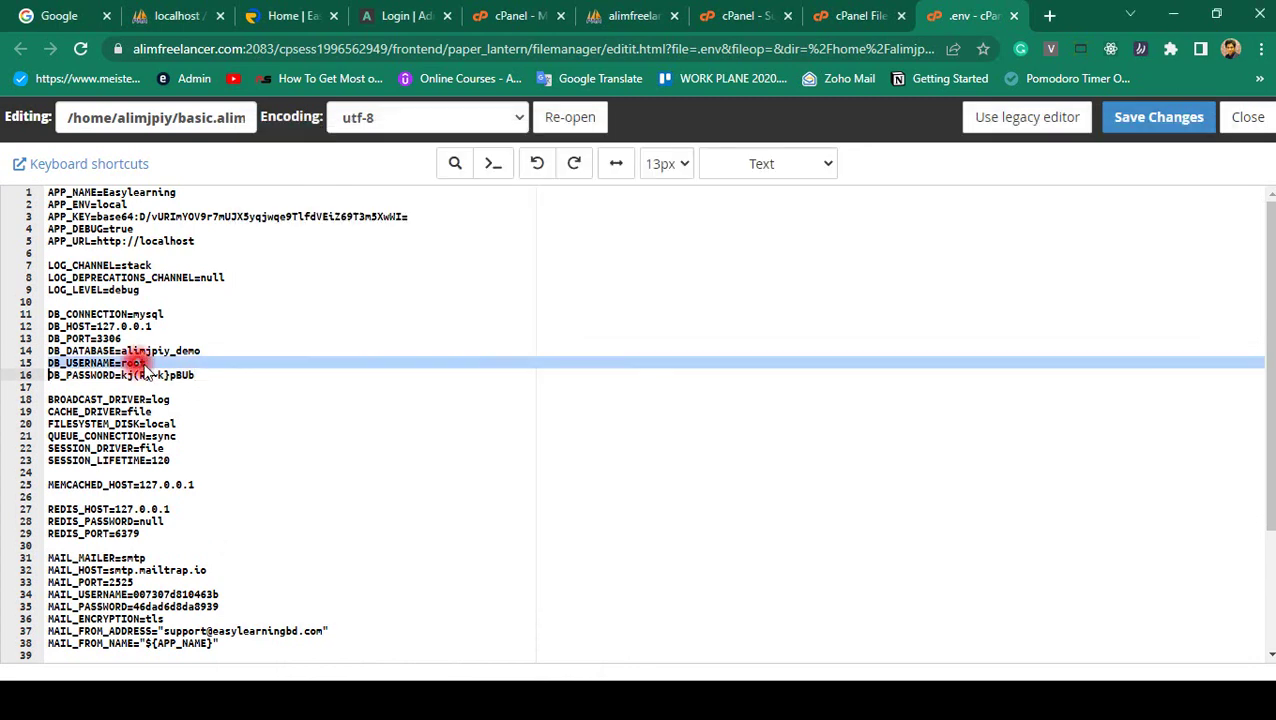
key("ctrl+v")
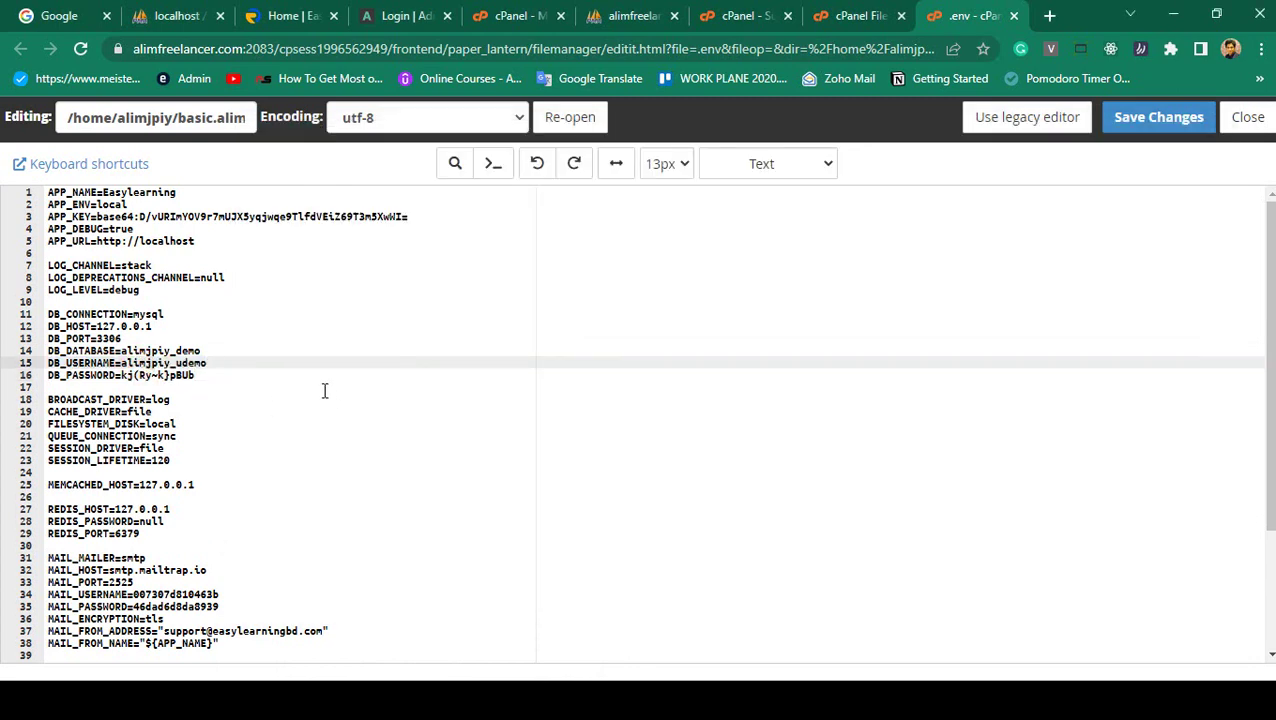
- Verify the database name in phpMyAdmin and review the DB_DATABASE, DB_USERNAME and DB_PASSWORD values
left_click(665, 12)
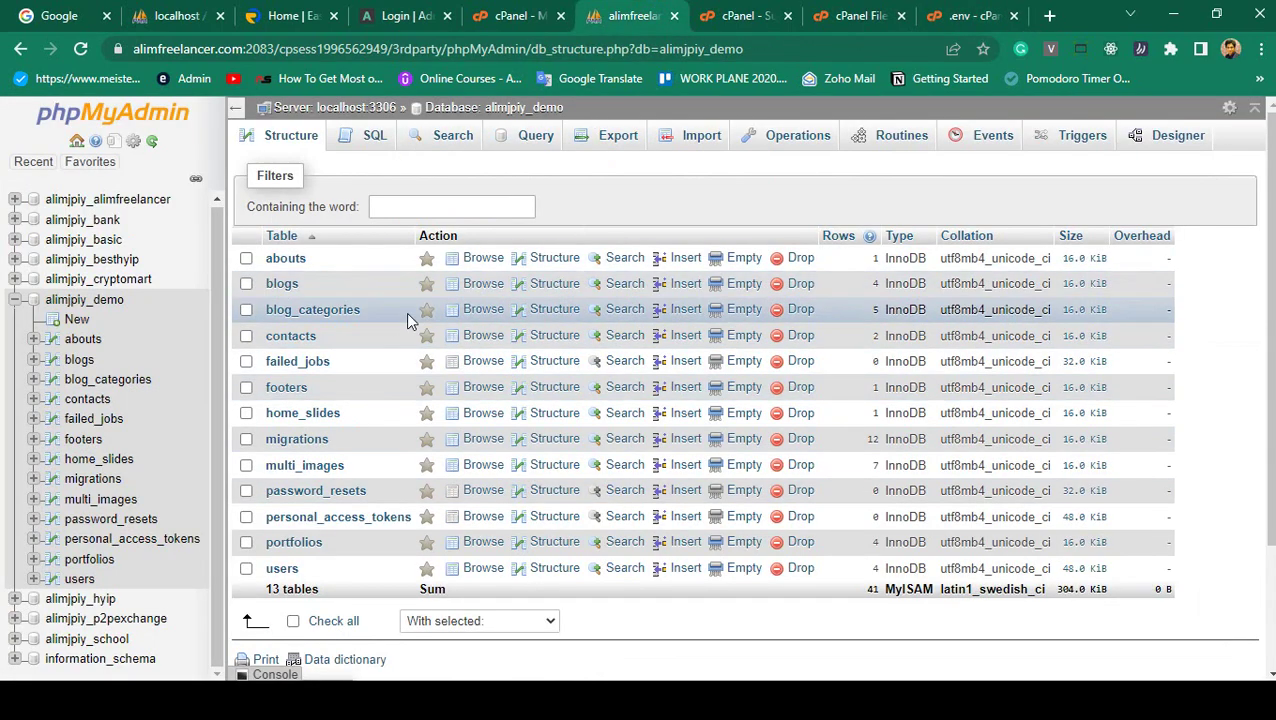
left_click(955, 10)
left_click(224, 373)
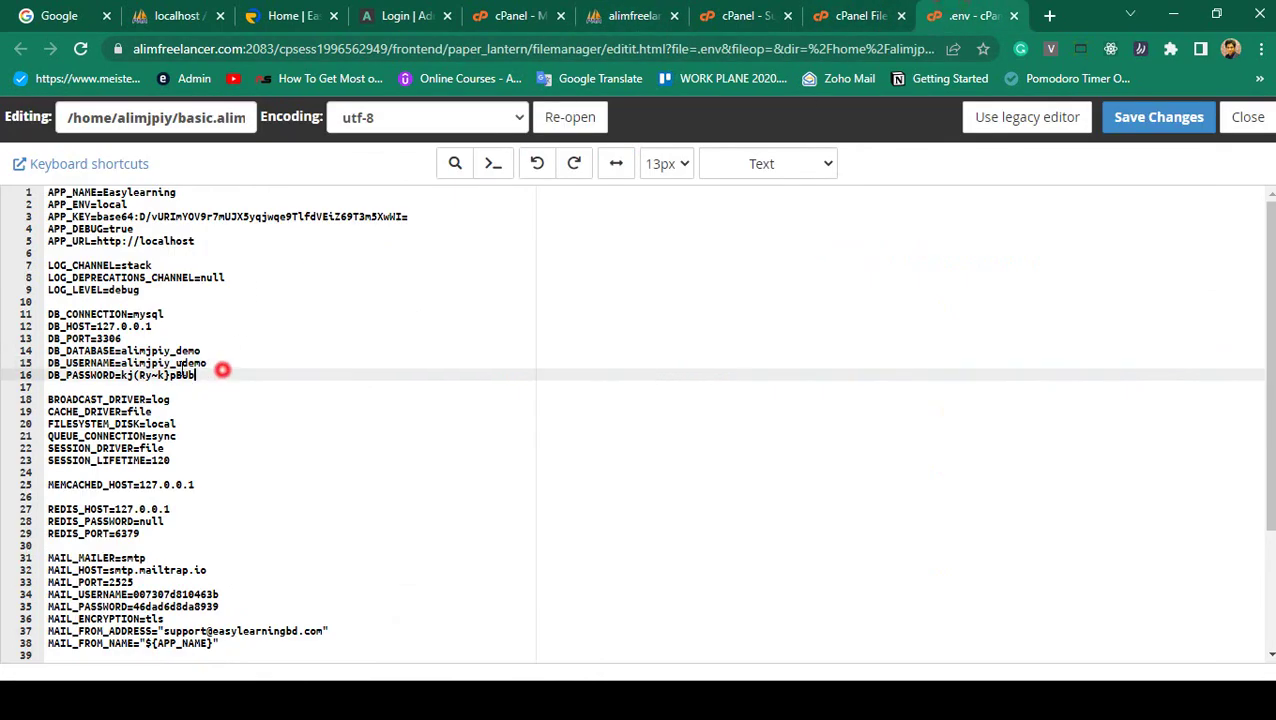
left_click_drag(120, 351, 222, 351)
left_click_drag(120, 363, 234, 358)
left_click_drag(120, 375, 222, 375)
left_click(245, 390)
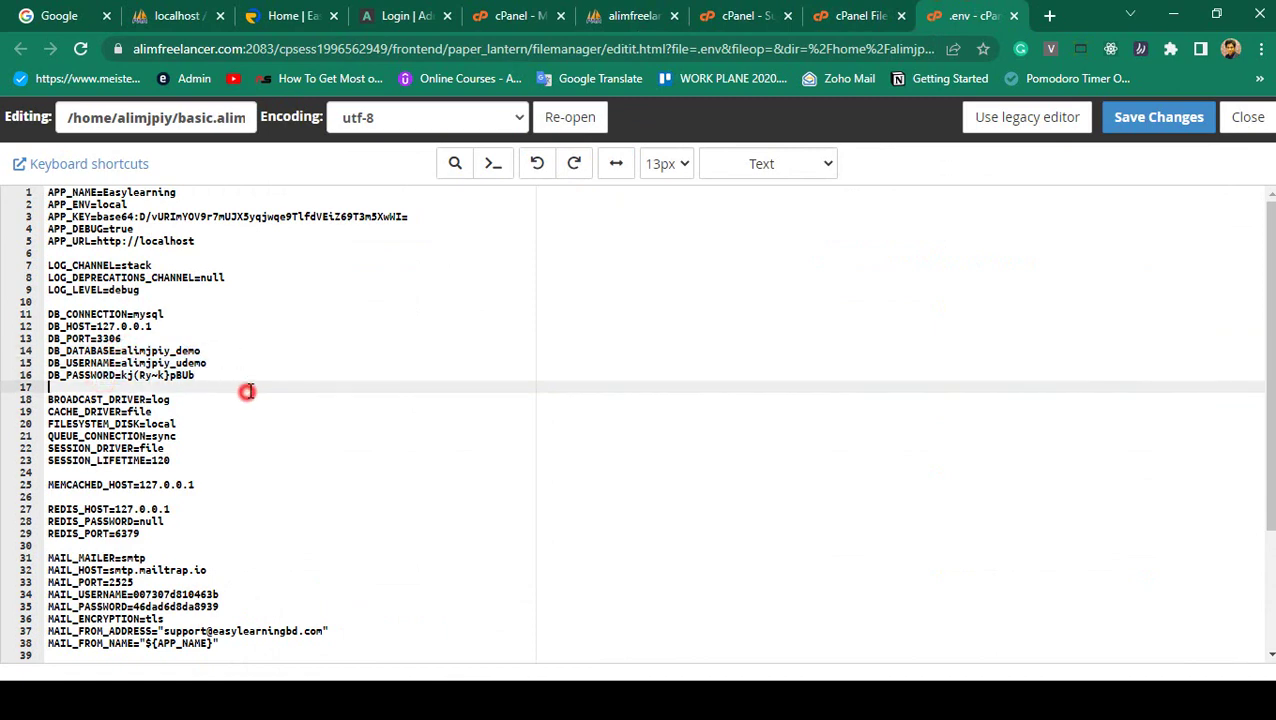
- Save the .env changes and close the editor
left_click(1148, 119)
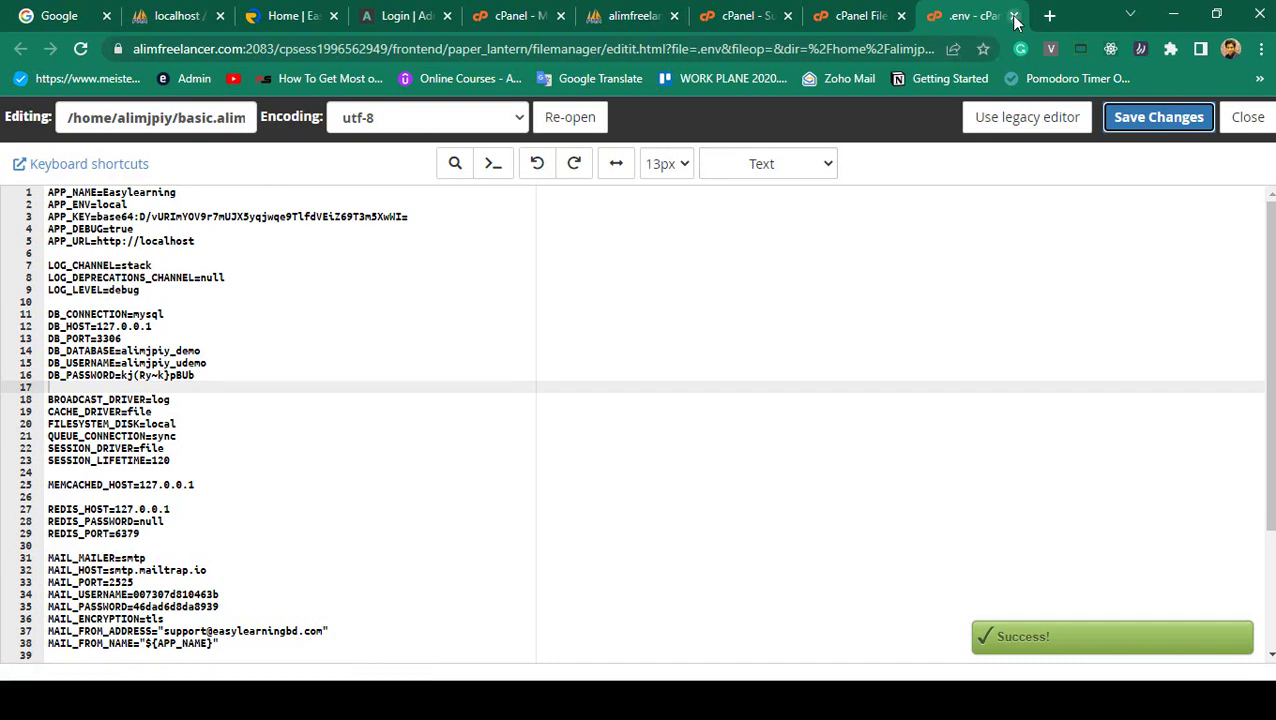
left_click(1015, 17)
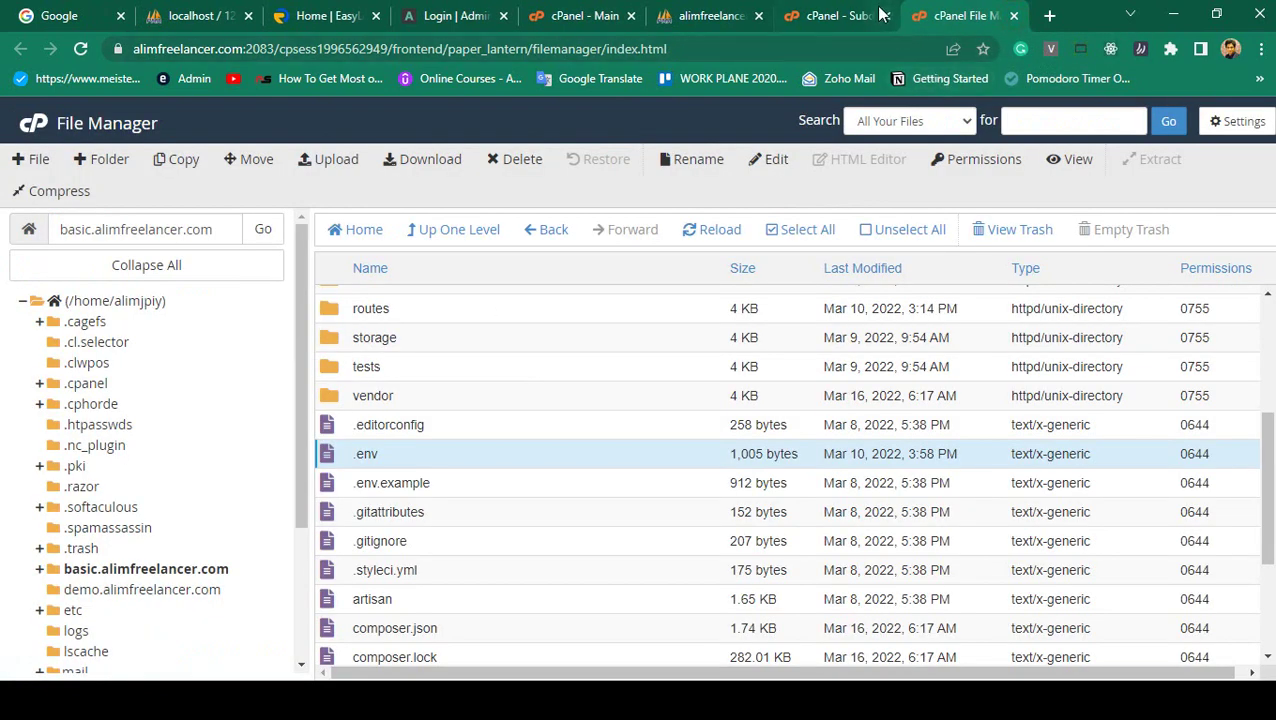
left_click(801, 12)
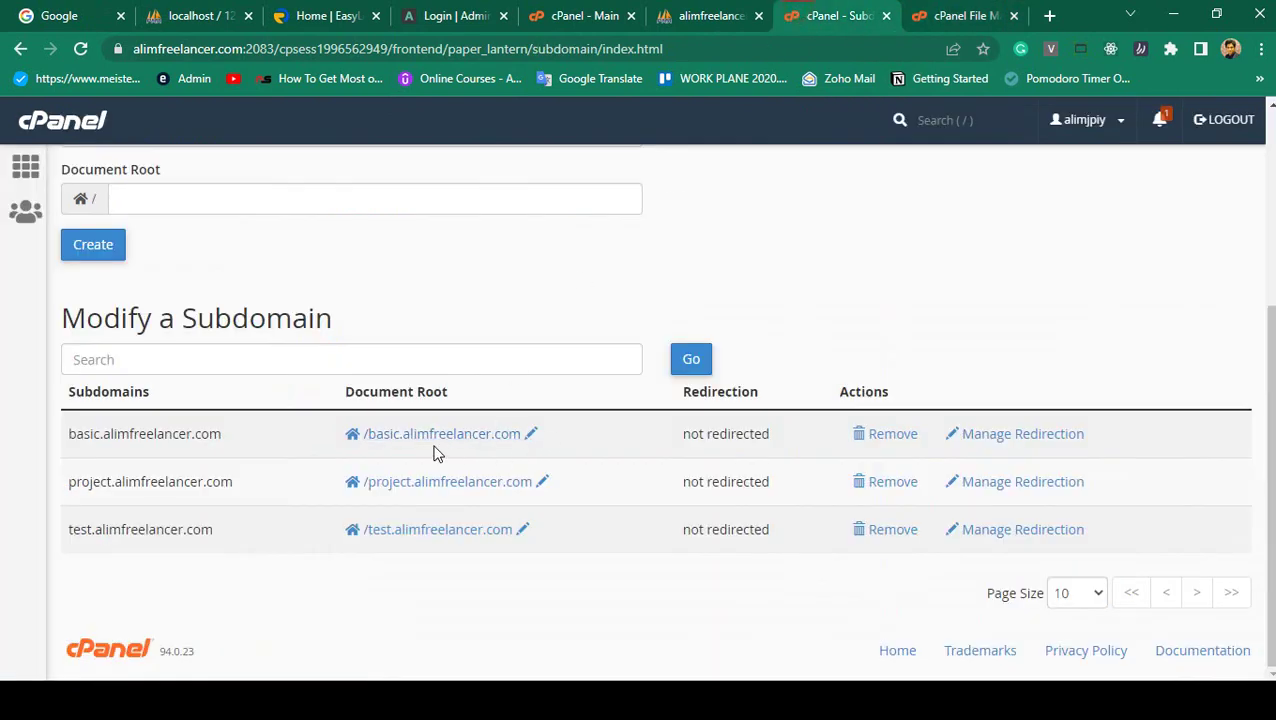
- Load the basic subdomain's address in a new Chrome tab
left_click_drag(549, 443, 373, 437)
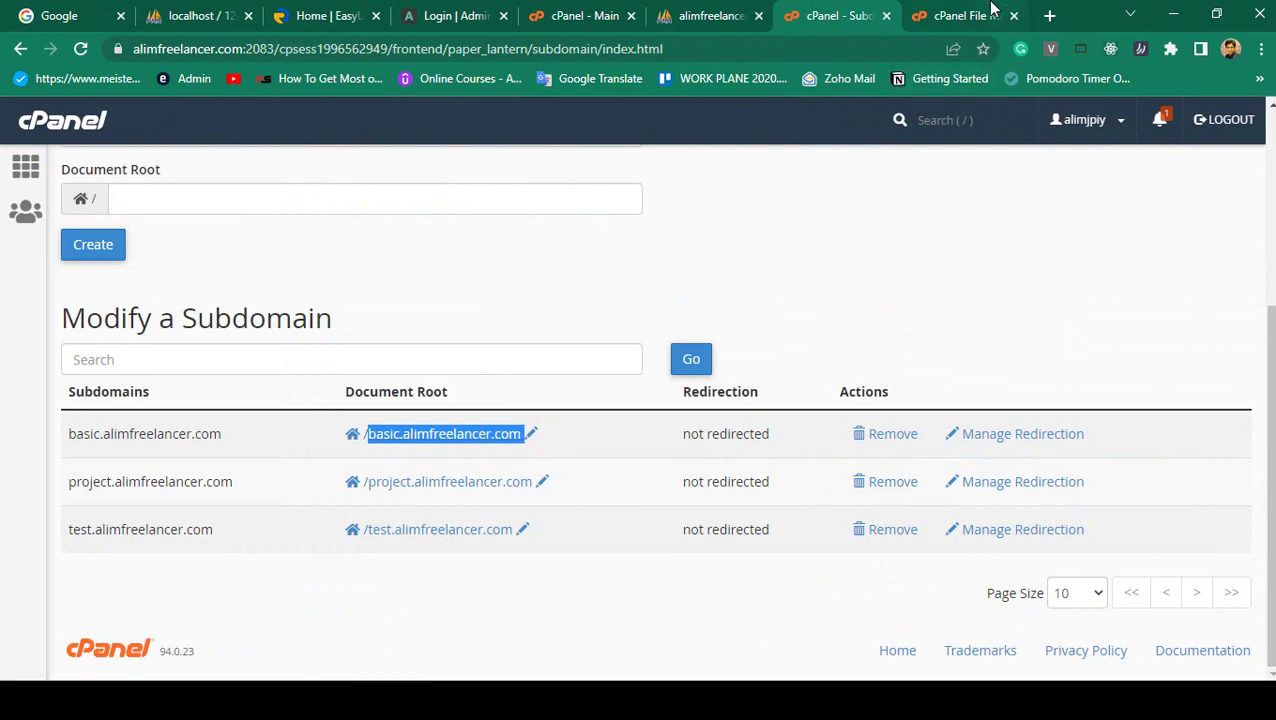
left_click(990, 15)
left_click(1049, 15)
left_click(786, 52)
key("ctrl+v")
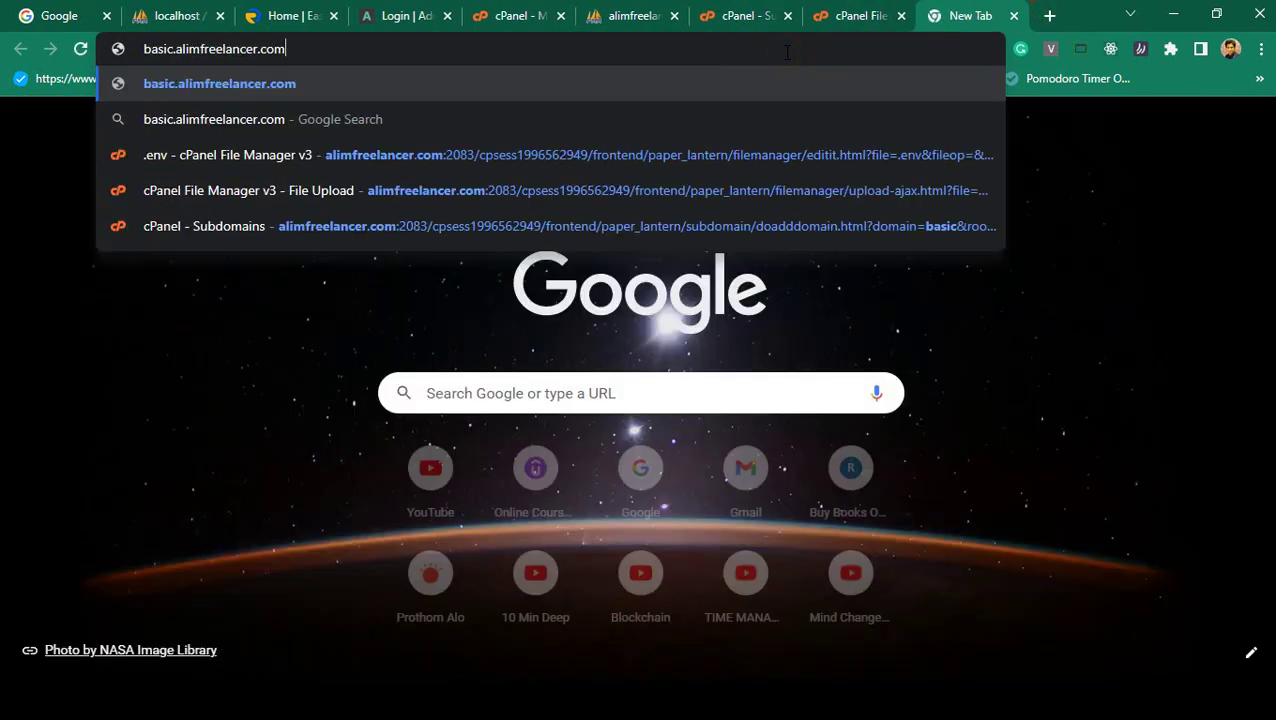
key("Return")
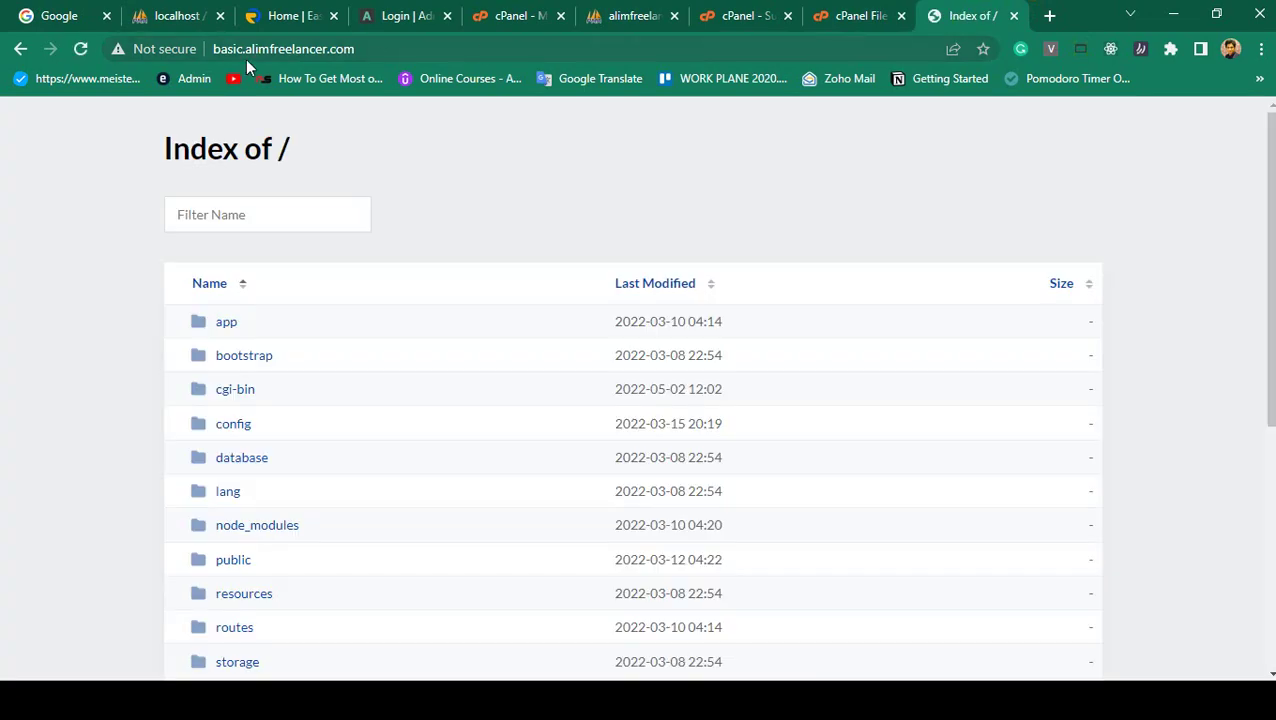
scroll(310, 239, "down", 5)
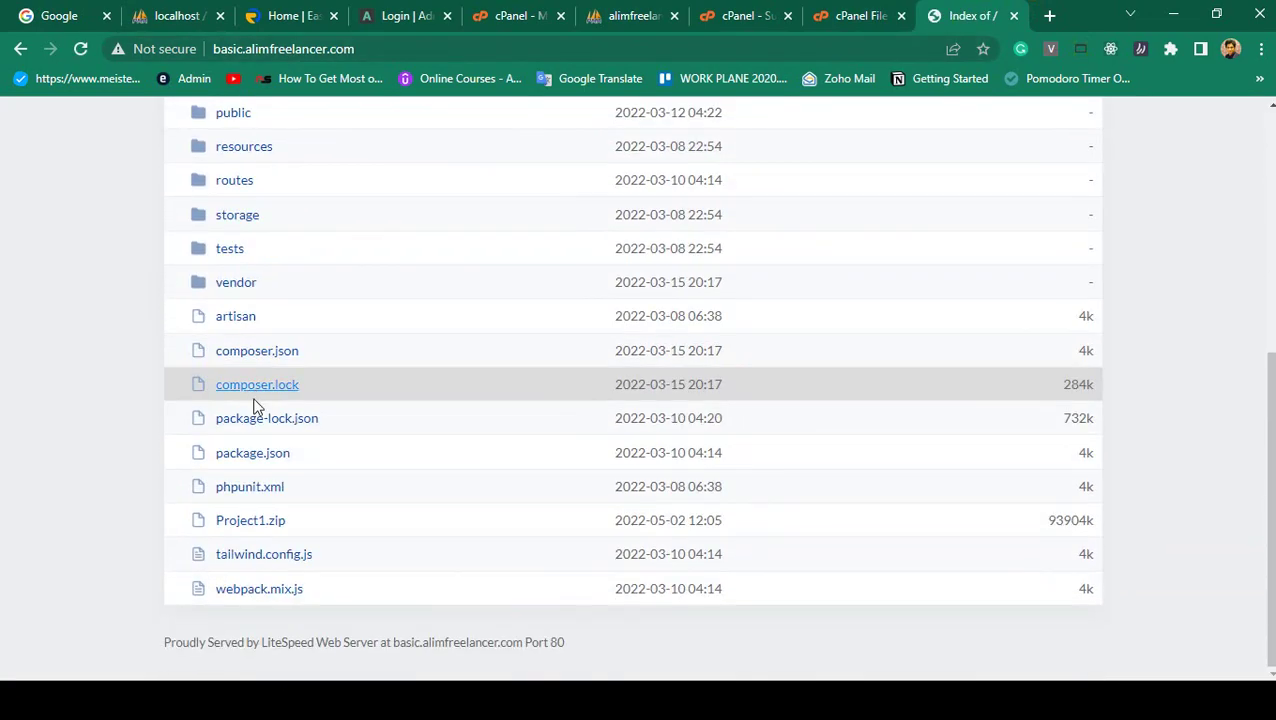
scroll(240, 390, "up", 5)
scroll(228, 208, "down", 2)
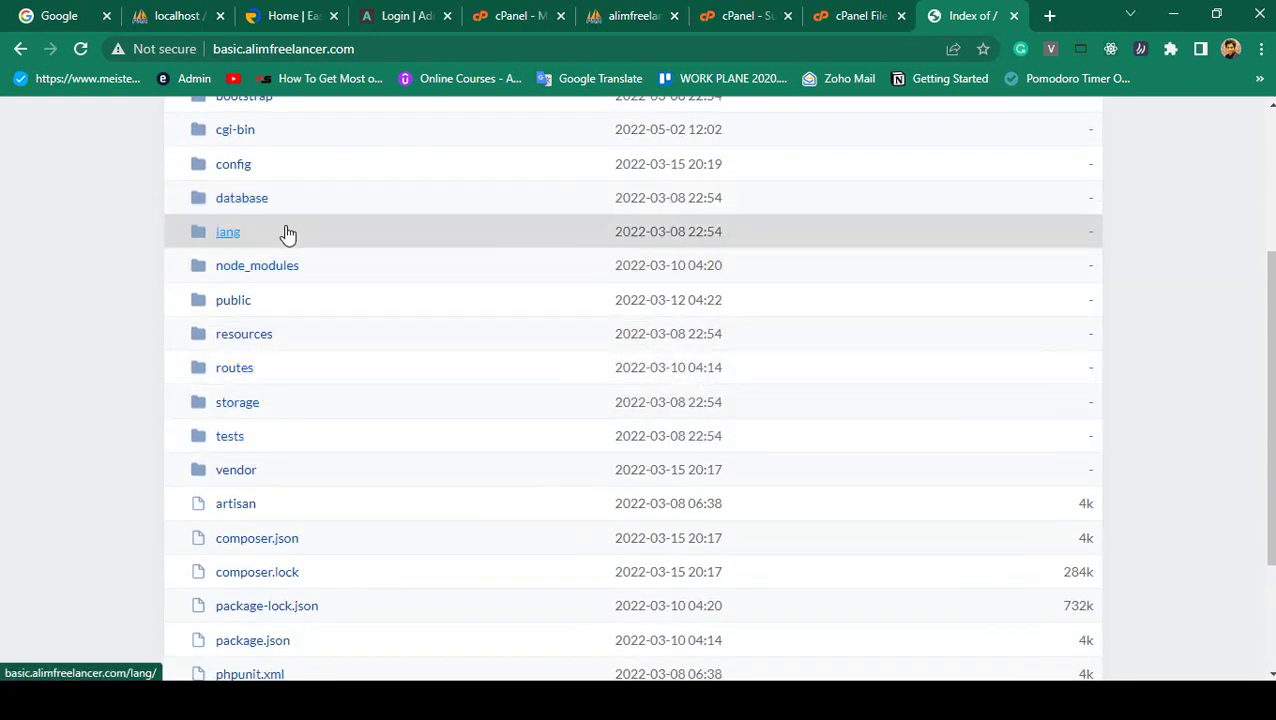
- Open the site's public folder and read the Composer error requiring PHP >= 8.0.2
left_click(228, 299)
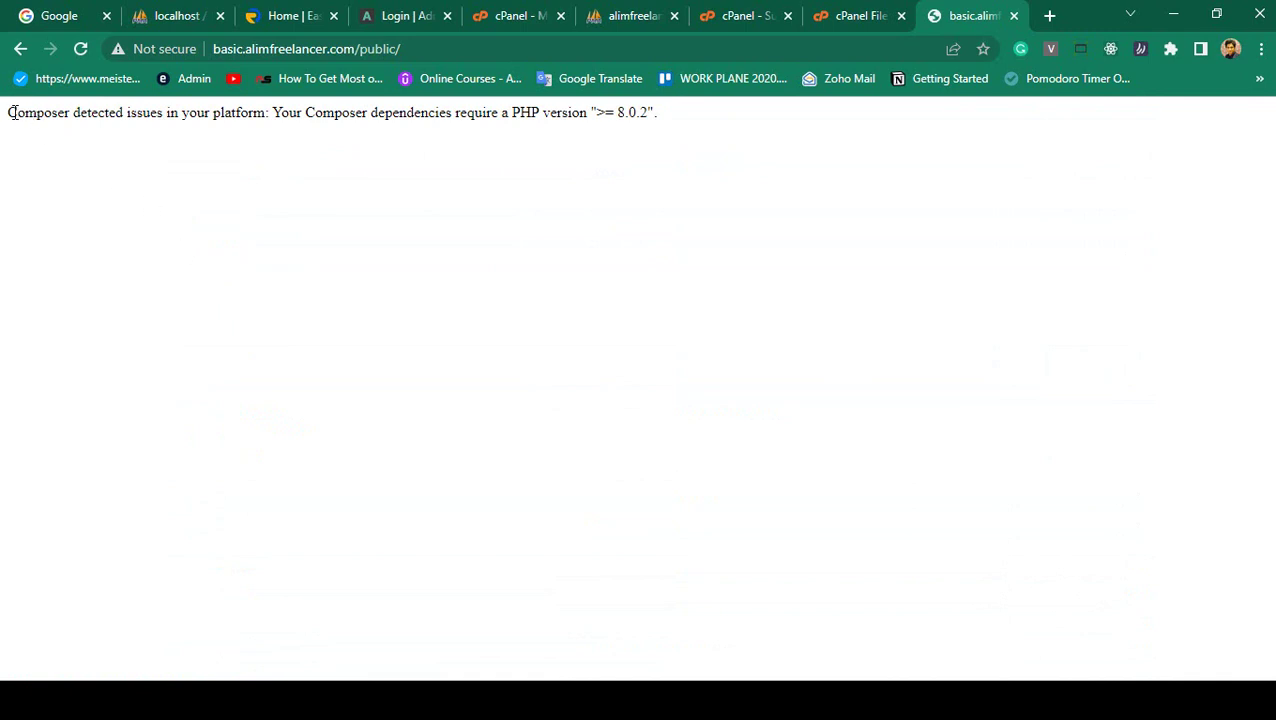
mouse_move(16, 115)
left_mouse_down()
mouse_move(631, 110)
mouse_move(680, 121)
left_mouse_up()
left_click(322, 142)
left_click(680, 121)
left_click_drag(617, 112, 655, 118)
left_click(652, 117)
- Check the localhost XAMPP PHPInfo page showing PHP 8.1.2, then close it and return to cPanel
left_click(190, 10)
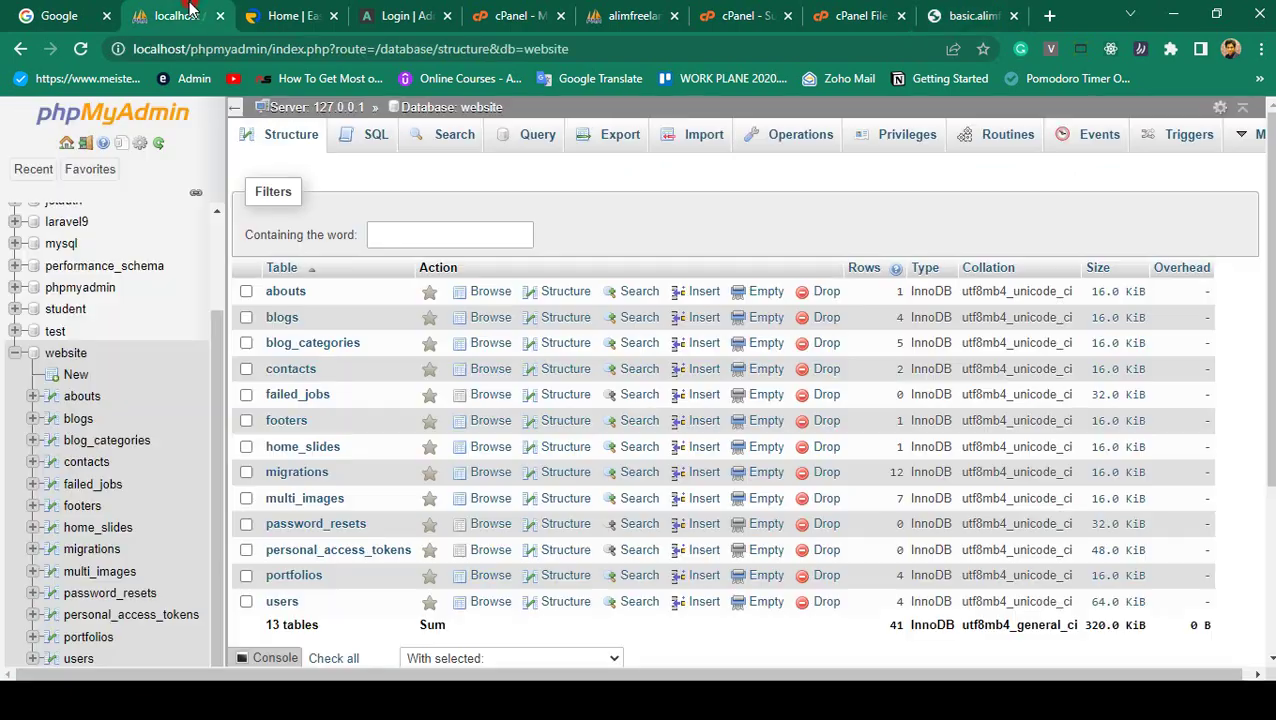
left_click(1049, 15)
type("l")
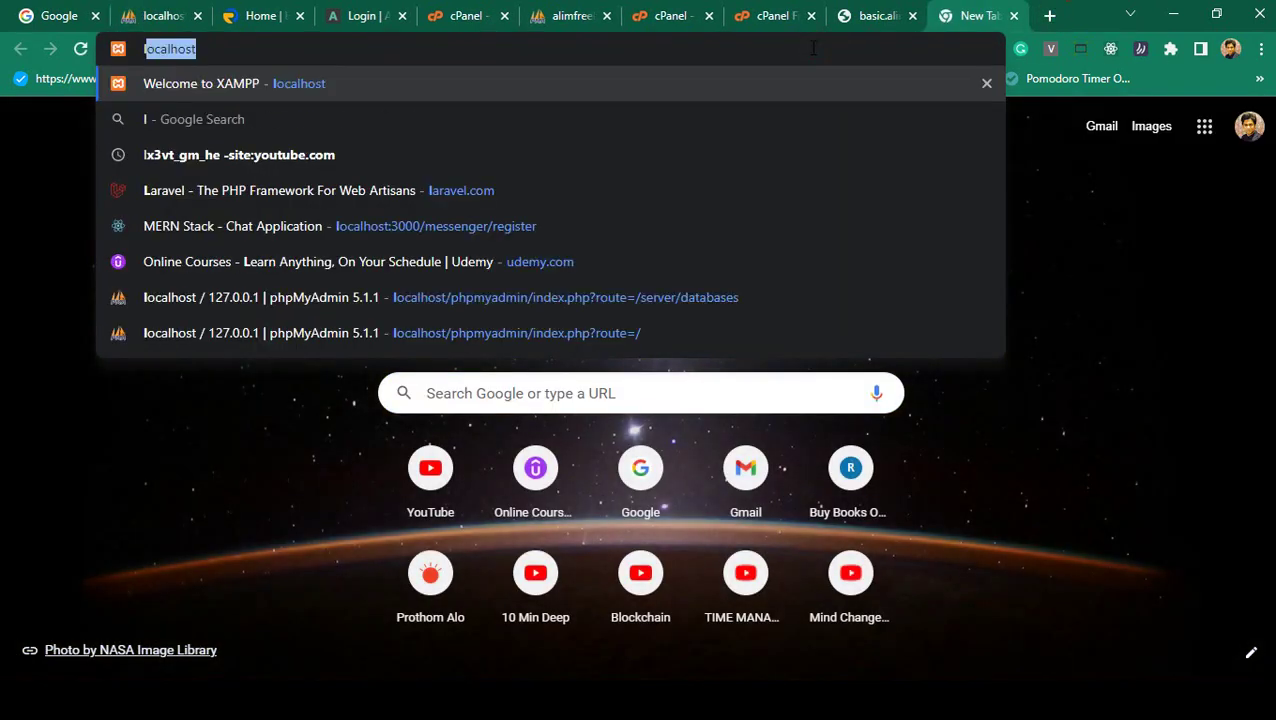
key("Return")
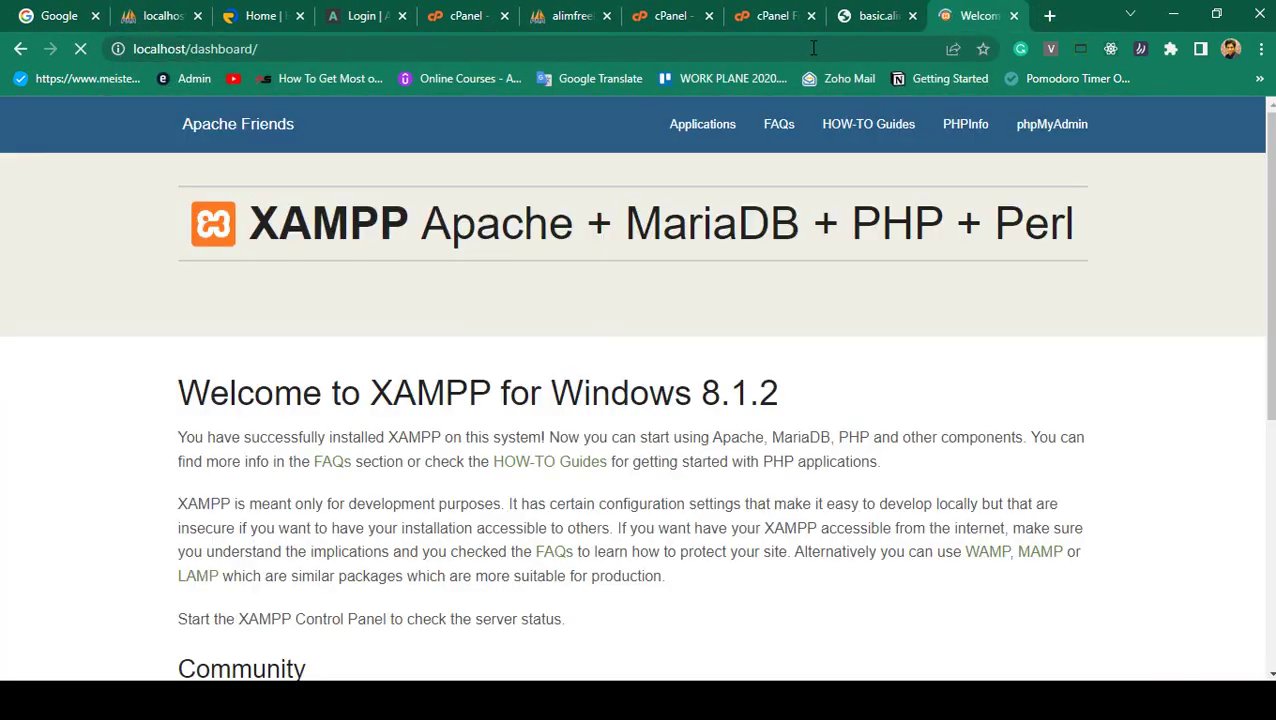
left_click(966, 124)
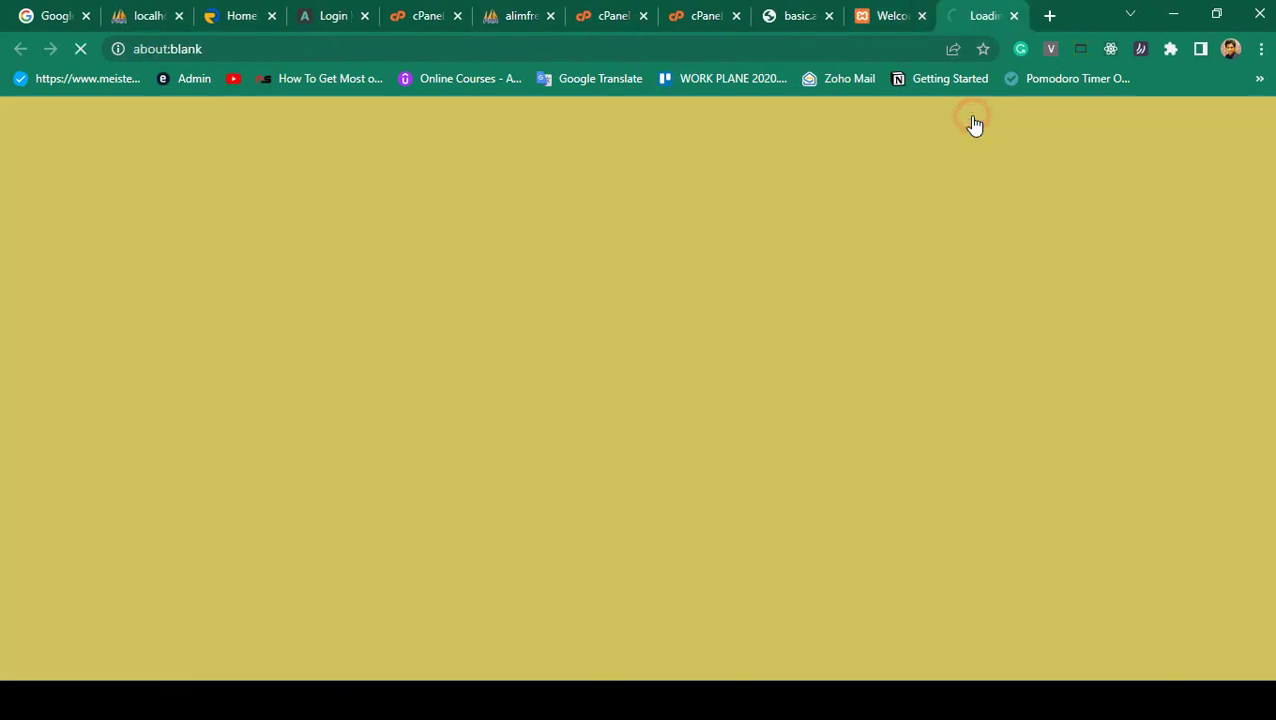
left_click_drag(306, 141, 340, 143)
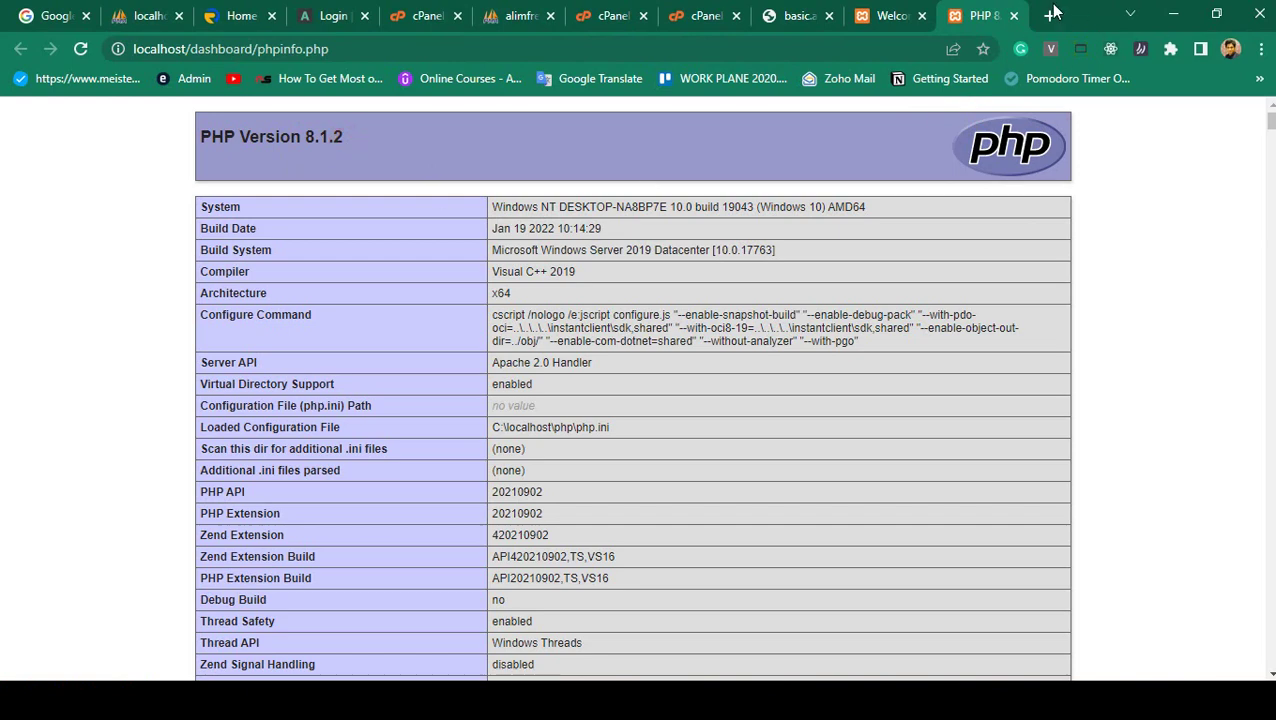
left_click(1013, 15)
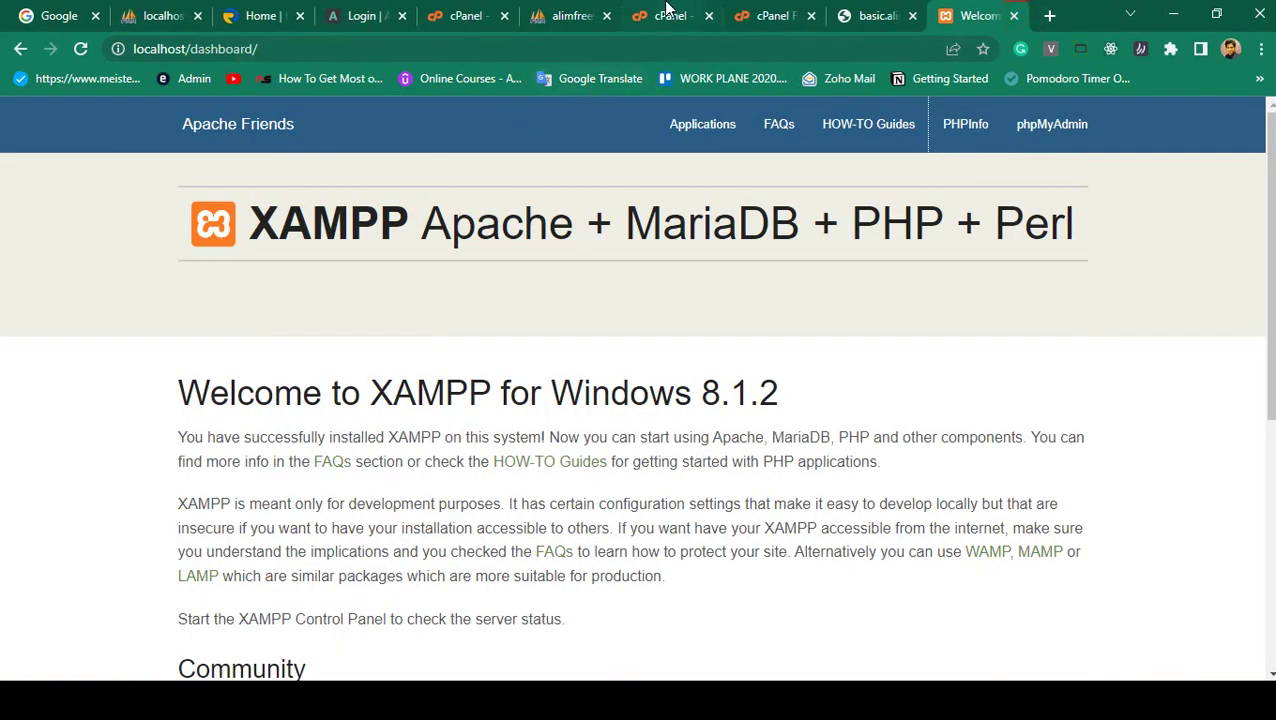
left_click(668, 15)
scroll(678, 199, "up", 2)
scroll(624, 174, "down", 2)
- Open cPanel's PHP Selector and choose PHP 8.1 from the version list
left_click(475, 12)
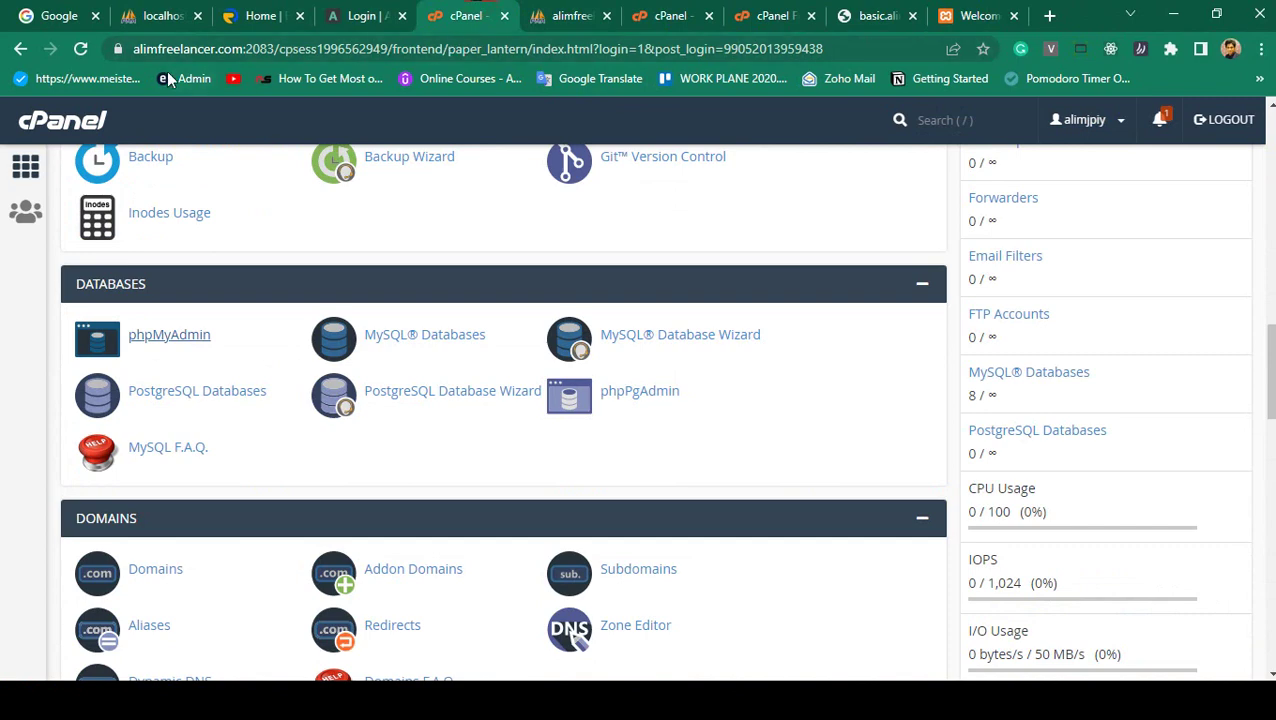
scroll(252, 189, "down", 4)
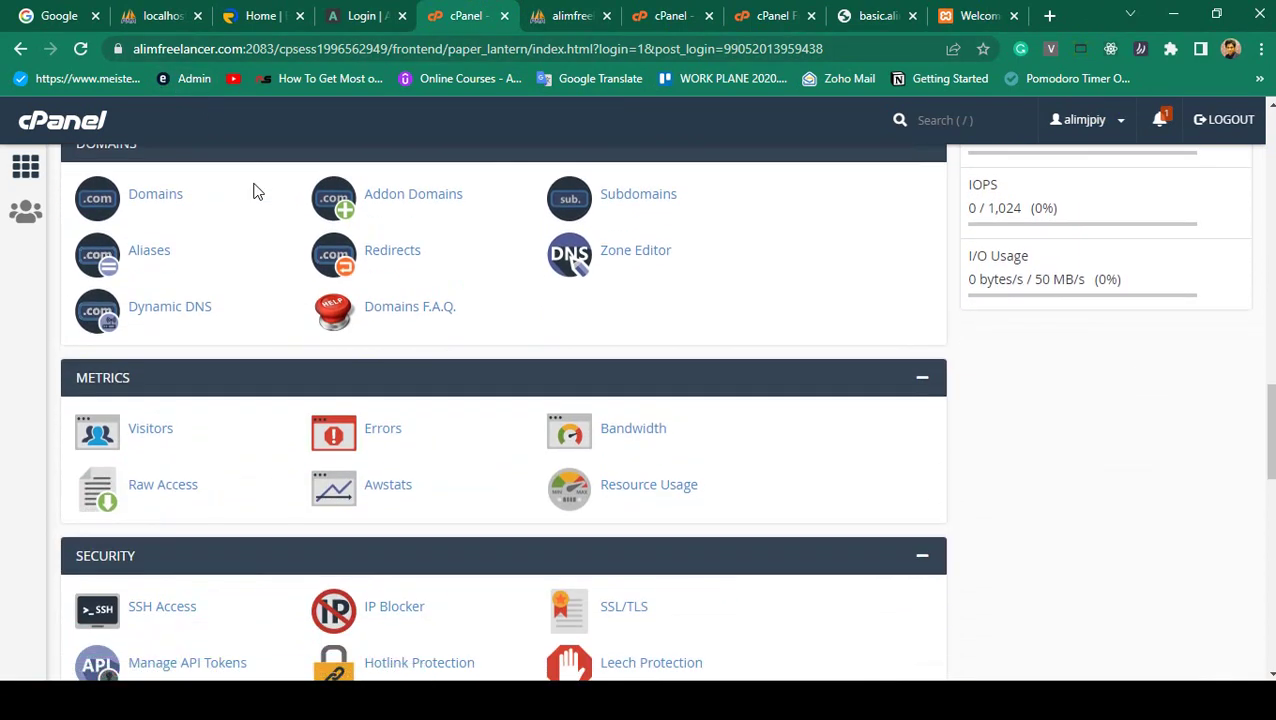
scroll(255, 192, "down", 6)
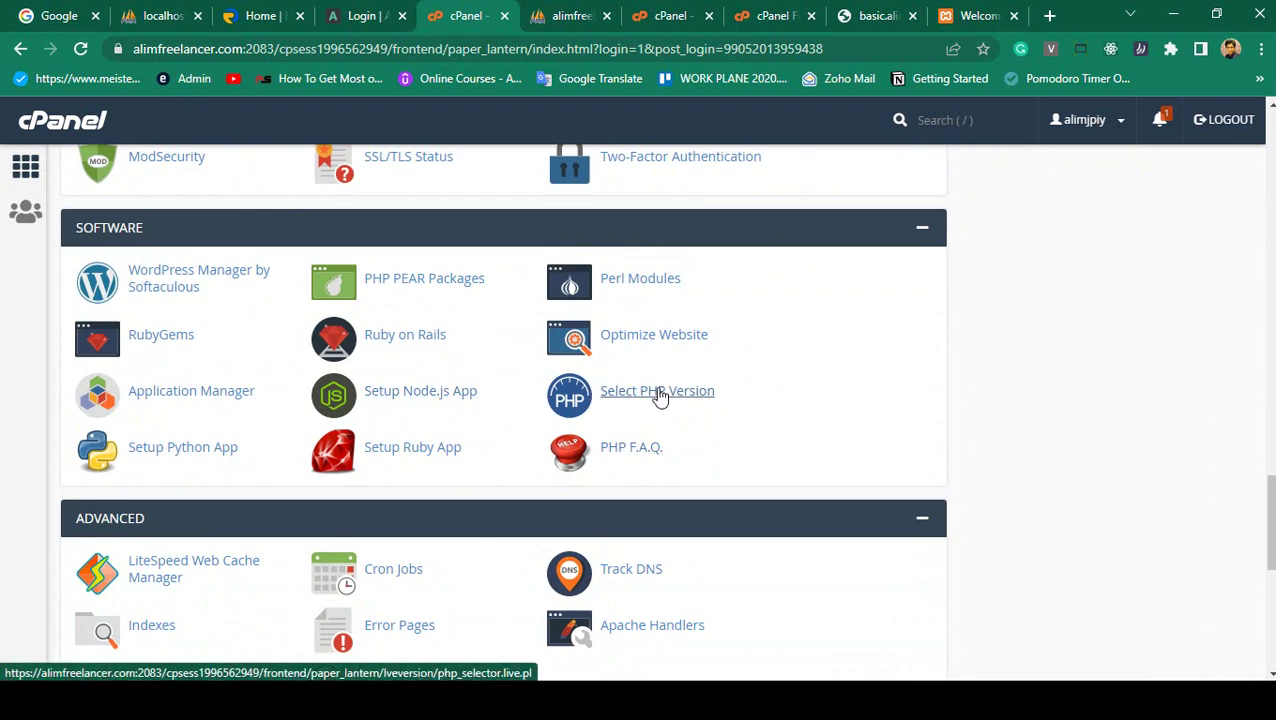
left_click(659, 394)
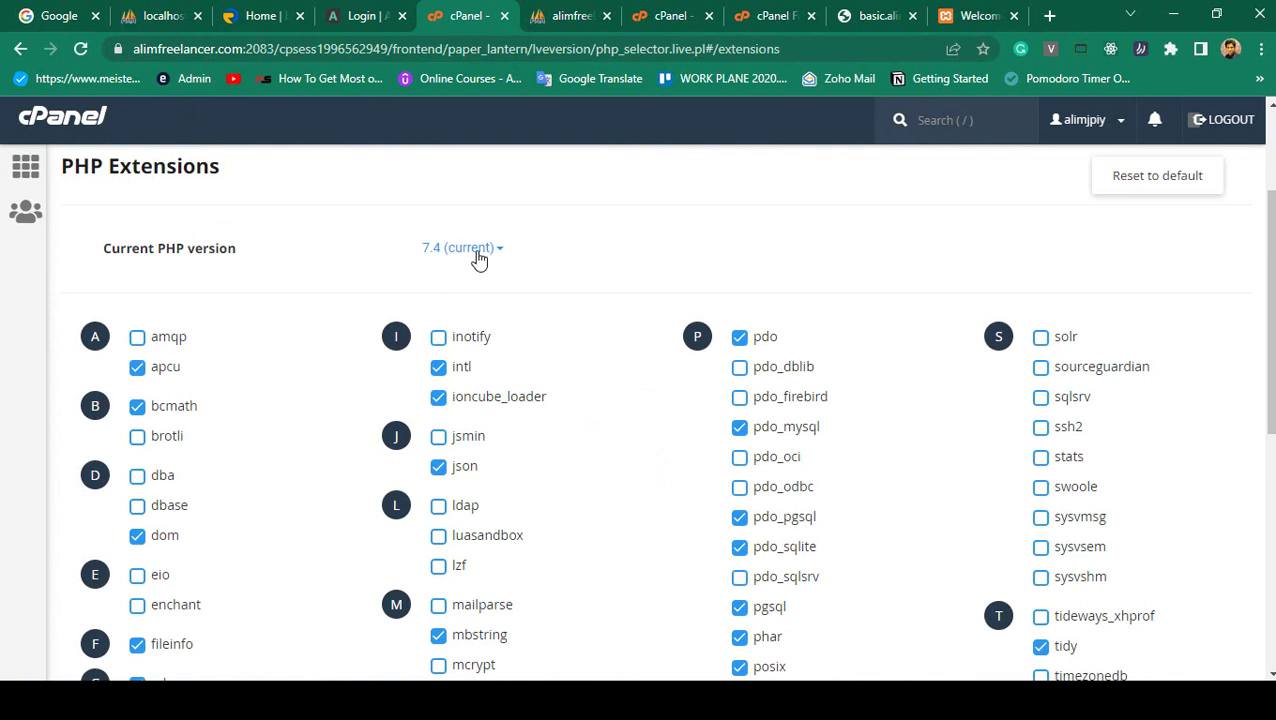
left_click(476, 255)
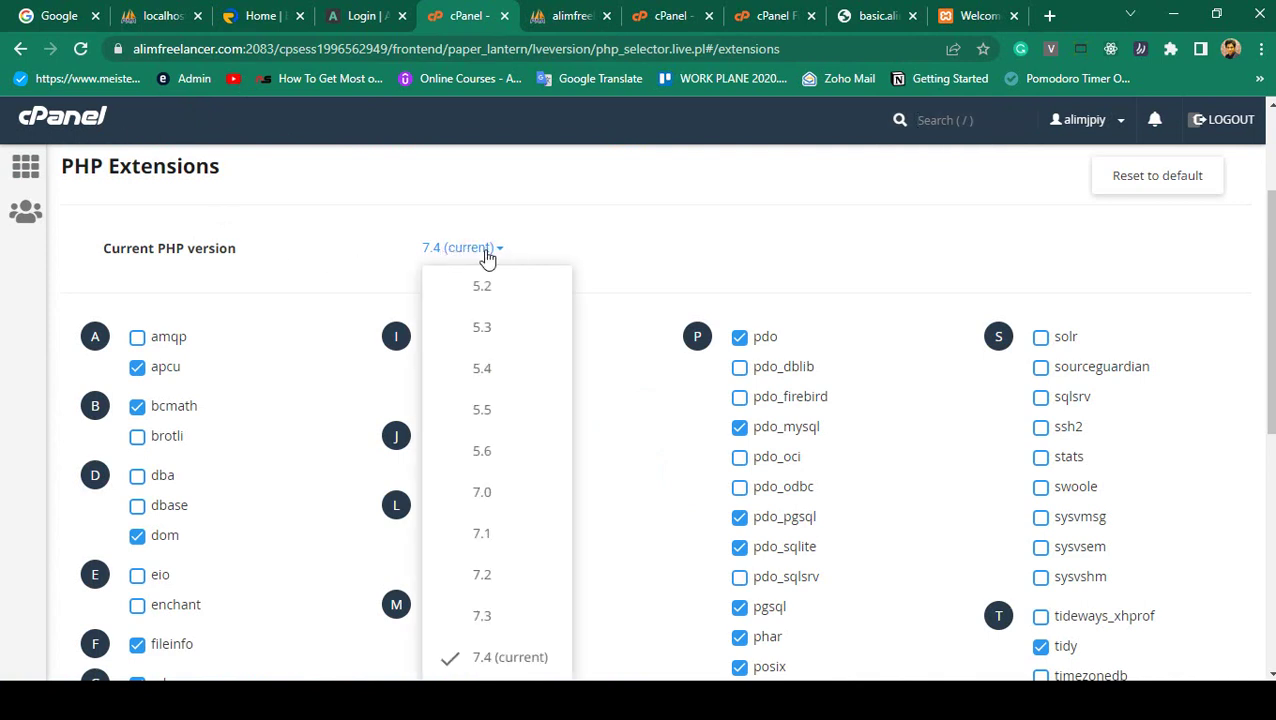
scroll(470, 275, "down", 2)
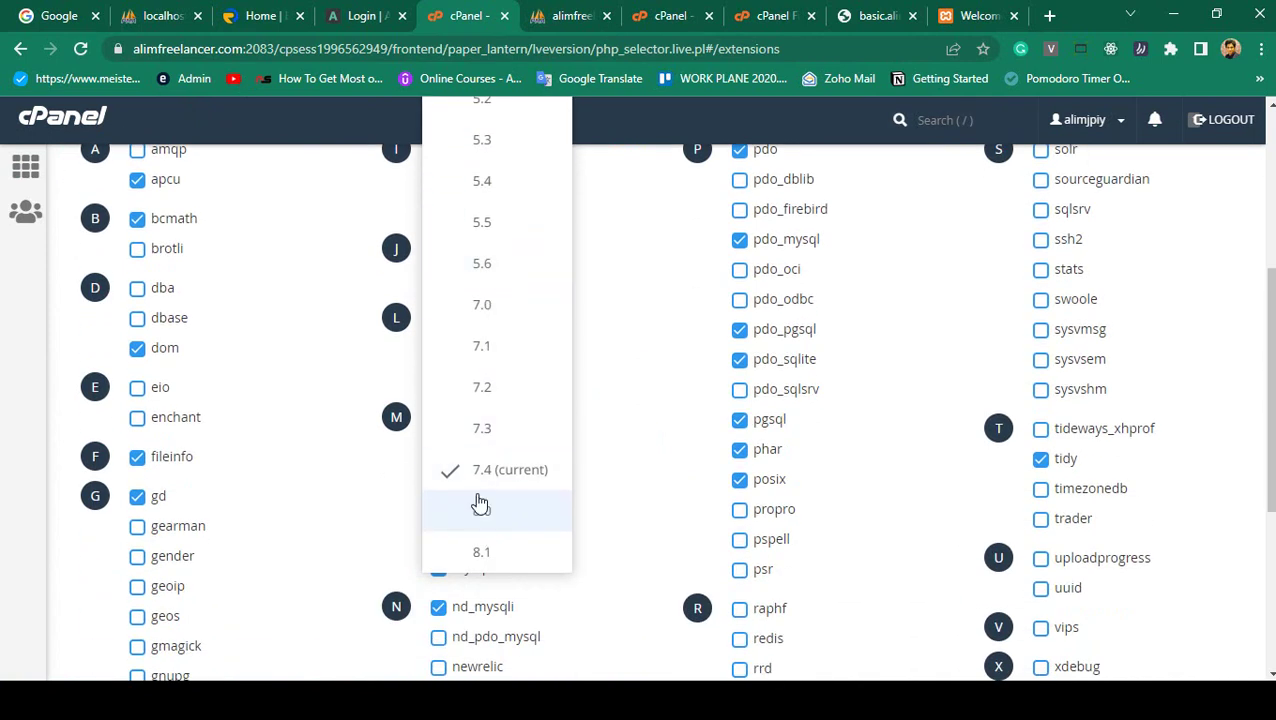
left_click(479, 556)
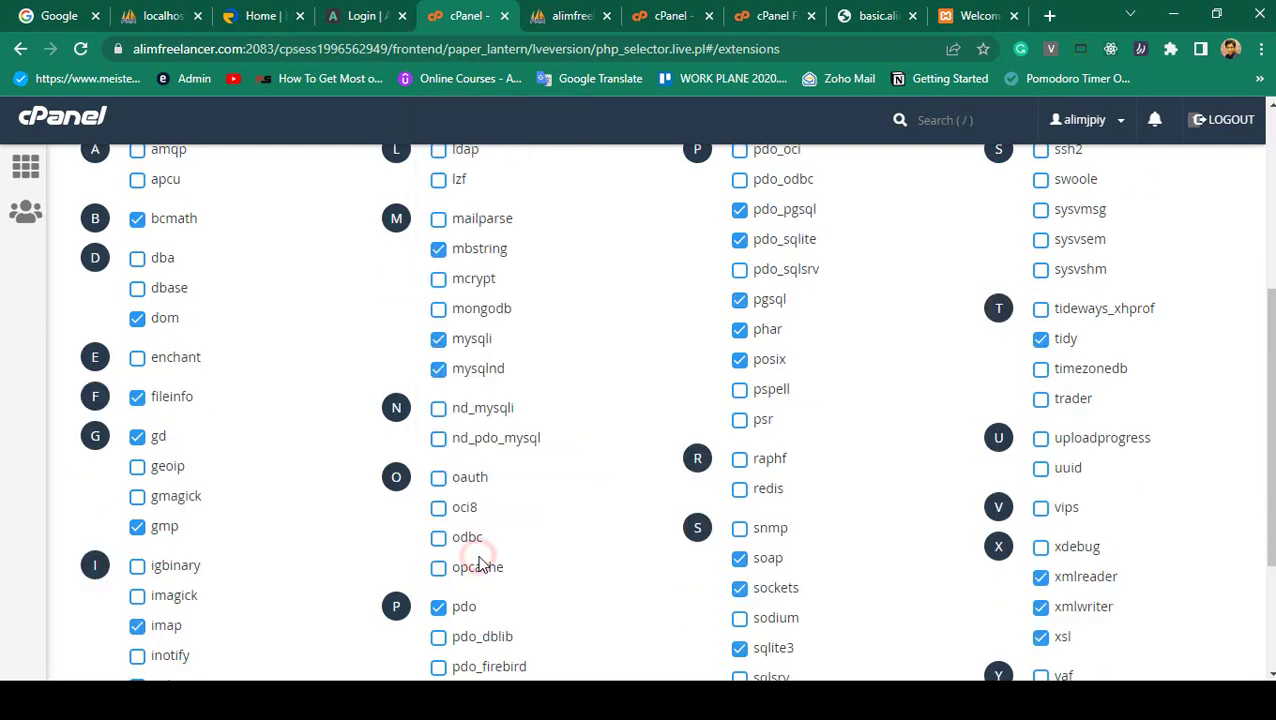
- Set PHP 8.1 as the current version and close the version list
scroll(490, 480, "up", 4)
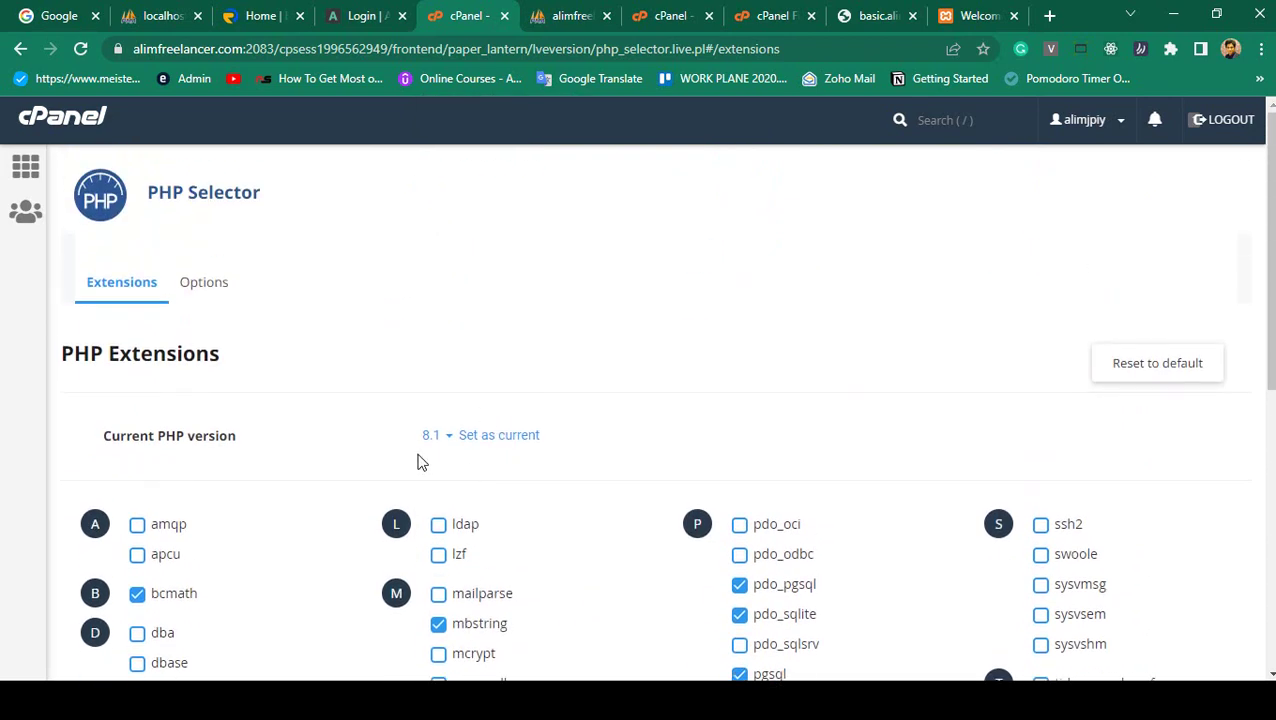
left_click(461, 446)
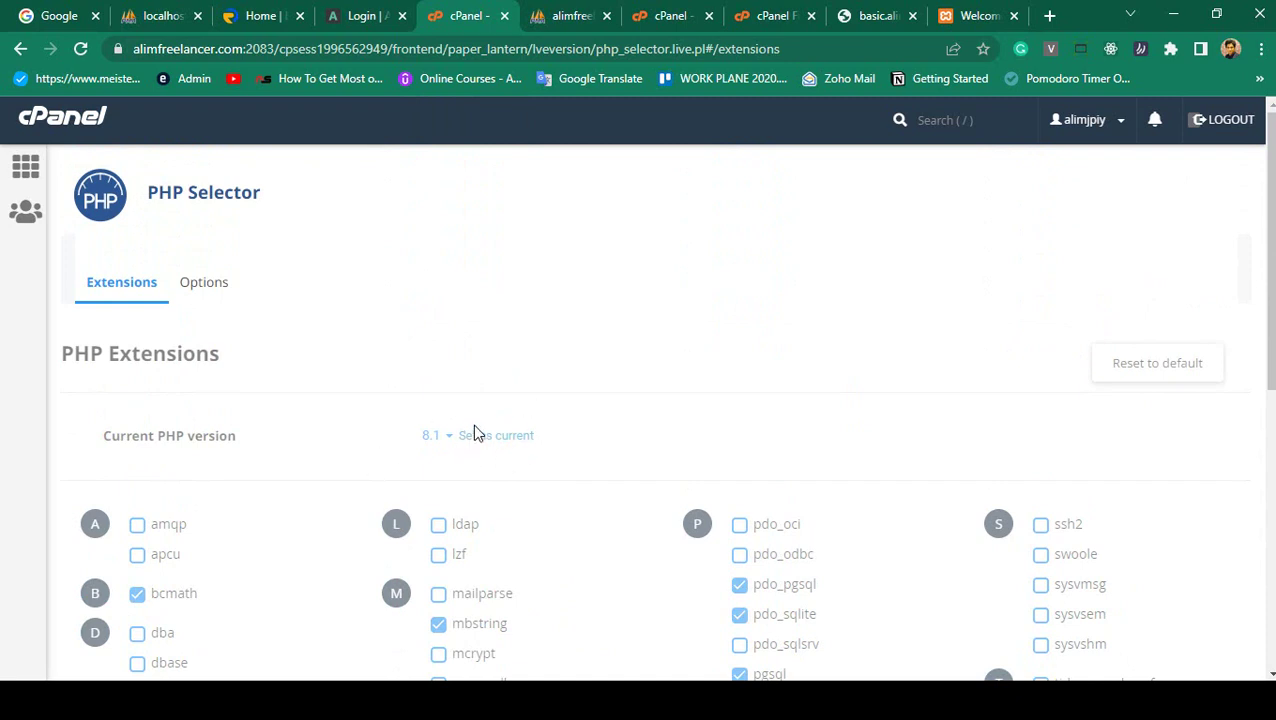
scroll(515, 395, "down", 1)
scroll(517, 397, "down", 2)
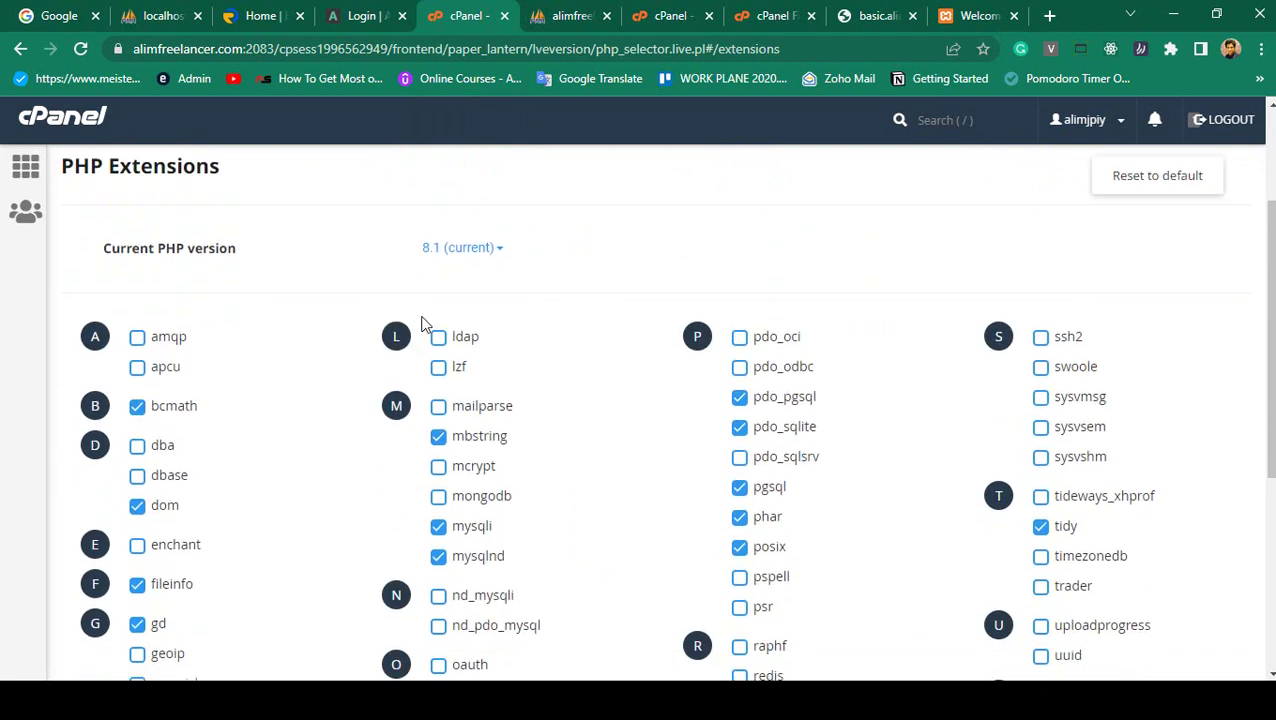
left_click(477, 250)
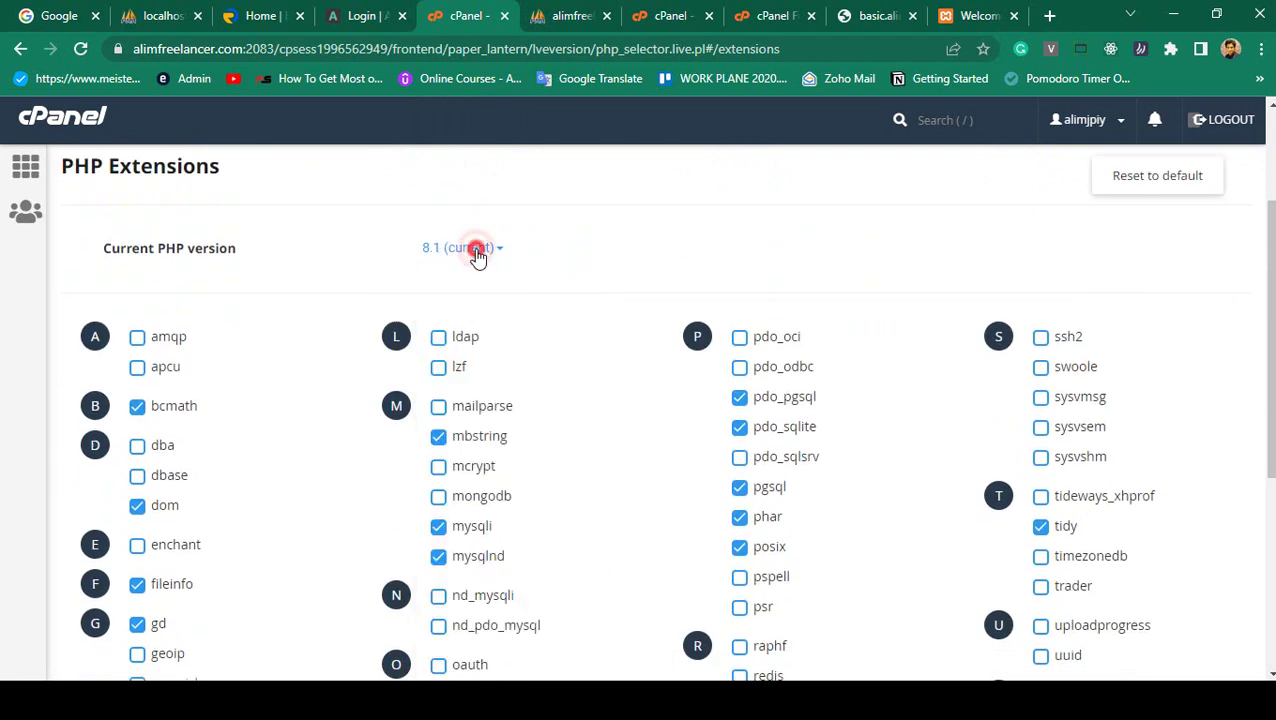
left_click(876, 12)
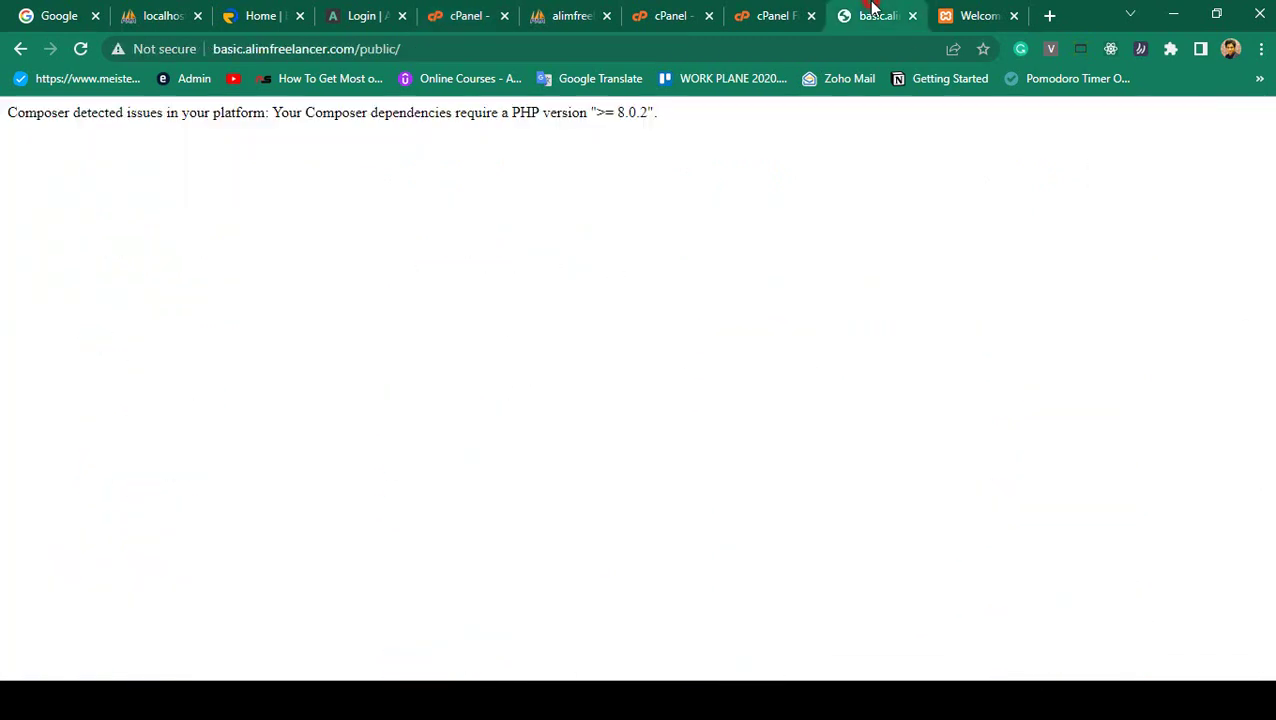
- Reload basic.alimfreelancer.com/public/ and read the file_put_contents sessions-path ErrorException
left_click(768, 40)
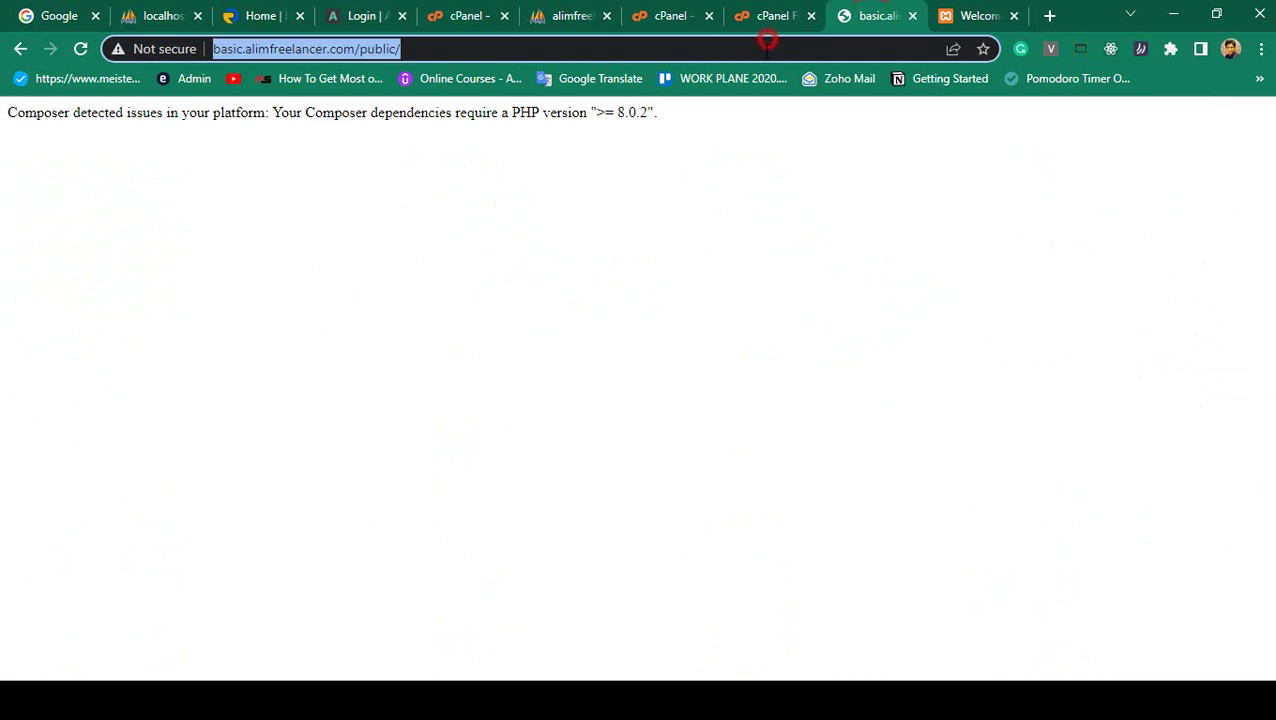
left_click(619, 50)
key("Return")
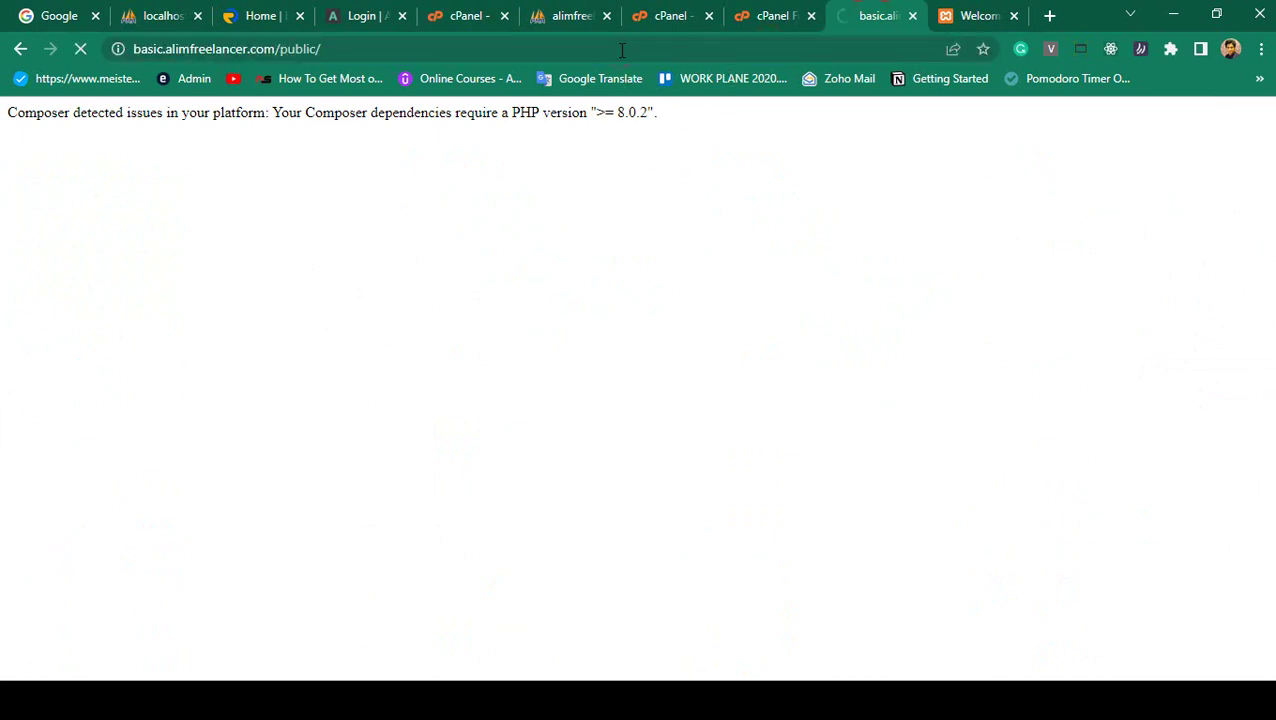
scroll(682, 104, "down", 3)
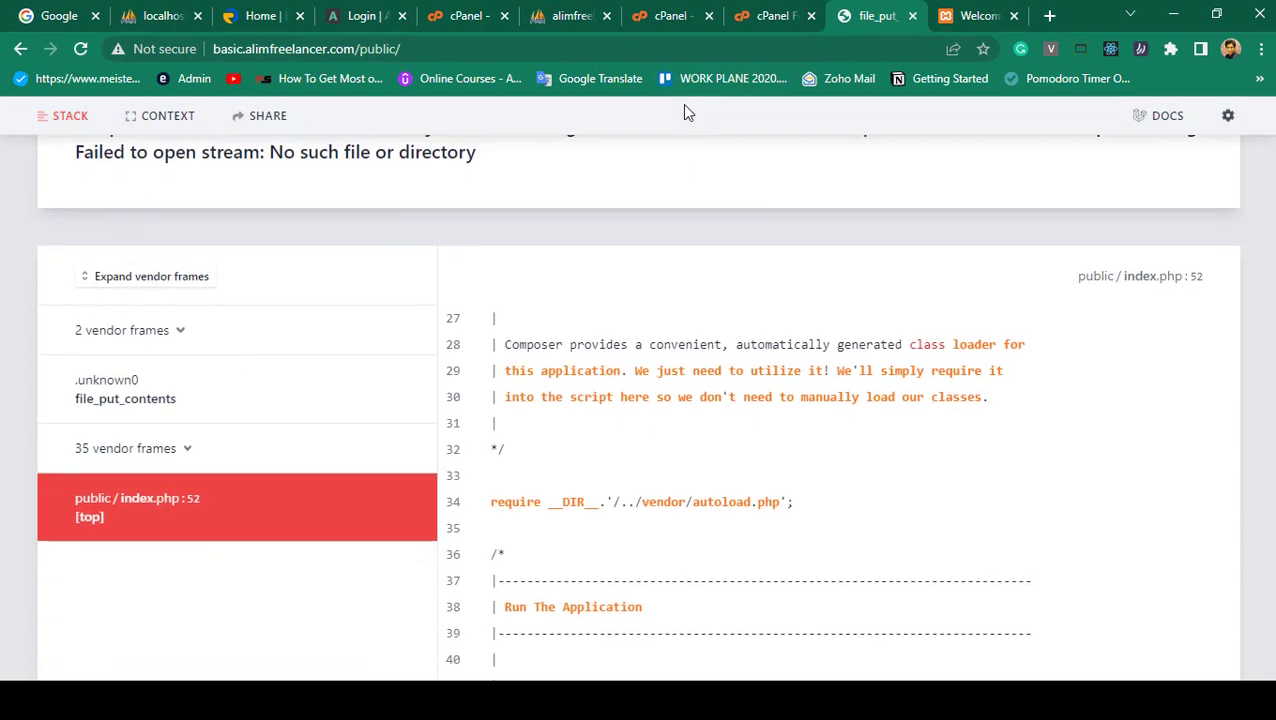
scroll(678, 171, "up", 3)
left_click_drag(137, 270, 476, 295)
left_click(487, 299)
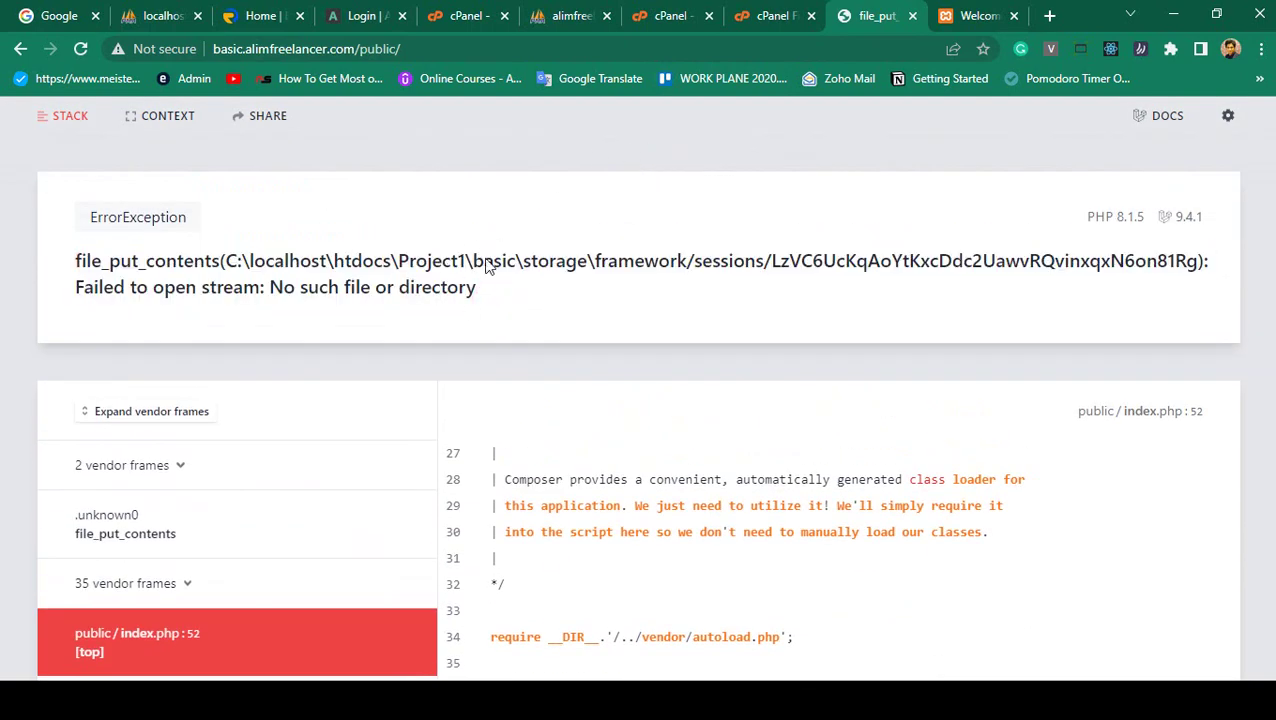
- Open bootstrap/cache and permanently delete config.php, skipping the trash
left_click(765, 12)
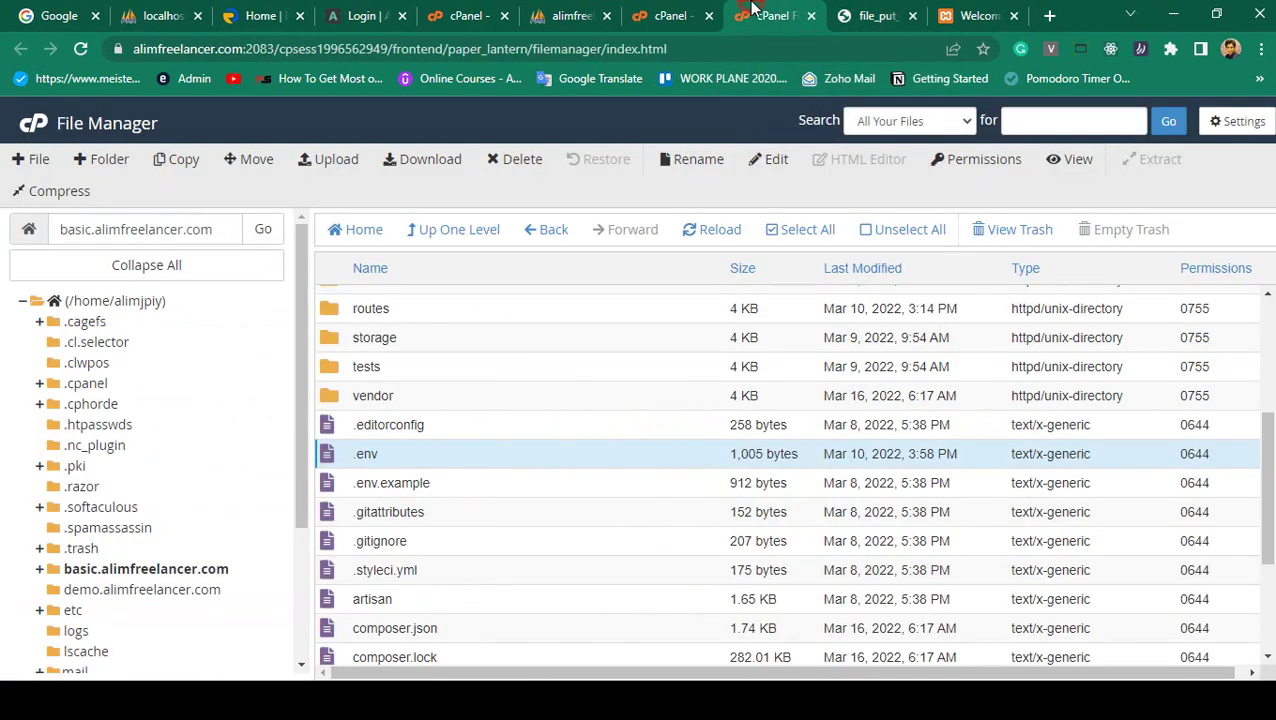
scroll(518, 403, "up", 3)
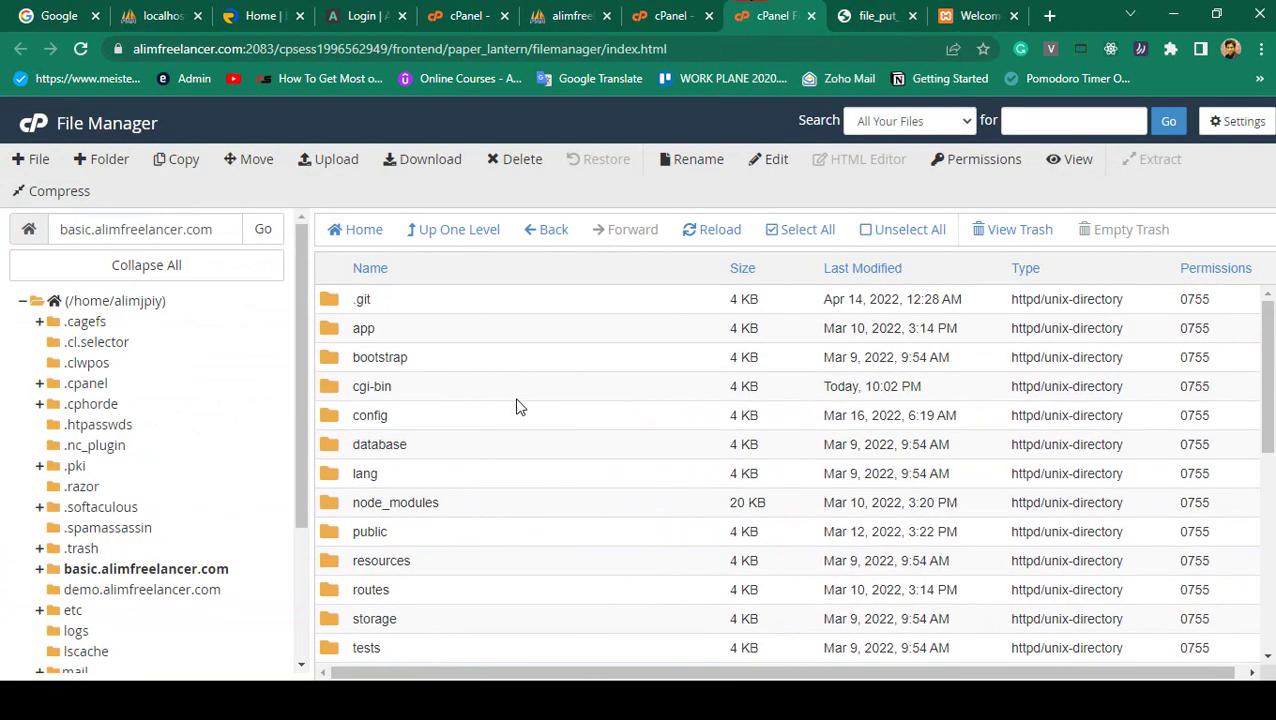
double_click(433, 366)
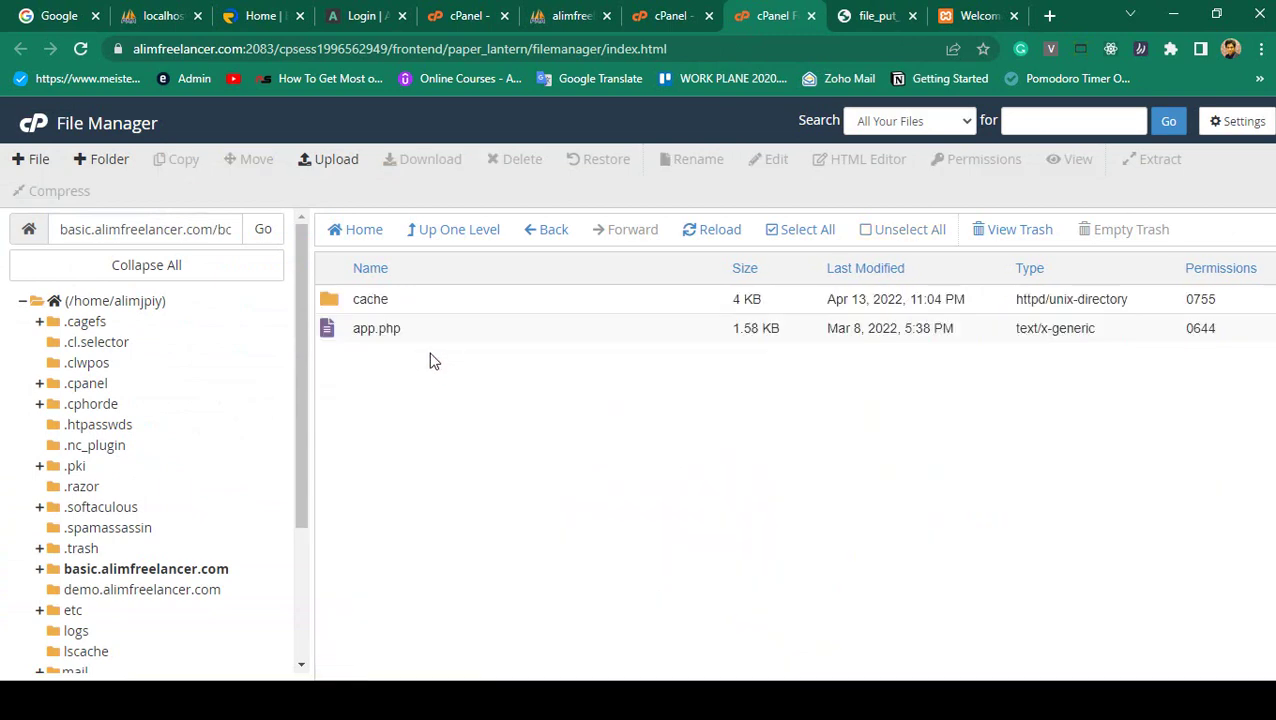
double_click(404, 302)
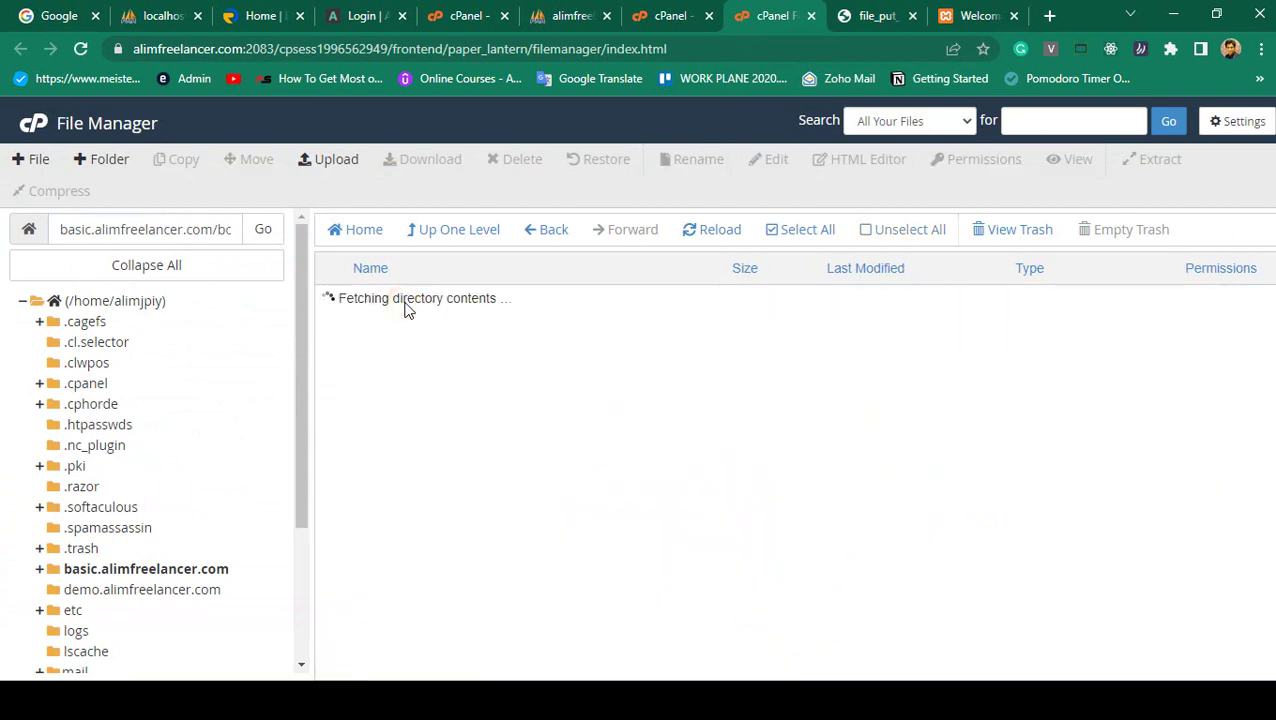
left_click(406, 330)
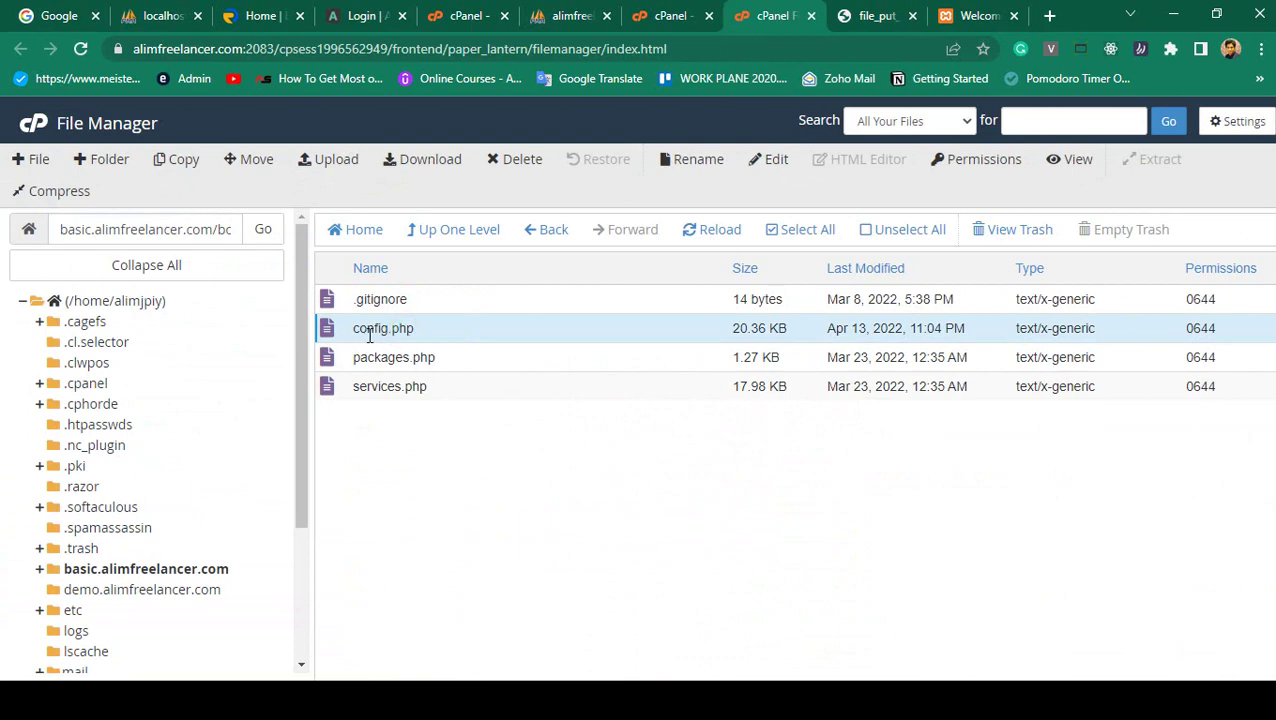
right_click(418, 340)
left_click(472, 540)
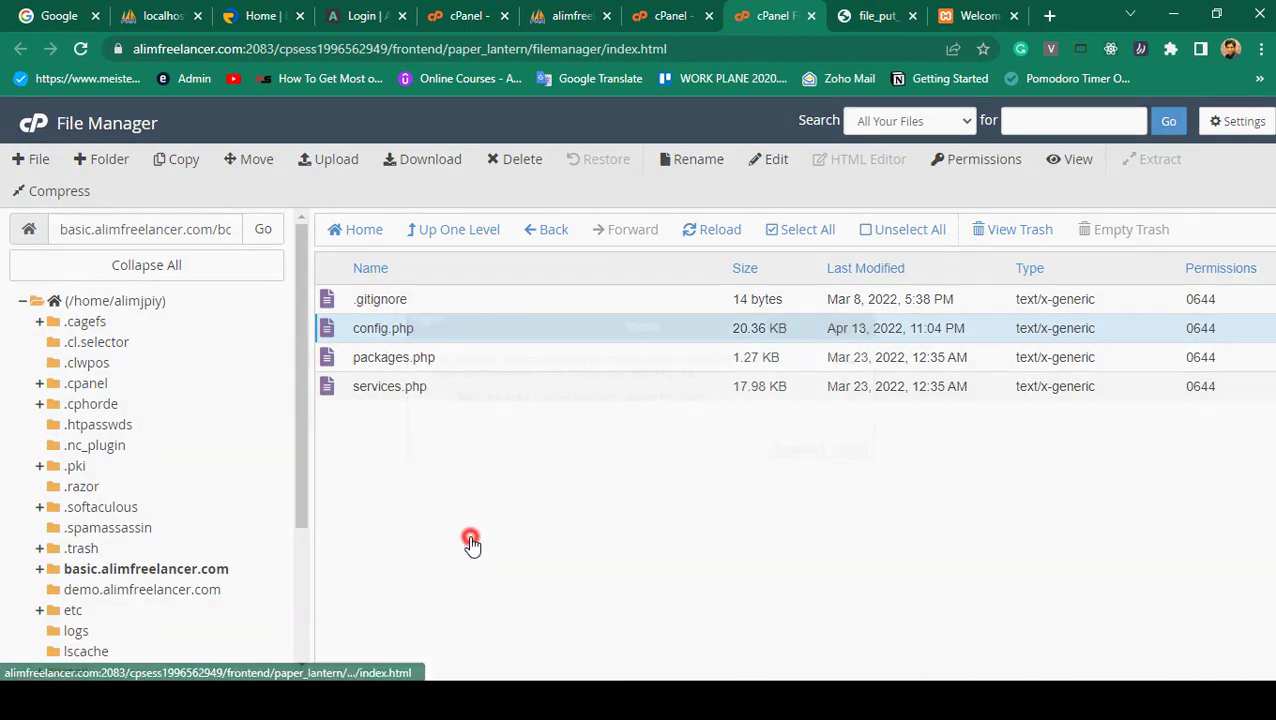
left_click(474, 398)
left_click(797, 449)
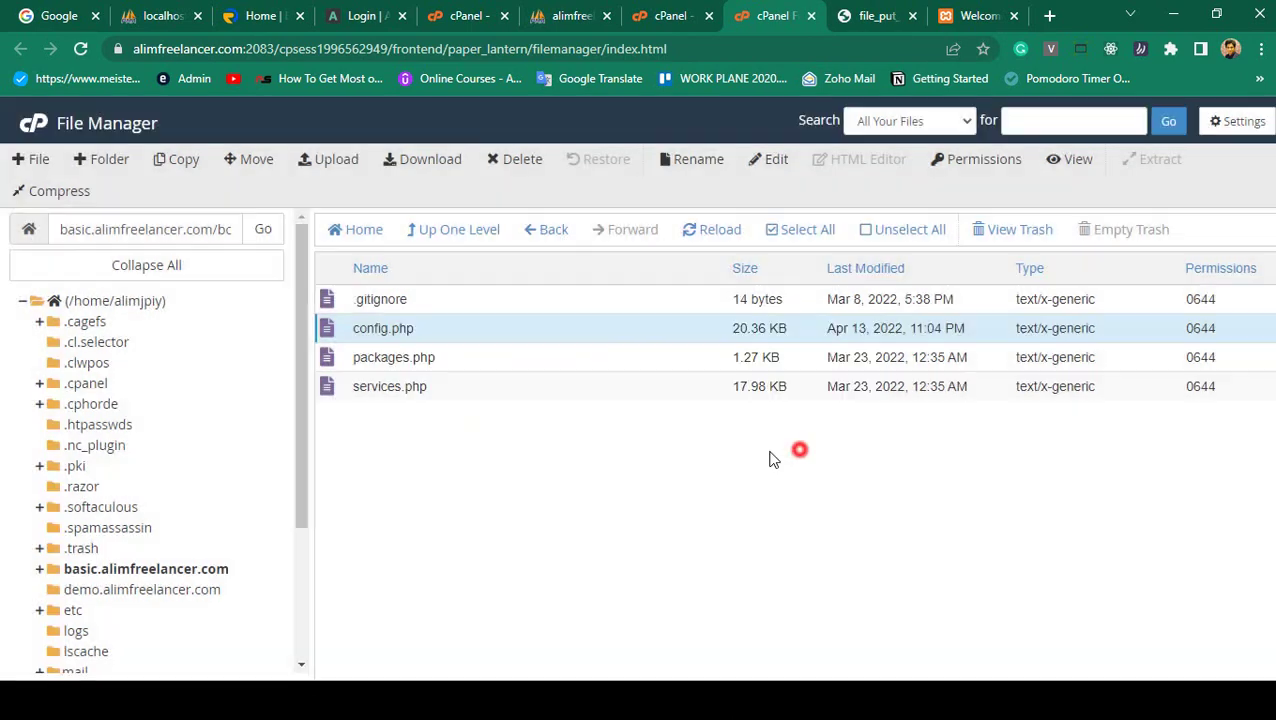
- Reload basic.alimfreelancer.com/public, scroll the home page to the footer, then go to ABOUT
left_click(880, 10)
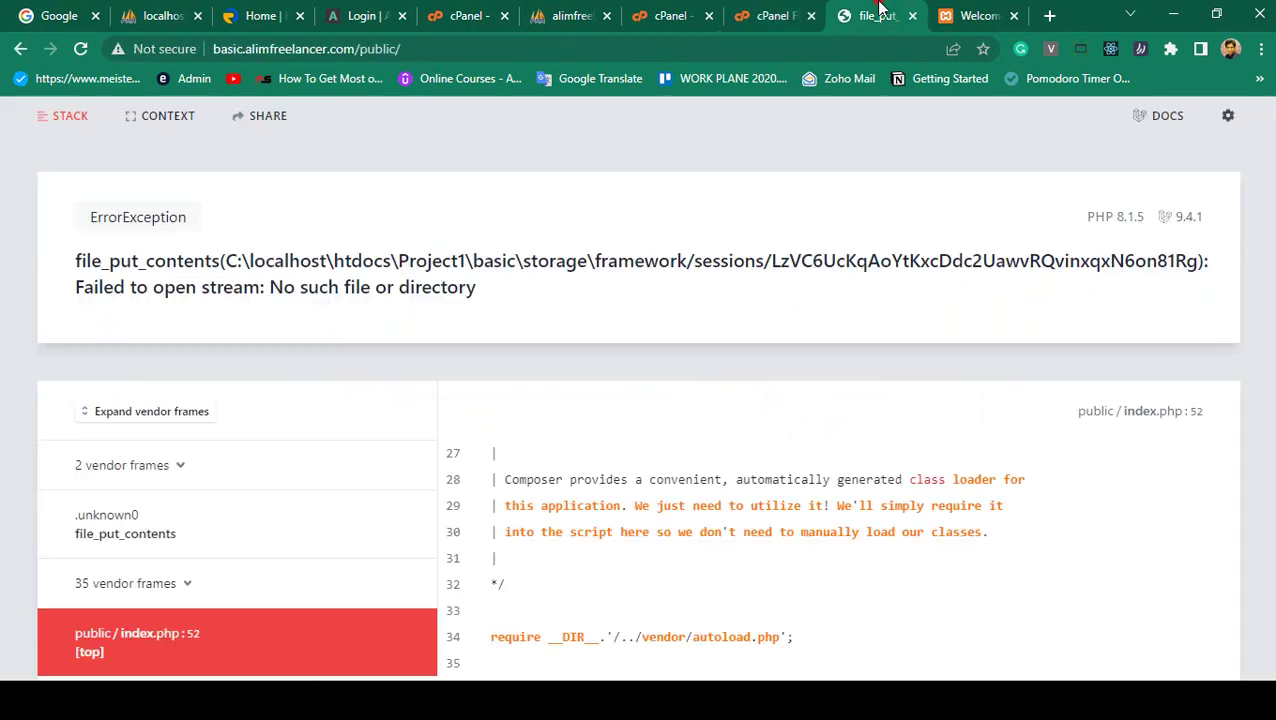
left_click(438, 45)
key("Return")
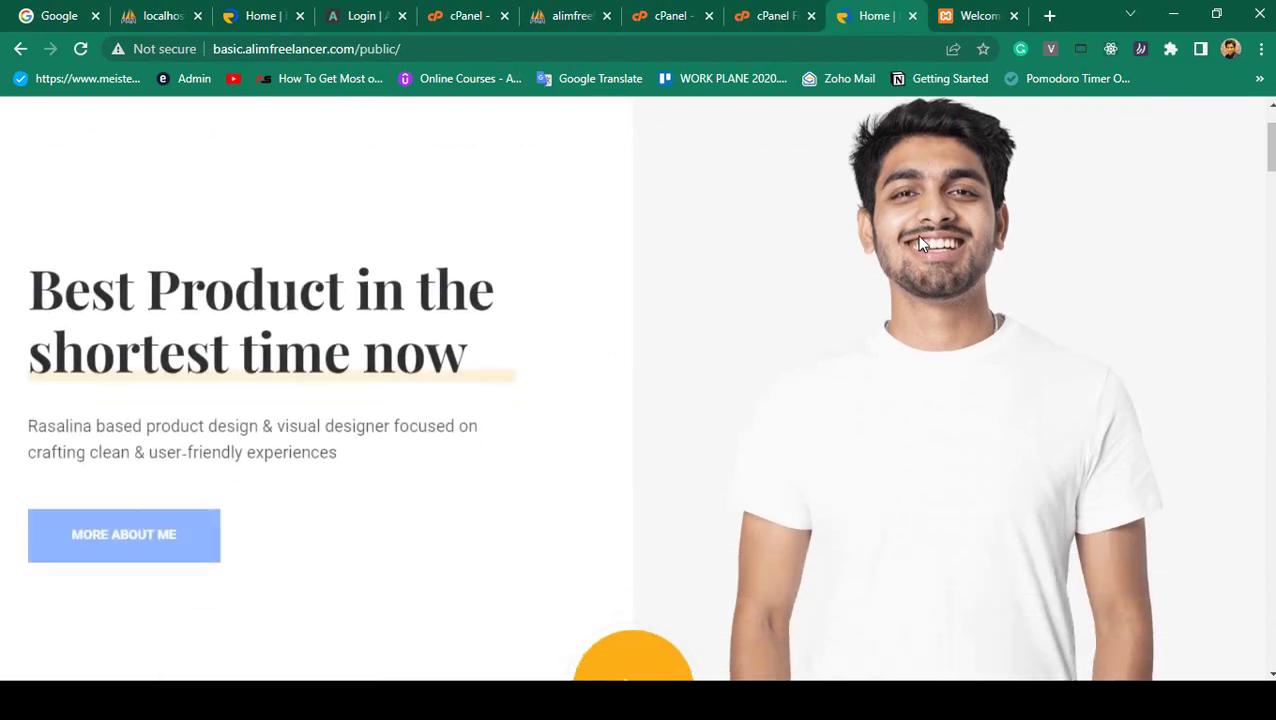
scroll(920, 245, "down", 6)
scroll(638, 430, "down", 15)
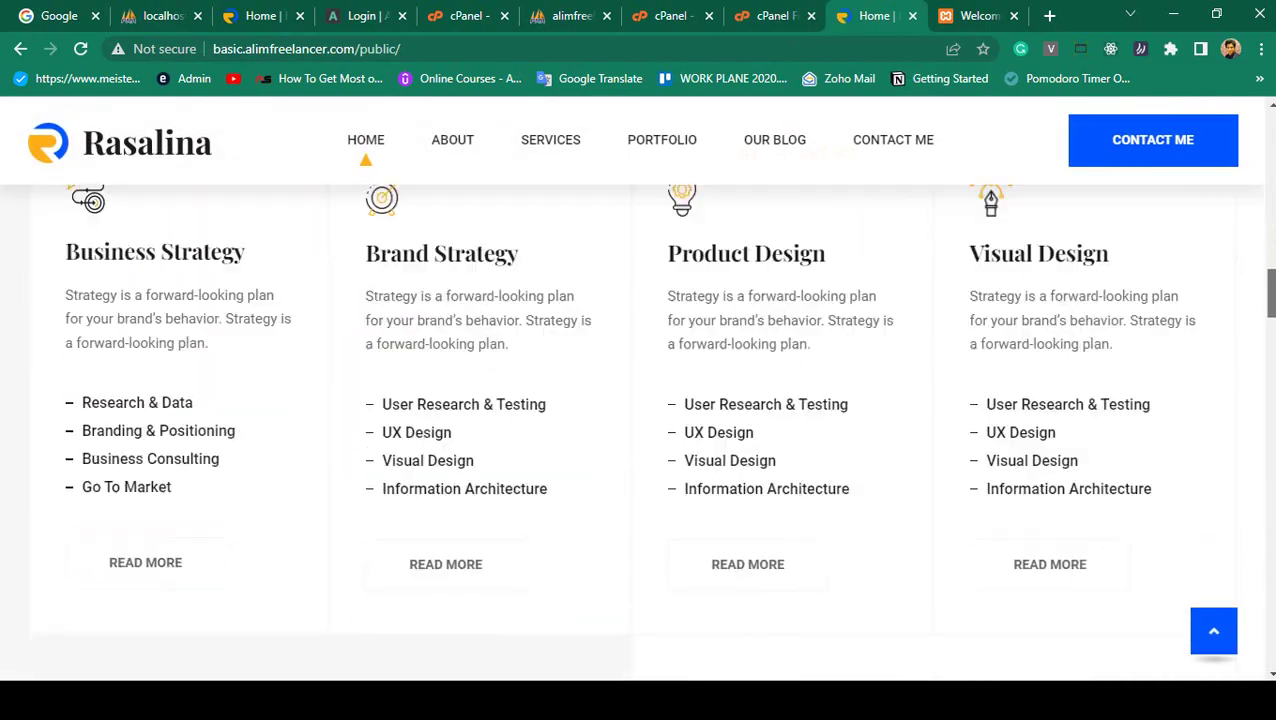
scroll(638, 430, "down", 20)
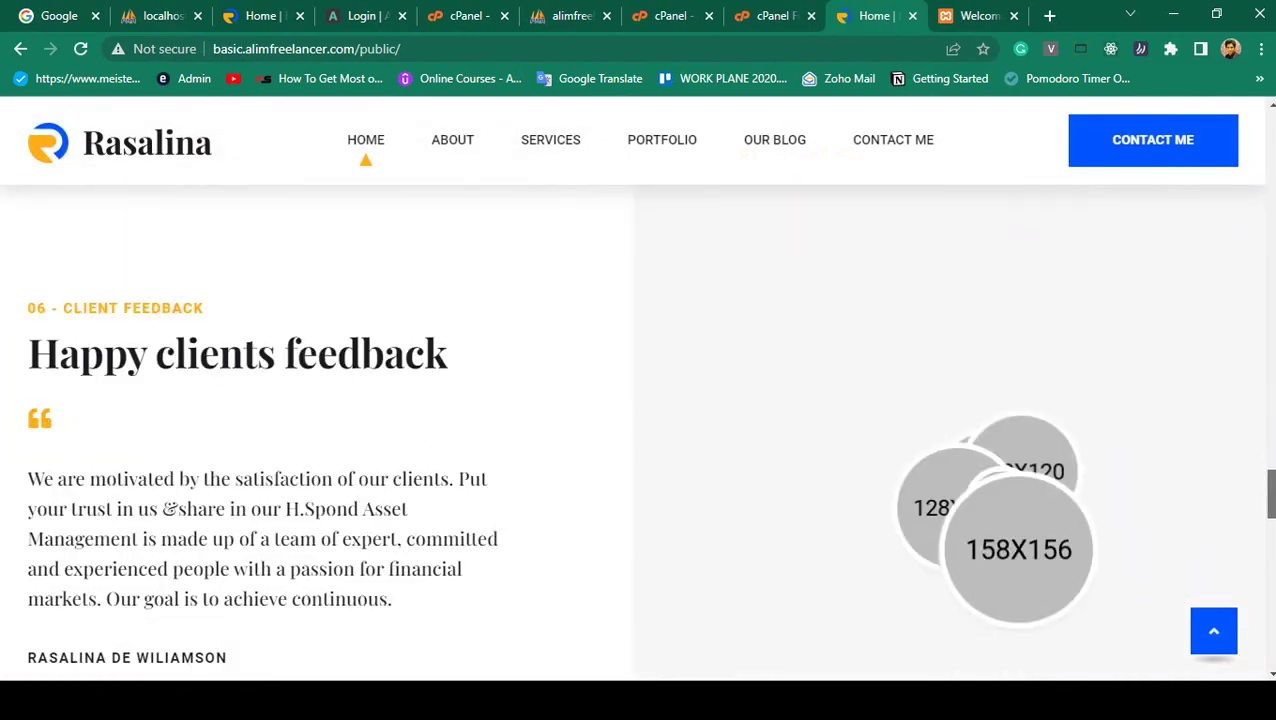
scroll(638, 430, "down", 5)
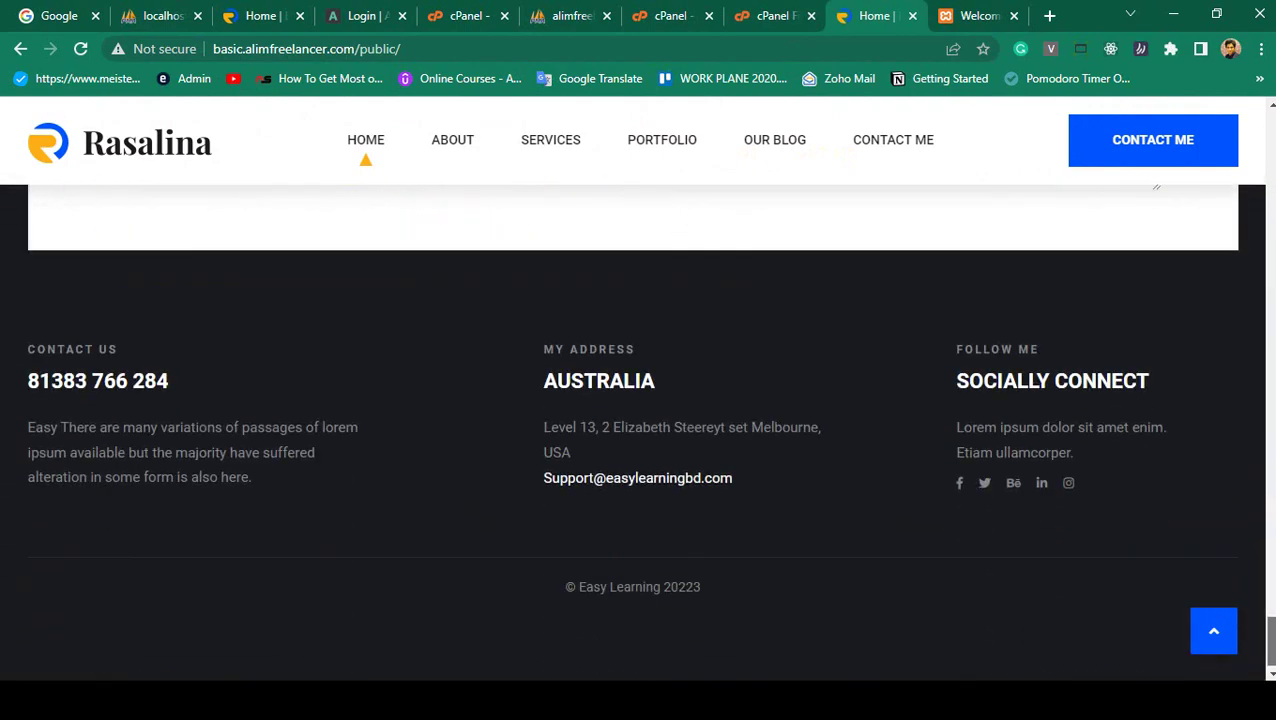
key("Home")
left_click(463, 158)
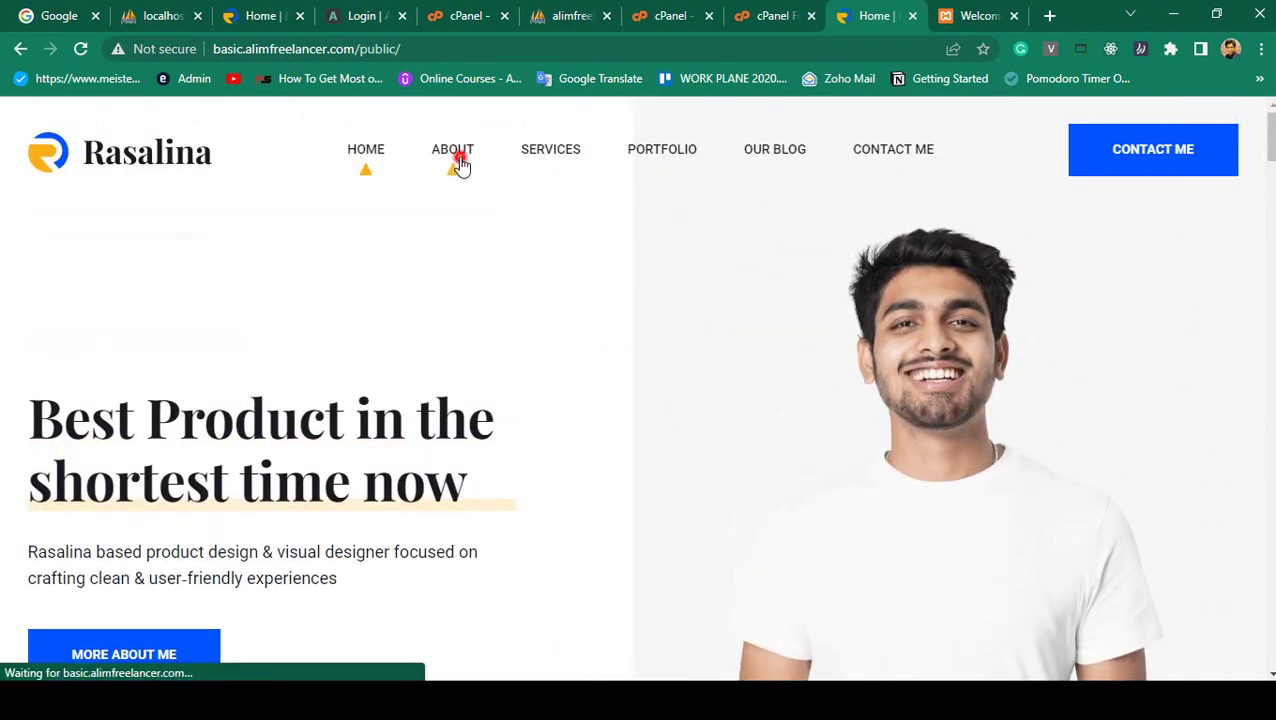
- Review the About page and select just the bare domain in its address
left_click_drag(1270, 145, 1272, 630)
left_click(1213, 630)
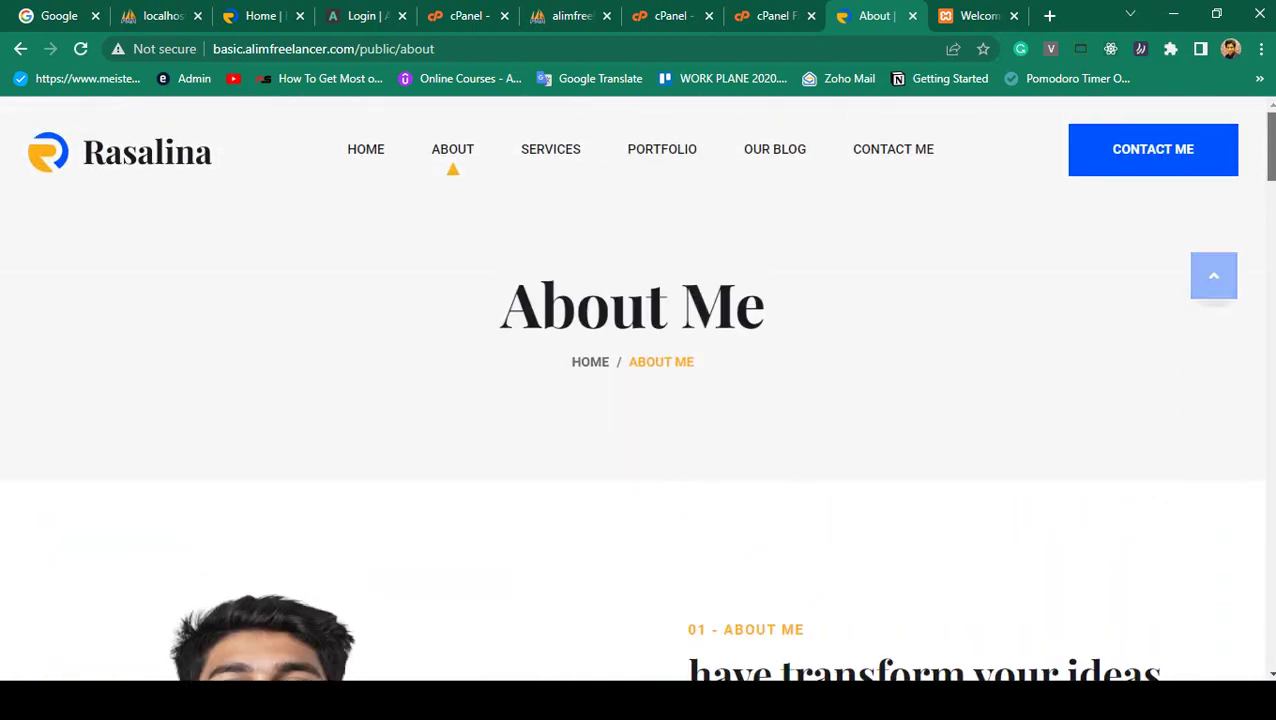
left_click_drag(400, 48, 213, 48)
double_click(371, 50)
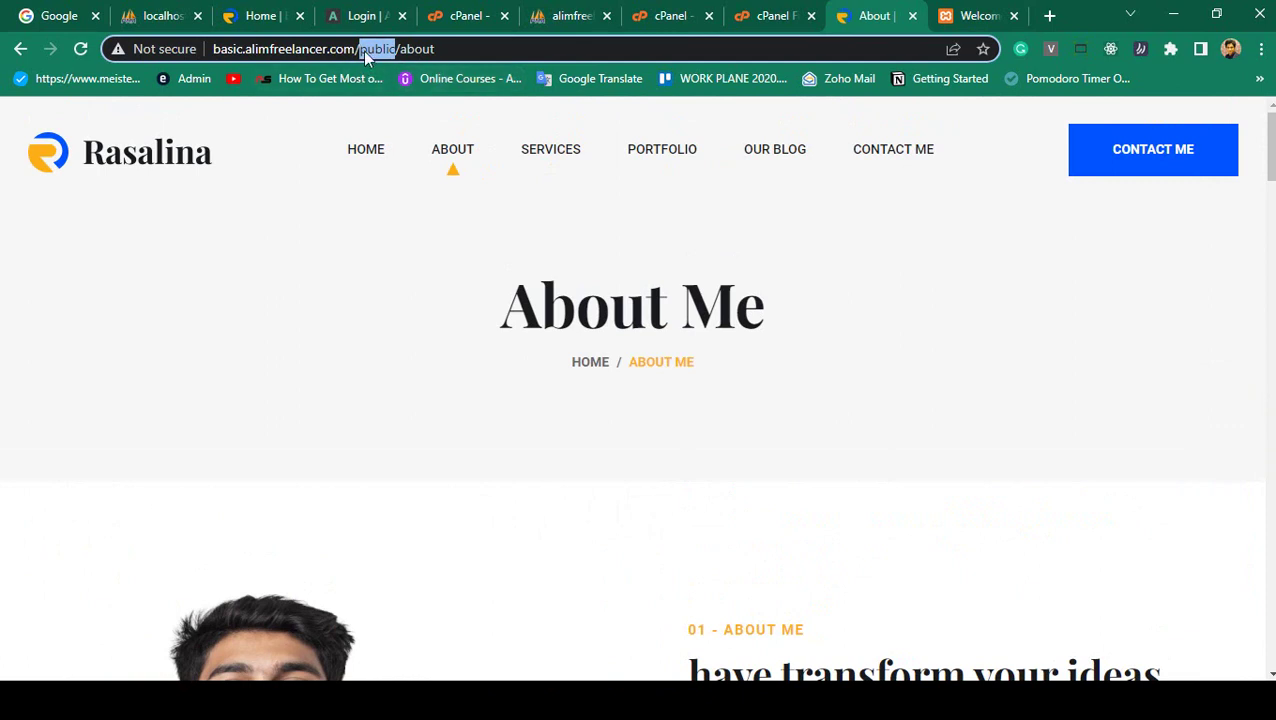
left_click(446, 49)
left_click_drag(360, 49, 446, 49)
left_click(358, 52)
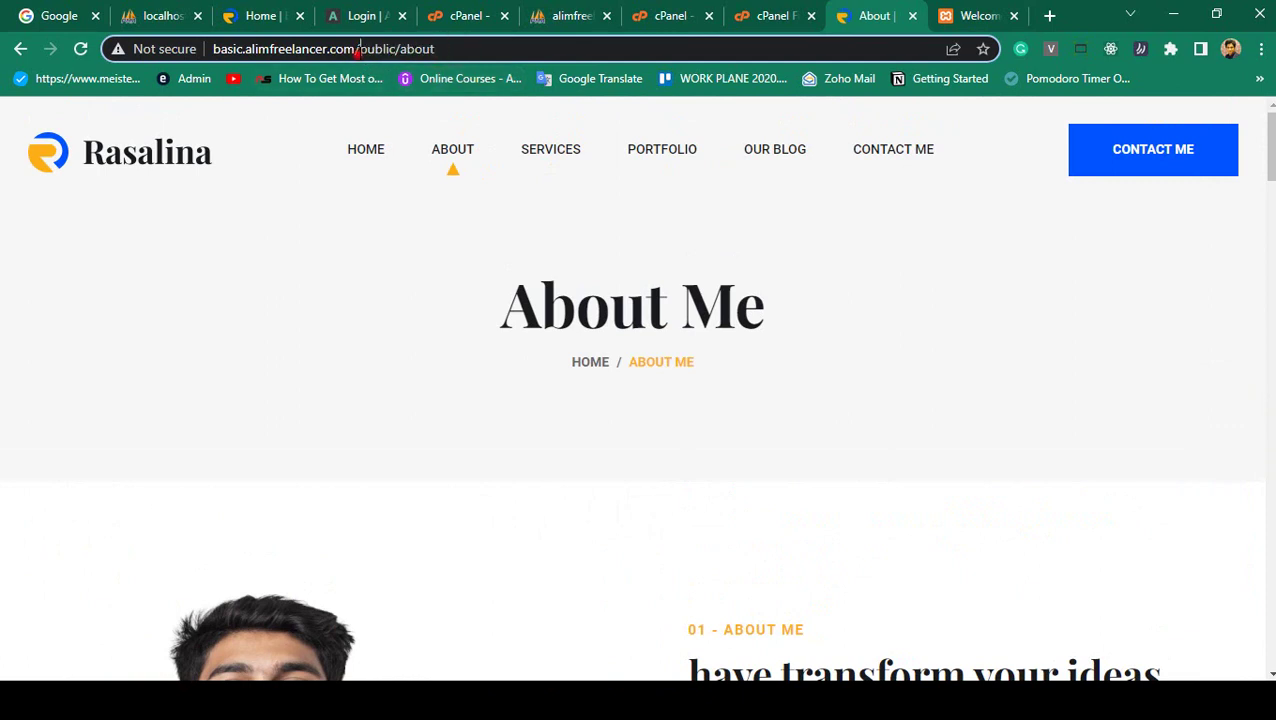
left_click_drag(237, 62, 212, 50)
key("ctrl+c")
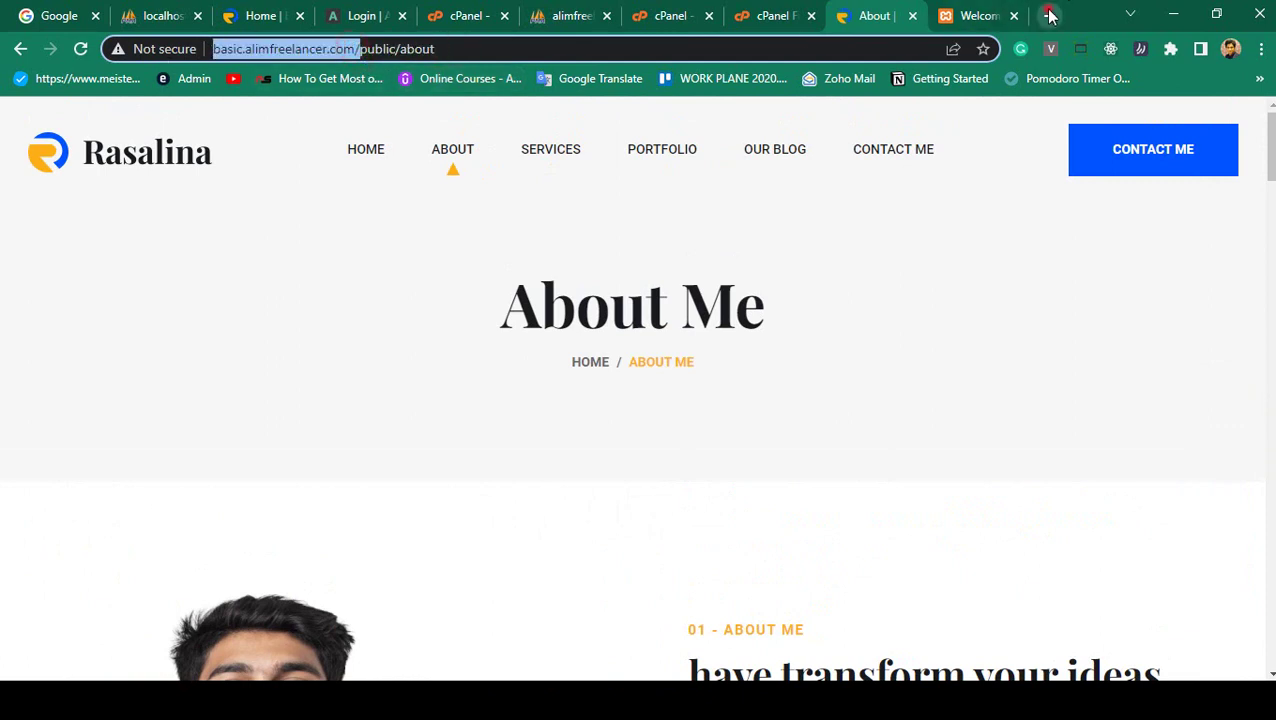
- Load basic.alimfreelancer.com without /public in a new tab and close the XAMPP tab
left_click(1049, 15)
key("ctrl+v")
left_click(915, 16)
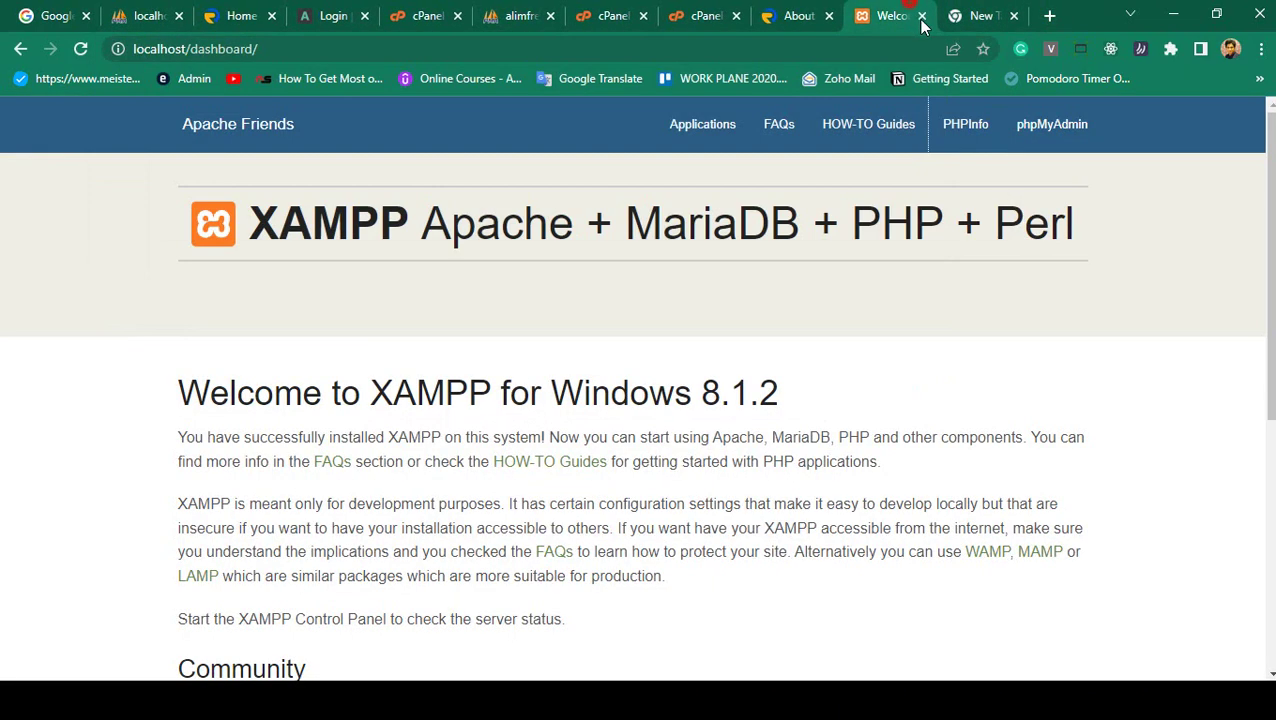
key("ctrl+w")
key("Return")
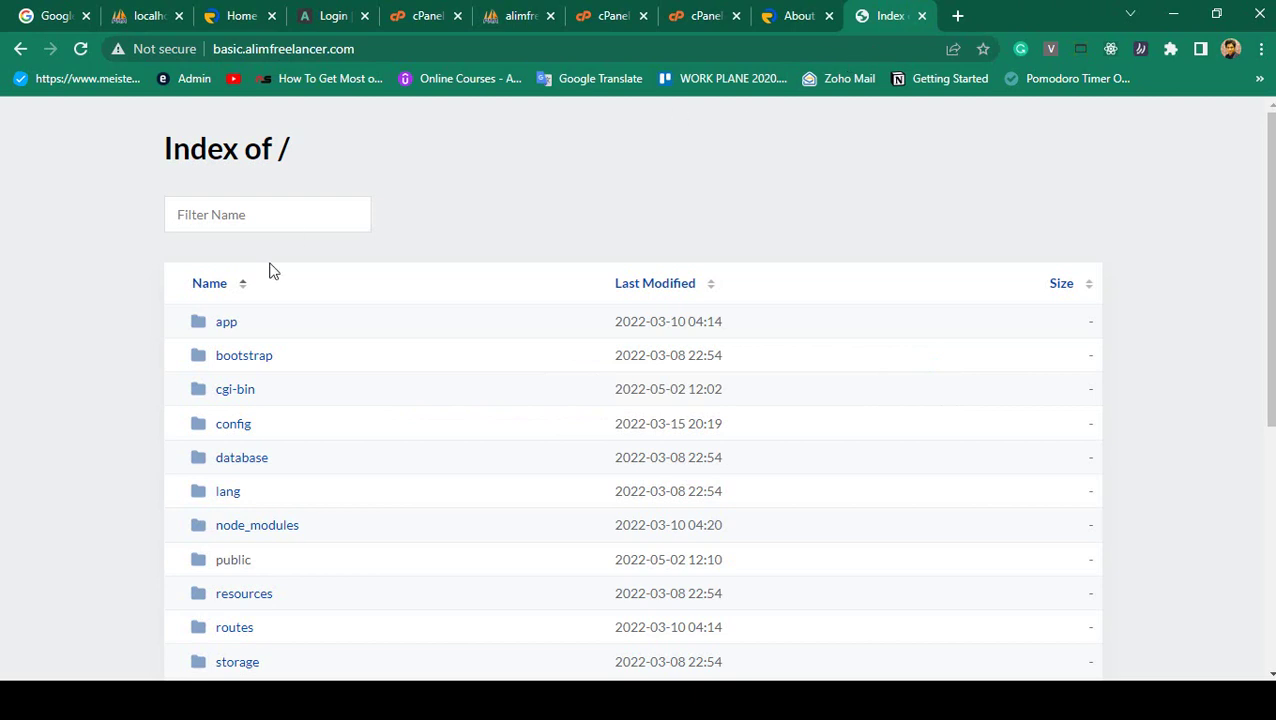
scroll(255, 340, "down", 1)
- Open the public folder from the listing and go to its /login page
left_click(238, 466)
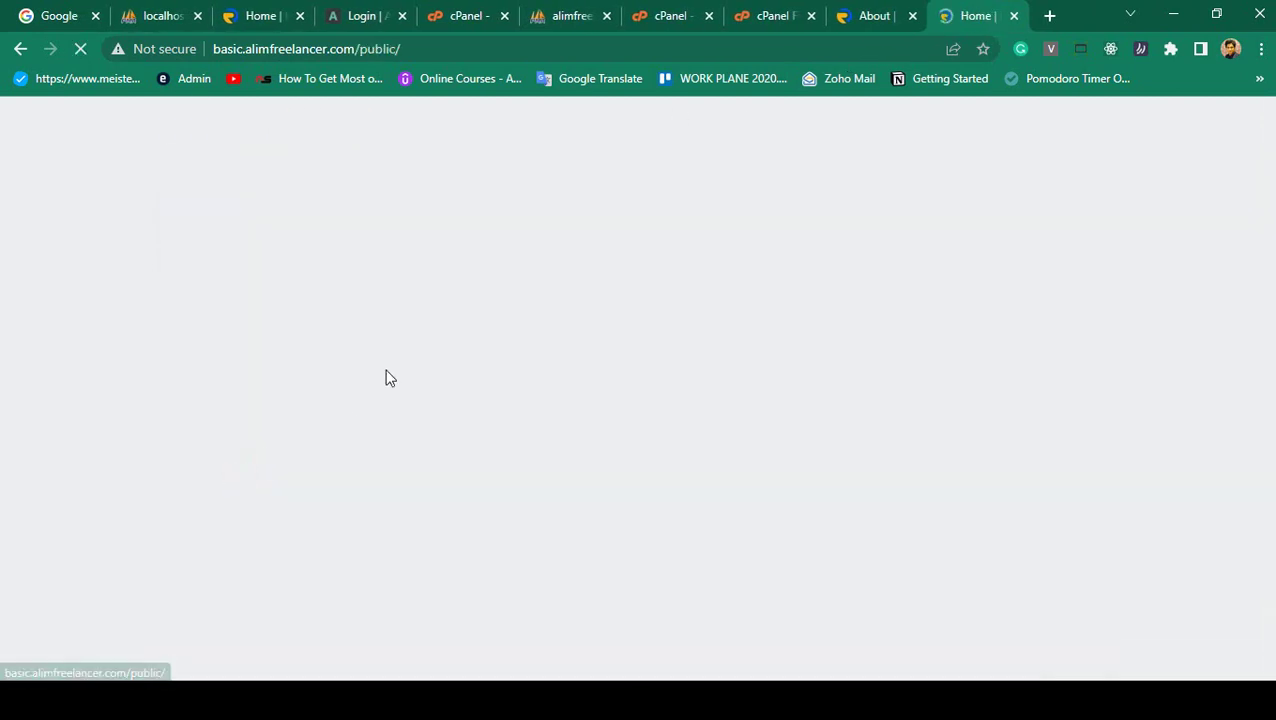
left_click(430, 48)
left_click(470, 48)
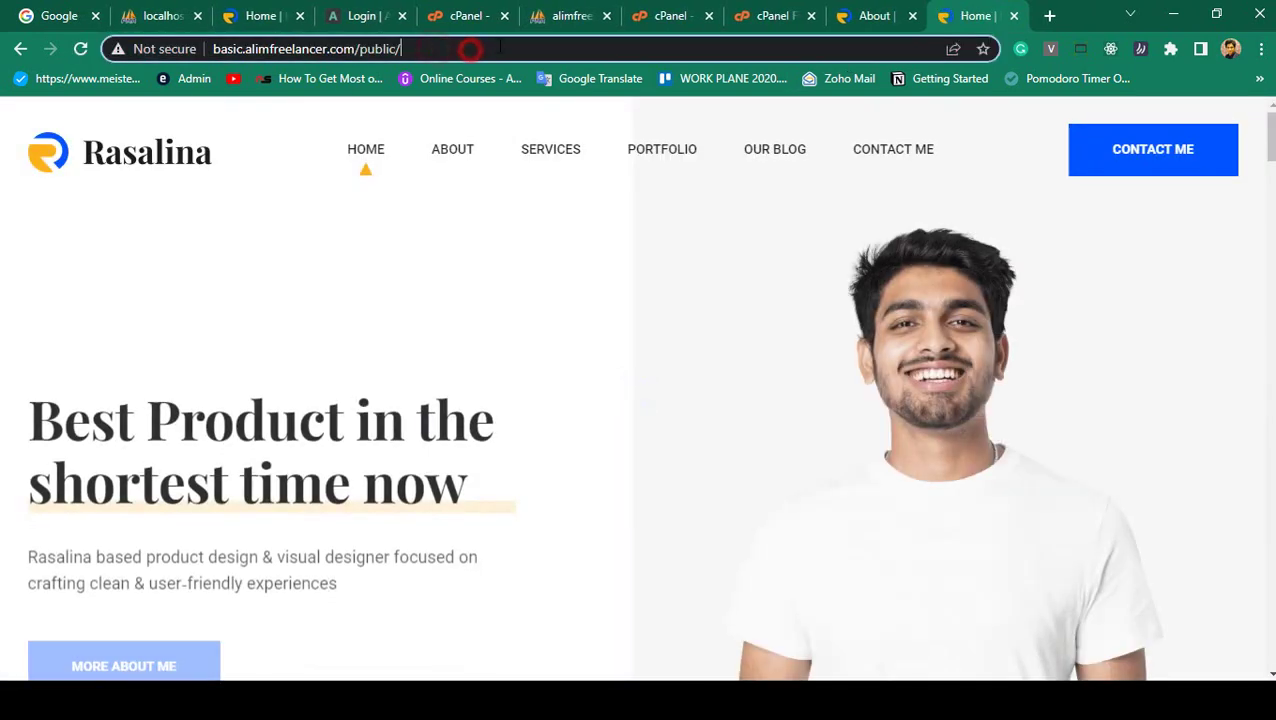
type("logi")
key("BackSpace")
key("BackSpace")
type("ogin")
key("Return")
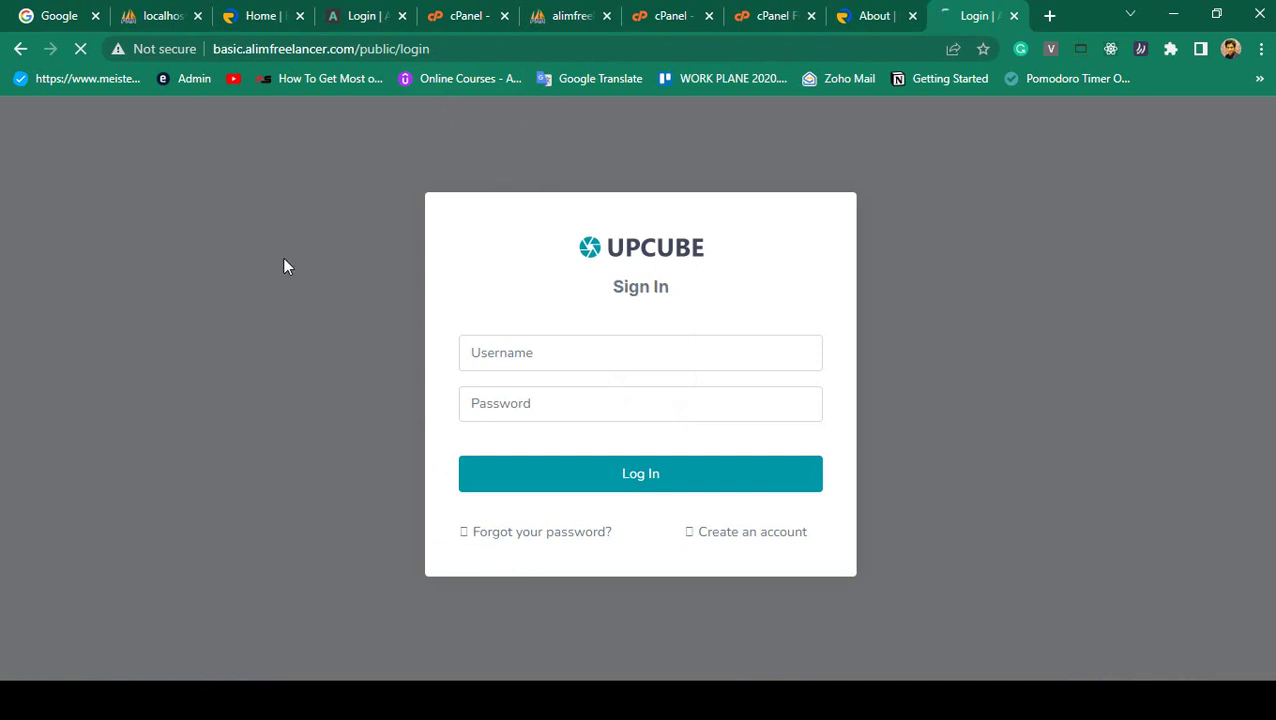
- Log in with the saved username and account password, dismissing Chrome's password popups
left_click(519, 357)
left_click(490, 430)
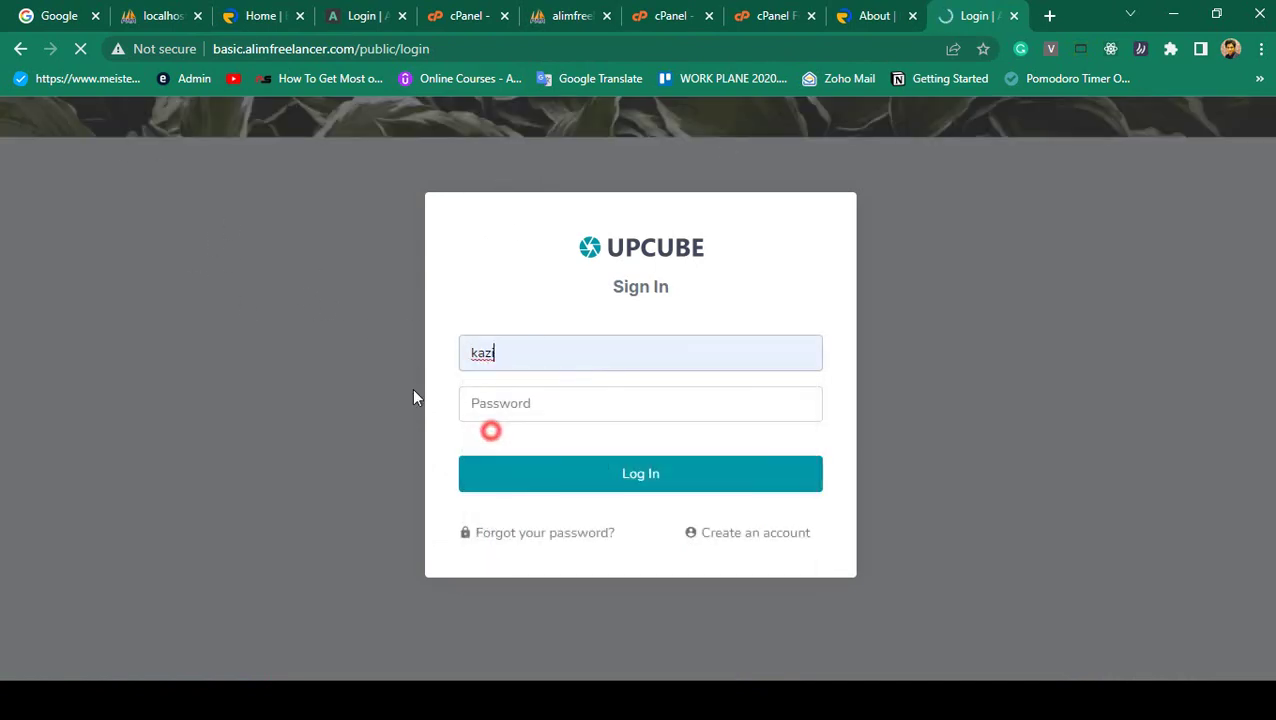
left_click(499, 405)
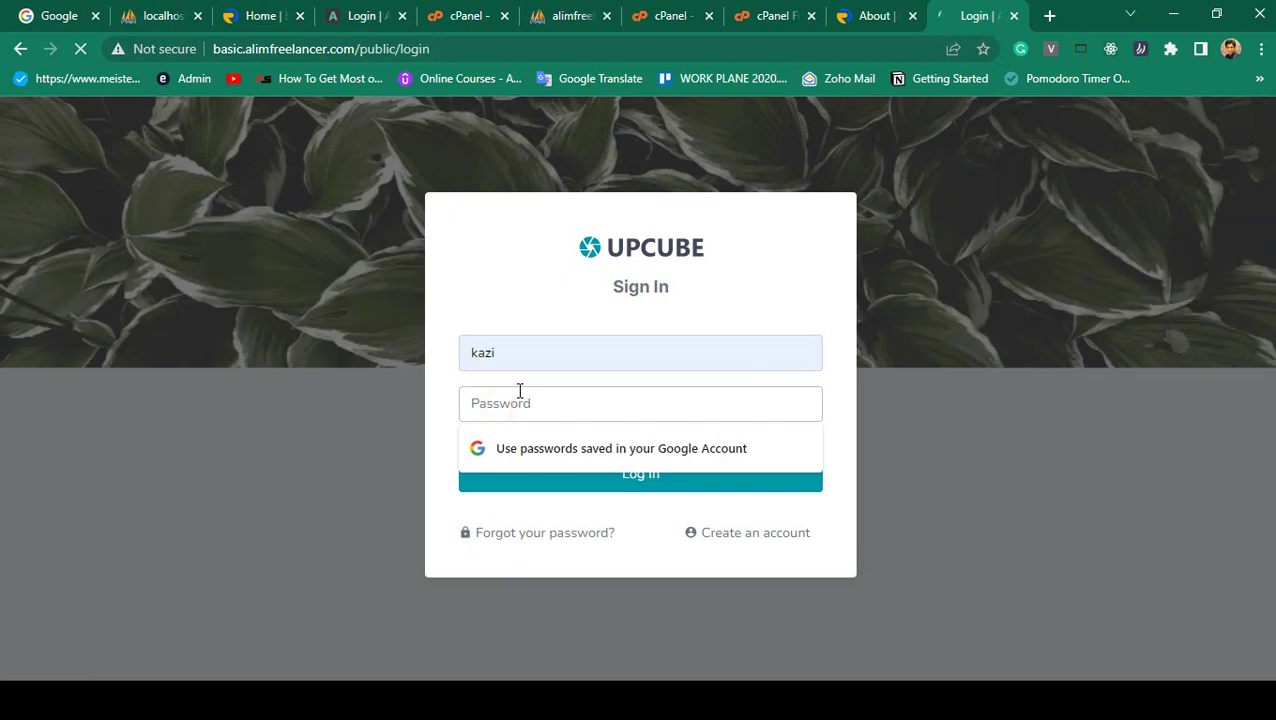
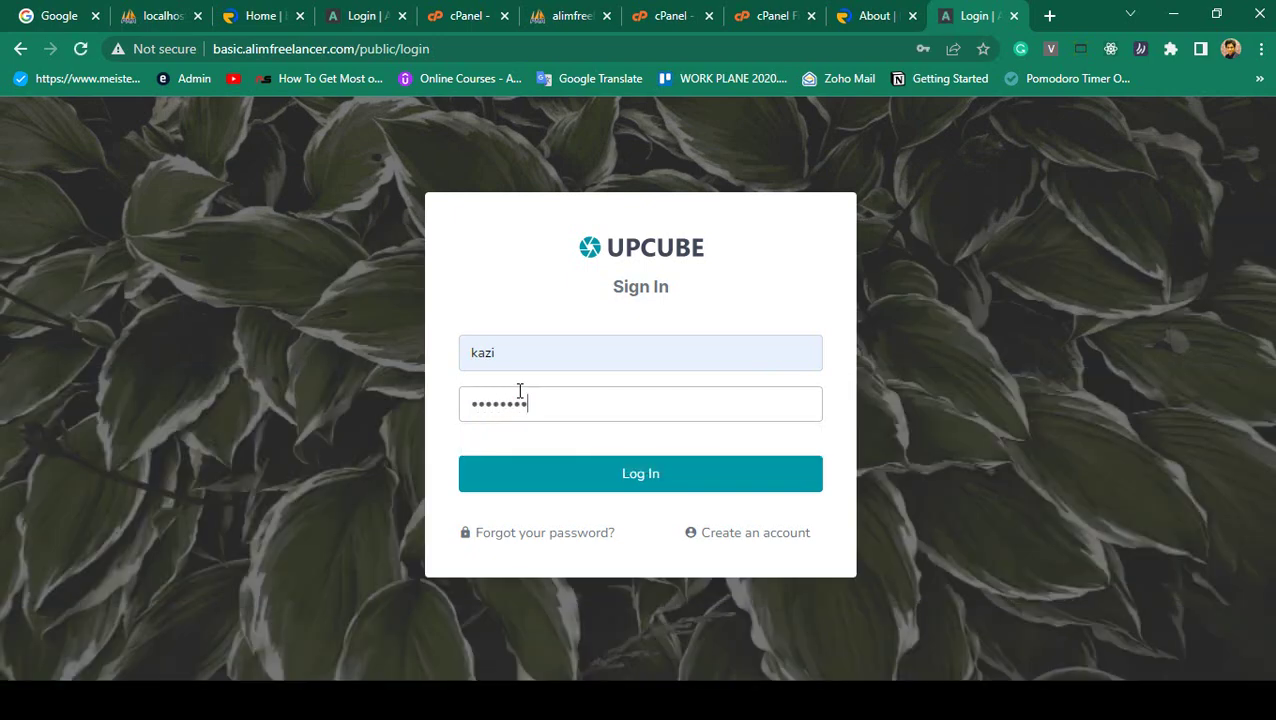
left_click(666, 484)
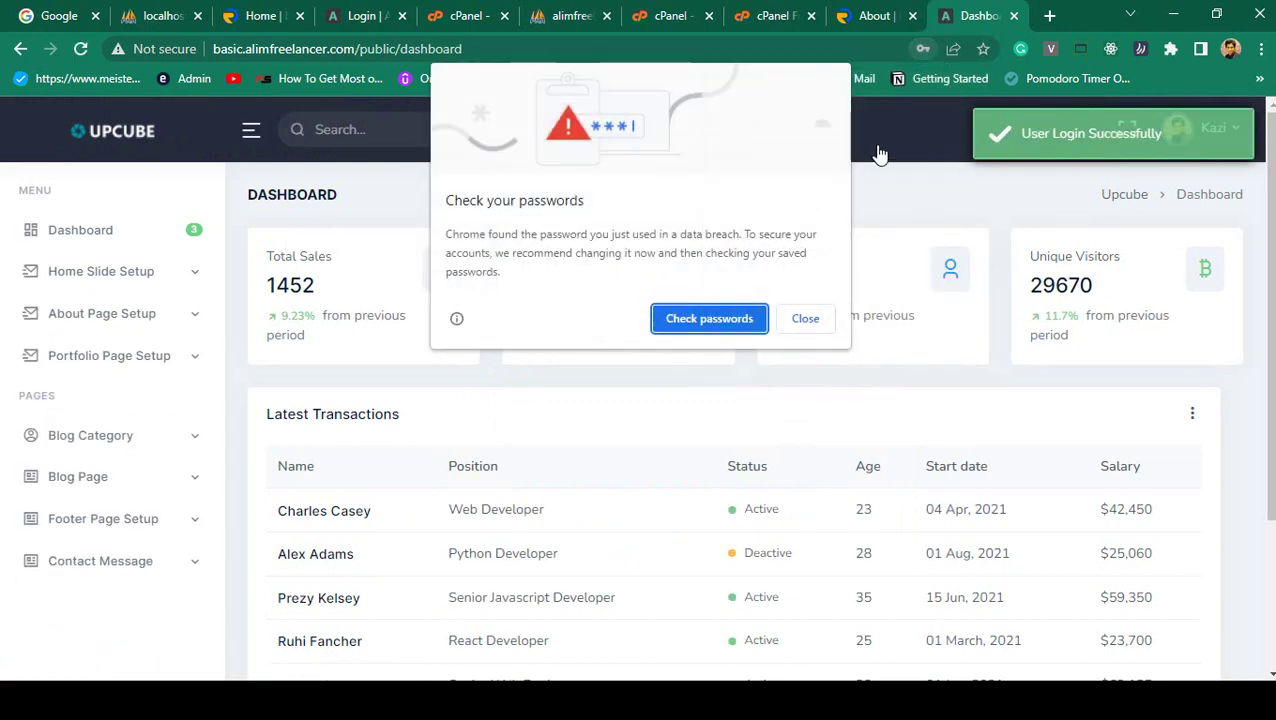
left_click(805, 318)
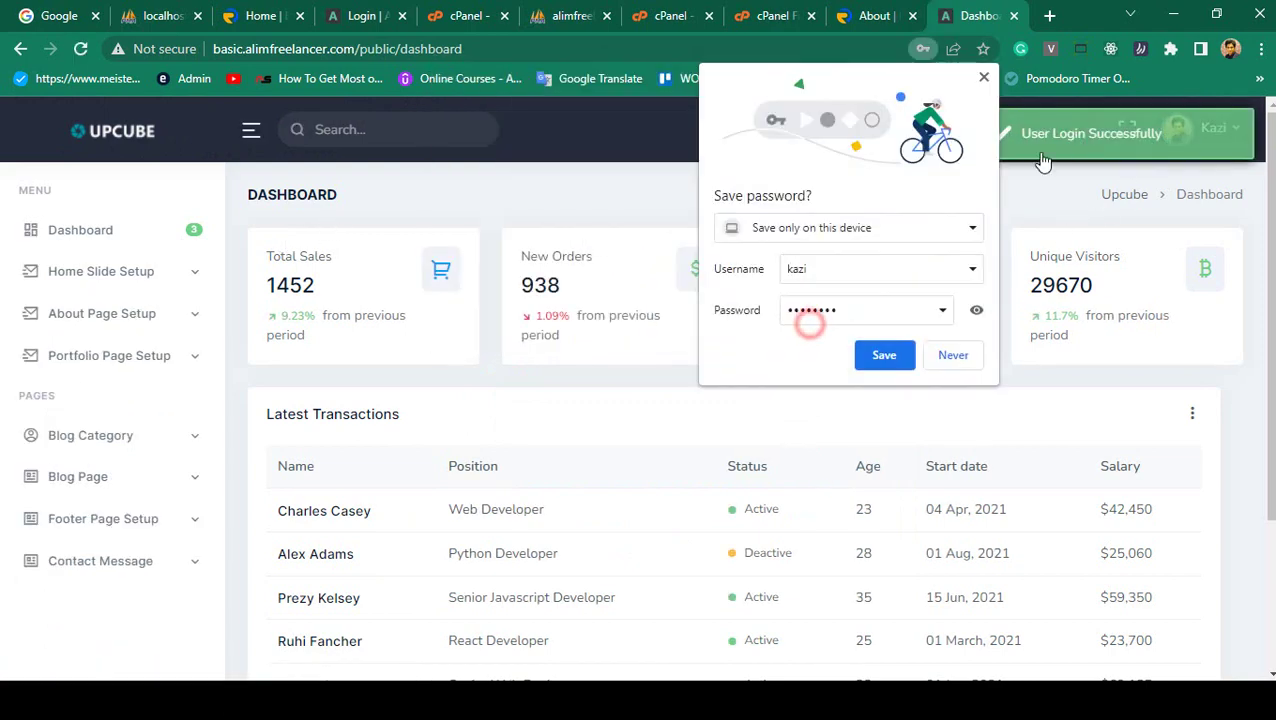
left_click(984, 77)
- Open Home Slide Setup > Home Slide in the admin sidebar
scroll(190, 316, "down", 3)
scroll(150, 300, "up", 3)
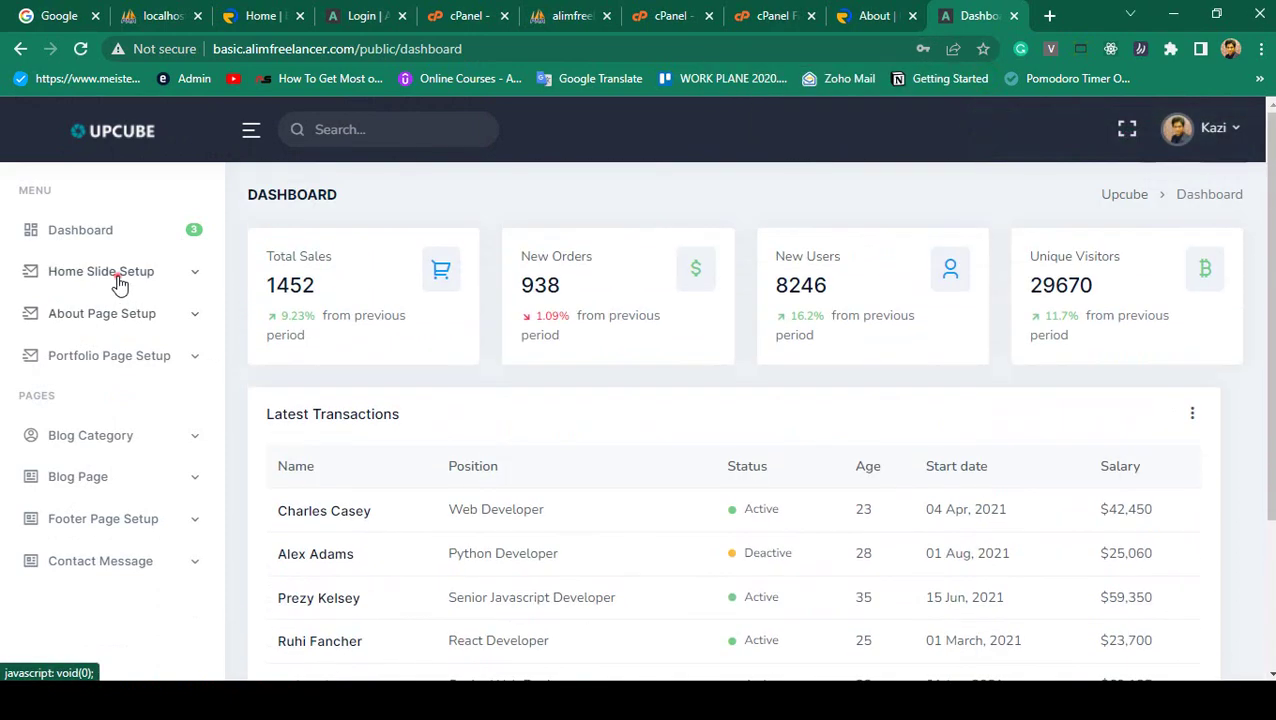
left_click(118, 280)
left_click(70, 312)
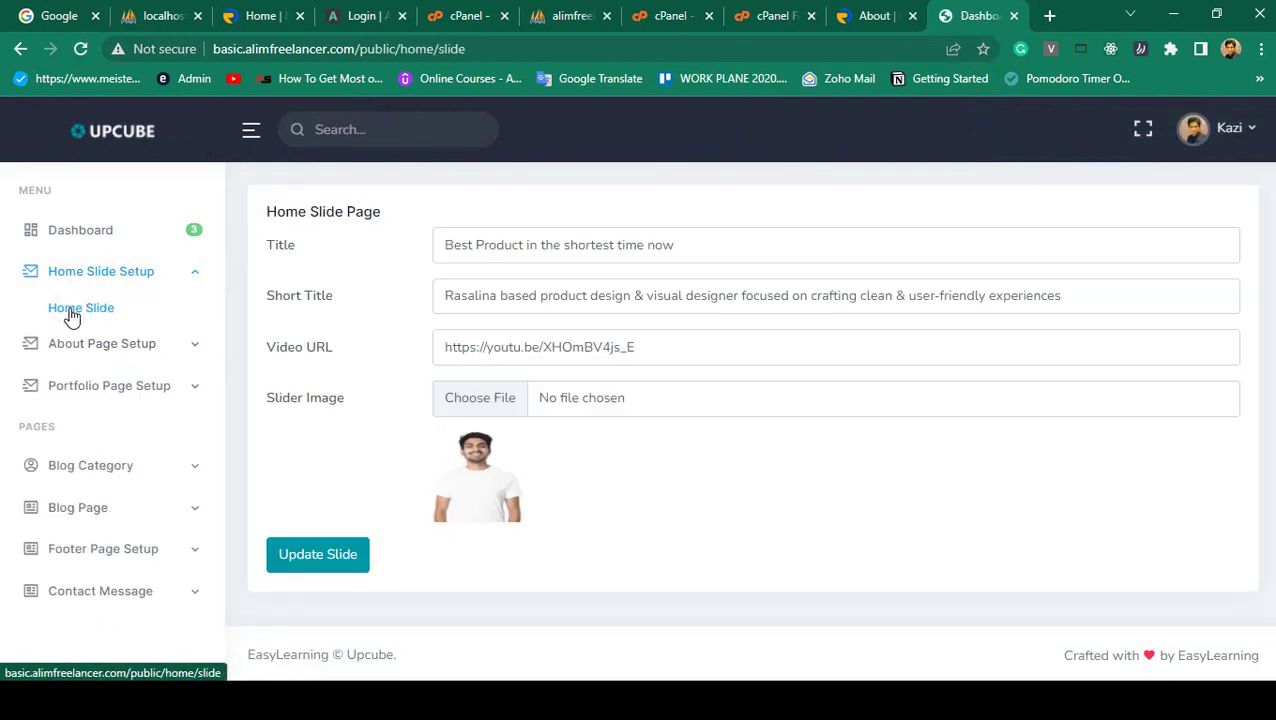
- Open About Page Setup > About Page and check its title, short title and descriptions
left_click(85, 343)
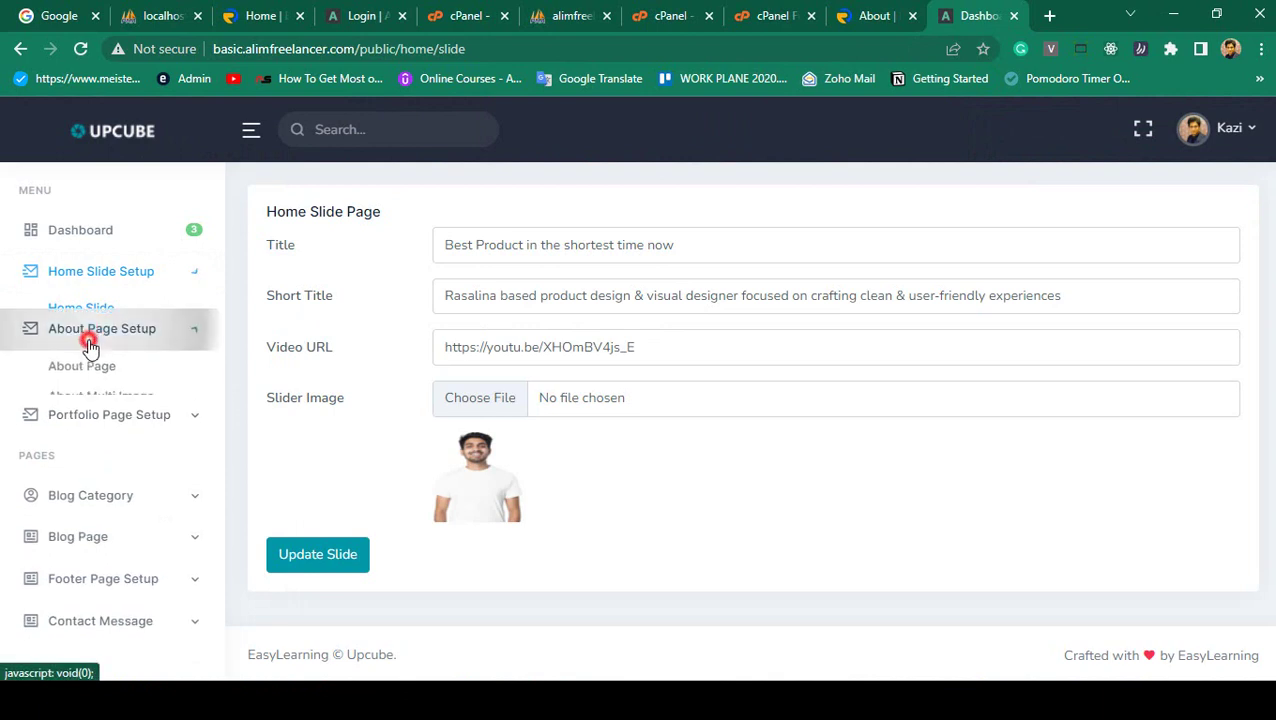
left_click(80, 349)
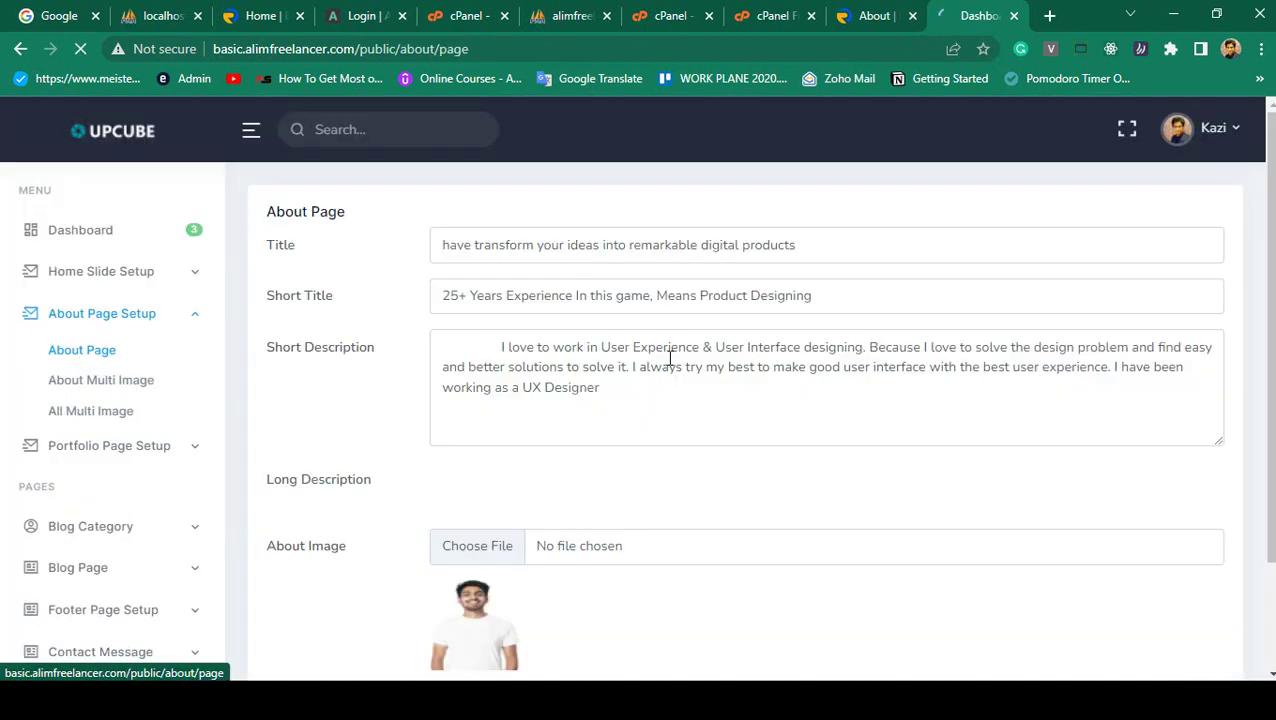
scroll(684, 419, "down", 3)
scroll(701, 424, "up", 3)
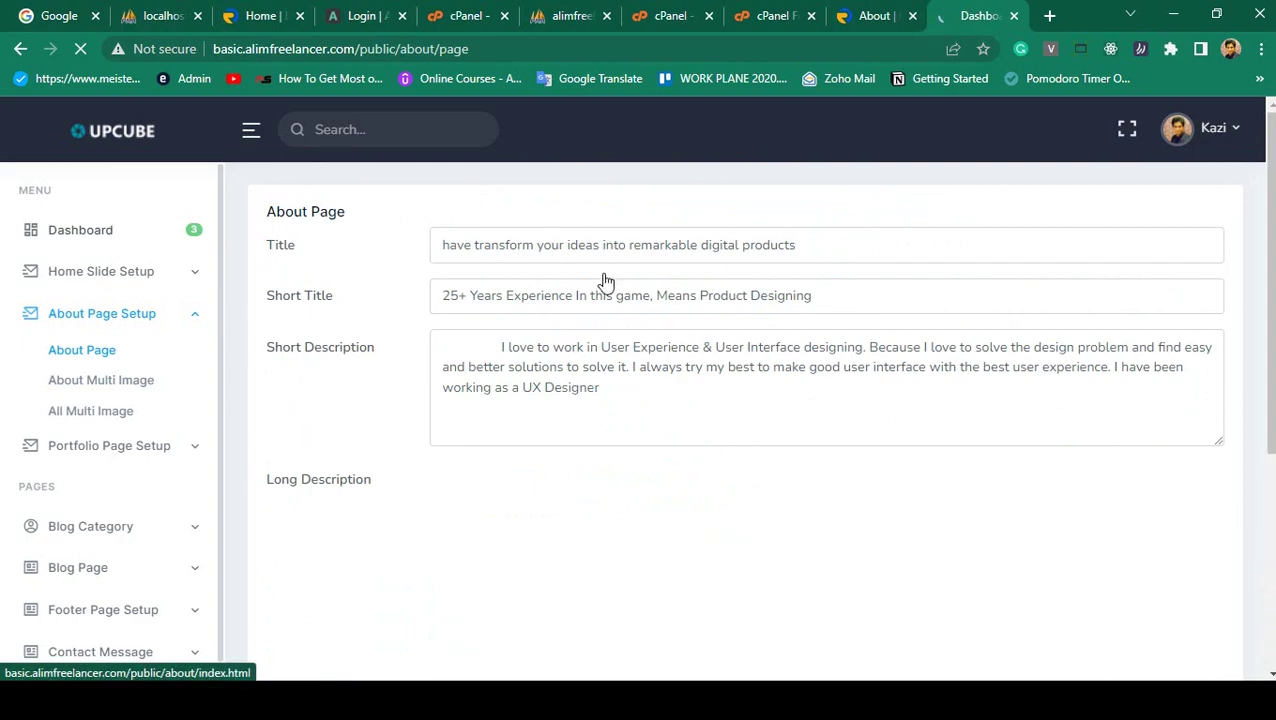
scroll(422, 330, "down", 4)
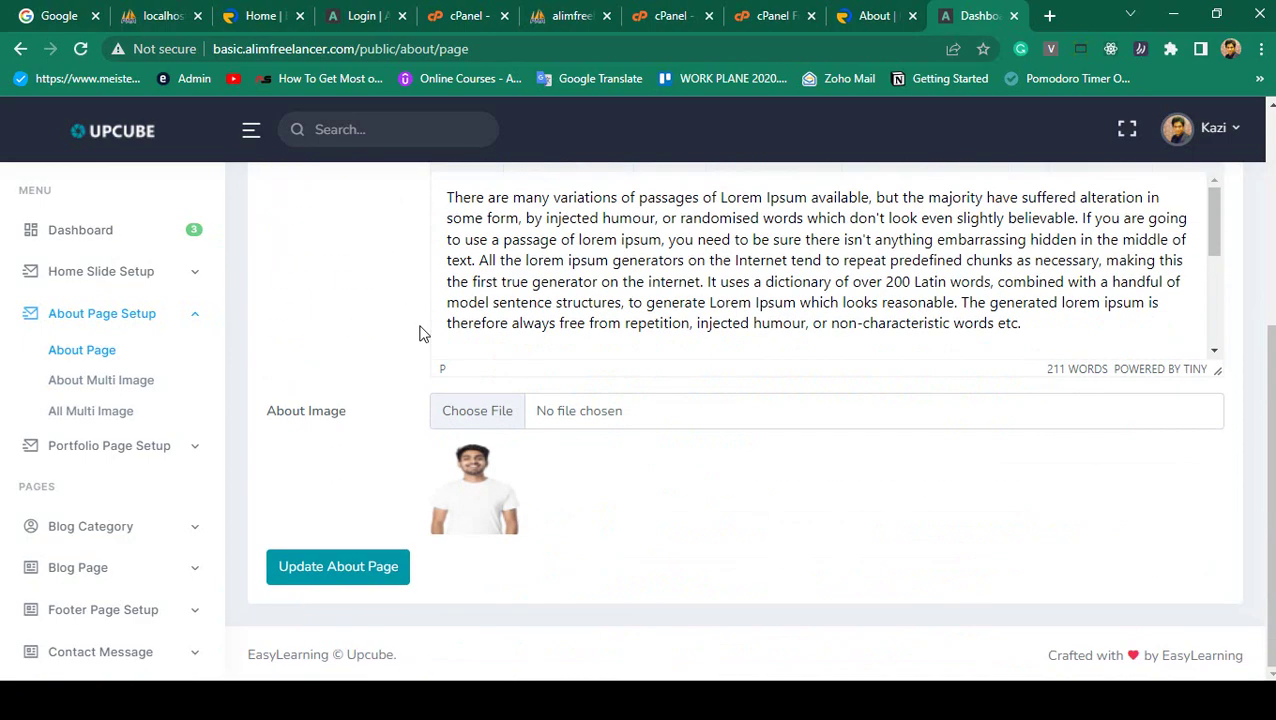
scroll(420, 334, "up", 4)
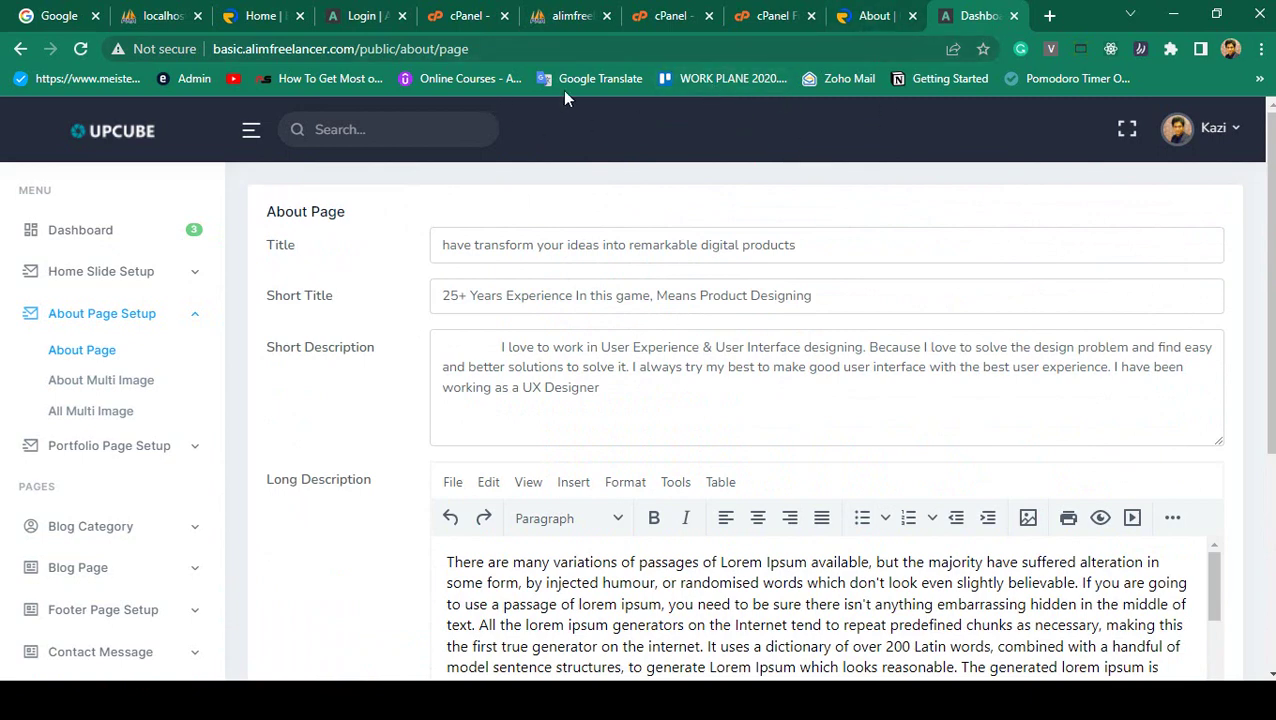
left_click(360, 47)
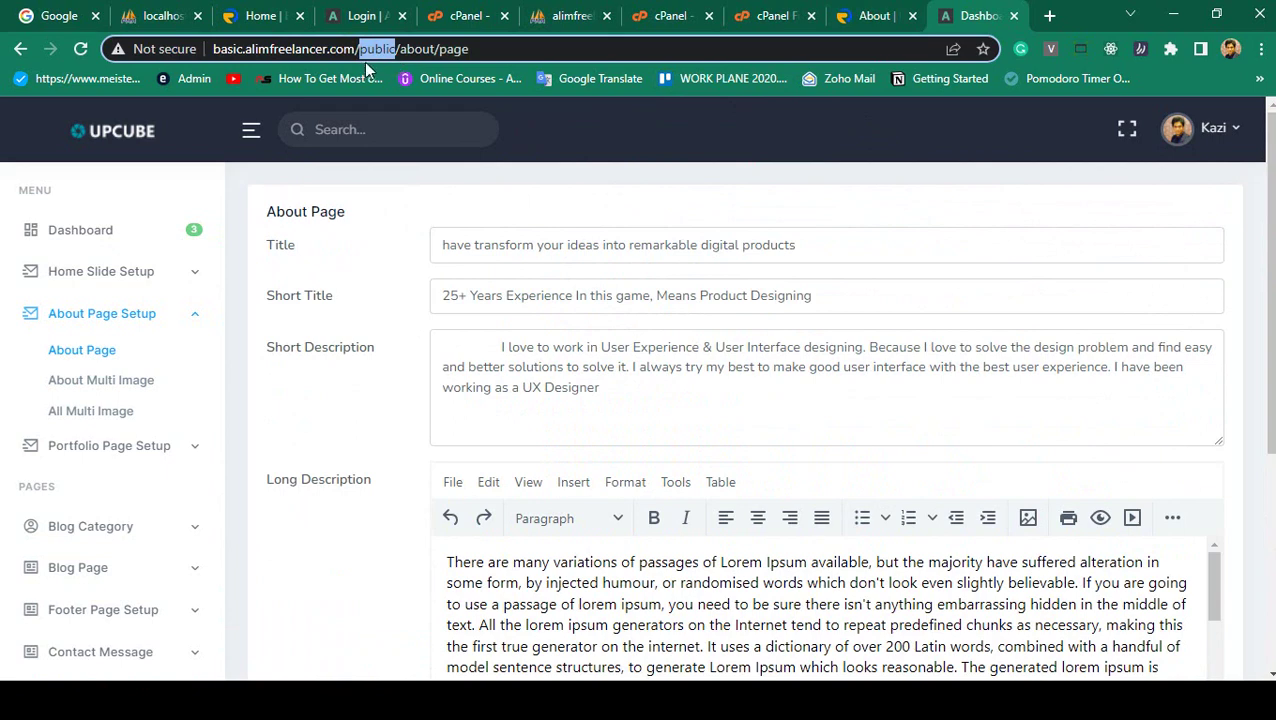
- Go up to the basic.alimfreelancer.com root in File Manager, review its files, and start a new file
left_click(680, 8)
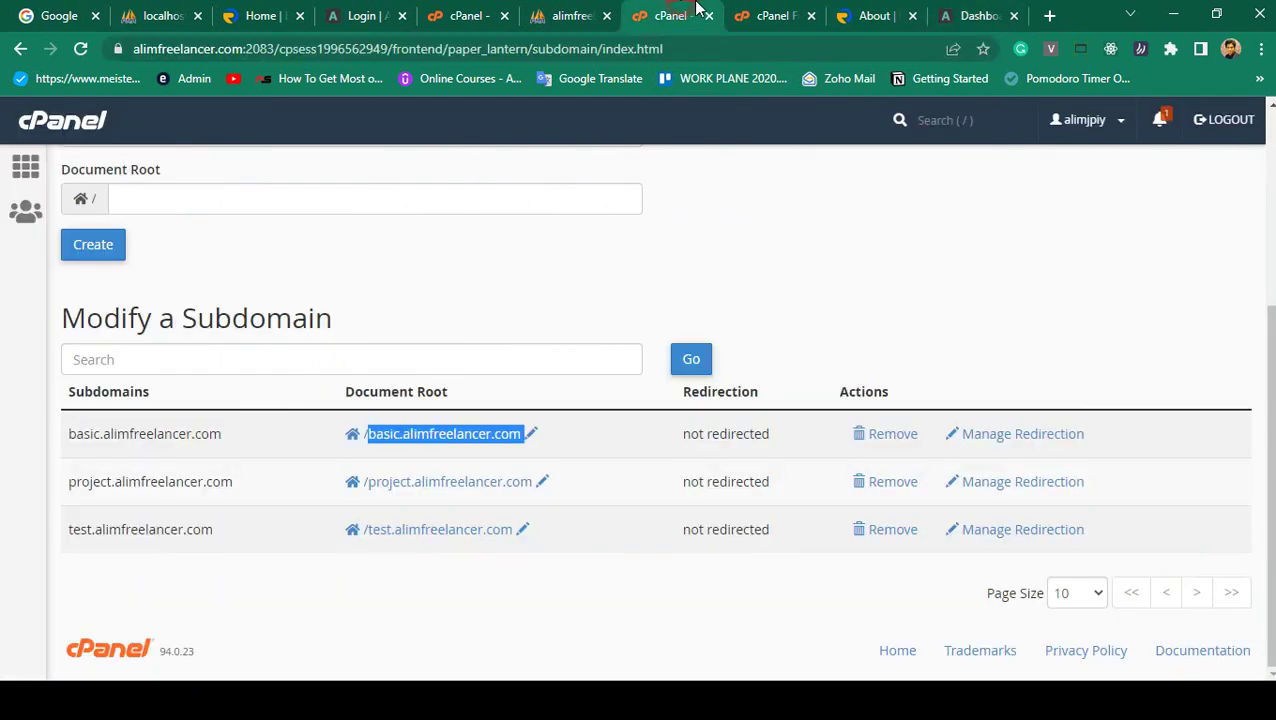
left_click(780, 12)
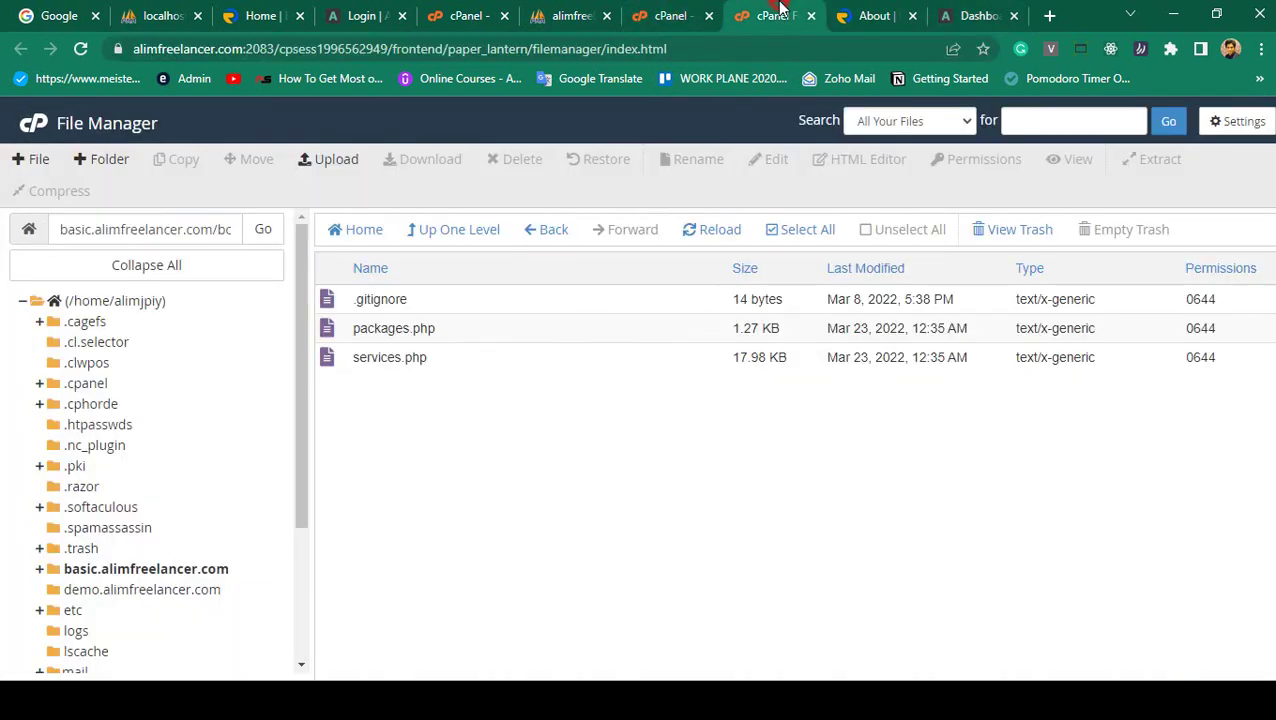
left_click(477, 232)
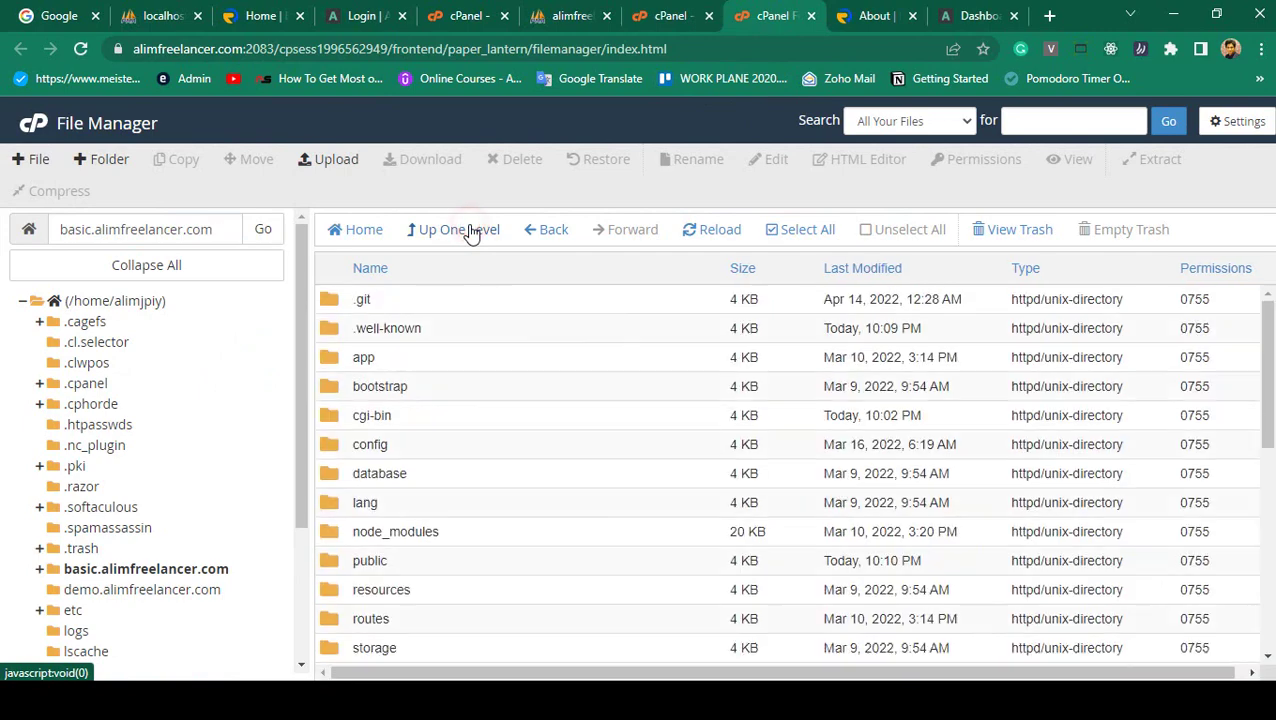
left_click_drag(228, 232, 45, 230)
scroll(638, 446, "down", 4)
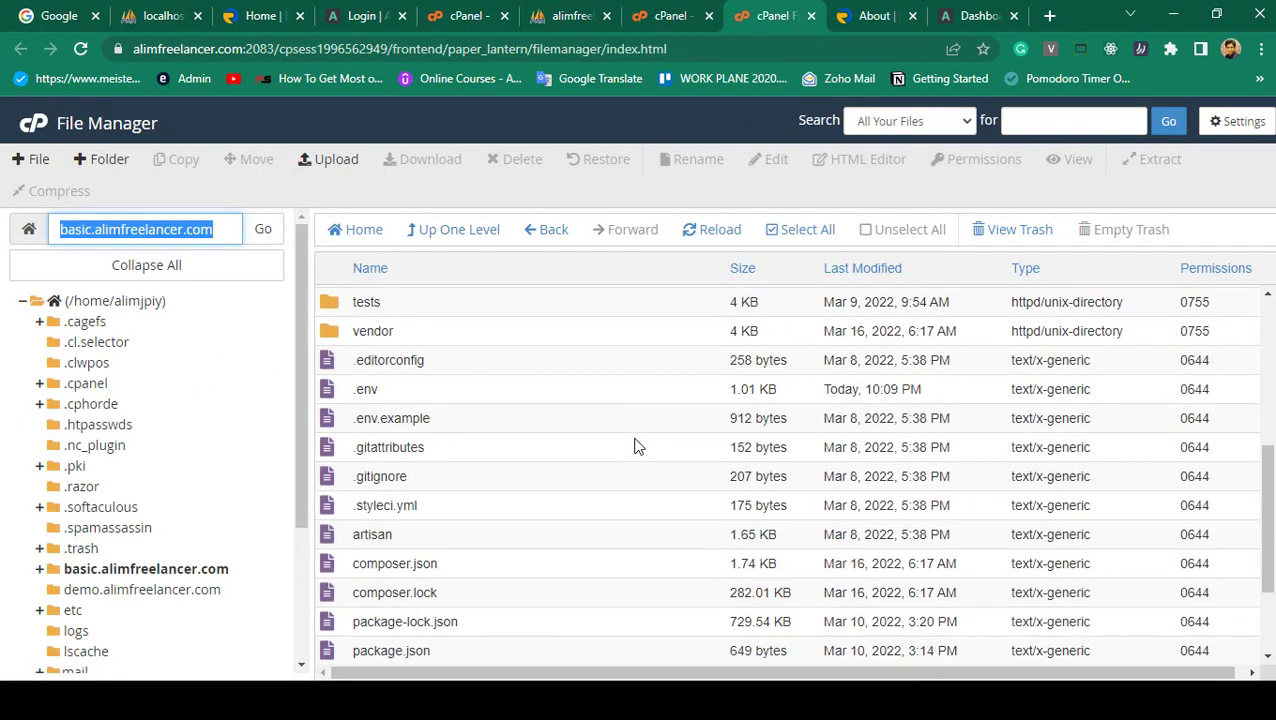
scroll(411, 364, "down", 1)
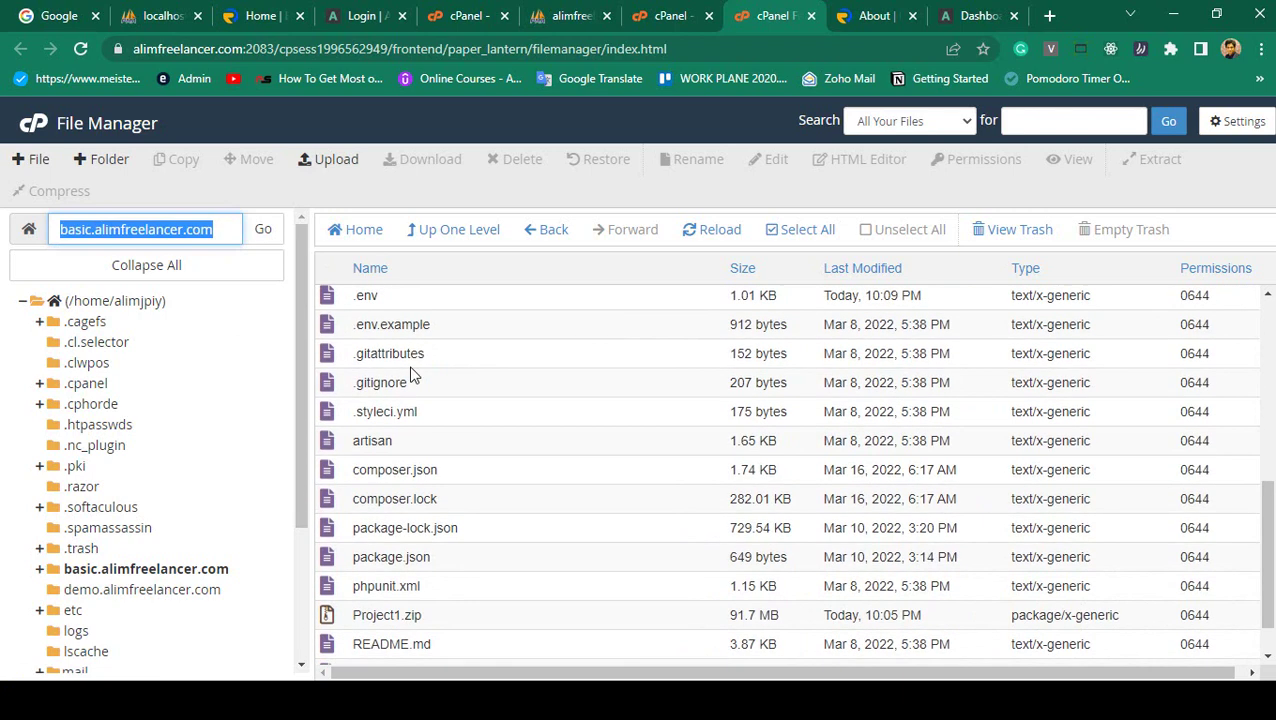
scroll(428, 412, "up", 1)
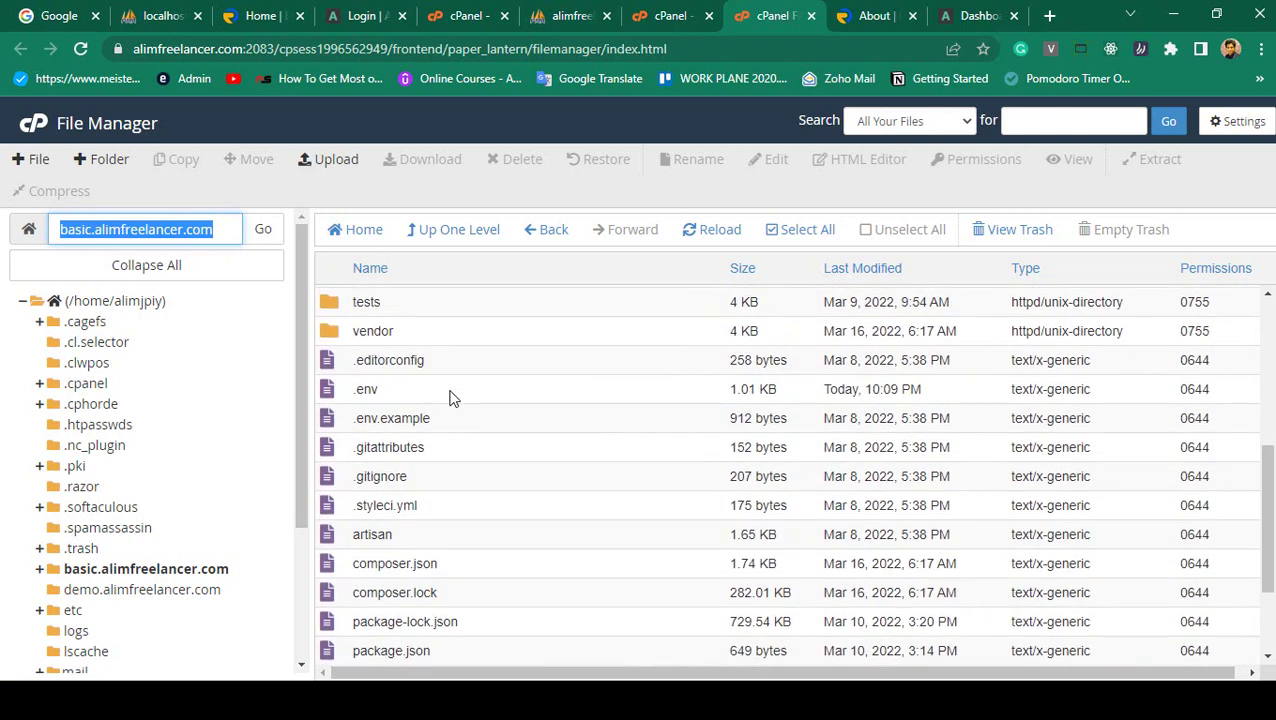
left_click(37, 162)
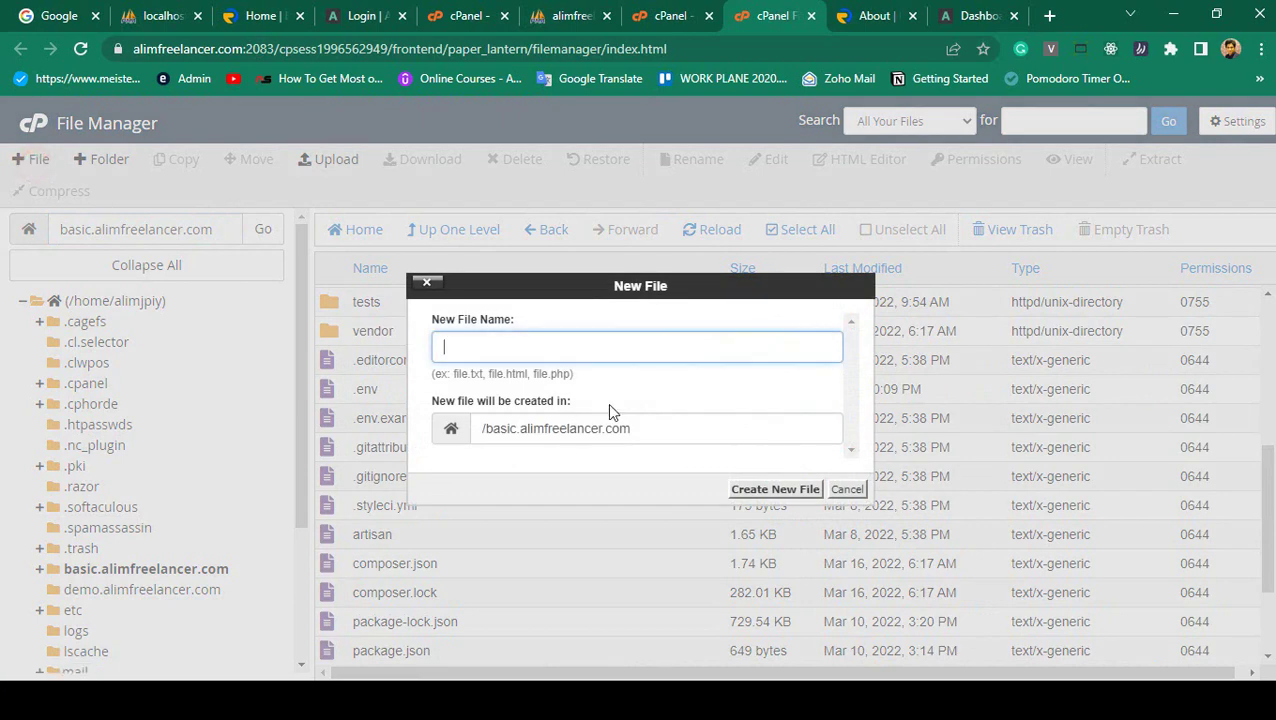
- Create a new empty file named .htaccess in the project root
left_click(473, 348)
type(".")
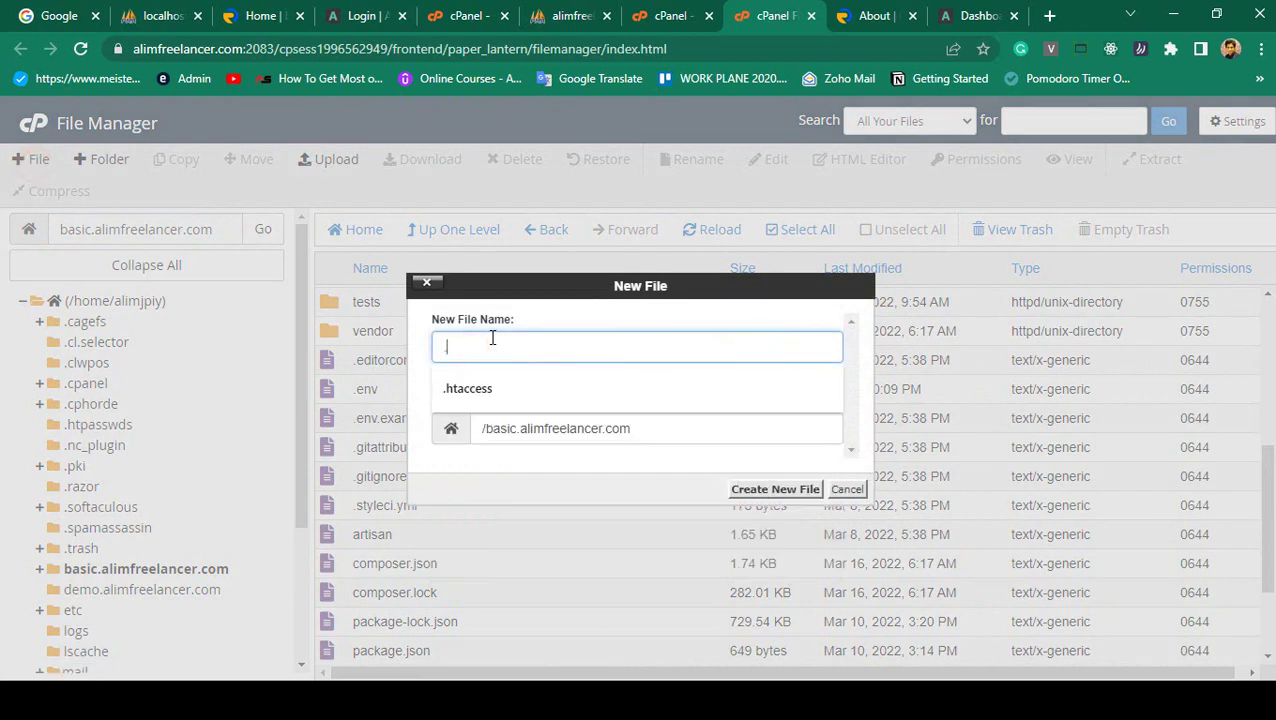
type("ht")
key("Down")
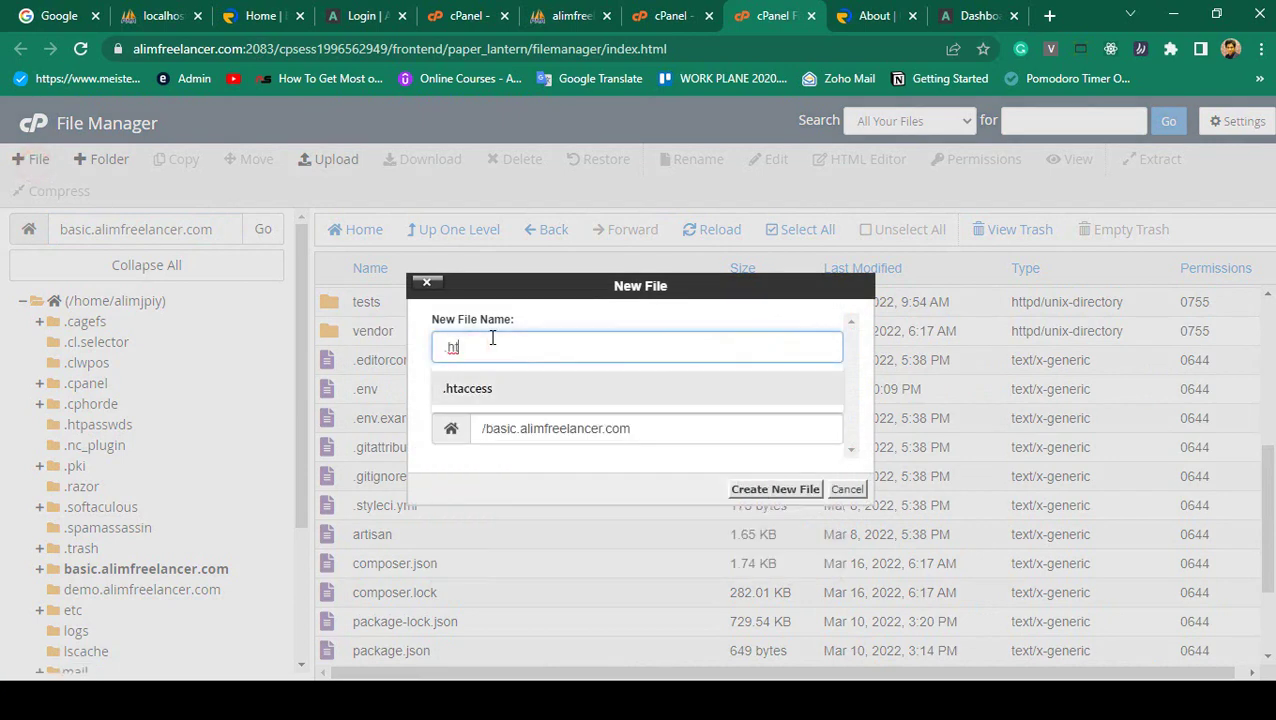
key("Return")
left_click(555, 392)
left_click_drag(530, 348, 435, 347)
left_click(528, 348)
left_click(757, 490)
scroll(752, 497, "down", 5)
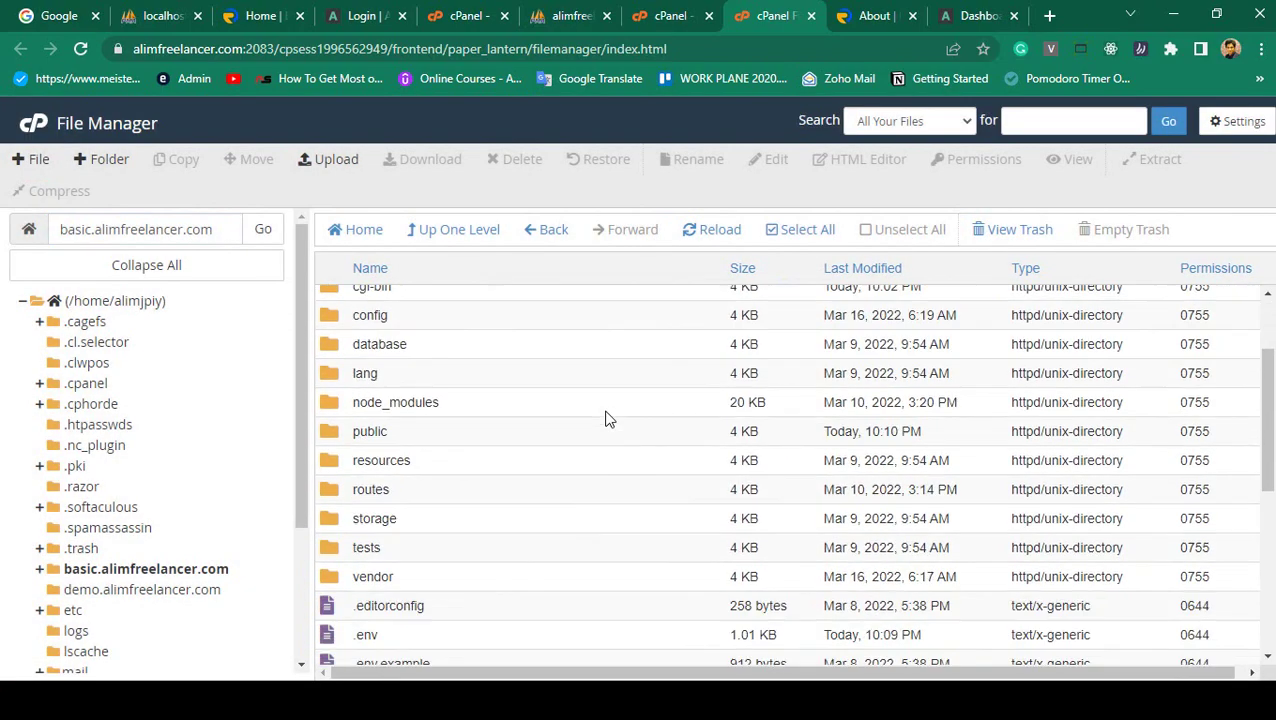
scroll(605, 419, "up", 1)
- Open .htaccess in the code editor via its right-click Edit action
left_click(422, 505)
right_click(401, 508)
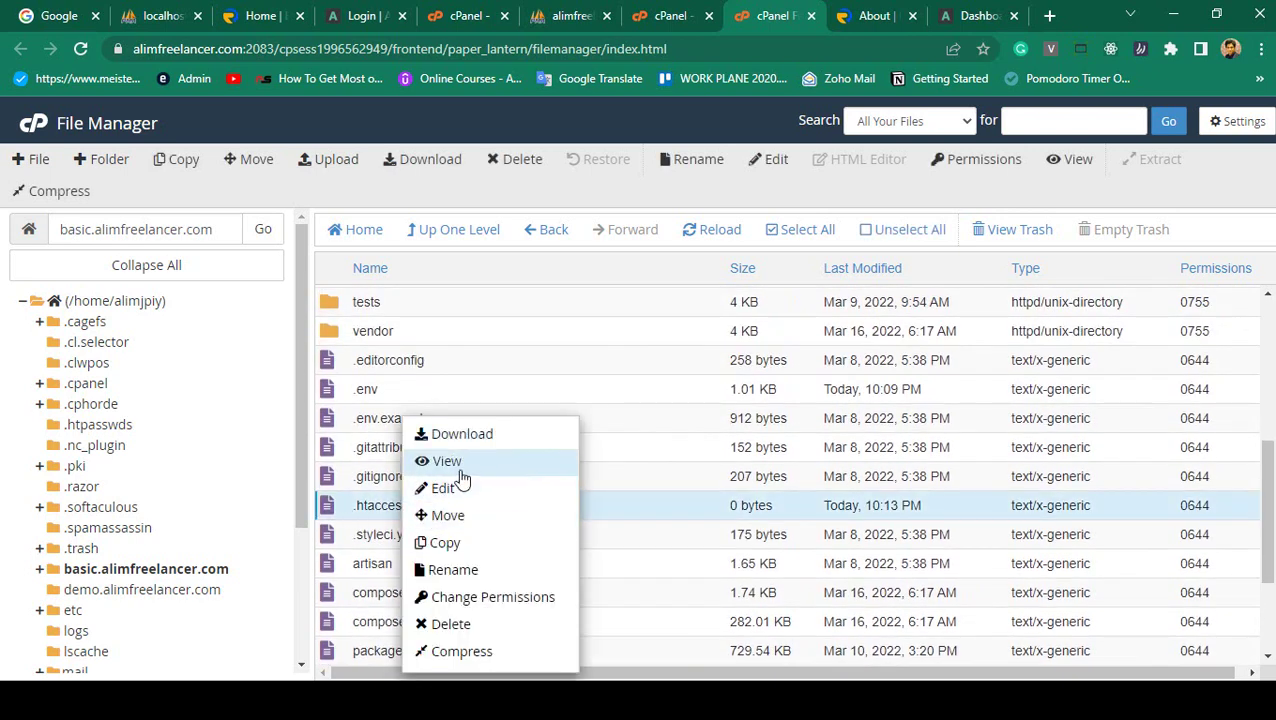
left_click(443, 489)
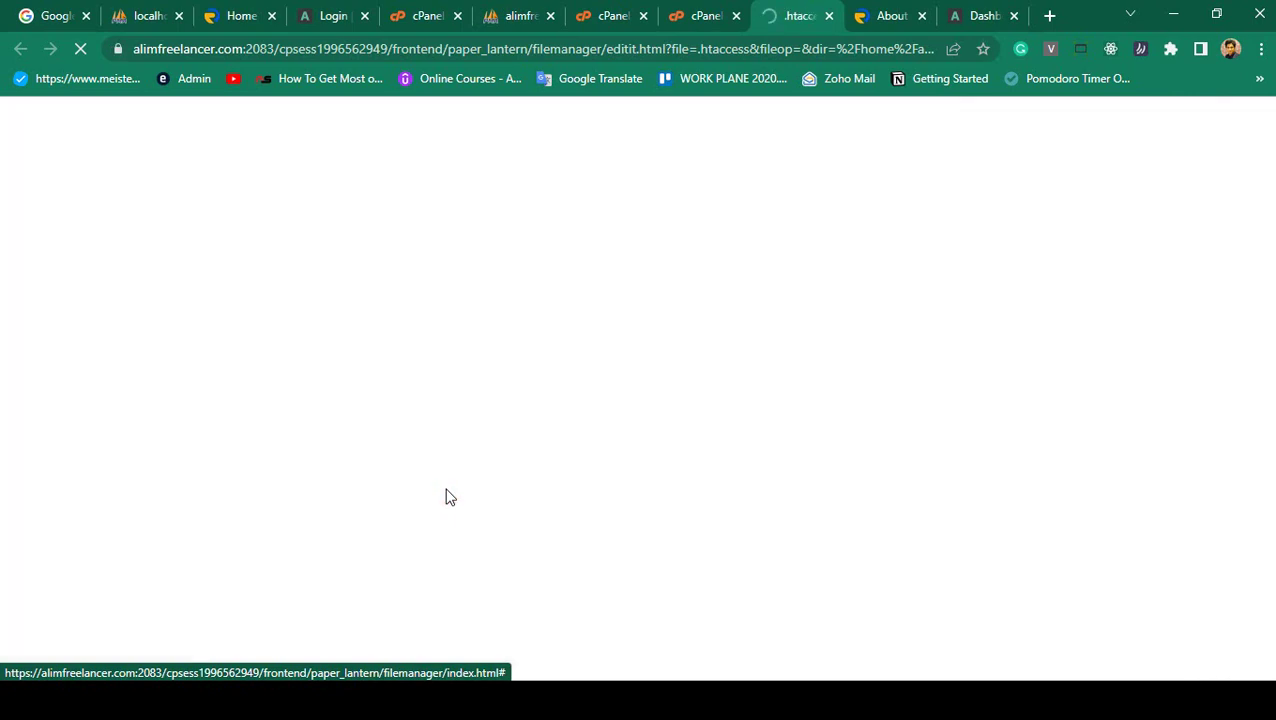
- Copy the five-line RewriteEngine code block from Notepad
mouse_move(450, 678)
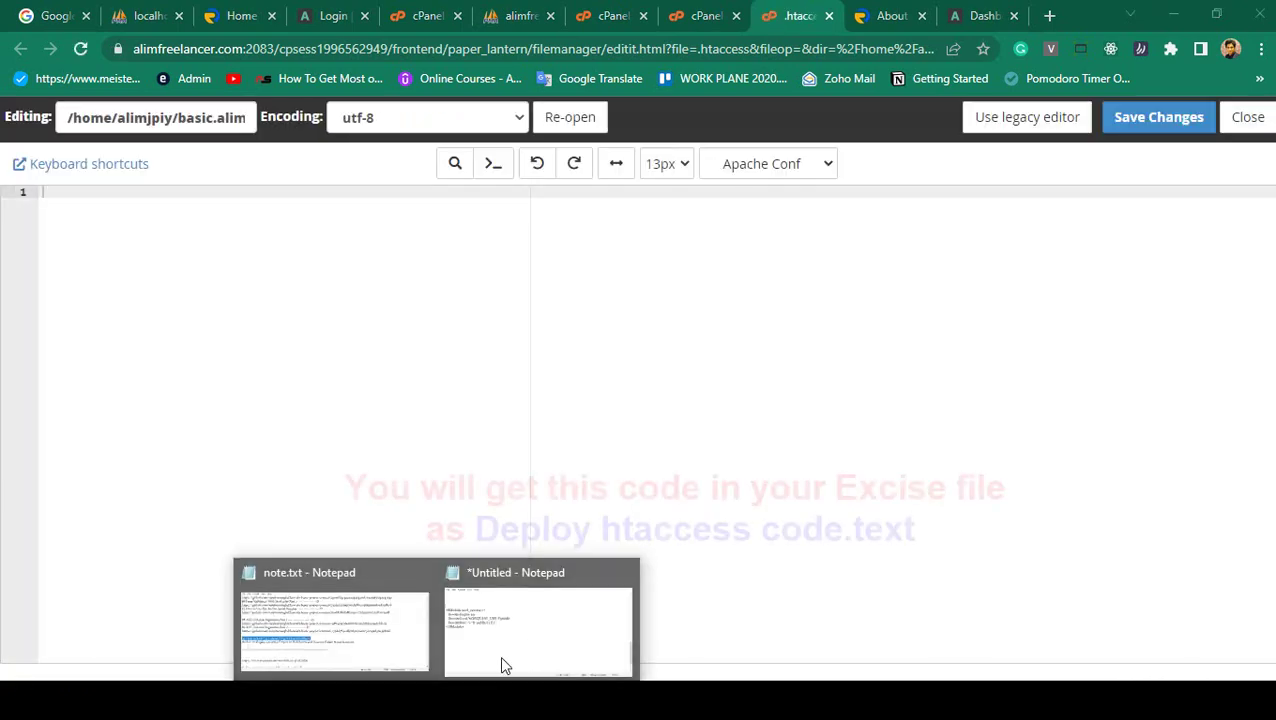
left_click(537, 605)
left_click_drag(377, 362, 241, 268)
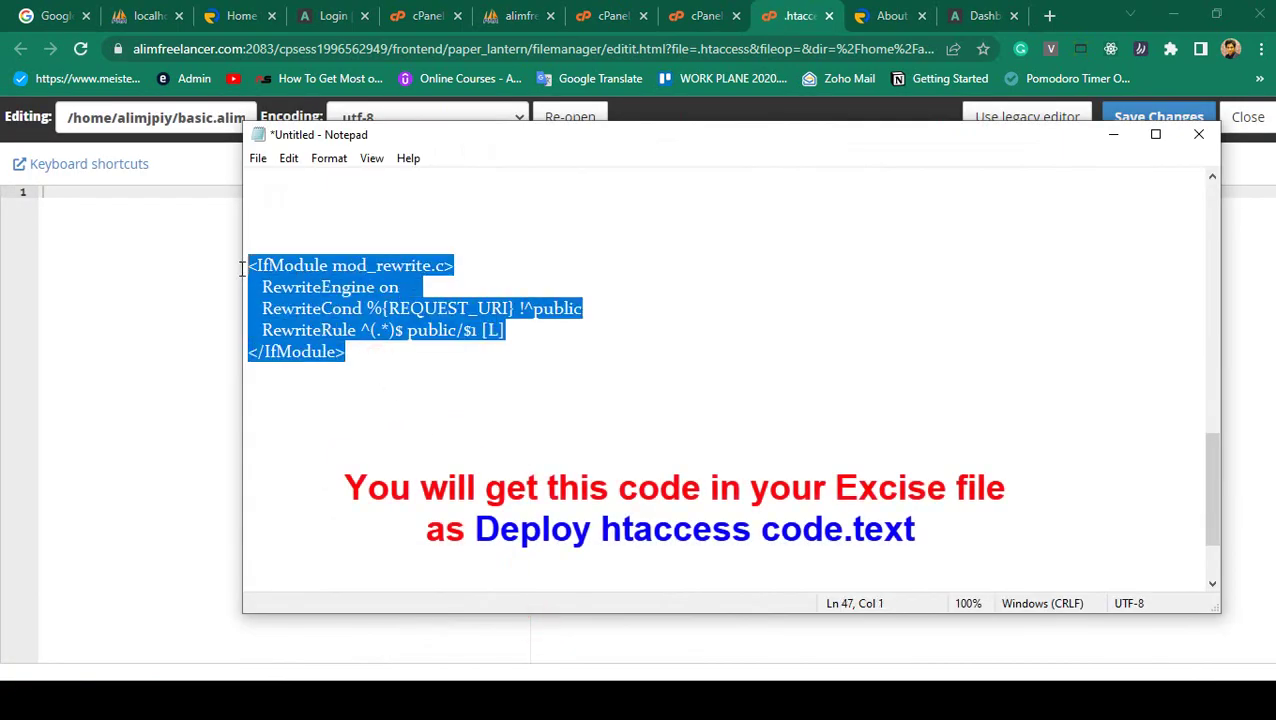
double_click(418, 338)
left_click(387, 356)
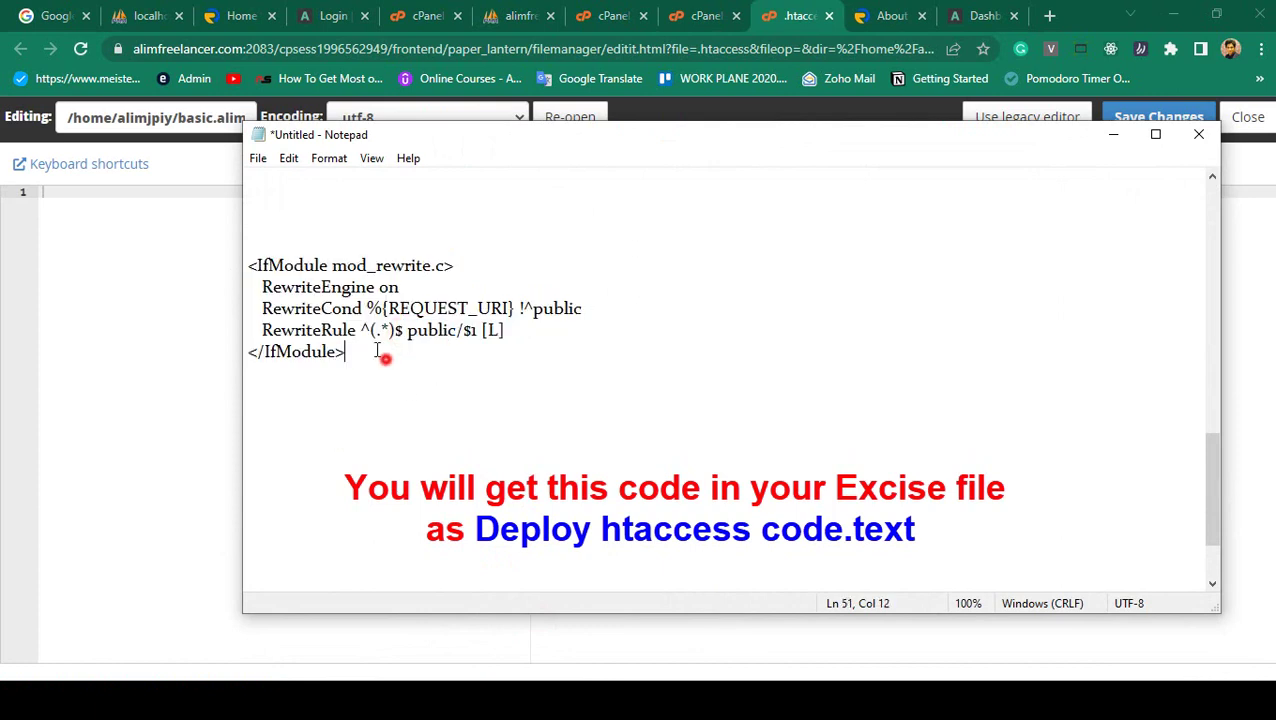
left_click_drag(386, 358, 232, 252)
key("ctrl+c")
- Paste the rewrite rules into .htaccess, remove the empty first line, and save changes
left_click(146, 218)
key("ctrl+v")
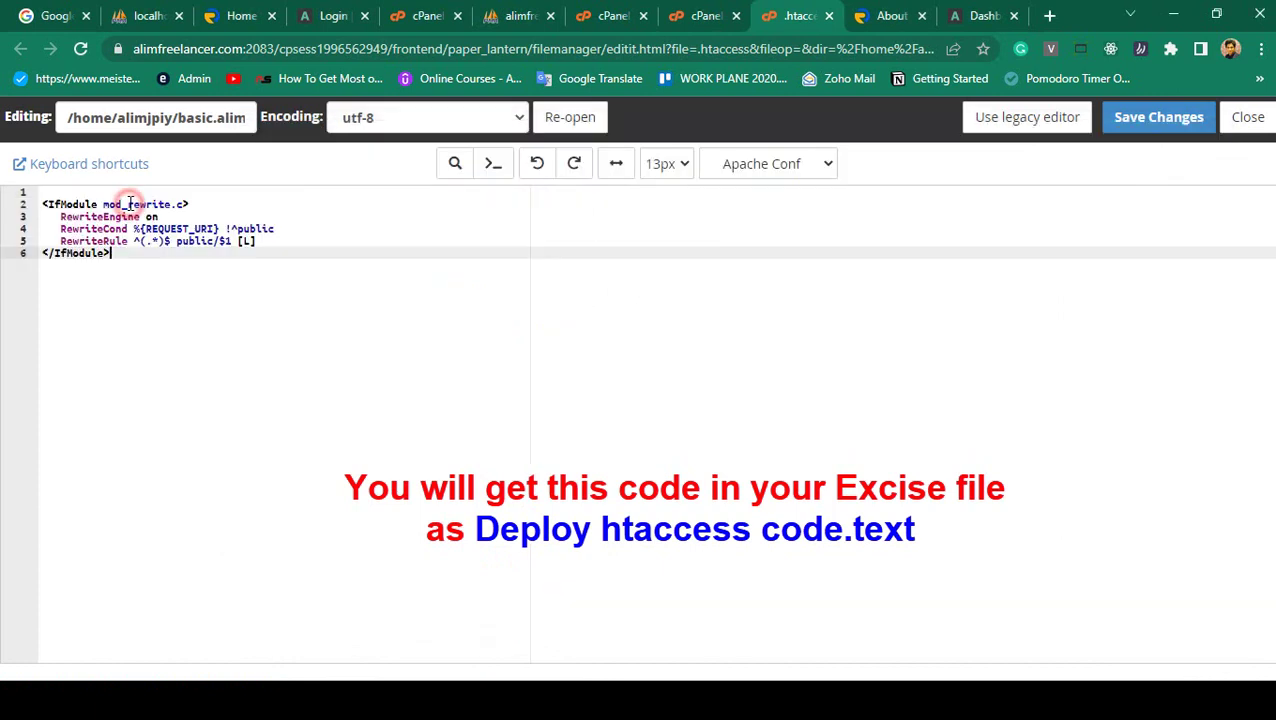
key("Delete")
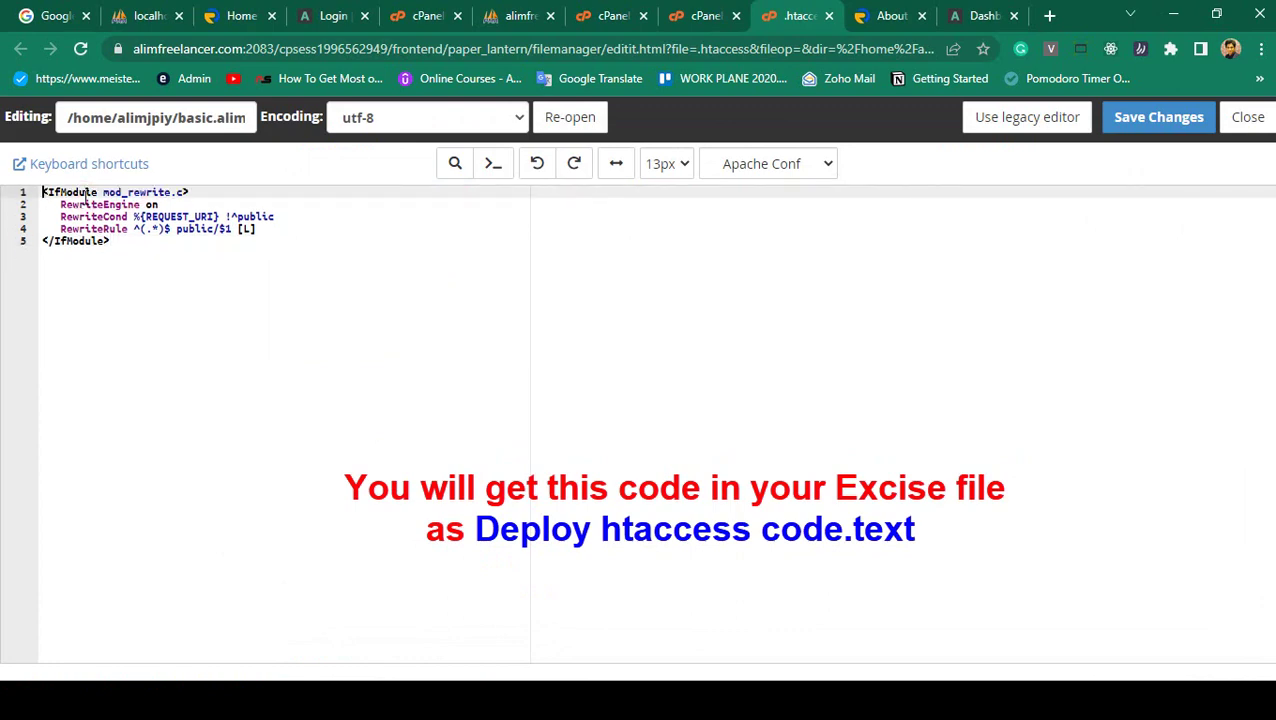
left_click(1157, 118)
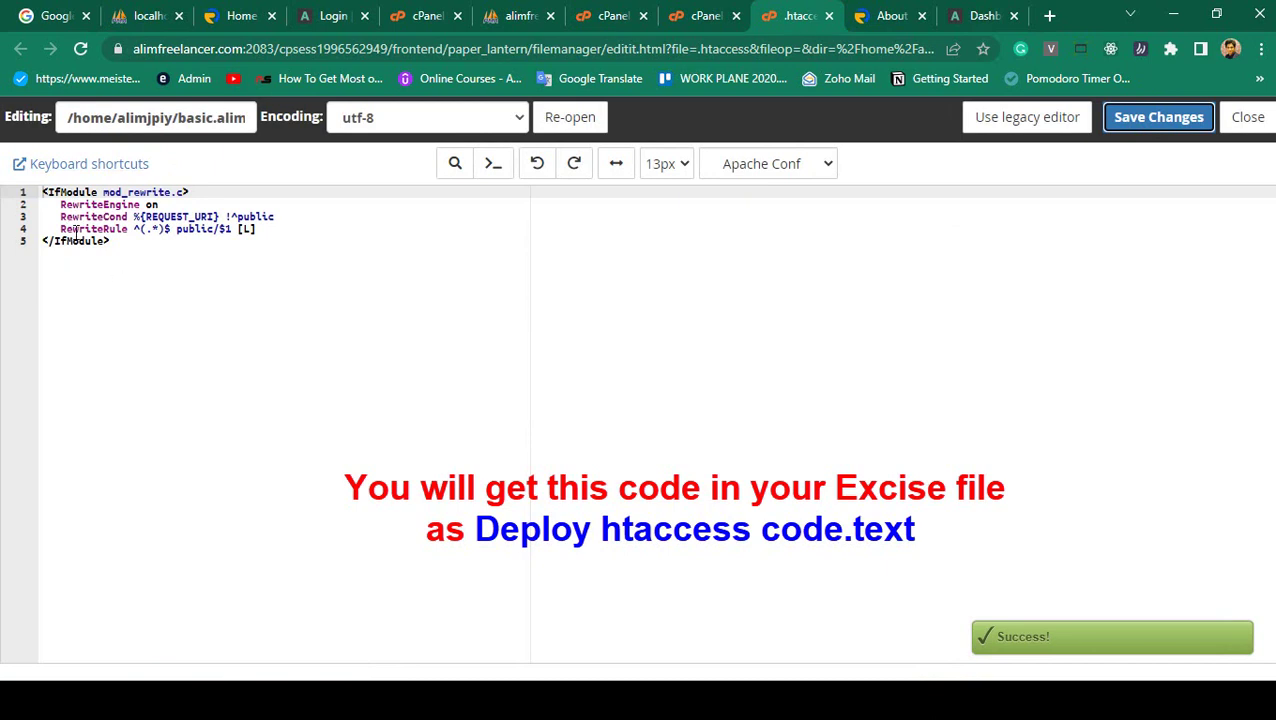
left_click(174, 232)
left_click(225, 252)
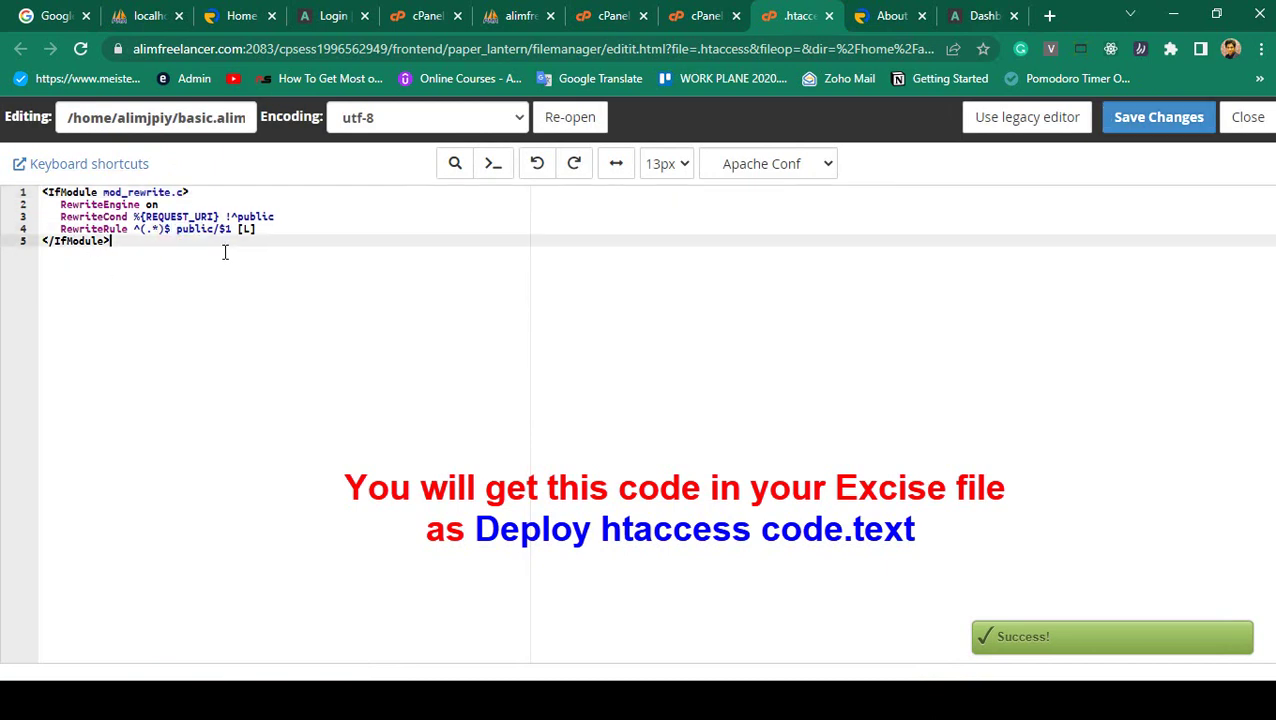
double_click(180, 230)
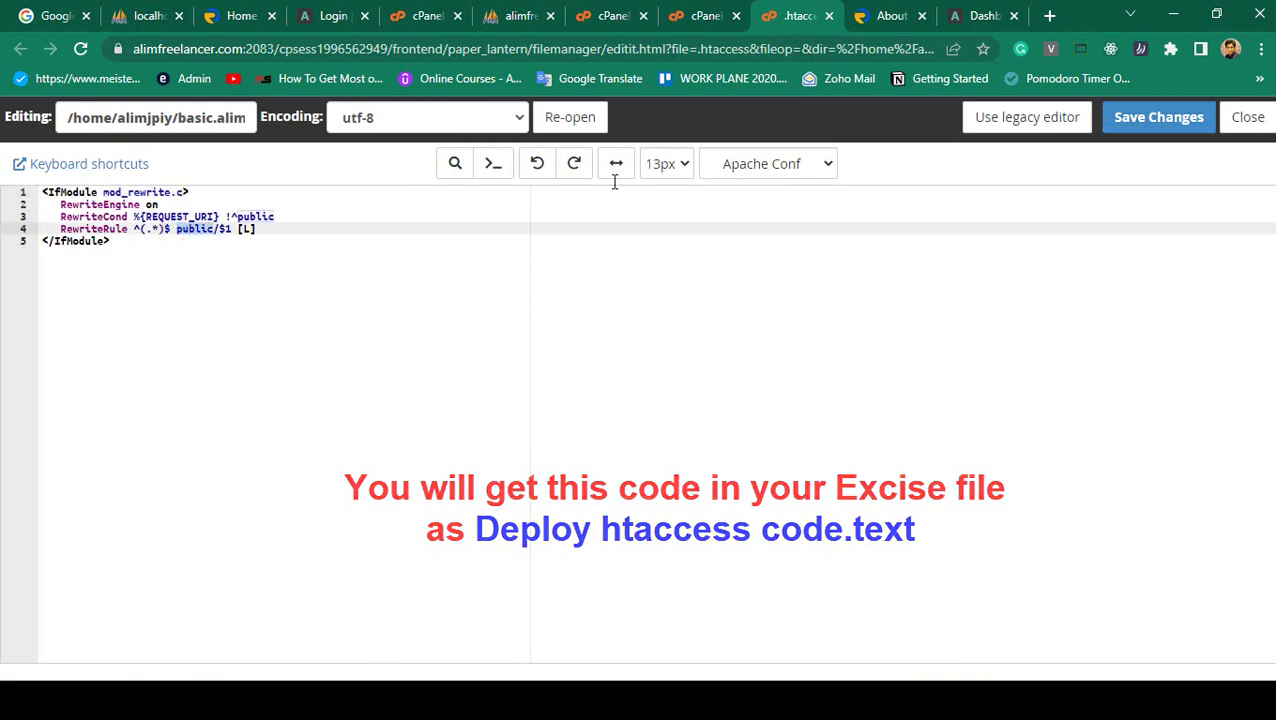
left_click(910, 12)
- Remove public/about from the address and load the Rasalina home page without /public
left_click(360, 50)
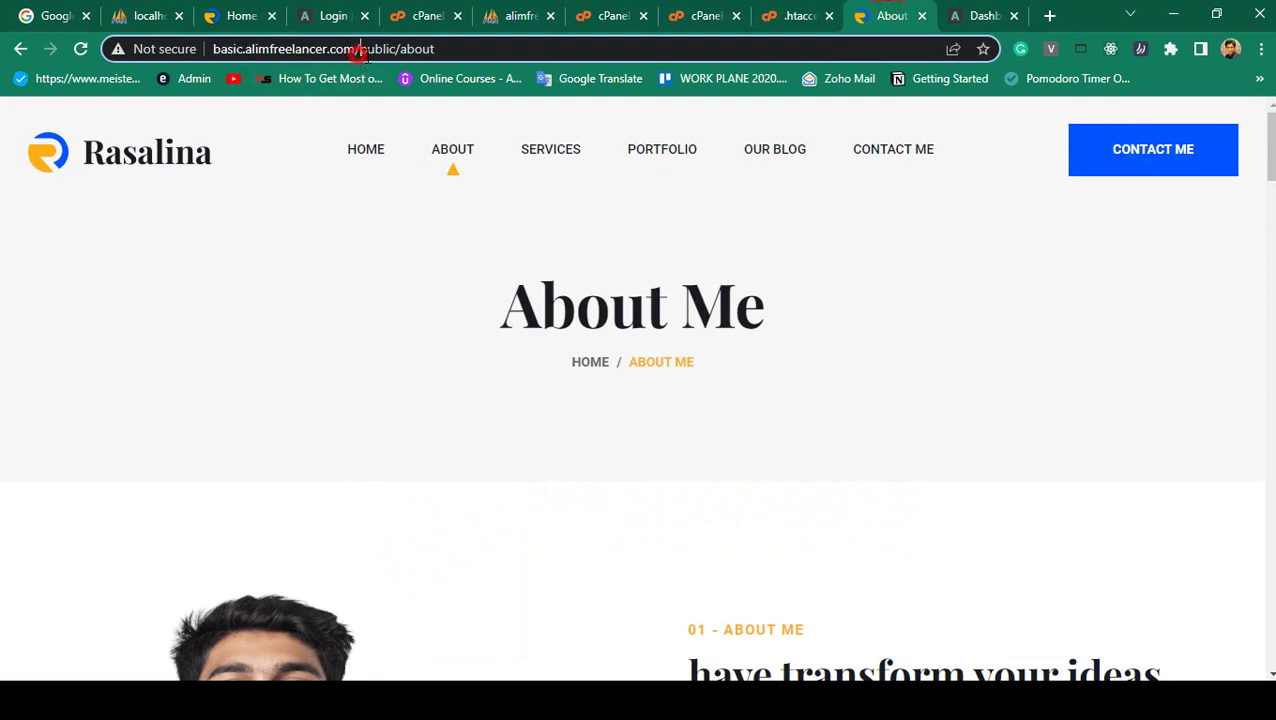
left_click_drag(357, 49, 440, 50)
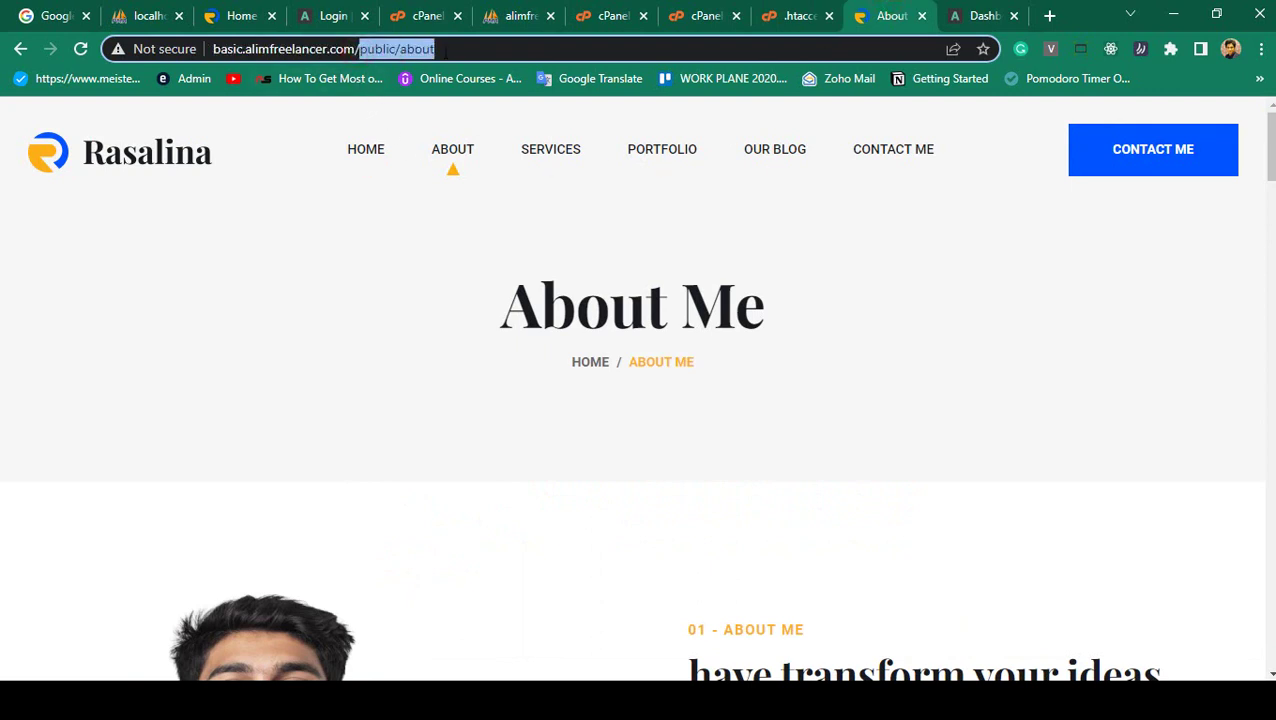
key("BackSpace")
key("Return")
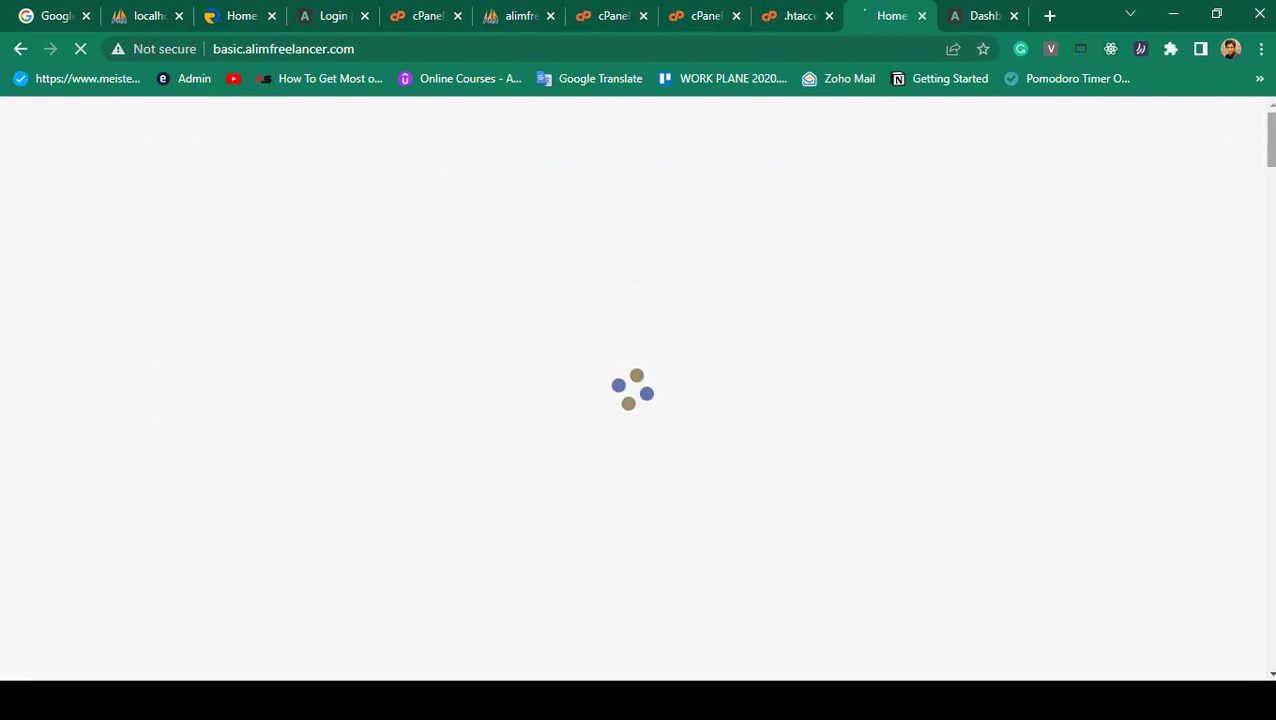
scroll(1190, 120, "down", 8)
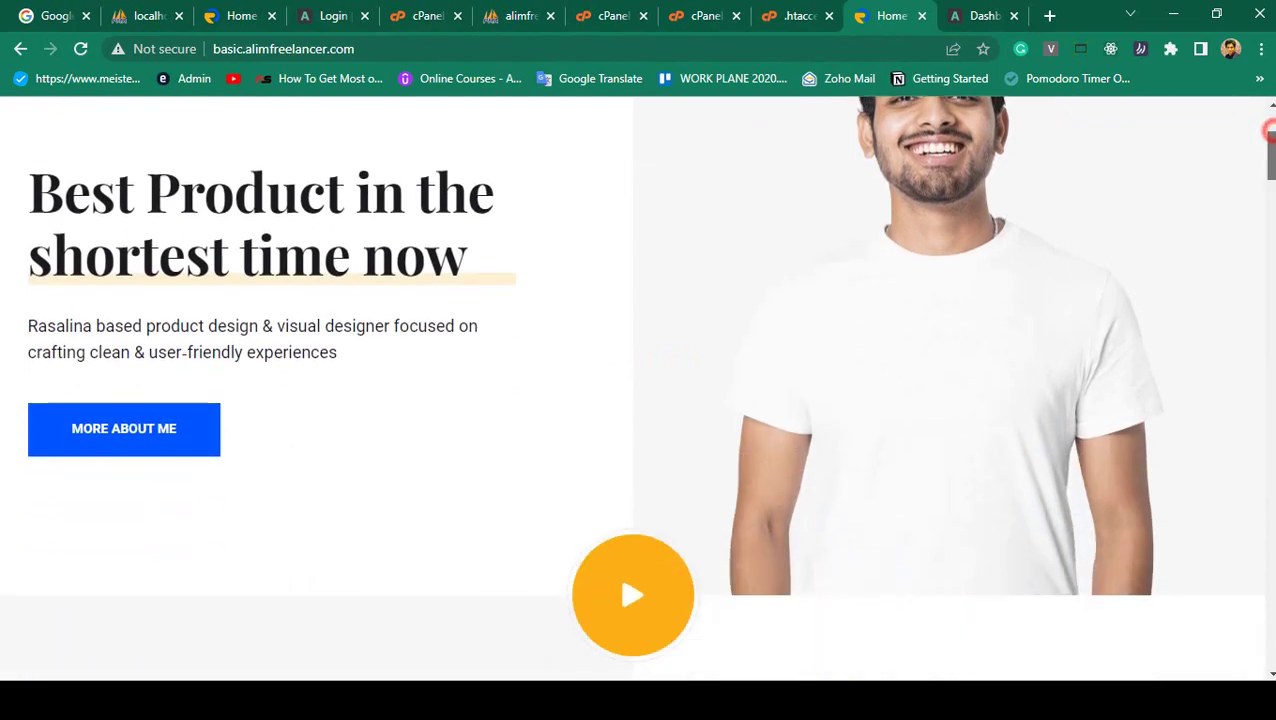
scroll(383, 100, "down", 10)
scroll(383, 100, "up", 15)
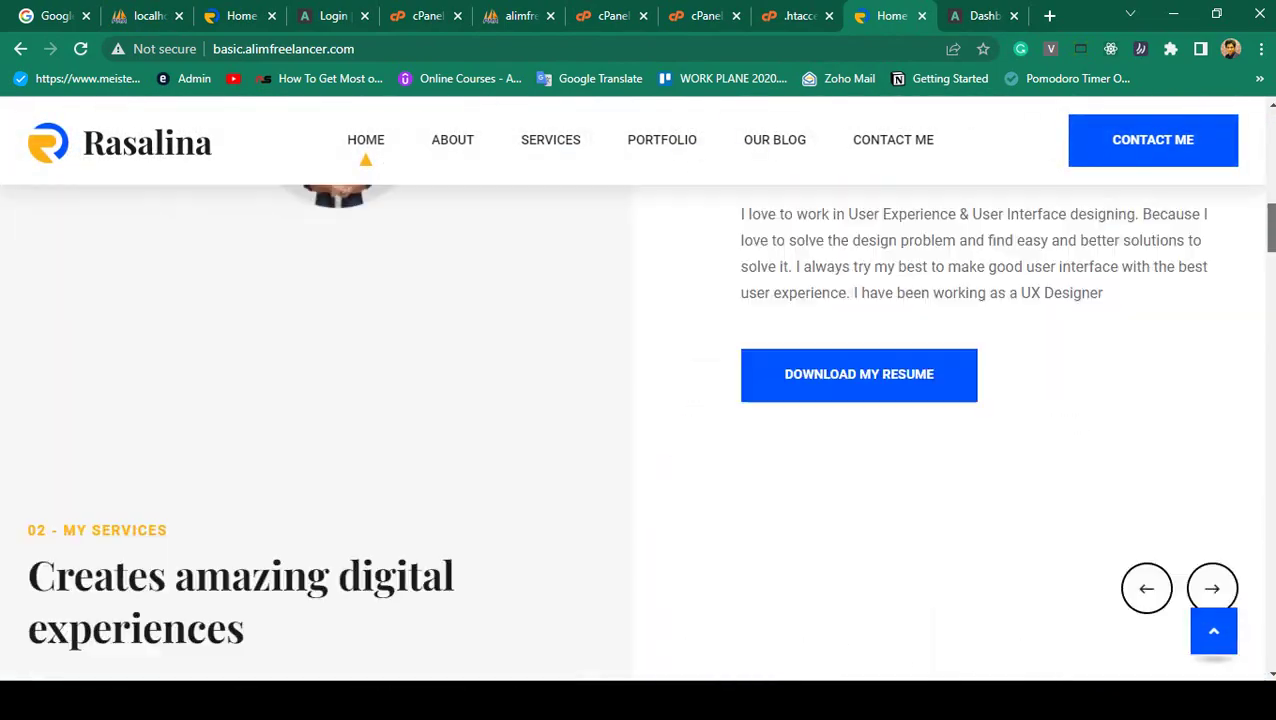
- Check that the About and Portfolio pages load at addresses without /public
left_click(474, 152)
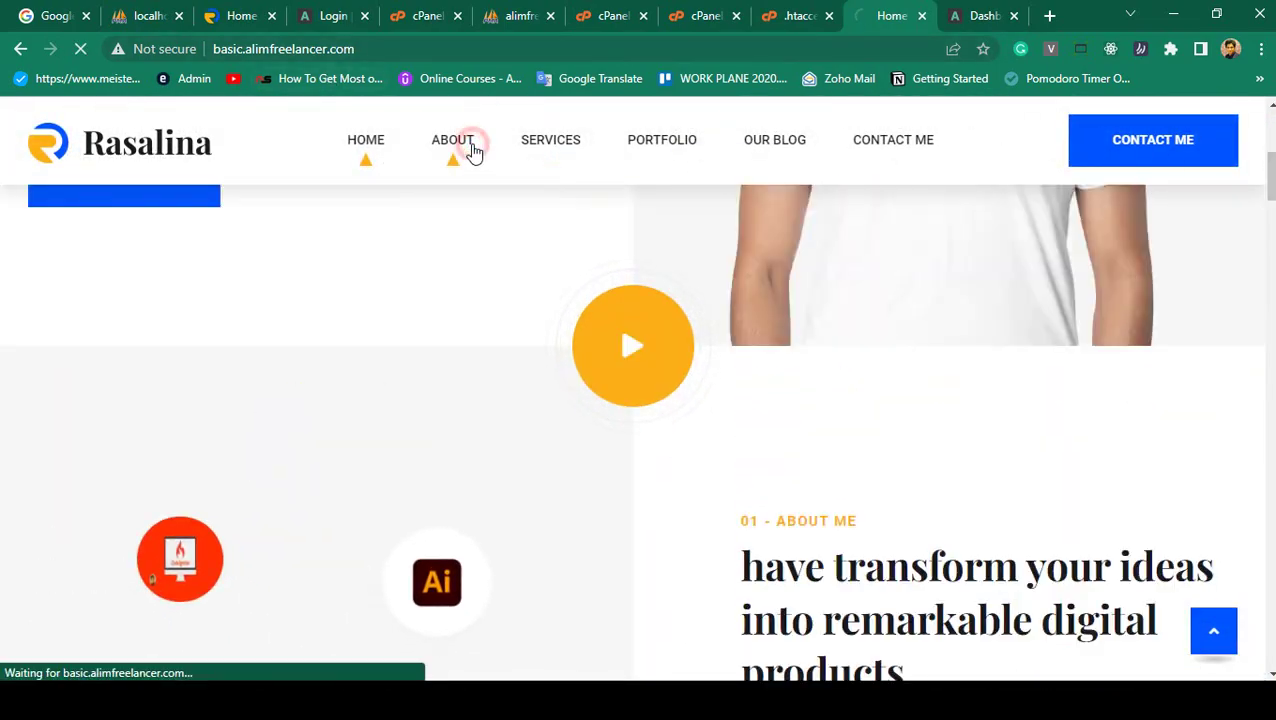
left_click(365, 46)
double_click(376, 48)
left_click(428, 46)
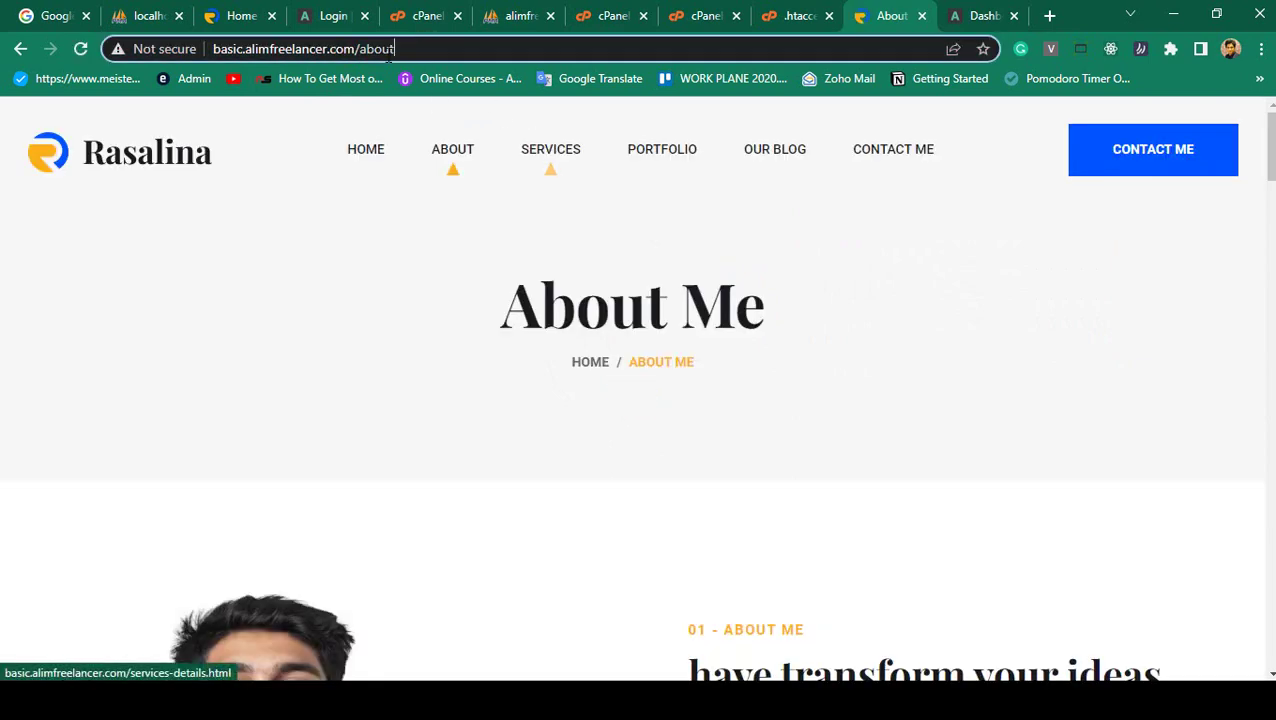
double_click(376, 48)
left_click(646, 150)
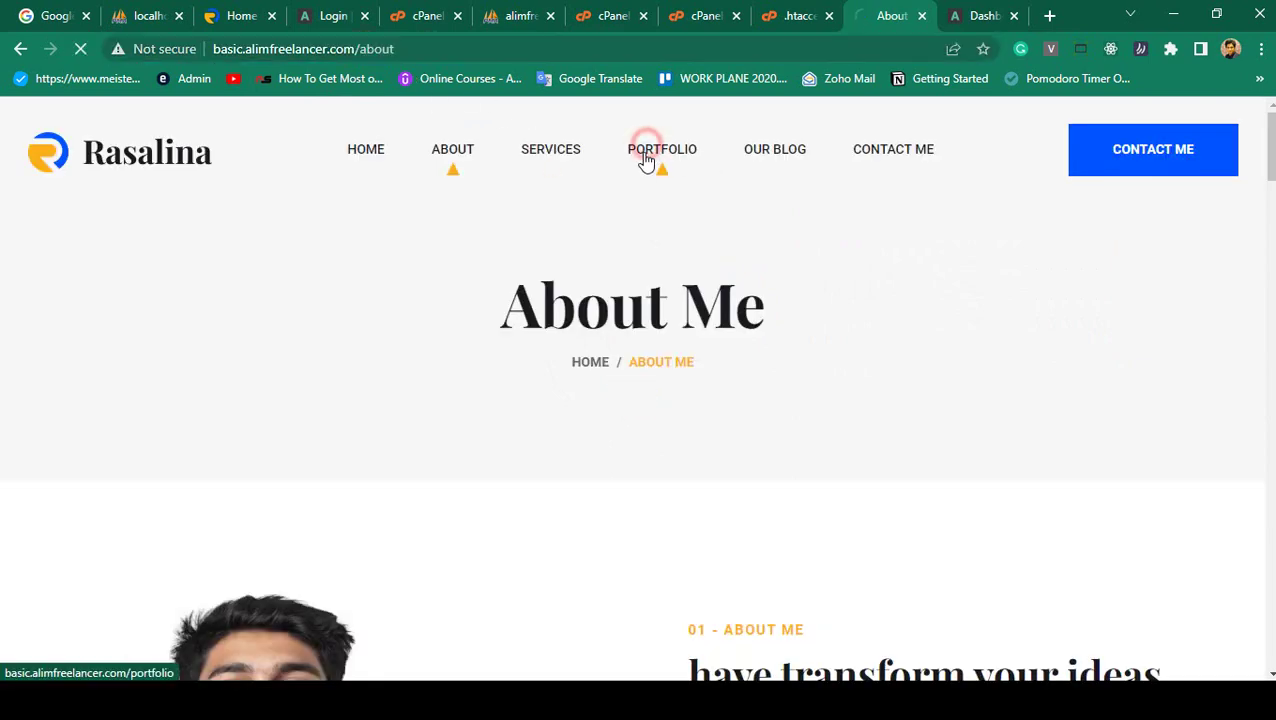
double_click(376, 48)
left_click(443, 48)
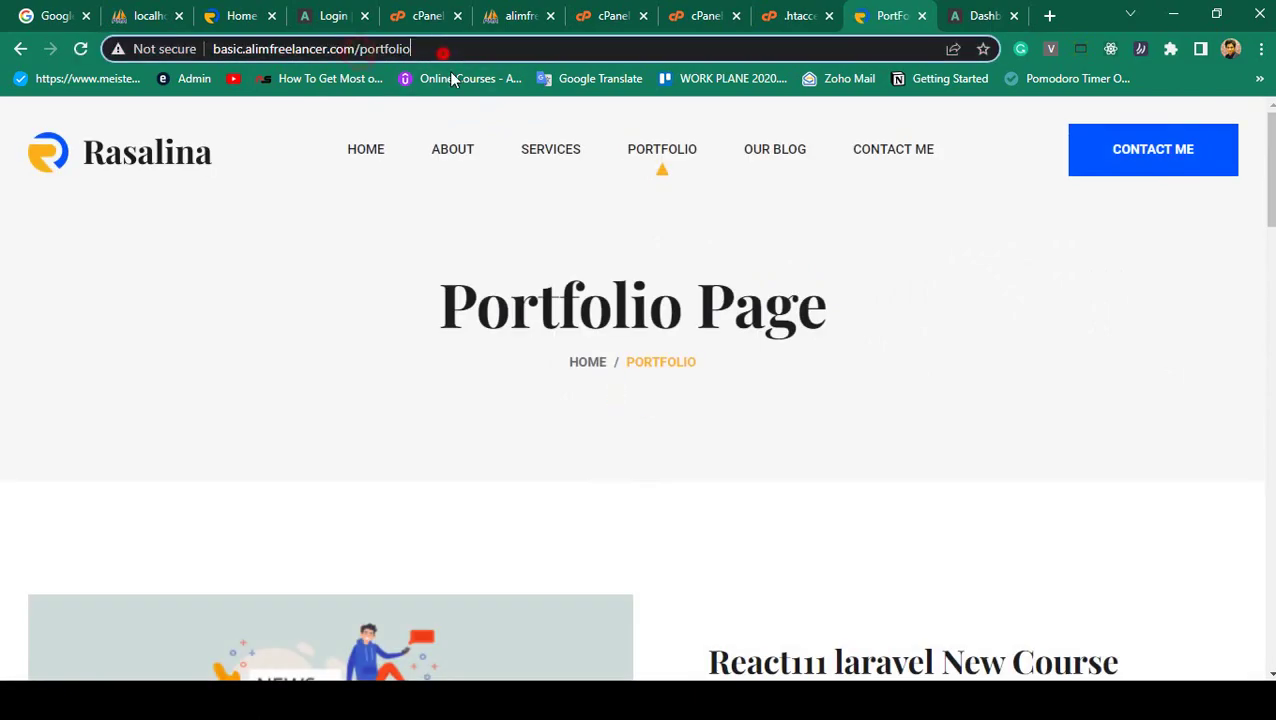
scroll(688, 312, "down", 15)
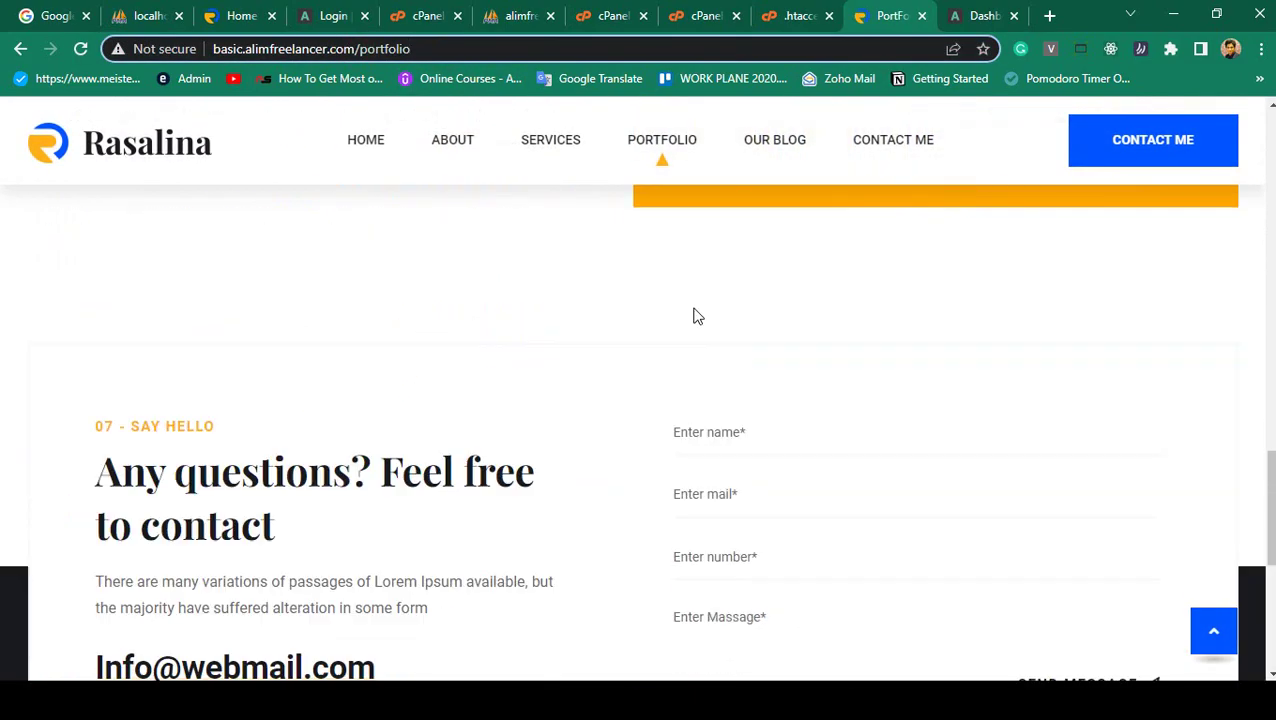
scroll(691, 310, "up", 5)
key("Return")
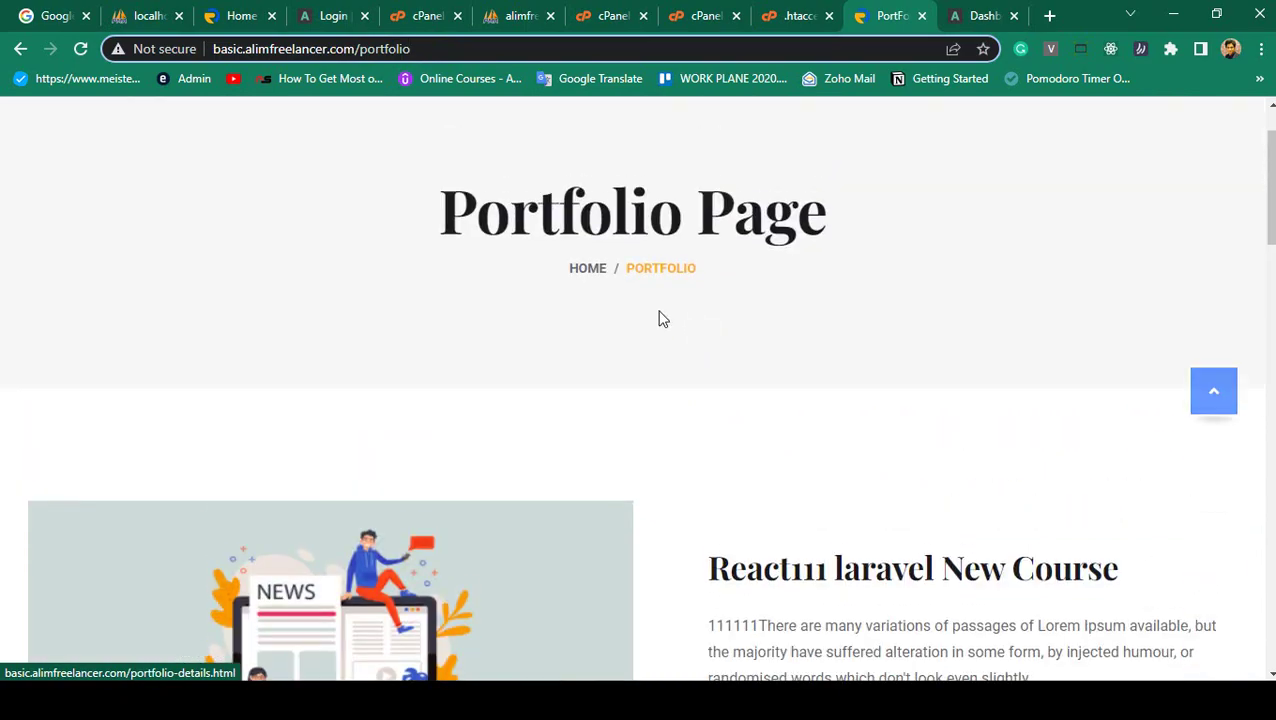
- Open a portfolio project's case study and scroll through its details page
left_click(785, 468)
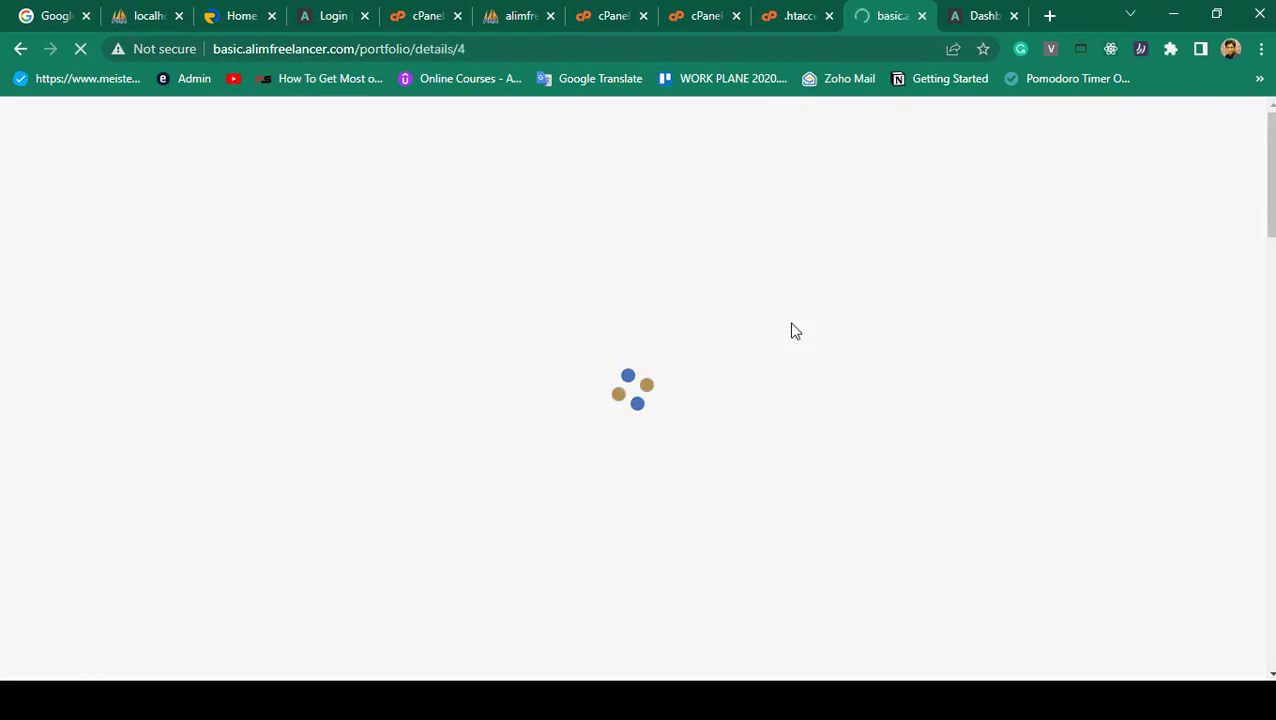
scroll(697, 270, "down", 5)
scroll(700, 272, "down", 15)
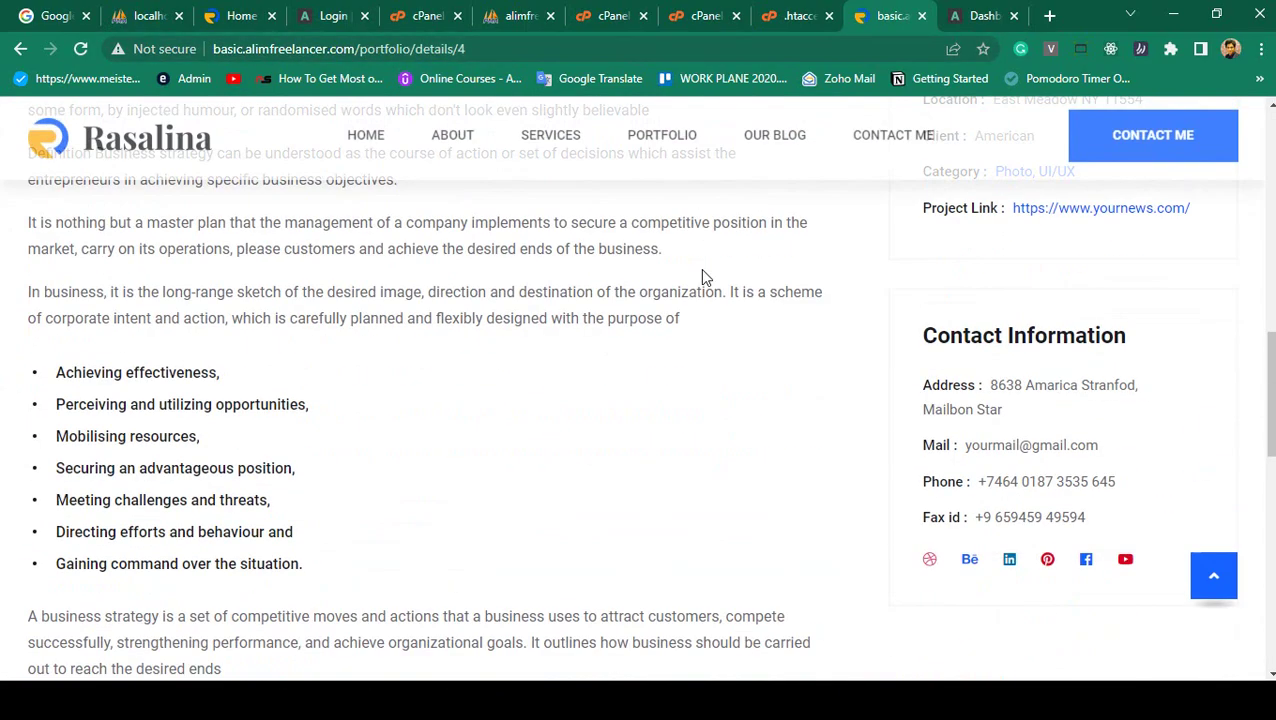
scroll(711, 272, "up", 20)
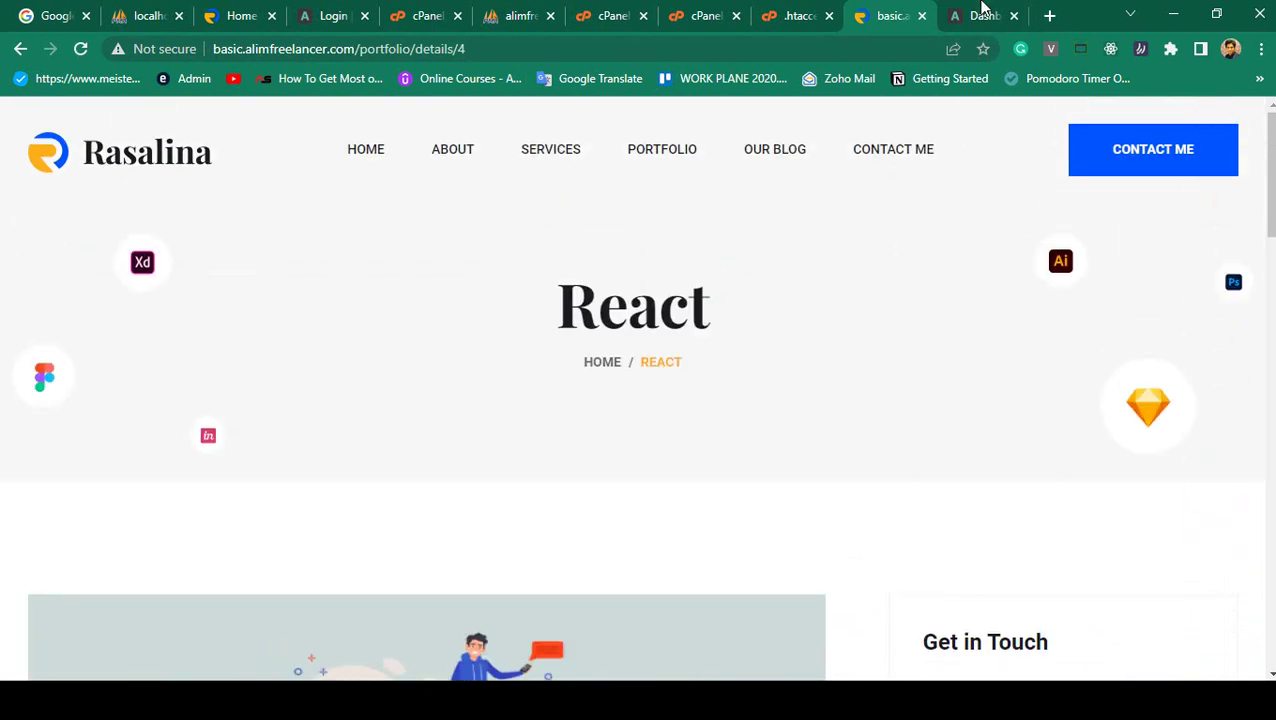
- Strip public/about/page from the admin tab's address and load the site root
left_click(983, 15)
double_click(228, 50)
left_click(376, 50)
left_click_drag(490, 50, 362, 50)
key("BackSpace")
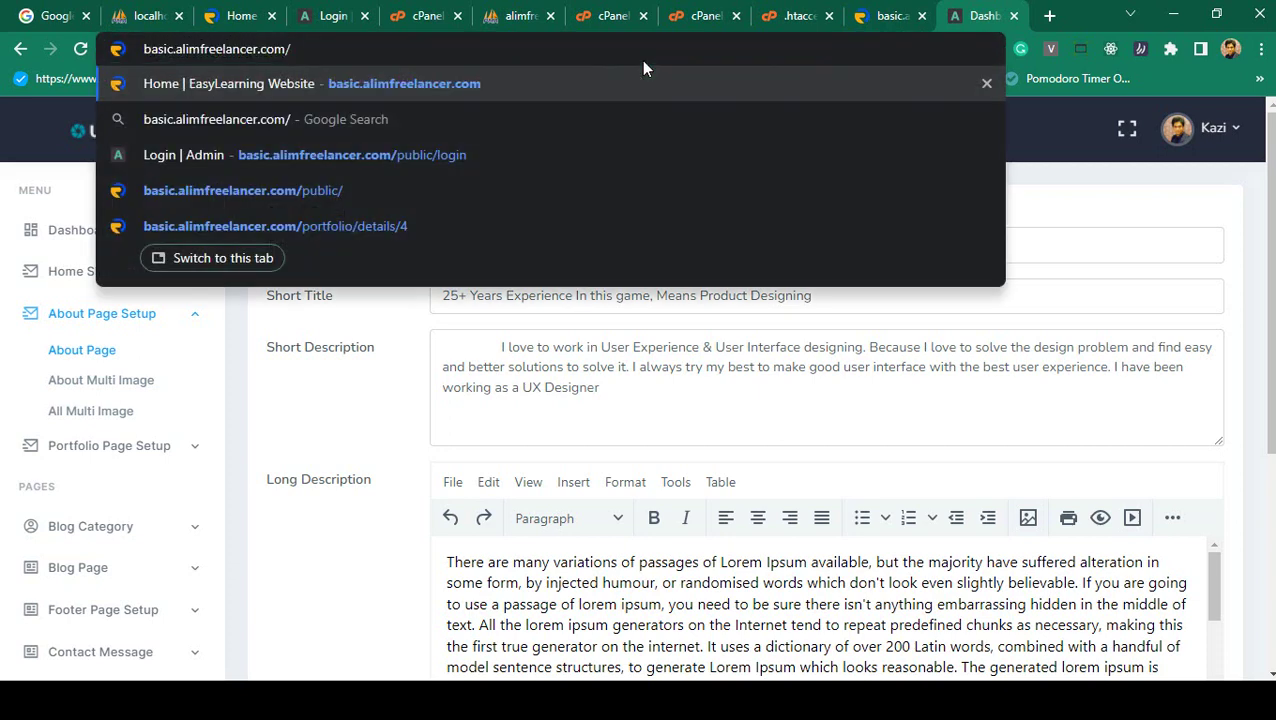
key("Return")
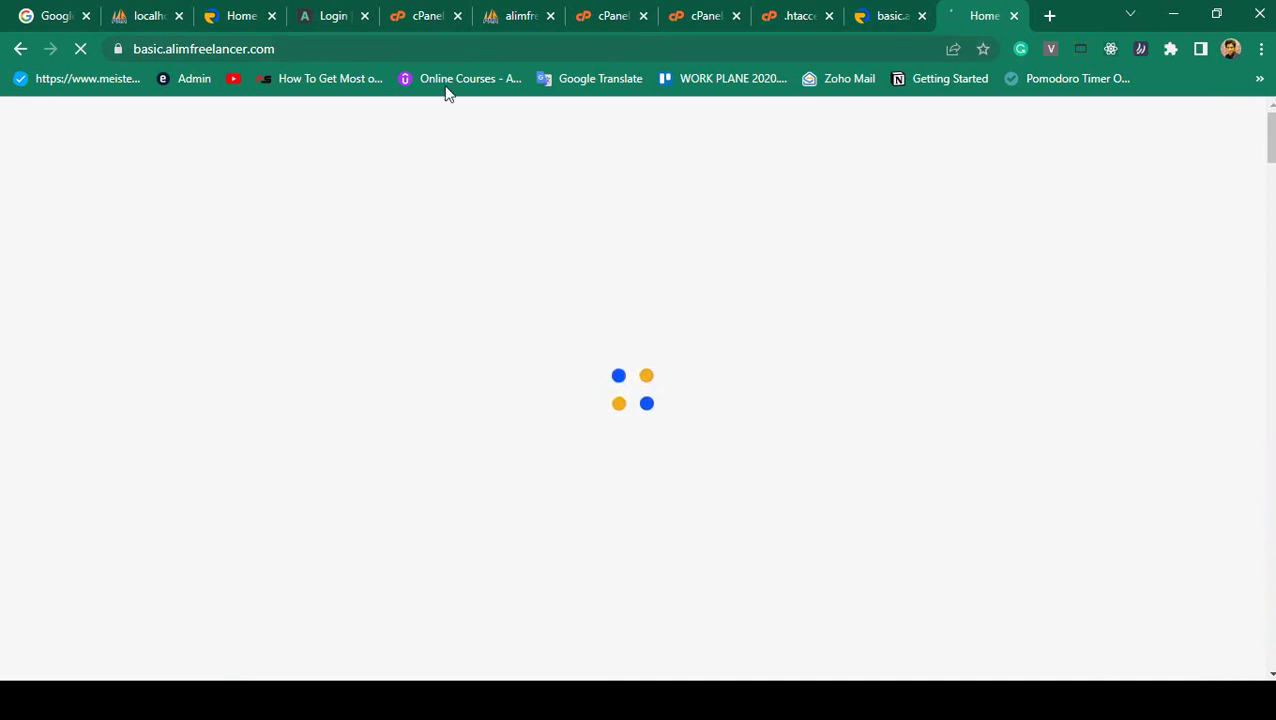
- Append /login to the address to reach the UPCUBE dashboard without /public
left_click(320, 50)
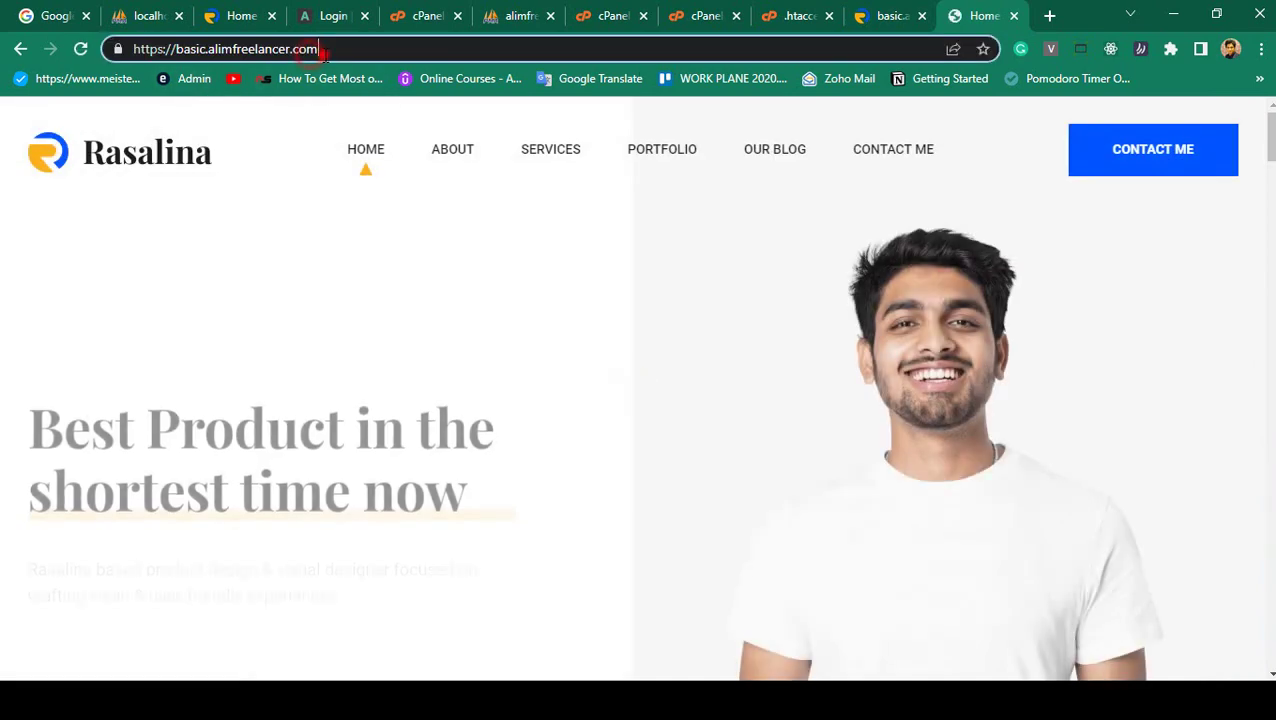
type("/login")
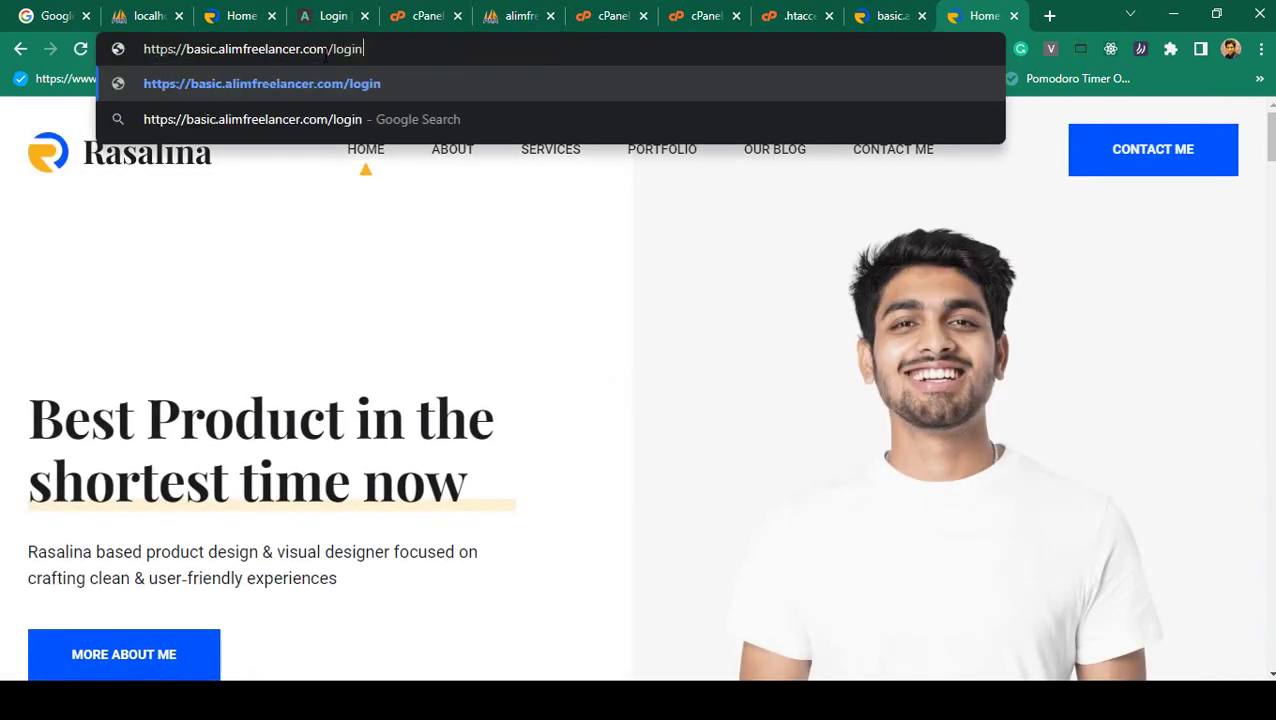
key("Return")
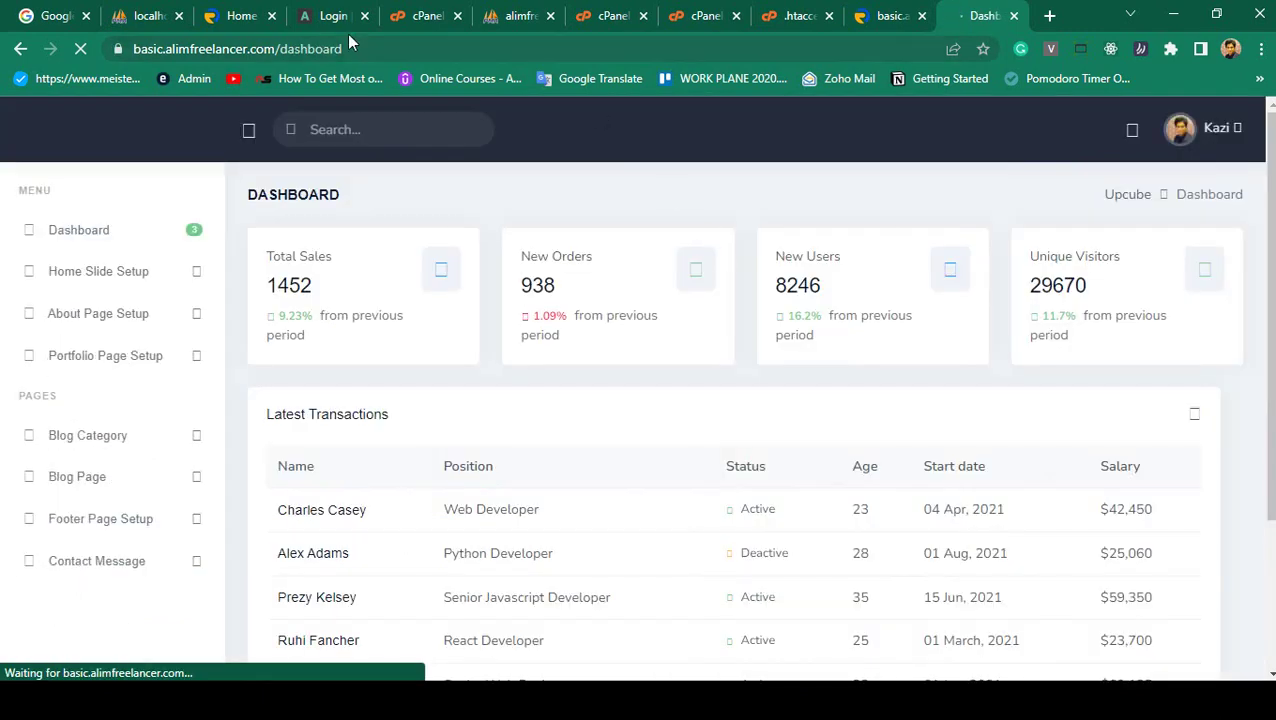
left_click_drag(262, 50, 358, 55)
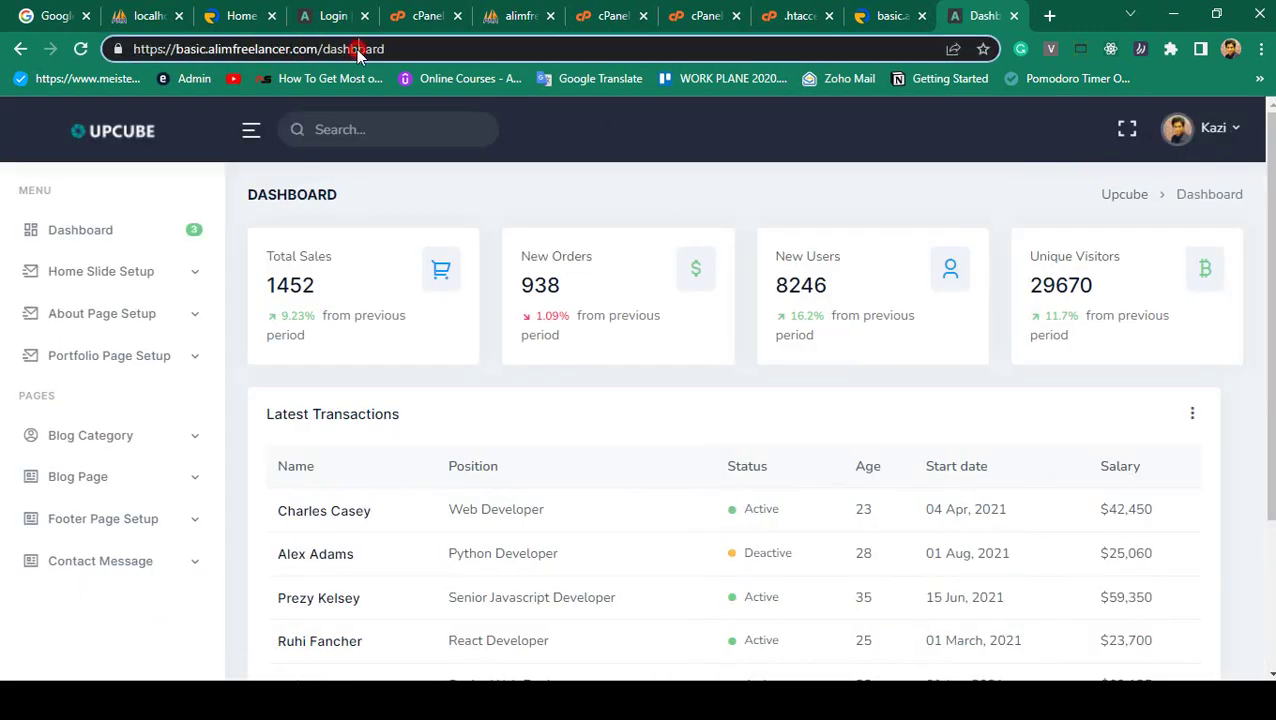
scroll(597, 500, "down", 1)
scroll(584, 476, "up", 1)
- Open the Home Slide page, then the All Blog Category list
left_click(132, 281)
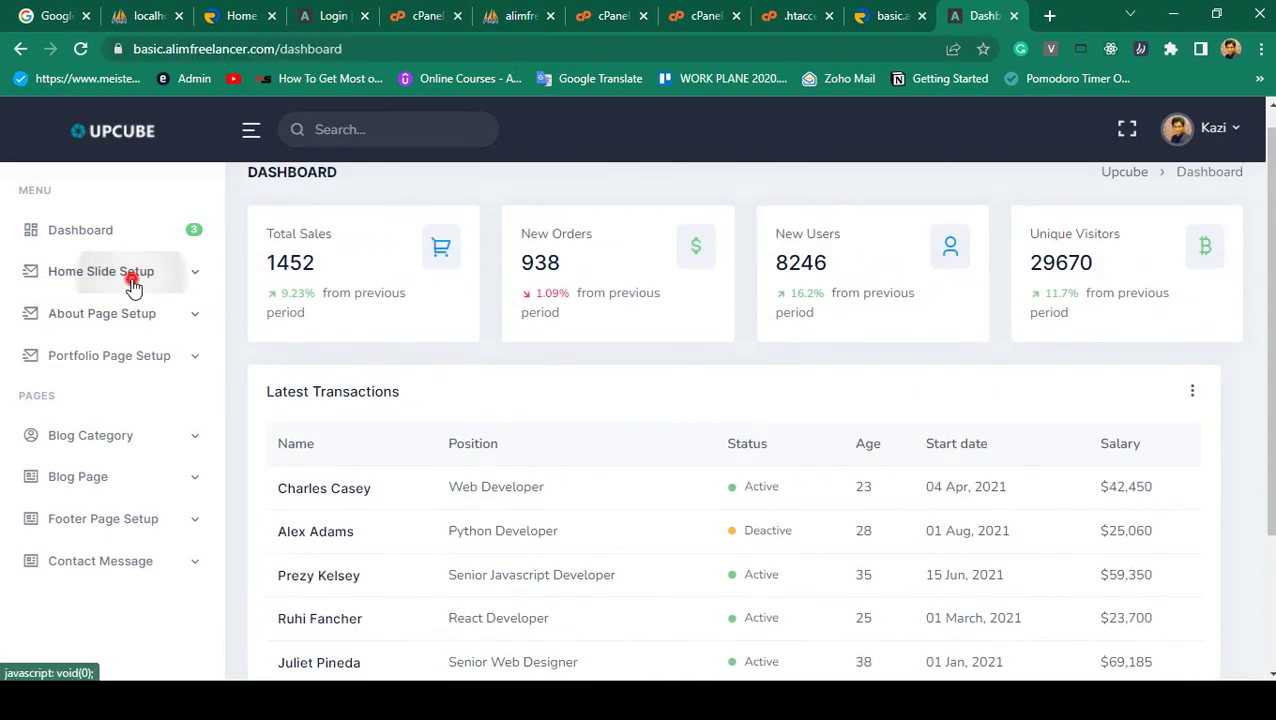
left_click(93, 312)
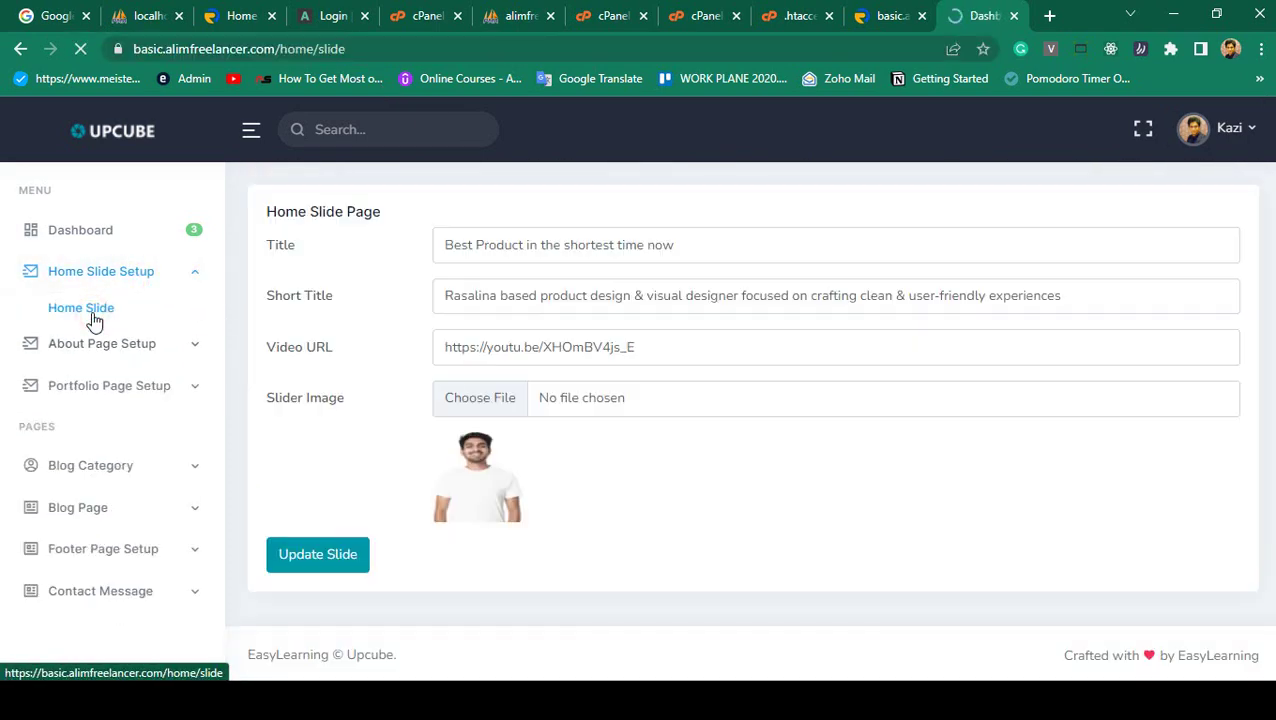
left_click(93, 468)
left_click(80, 476)
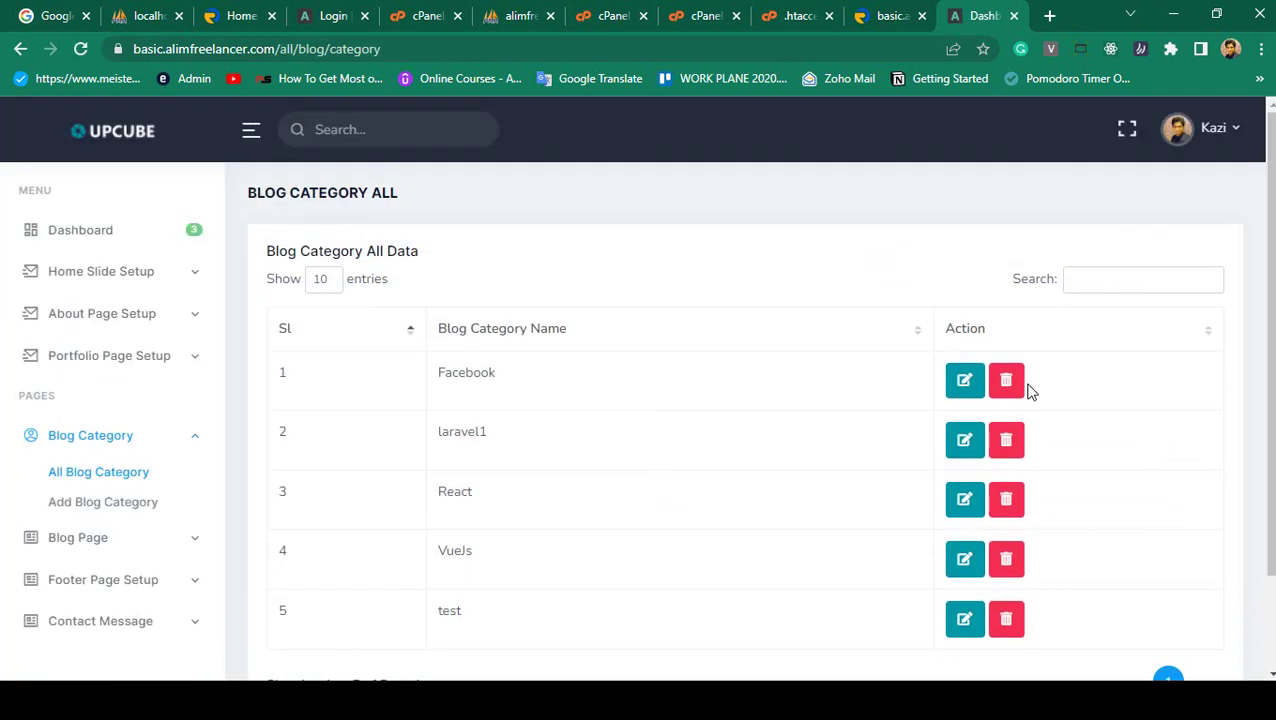
- Cancel a delete, then rename the Facebook blog category to Facebook1 and update it
left_click(1005, 380)
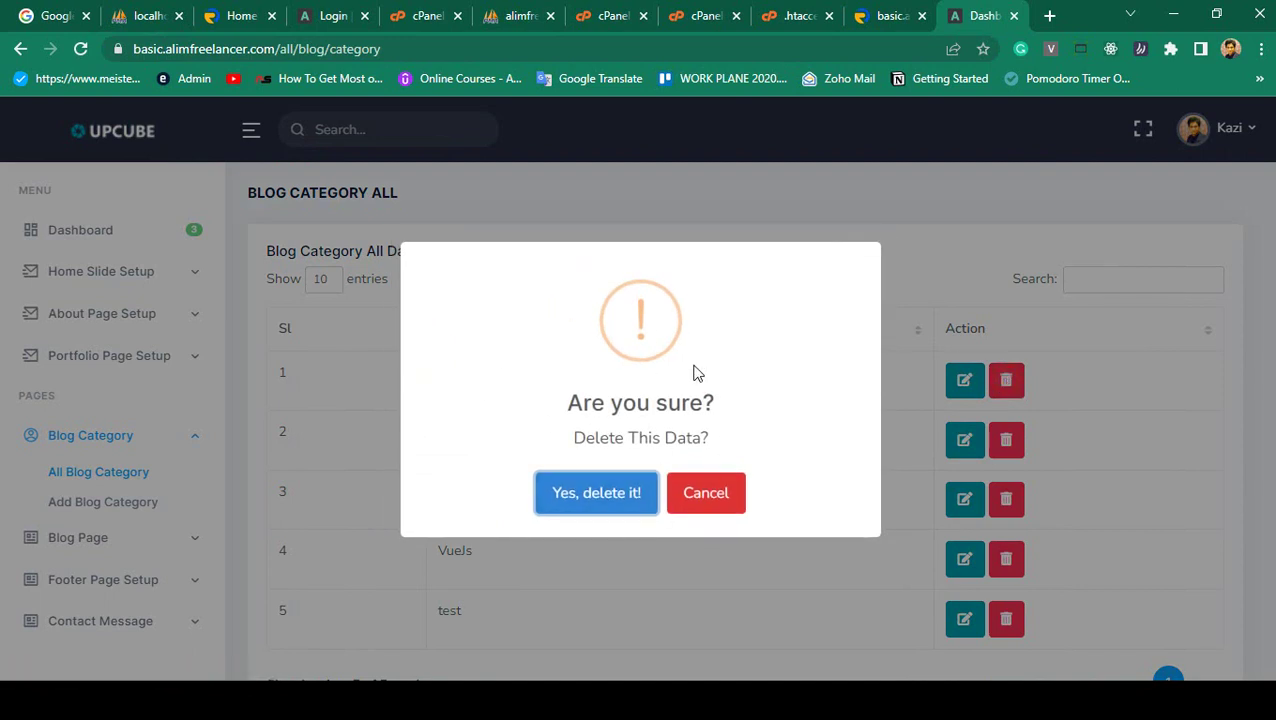
left_click(692, 504)
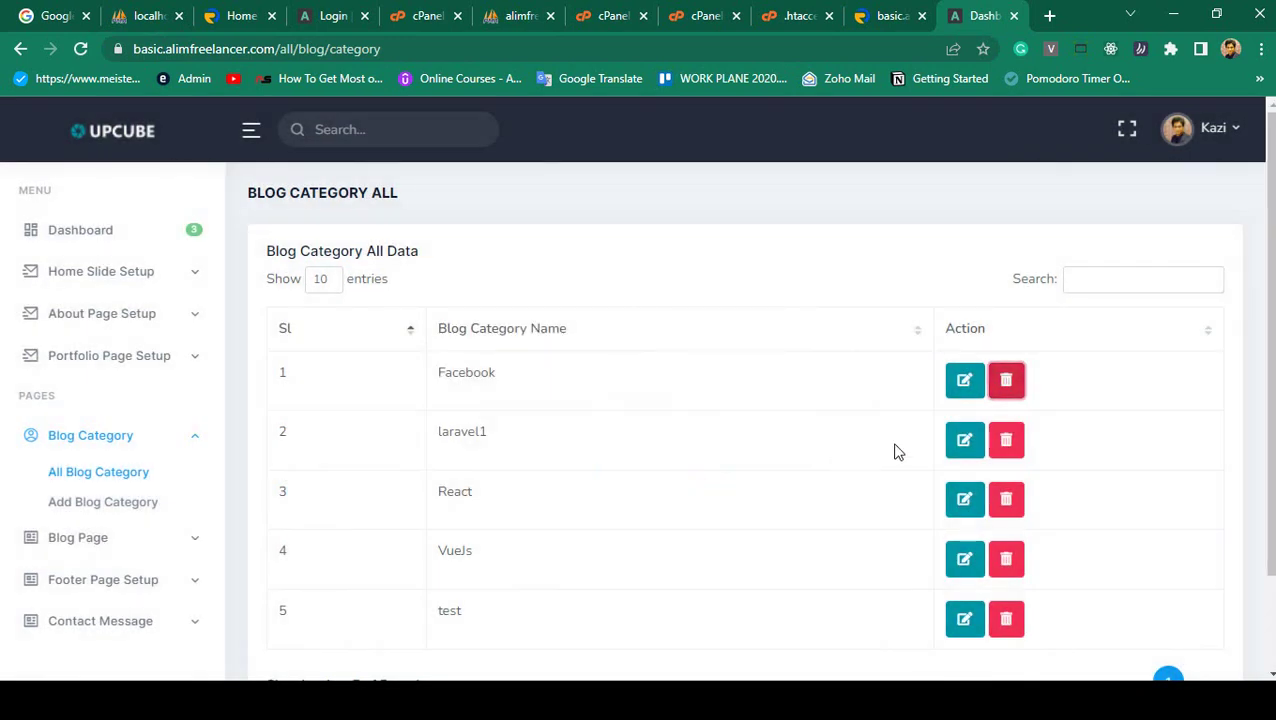
left_click(965, 381)
left_click(528, 289)
type("1")
left_click(364, 338)
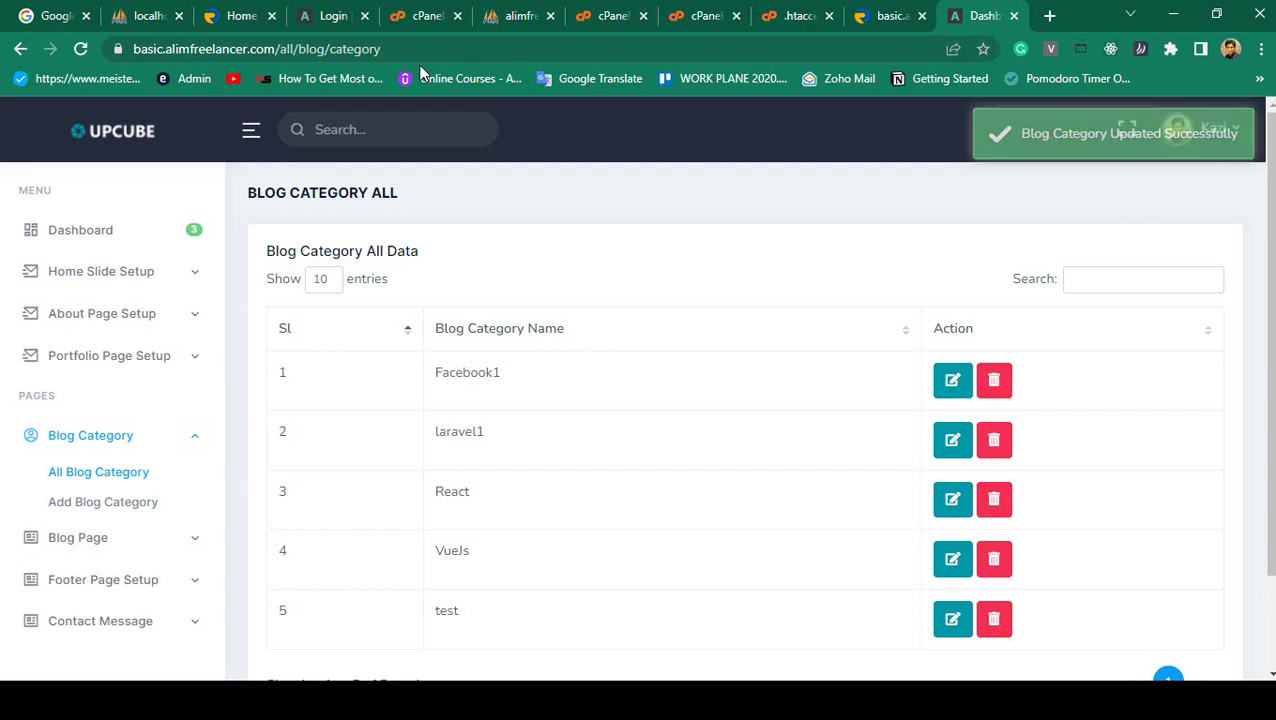
left_click(450, 48)
left_click(621, 191)
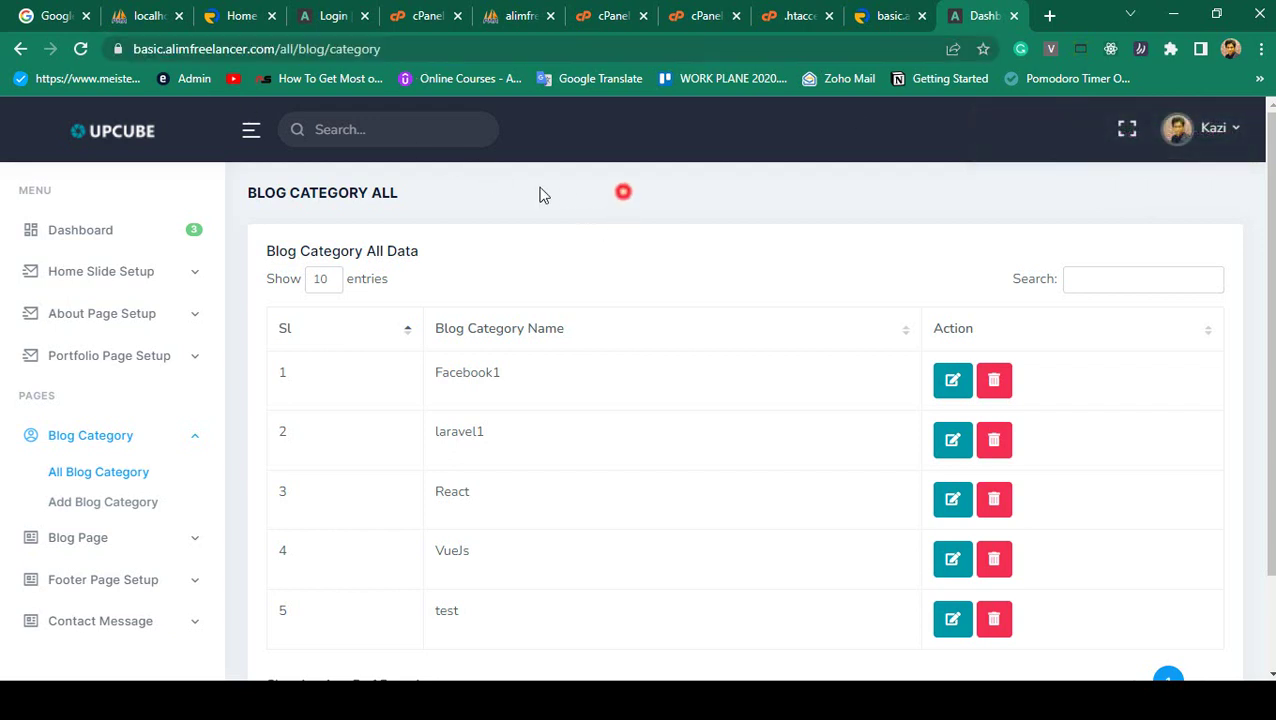
- Return to the Rasalina React portfolio details page and check its address
left_click(880, 15)
left_click_drag(363, 50, 450, 50)
left_click(498, 51)
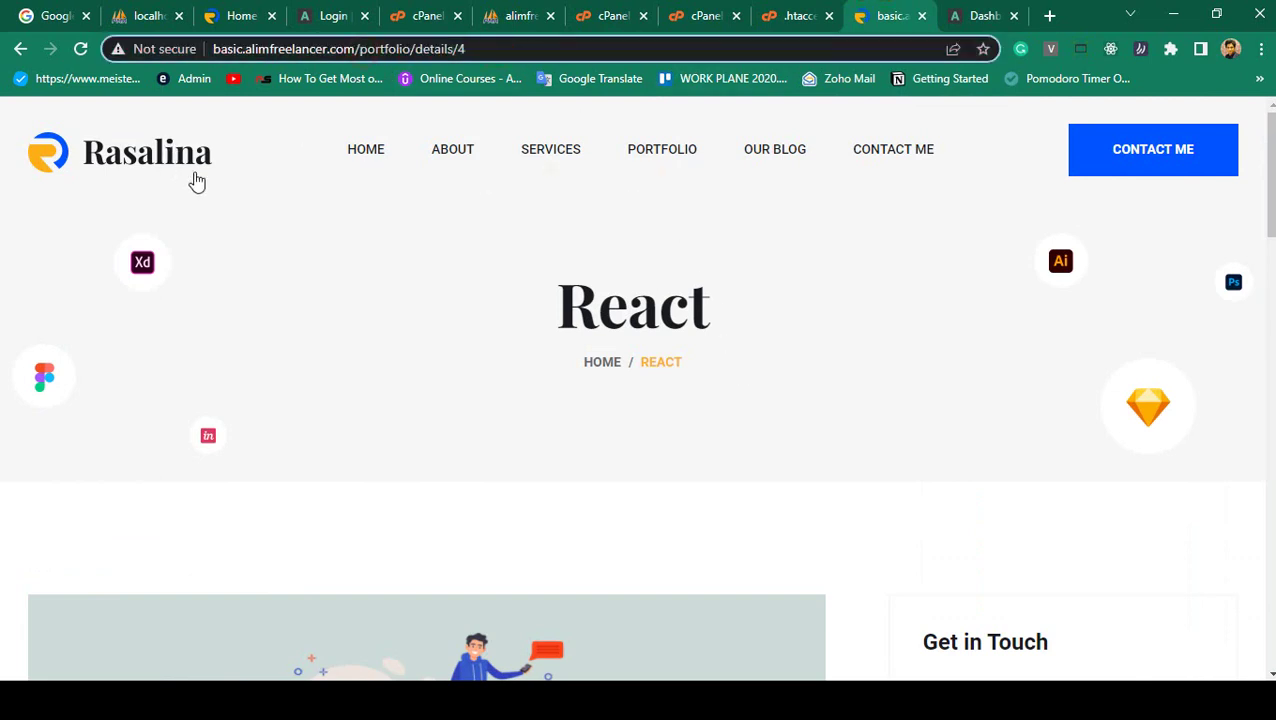